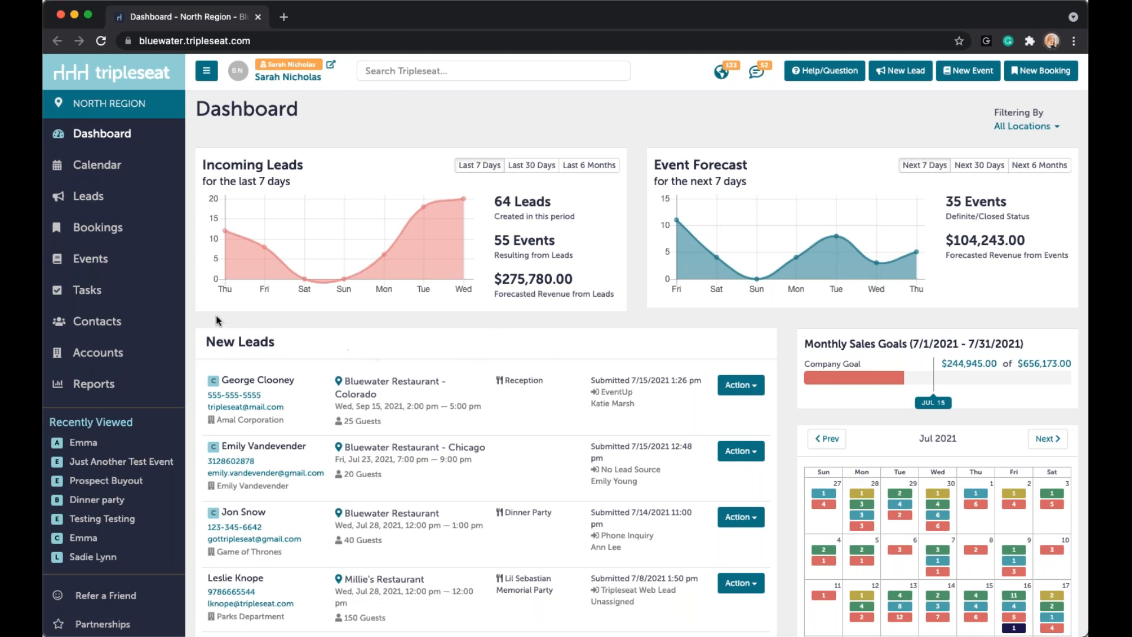
# Step: Open the general site Preferences from the account settings
pyautogui.scroll(-5, 137, 428)
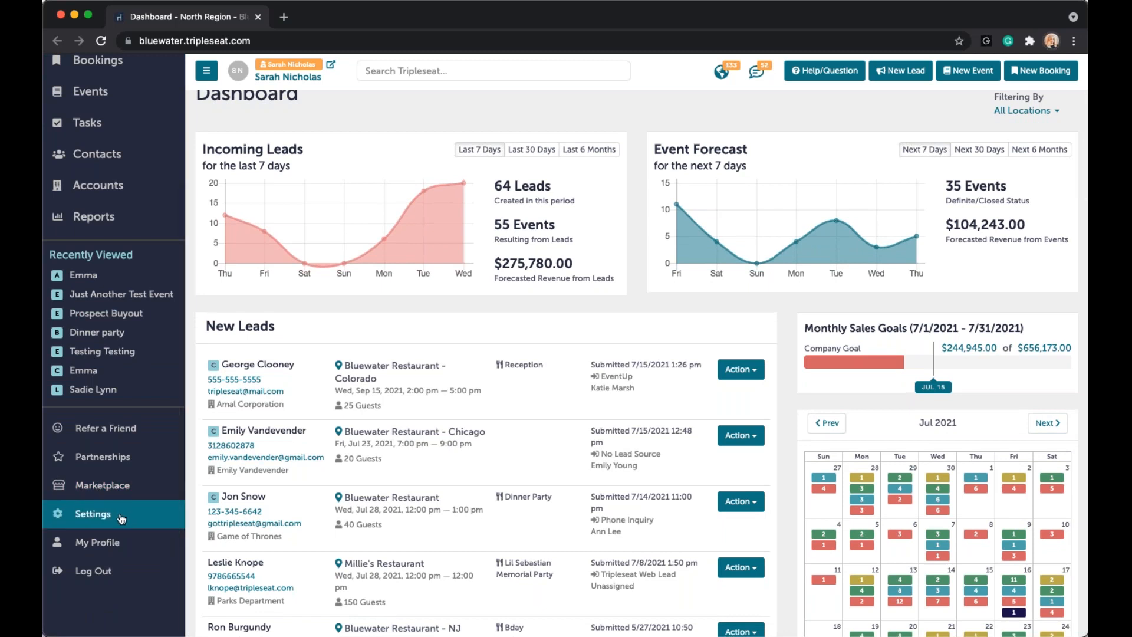
pyautogui.click(118, 515)
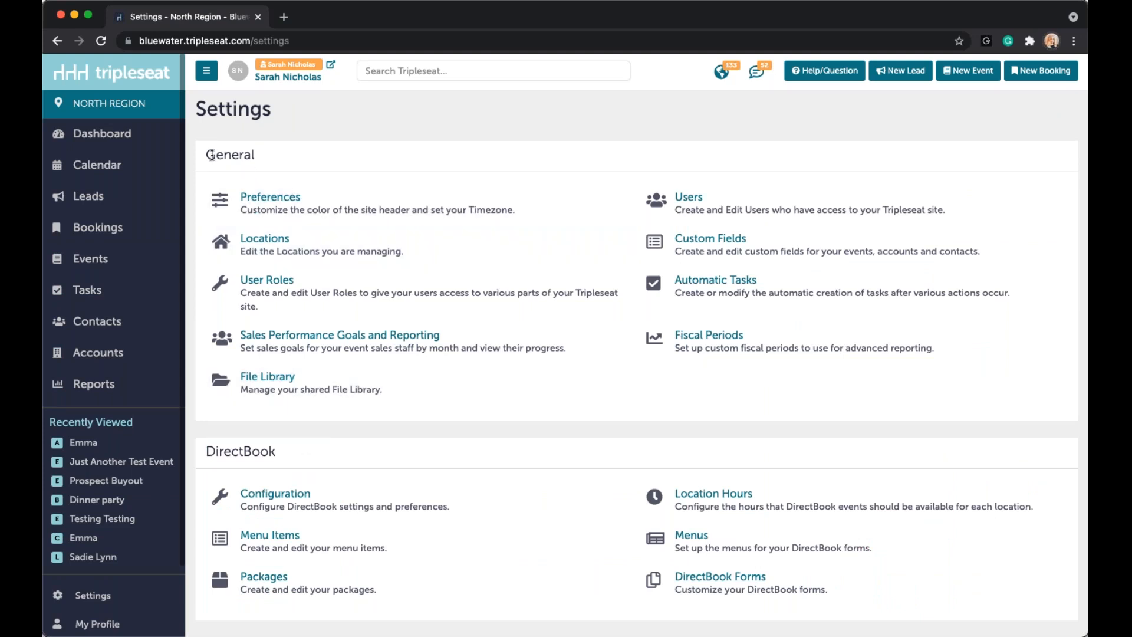
pyautogui.moveTo(207, 155); pyautogui.dragTo(277, 154)
pyautogui.click(277, 154)
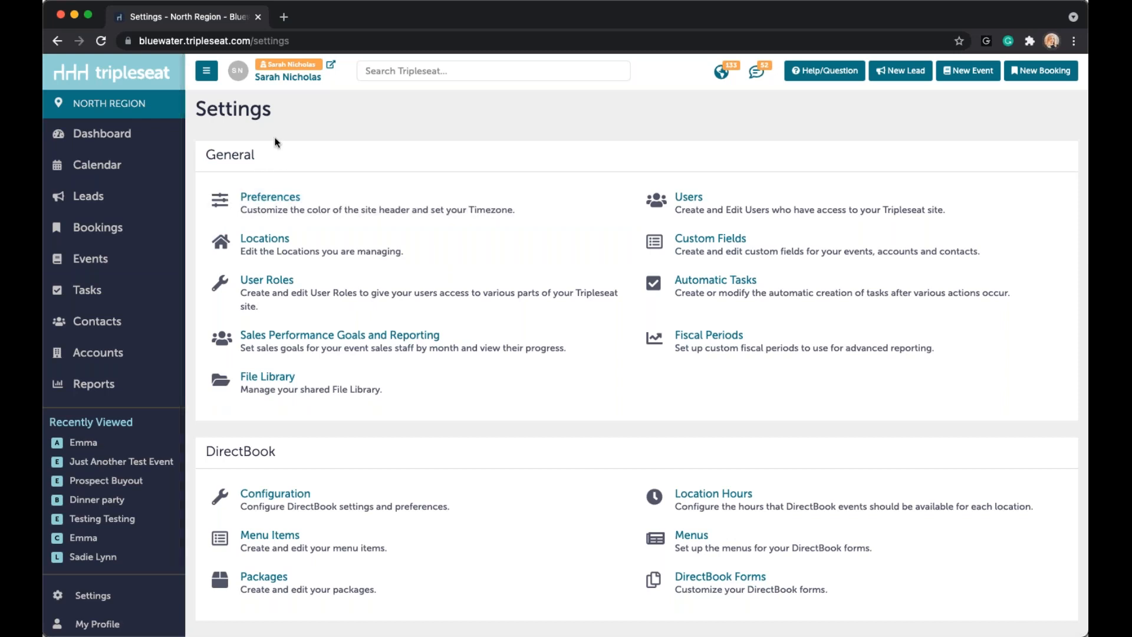
pyautogui.click(311, 205)
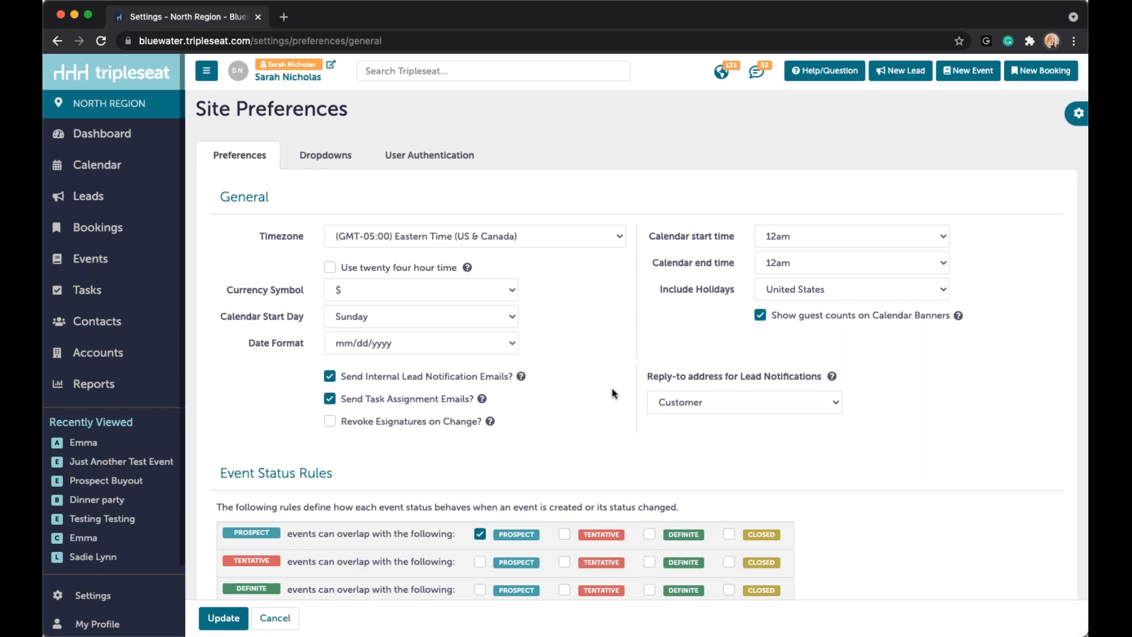
# Step: Review the general site preferences, including the explanations for calendar guest counts, lead notification emails, task assignment emails and esignature revocation
pyautogui.scroll(-1, 266, 278)
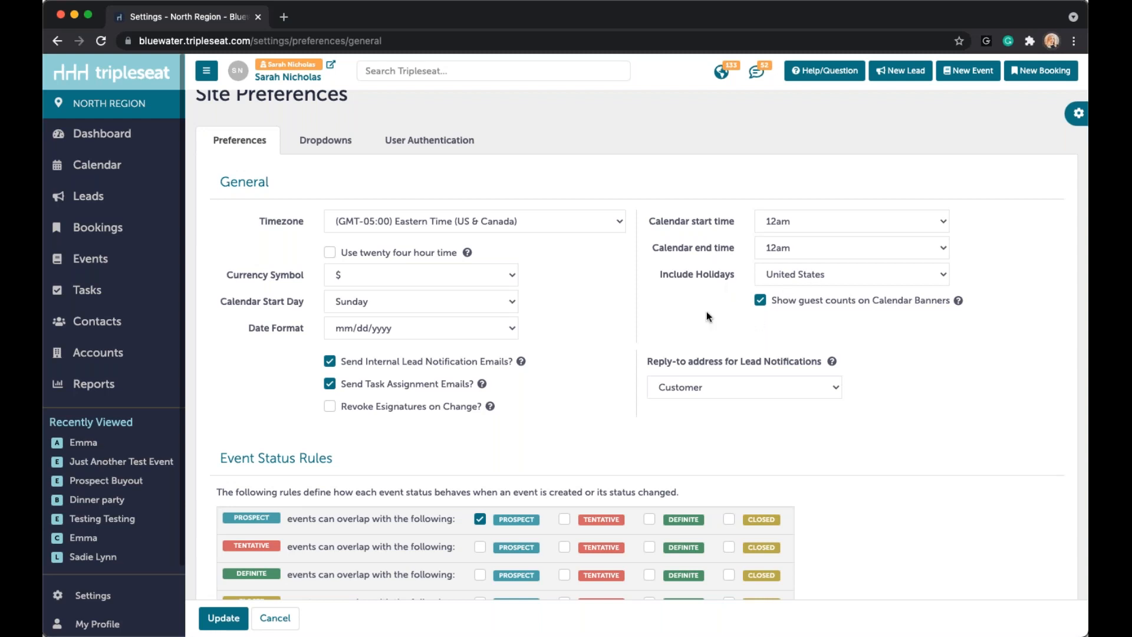
pyautogui.scroll(-2, 707, 311)
pyautogui.scroll(1, 707, 314)
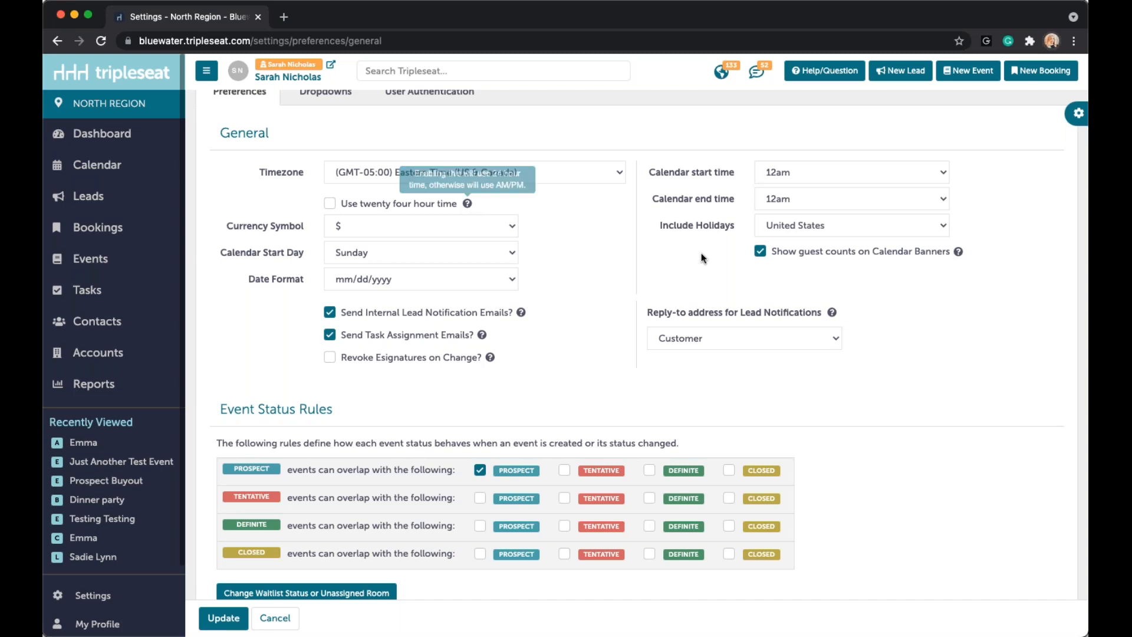
pyautogui.moveTo(958, 252)
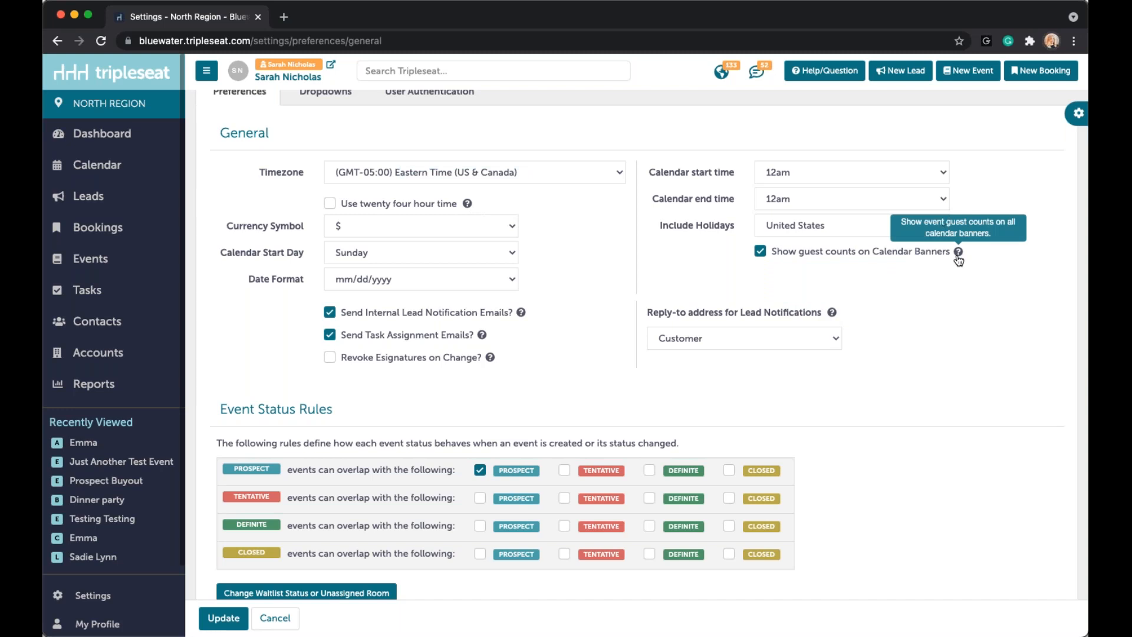
pyautogui.moveTo(522, 314)
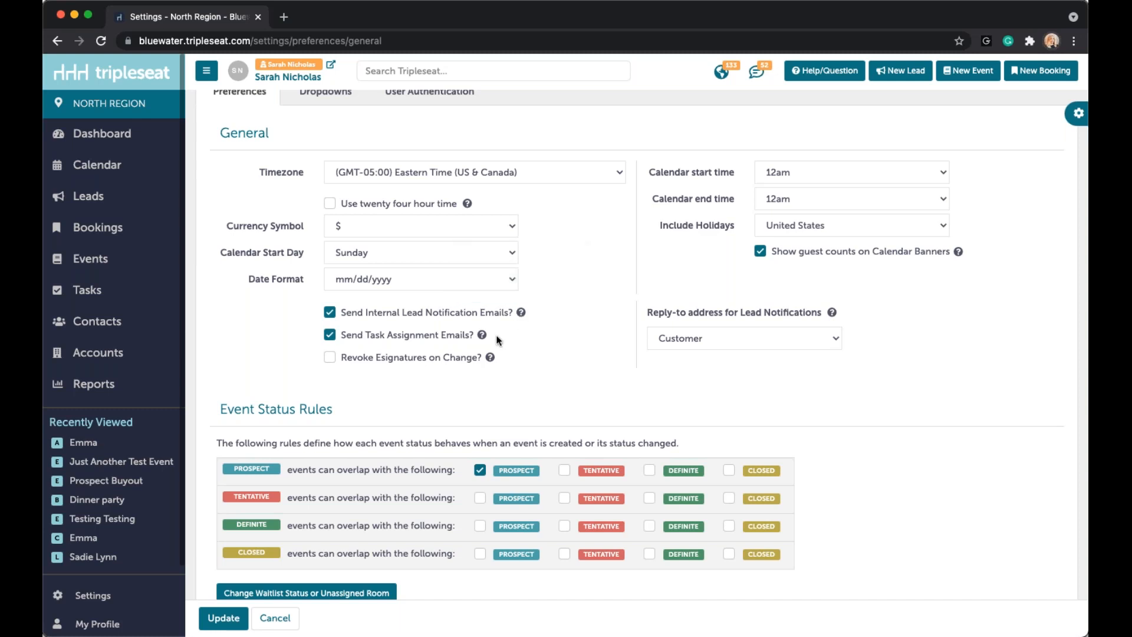
pyautogui.moveTo(483, 339)
pyautogui.moveTo(490, 359)
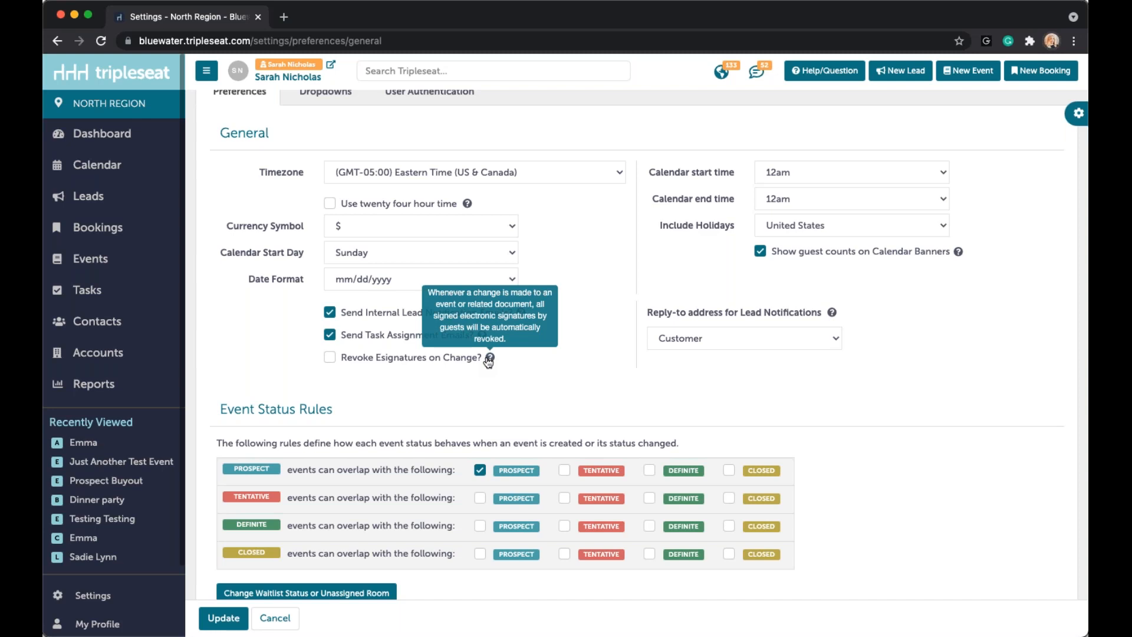
# Step: Examine the event status overlap rules and the available site color themes in the site preferences
pyautogui.scroll(-2, 557, 391)
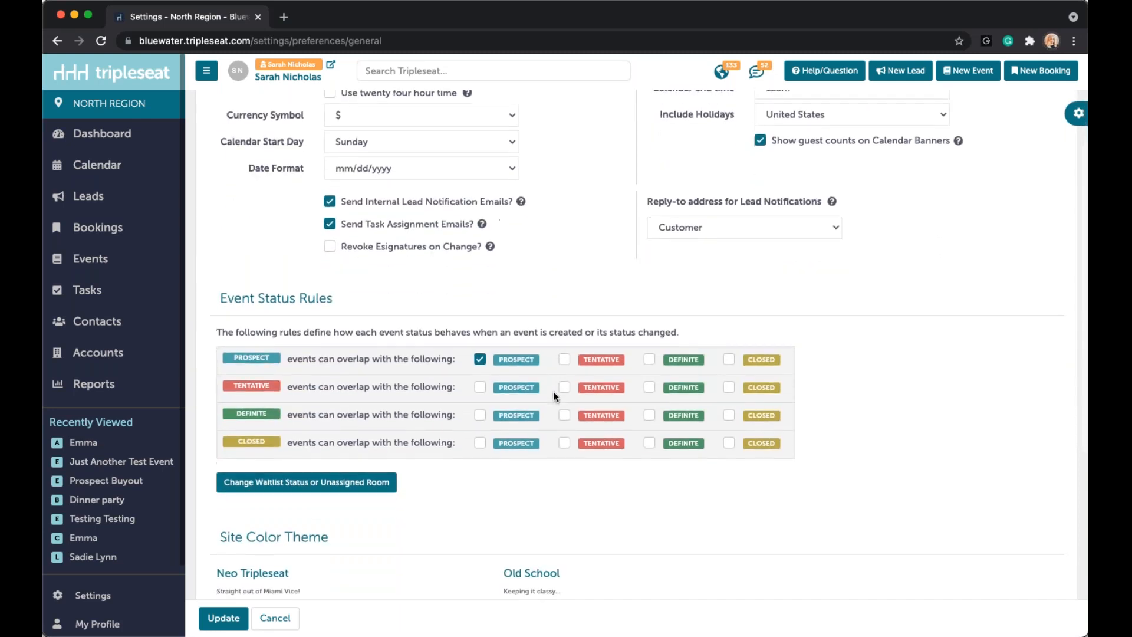
pyautogui.scroll(-1, 553, 392)
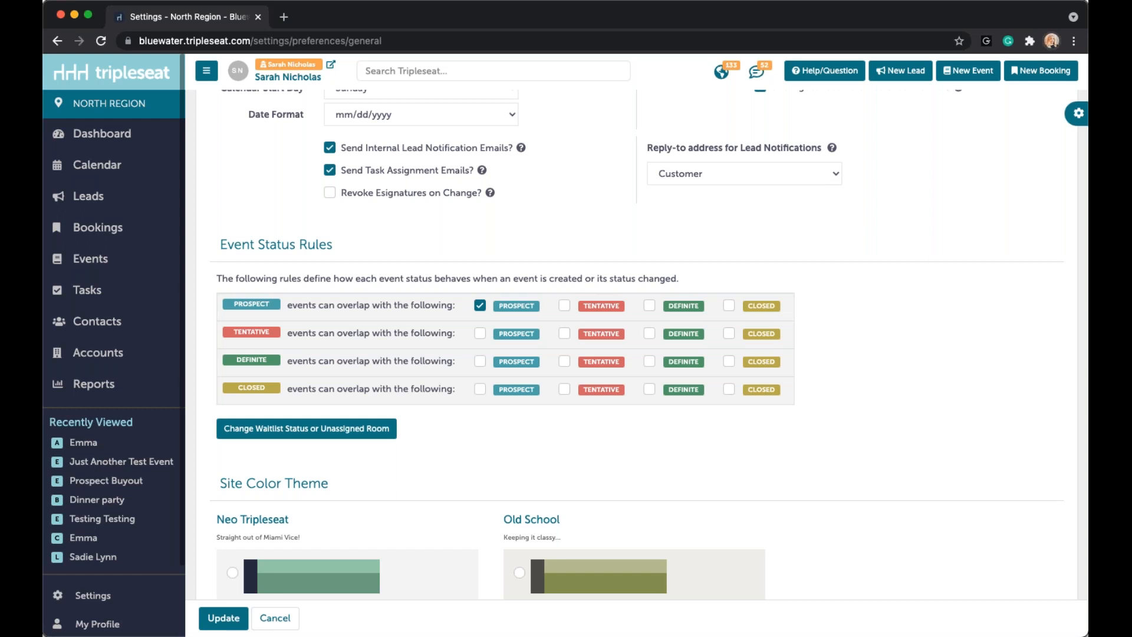
pyautogui.scroll(-1, 387, 470)
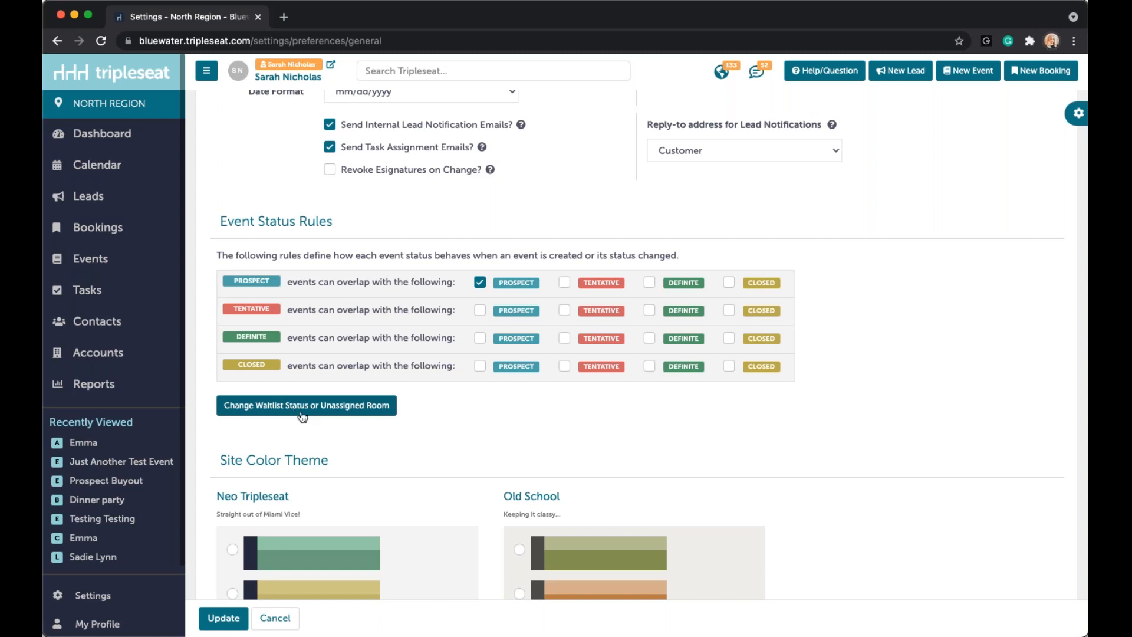
pyautogui.scroll(-3, 330, 430)
pyautogui.scroll(-1, 333, 437)
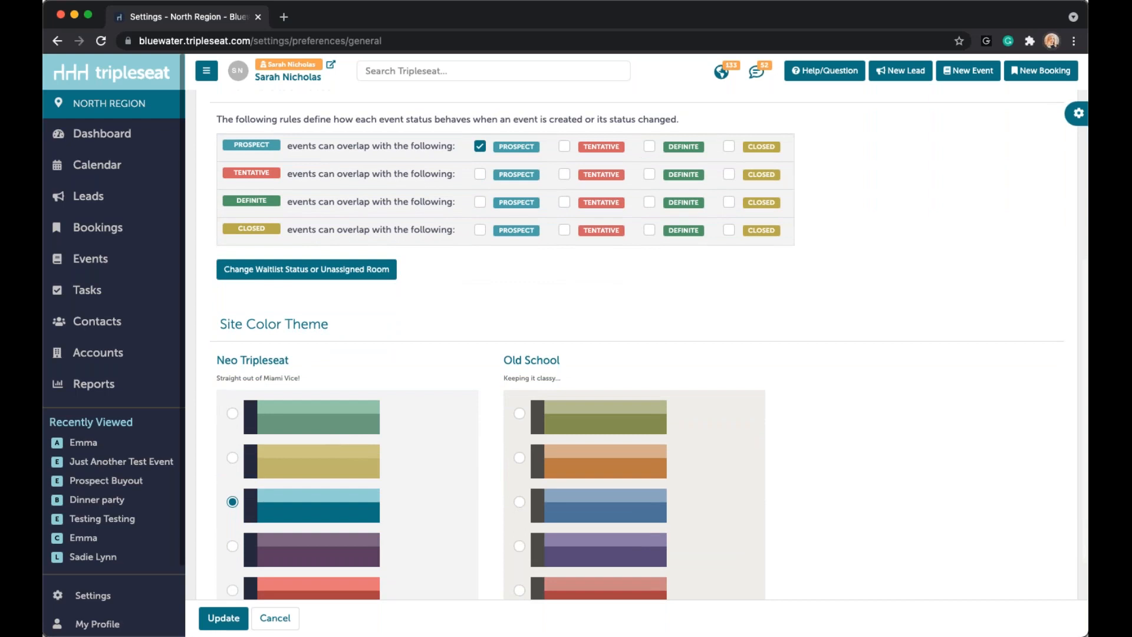
pyautogui.scroll(-3, 334, 437)
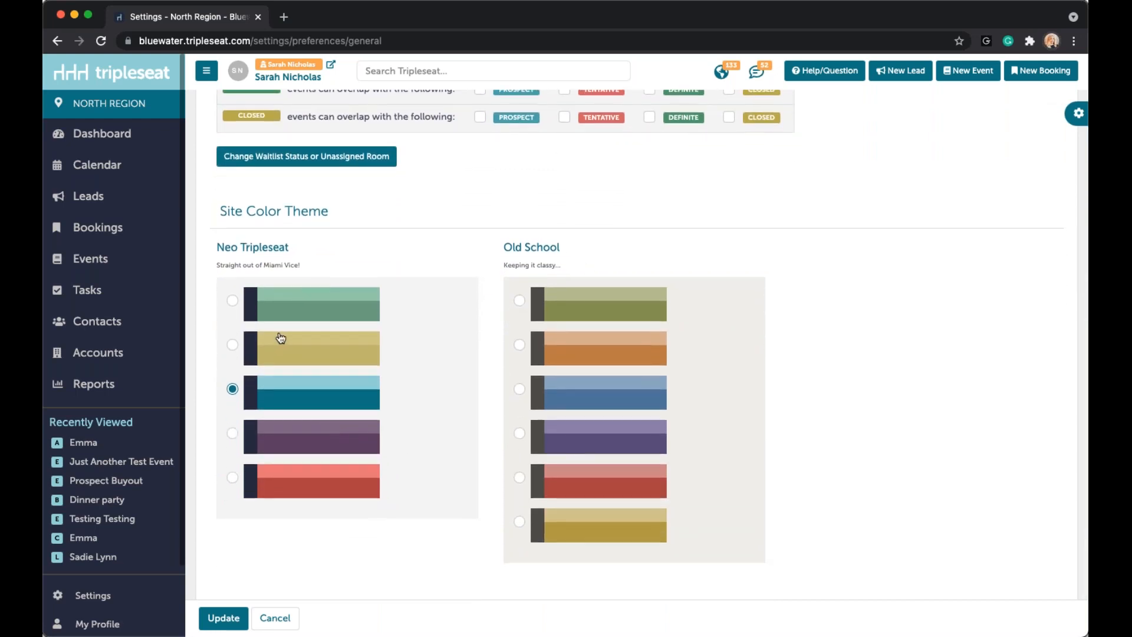
pyautogui.scroll(-1, 401, 464)
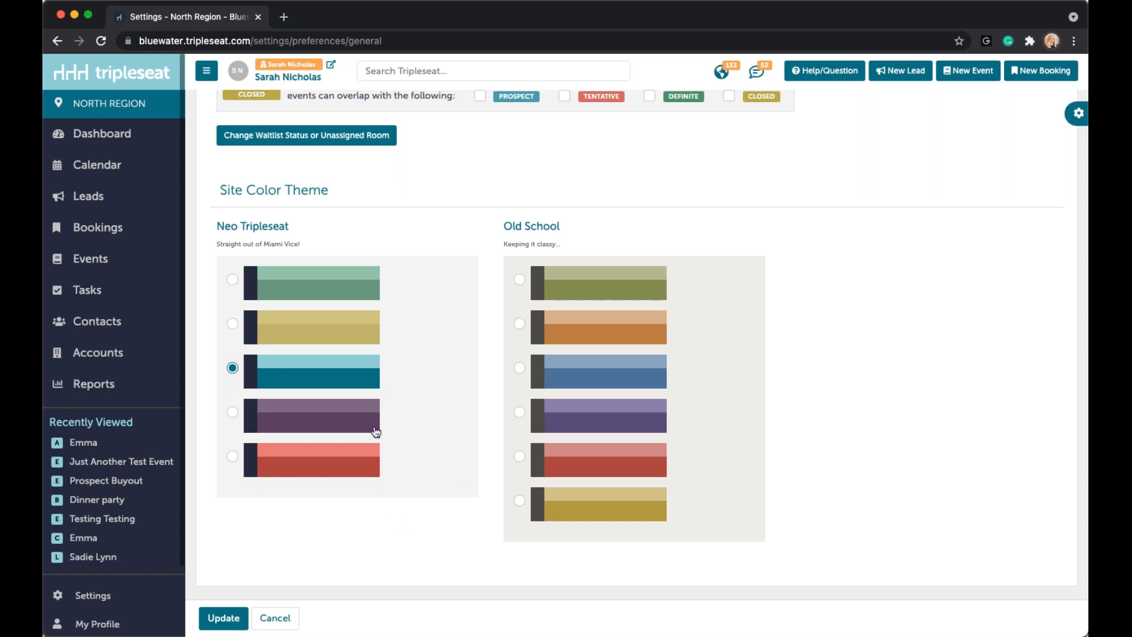
pyautogui.scroll(2, 376, 433)
pyautogui.scroll(8, 377, 433)
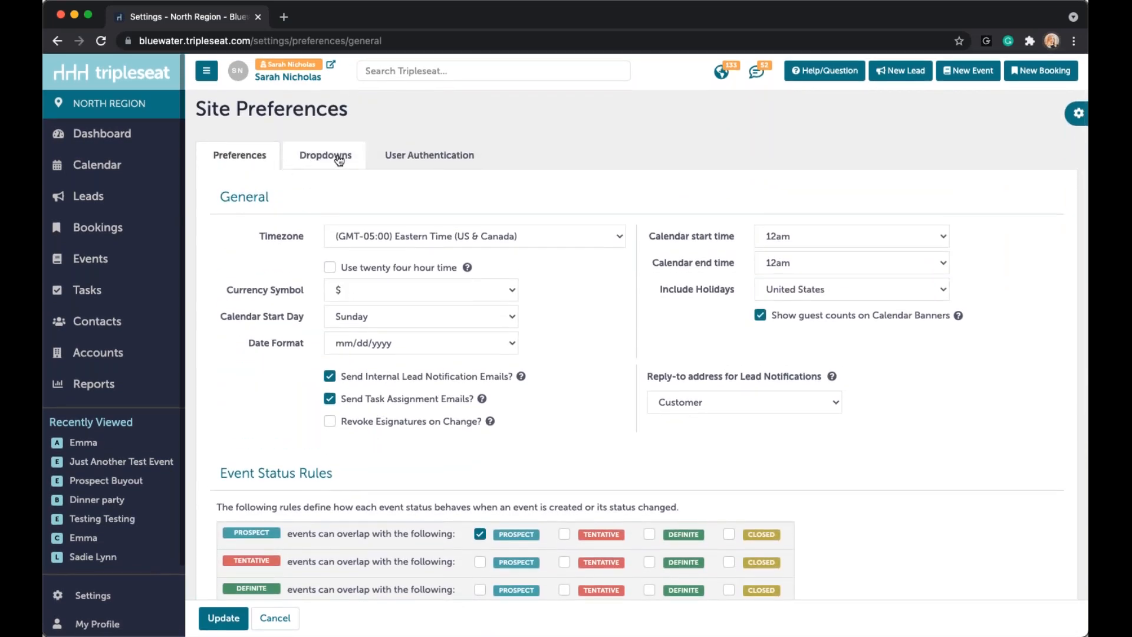
# Step: Open the customizable dropdowns and look through the Event Types and Referral Sources lists
pyautogui.click(339, 158)
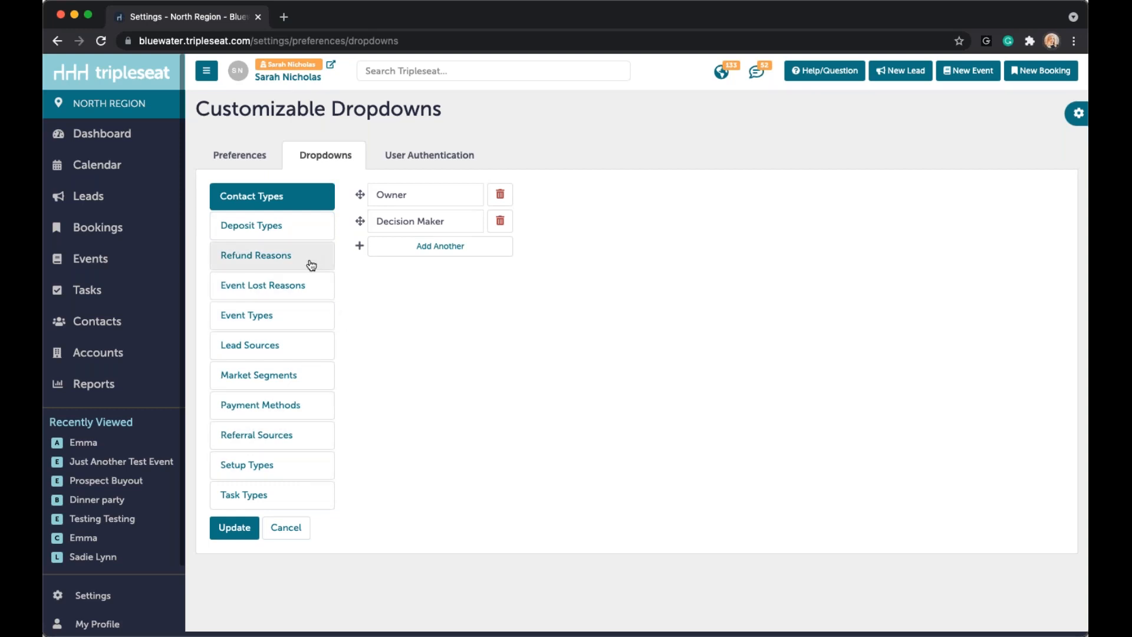
pyautogui.click(289, 319)
pyautogui.scroll(-2, 289, 321)
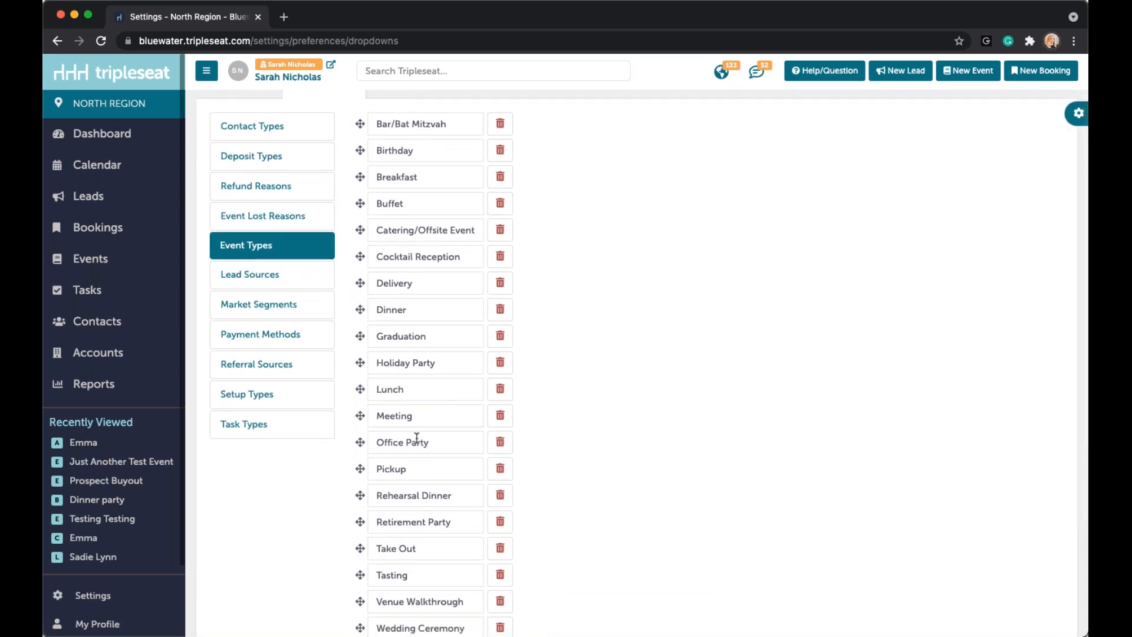
pyautogui.click(268, 364)
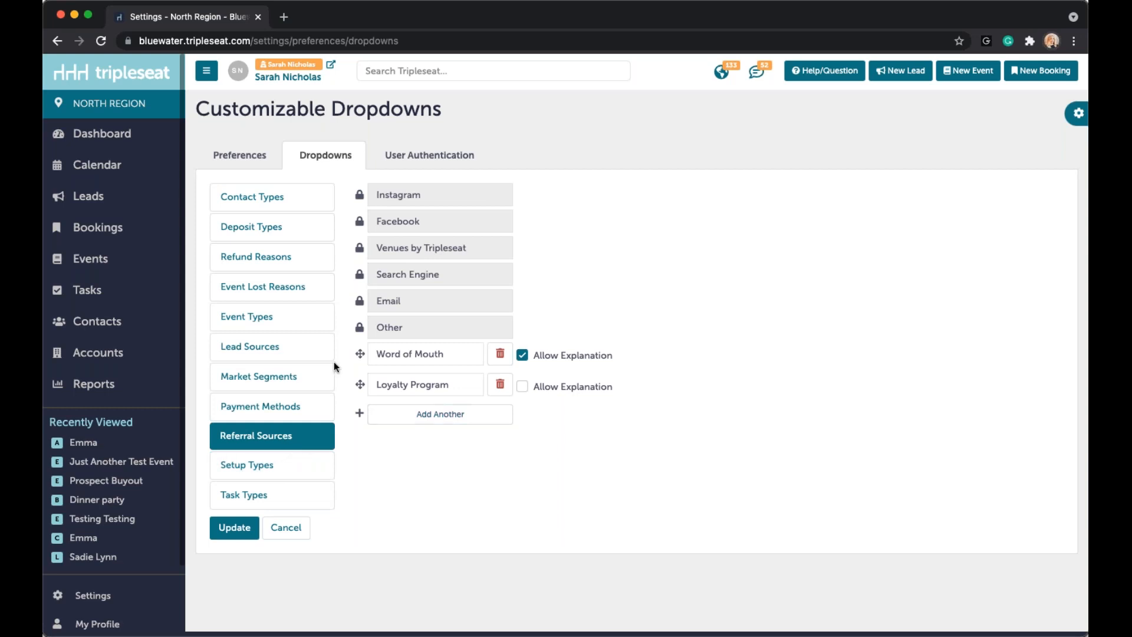
# Step: Reorder the Event Lost Reasons dropdown so that Cost comes after Space
pyautogui.click(287, 288)
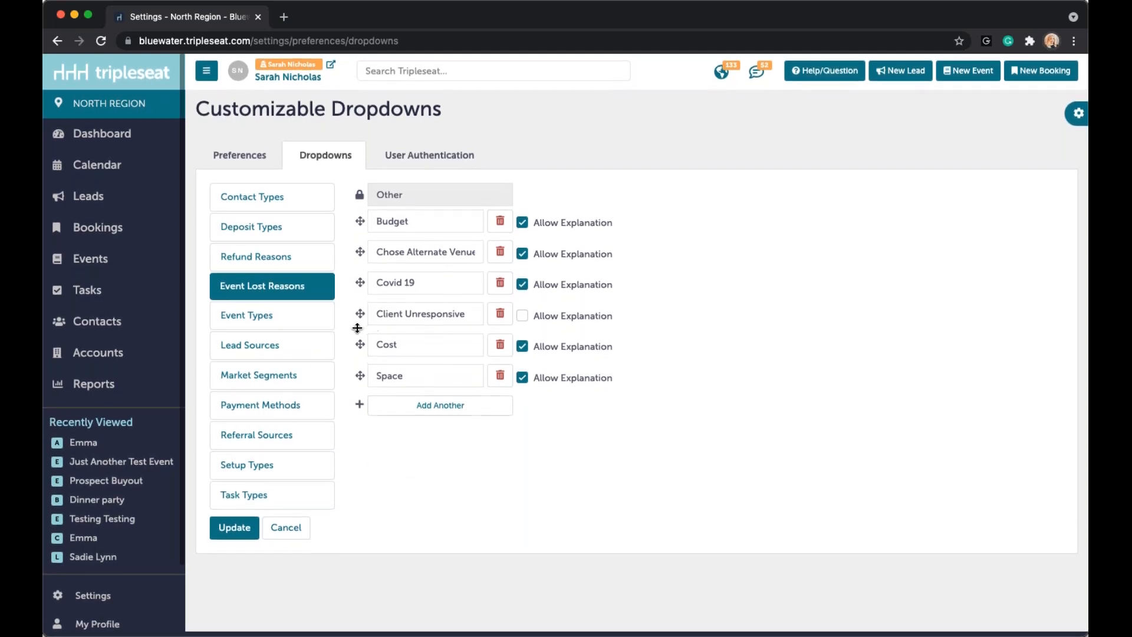
pyautogui.moveTo(358, 336); pyautogui.dragTo(362, 378)
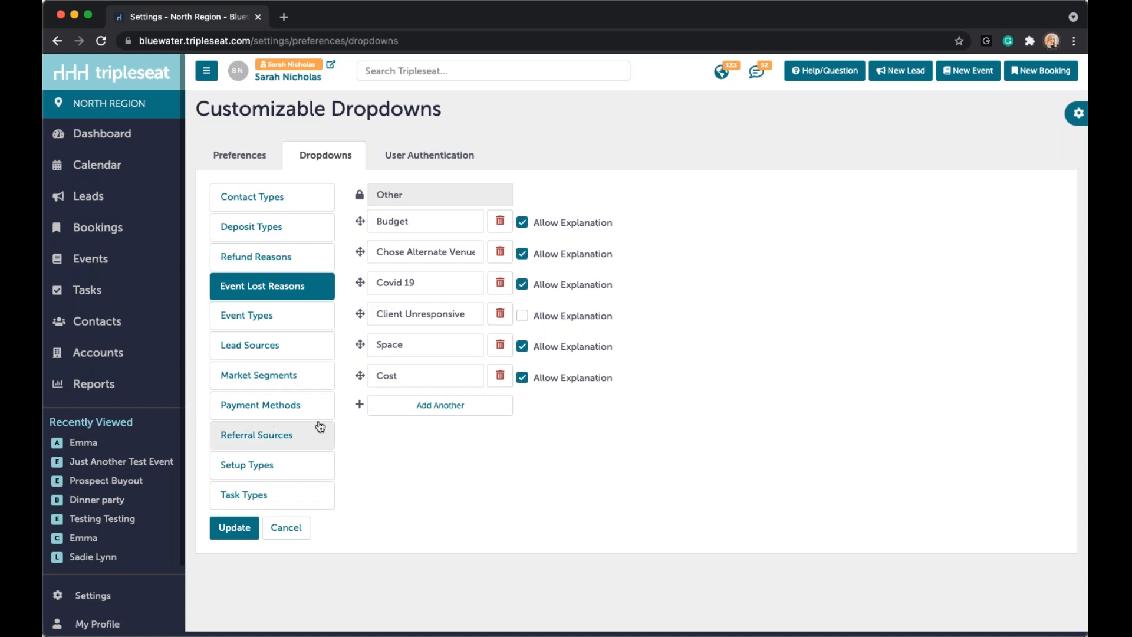
# Step: Return to the settings overview and open the details of the Bluewater Restaurant - Atlanta location for editing
pyautogui.scroll(-3, 143, 412)
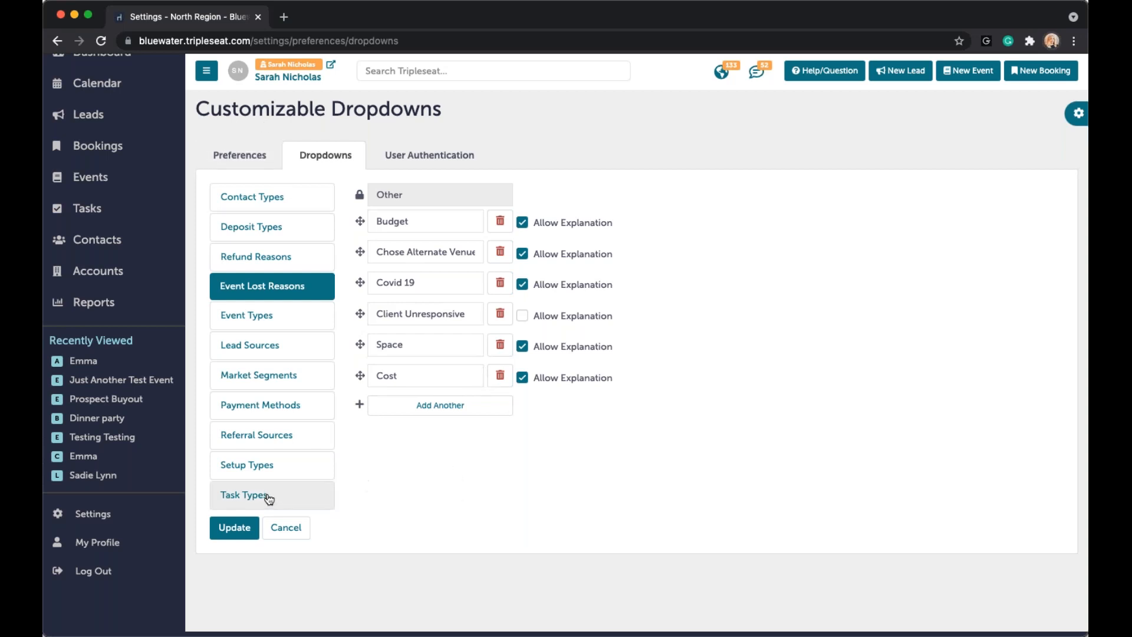
pyautogui.click(157, 515)
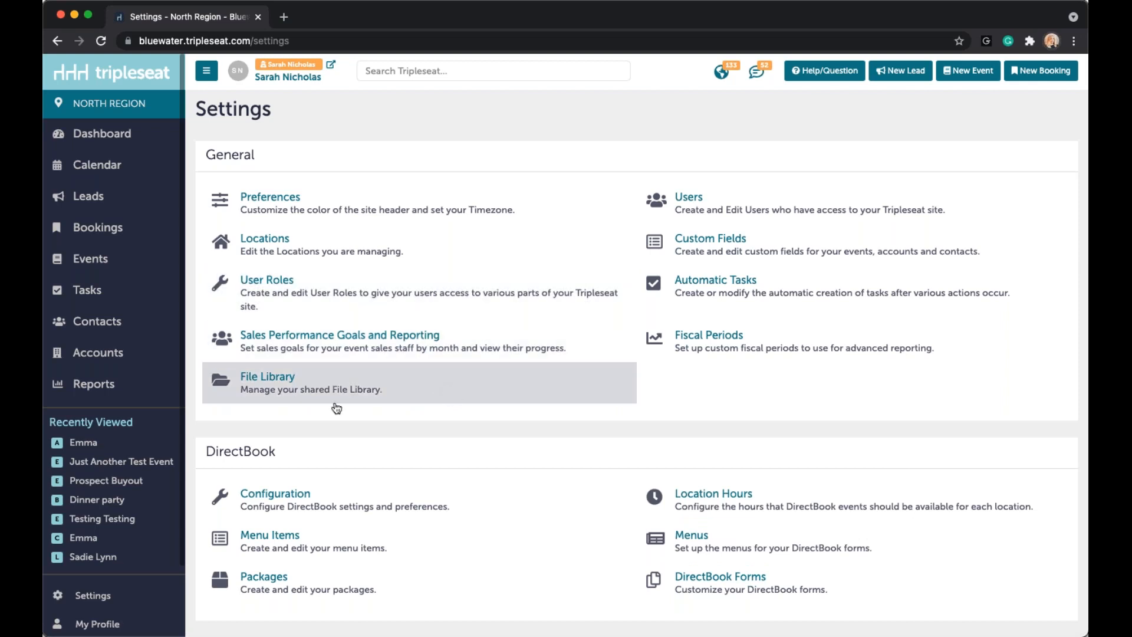
pyautogui.click(269, 250)
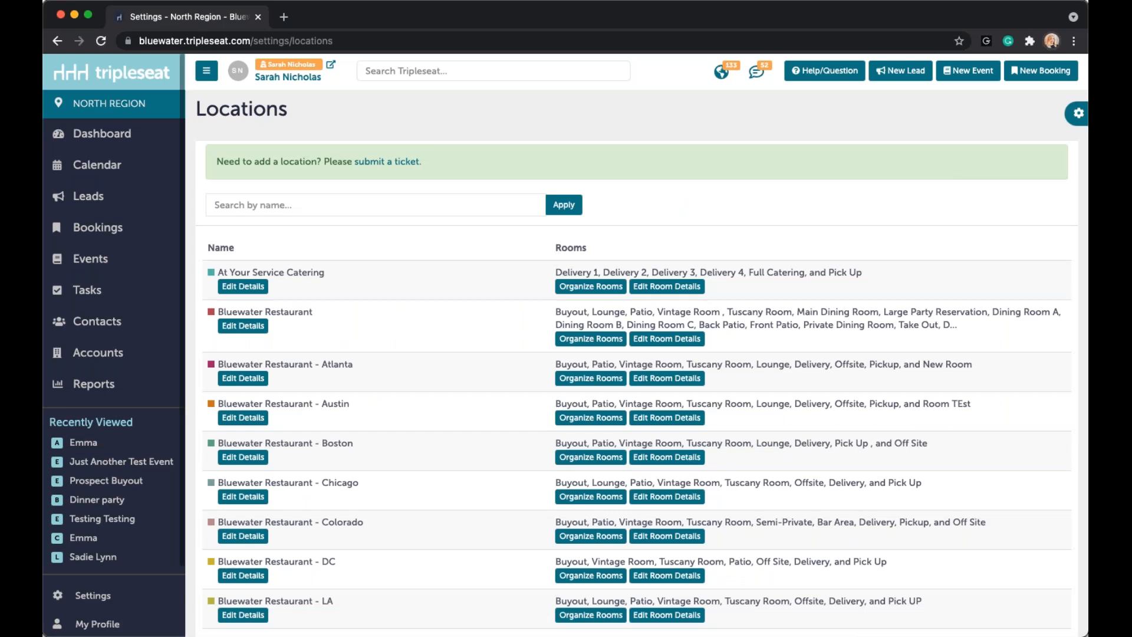
pyautogui.click(289, 206)
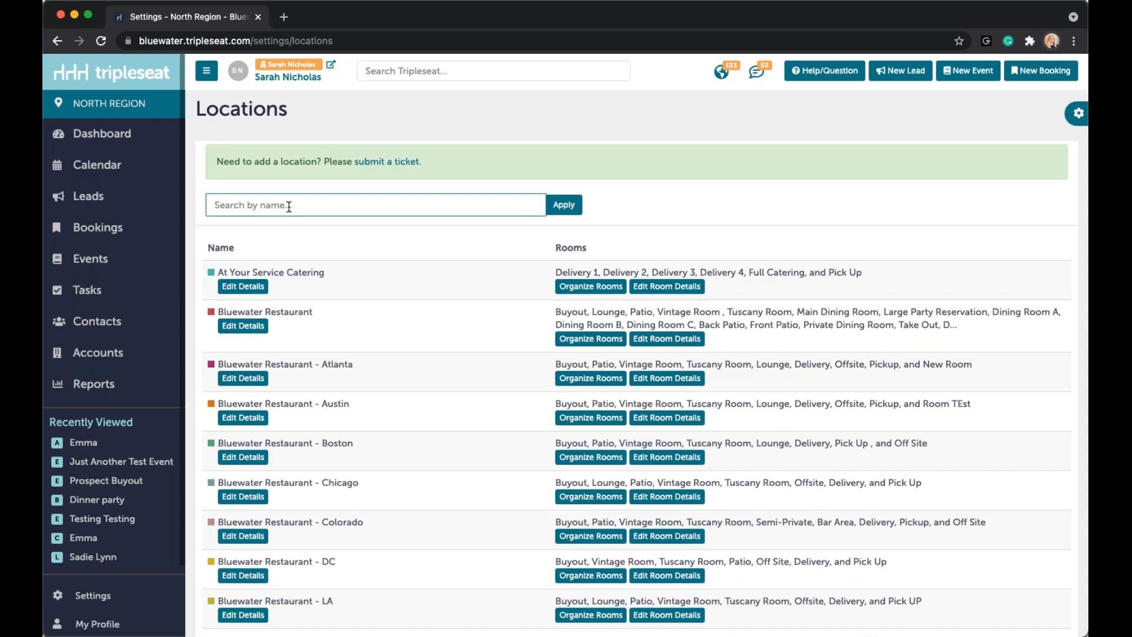
pyautogui.scroll(-2, 309, 324)
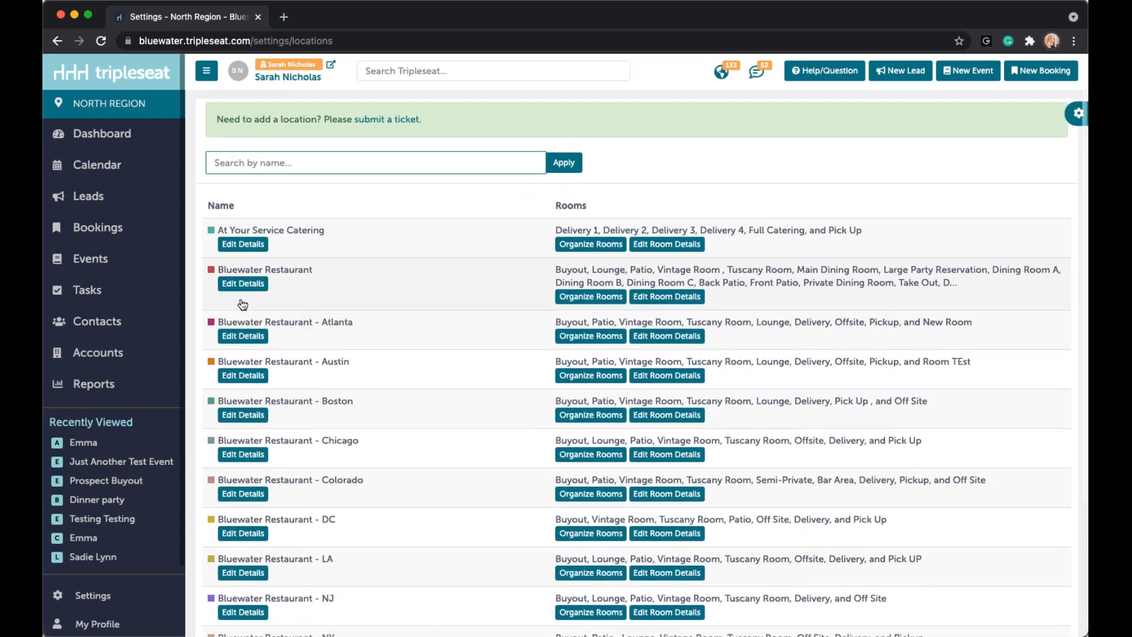
pyautogui.click(229, 339)
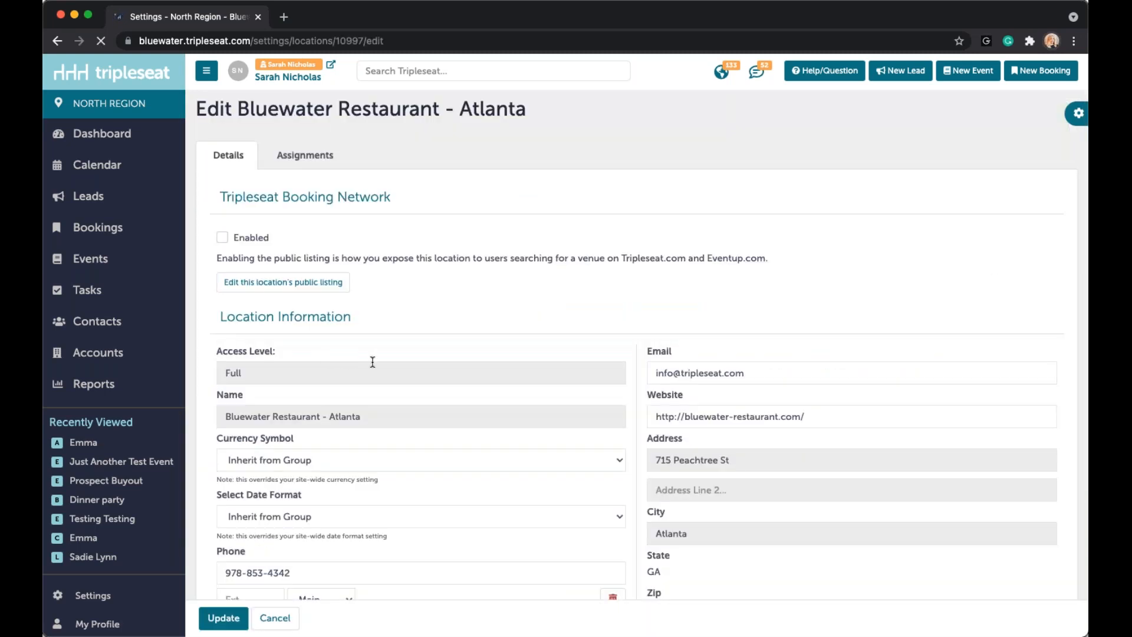
# Step: Review the Atlanta location's information, including currency, date format, phone, logo, calendar color and address
pyautogui.scroll(-2, 432, 390)
pyautogui.scroll(-4, 436, 394)
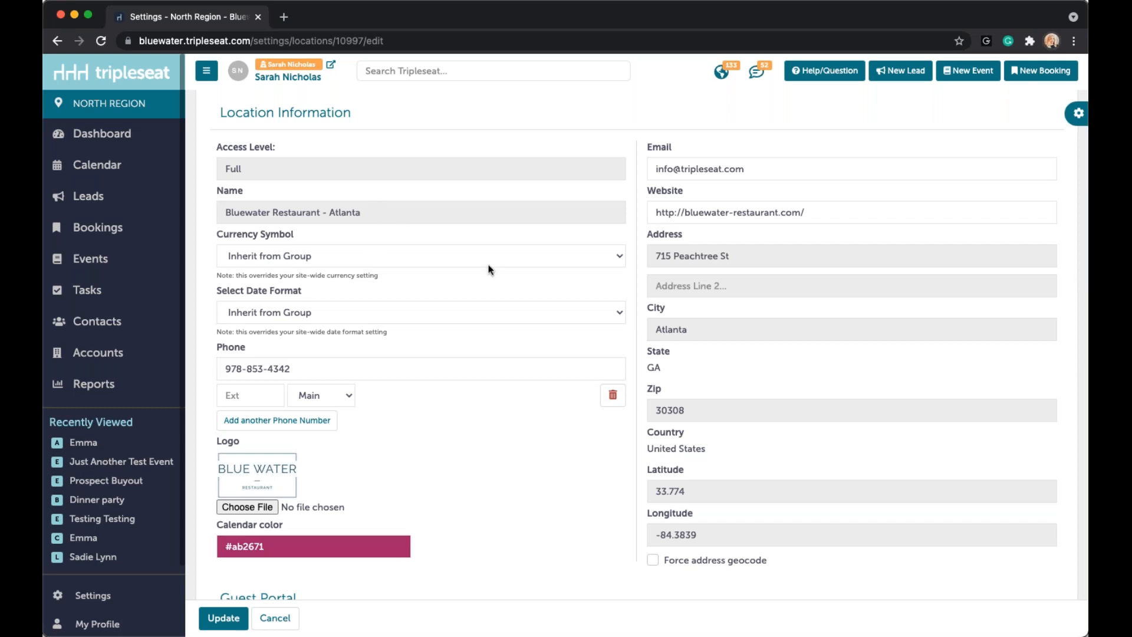
pyautogui.scroll(-2, 383, 367)
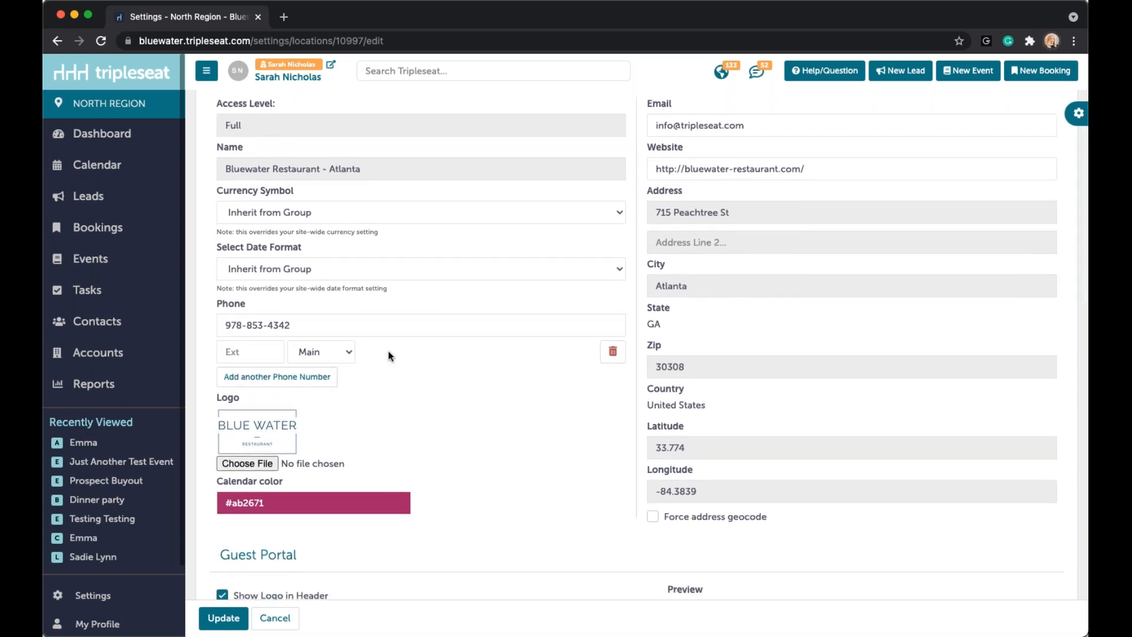
pyautogui.scroll(1, 773, 190)
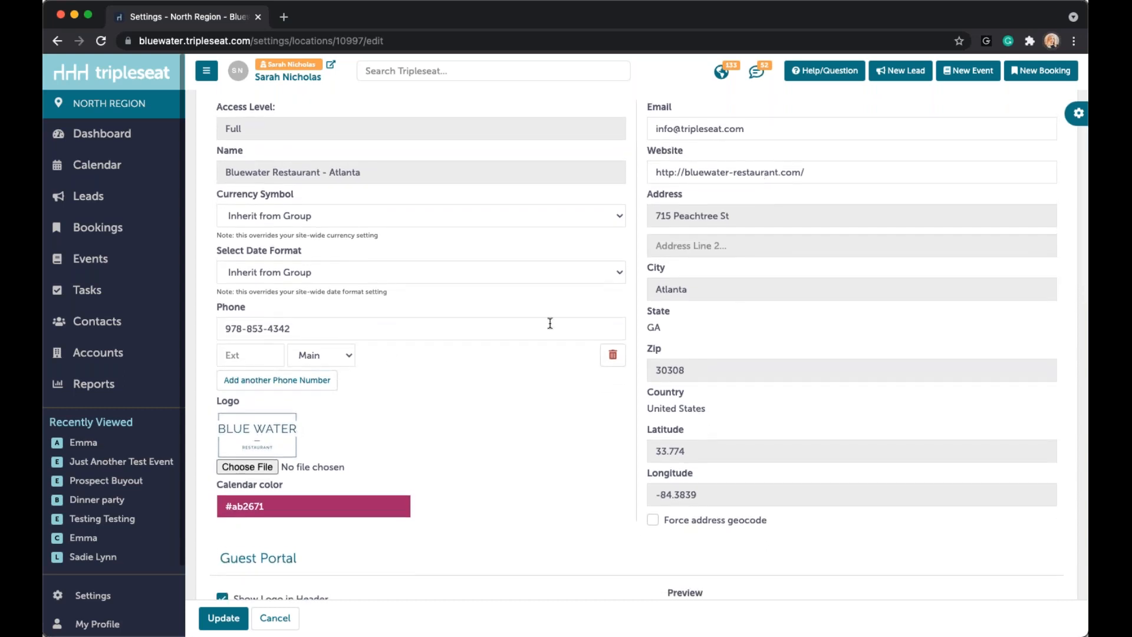
# Step: Examine the Atlanta location's Guest Portal branding, Rooms / Areas, Event Style and Lead Notifications settings
pyautogui.scroll(-2, 548, 321)
pyautogui.scroll(-8, 549, 321)
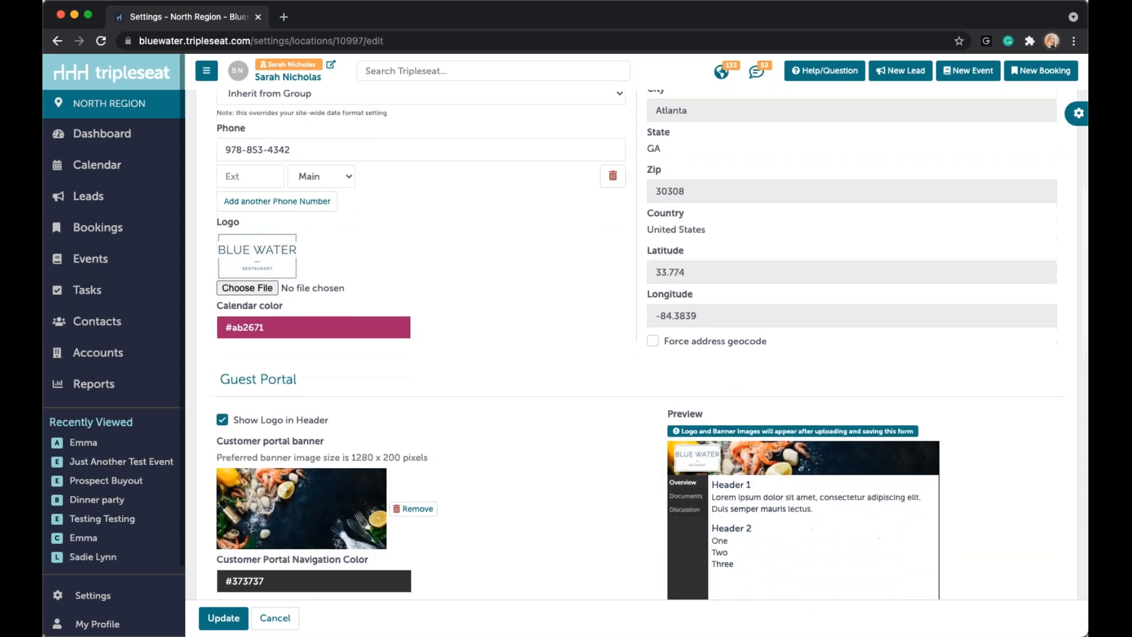
pyautogui.scroll(-7, 638, 344)
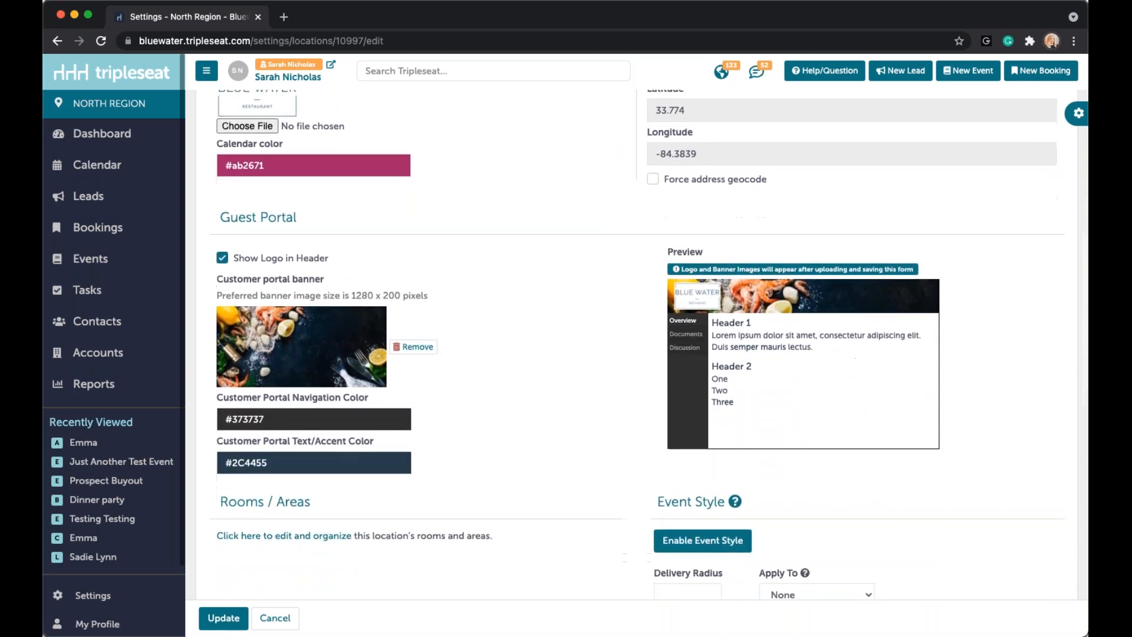
pyautogui.scroll(-1, 543, 316)
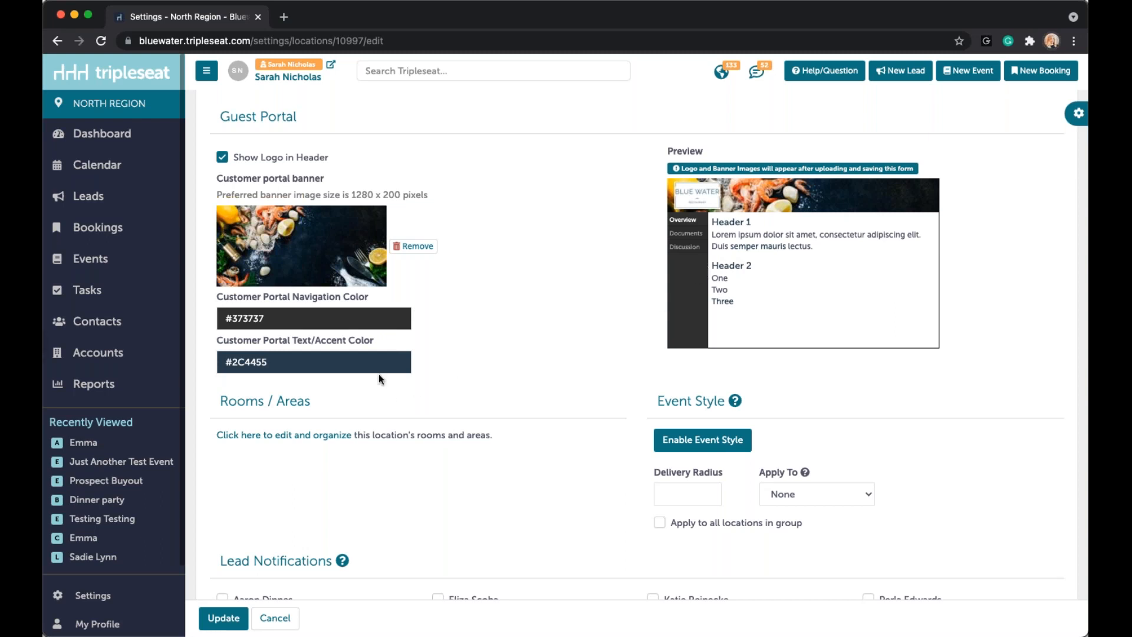
pyautogui.scroll(-3, 463, 355)
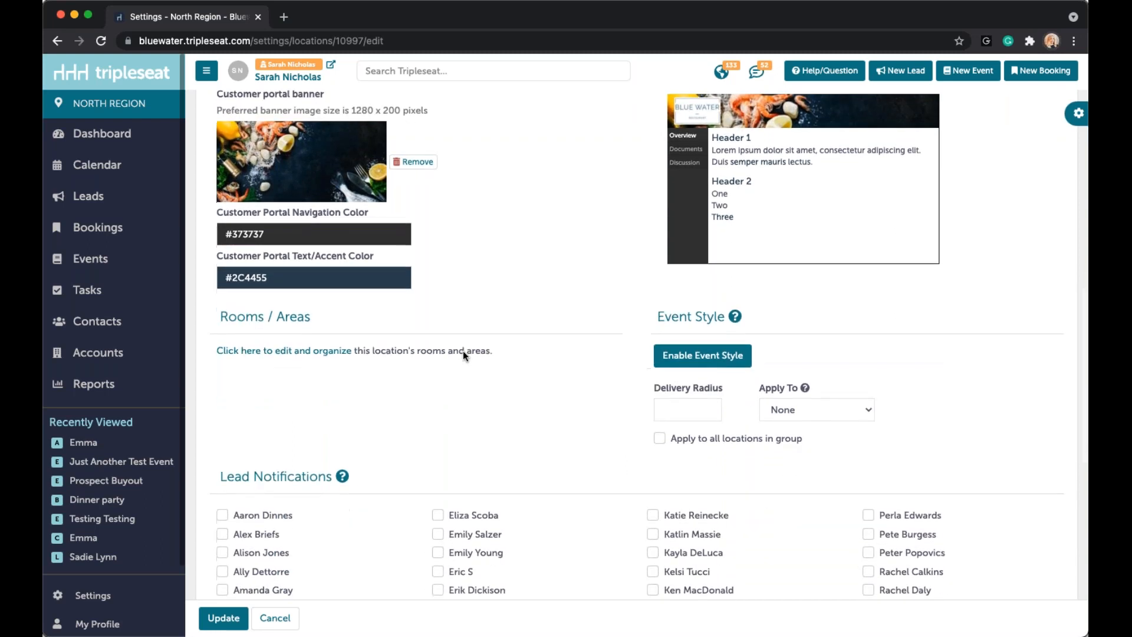
pyautogui.scroll(-2, 462, 352)
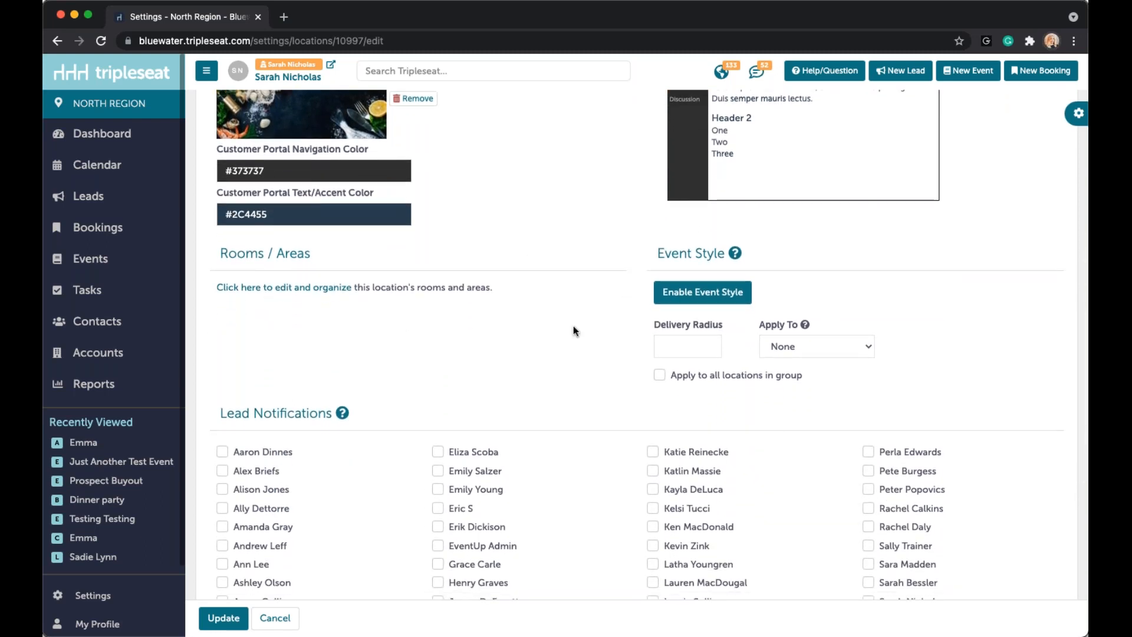
# Step: Review the Atlanta location's Event Style, Lead Notifications recipients and non-Tripleseat email notification field, and leave the location without saving
pyautogui.moveTo(736, 253)
pyautogui.scroll(-3, 632, 323)
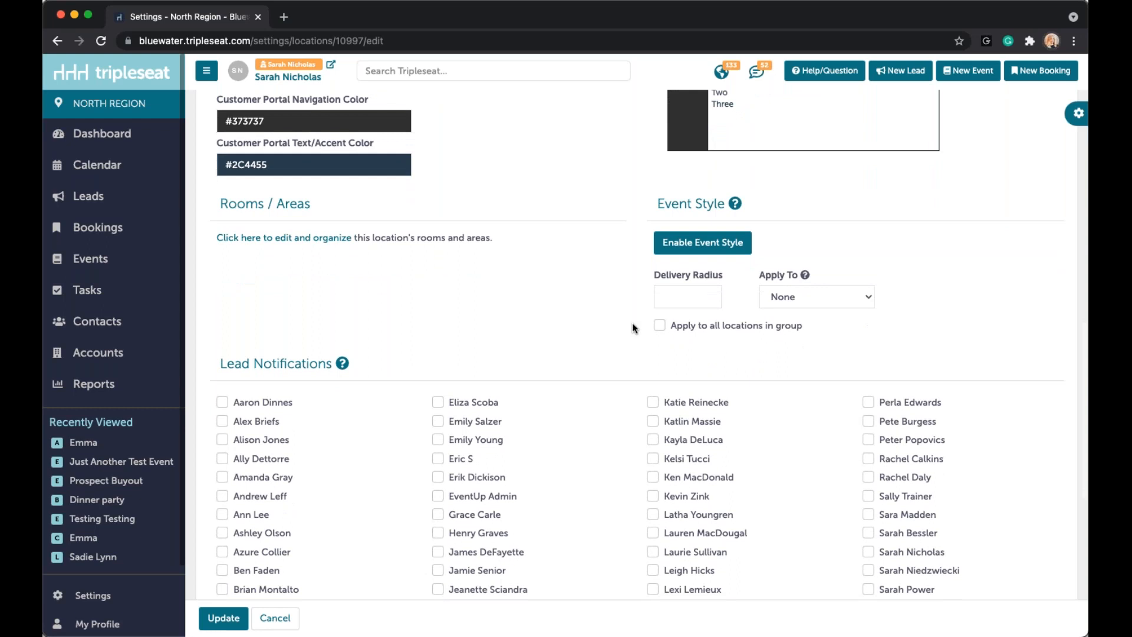
pyautogui.scroll(-5, 633, 328)
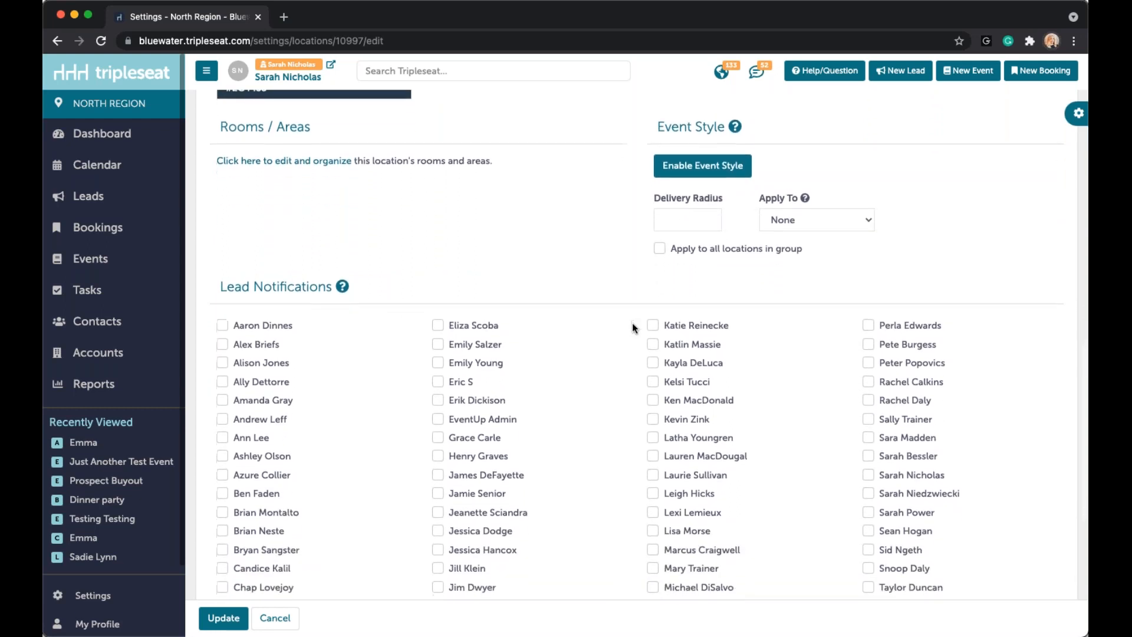
pyautogui.scroll(-2, 632, 323)
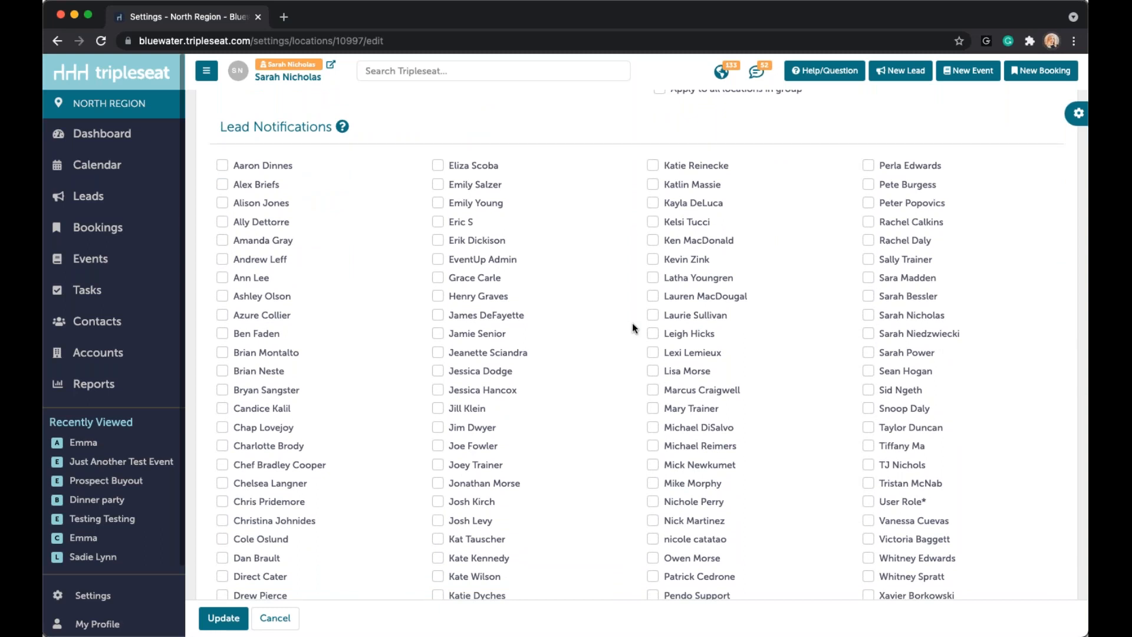
pyautogui.scroll(-5, 632, 327)
pyautogui.scroll(-2, 632, 328)
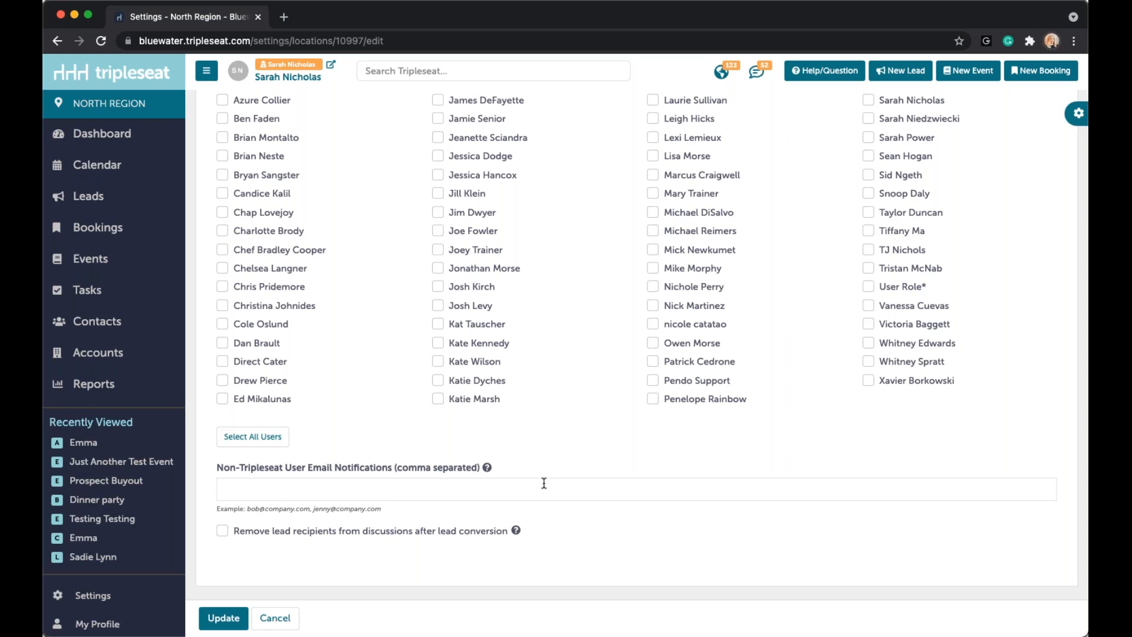
pyautogui.click(367, 487)
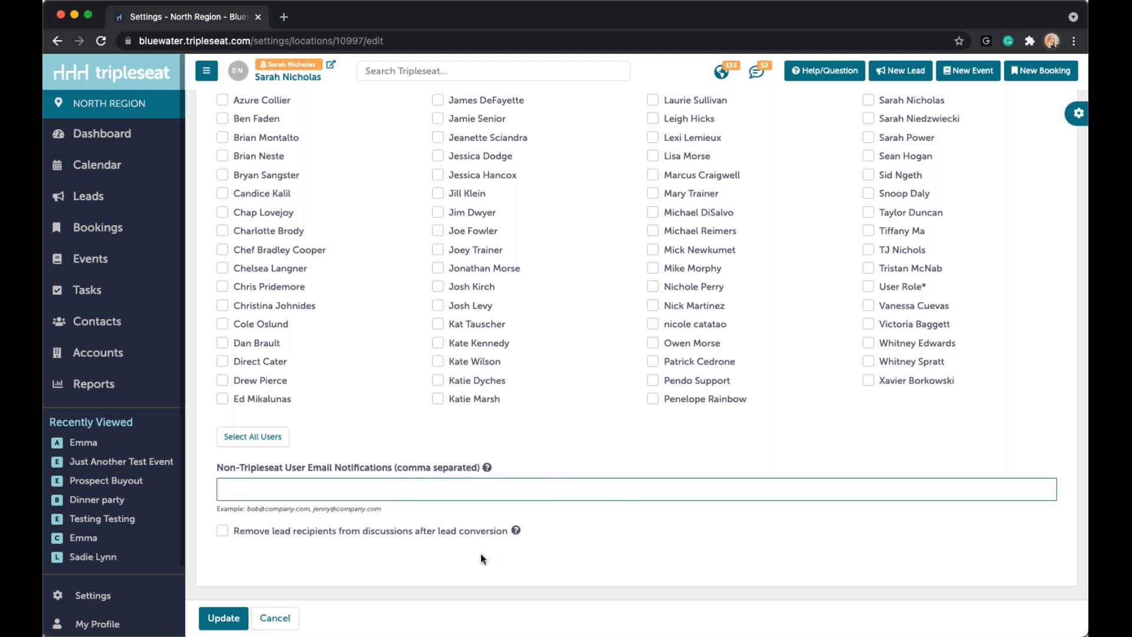
pyautogui.scroll(8, 372, 568)
pyautogui.scroll(15, 359, 567)
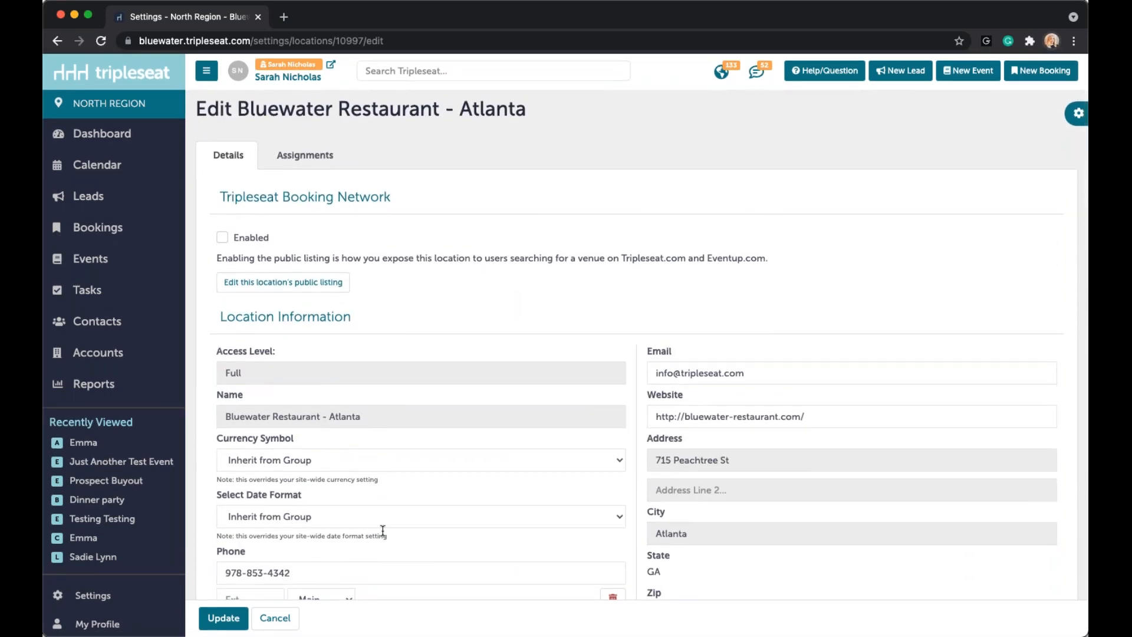
pyautogui.click(278, 617)
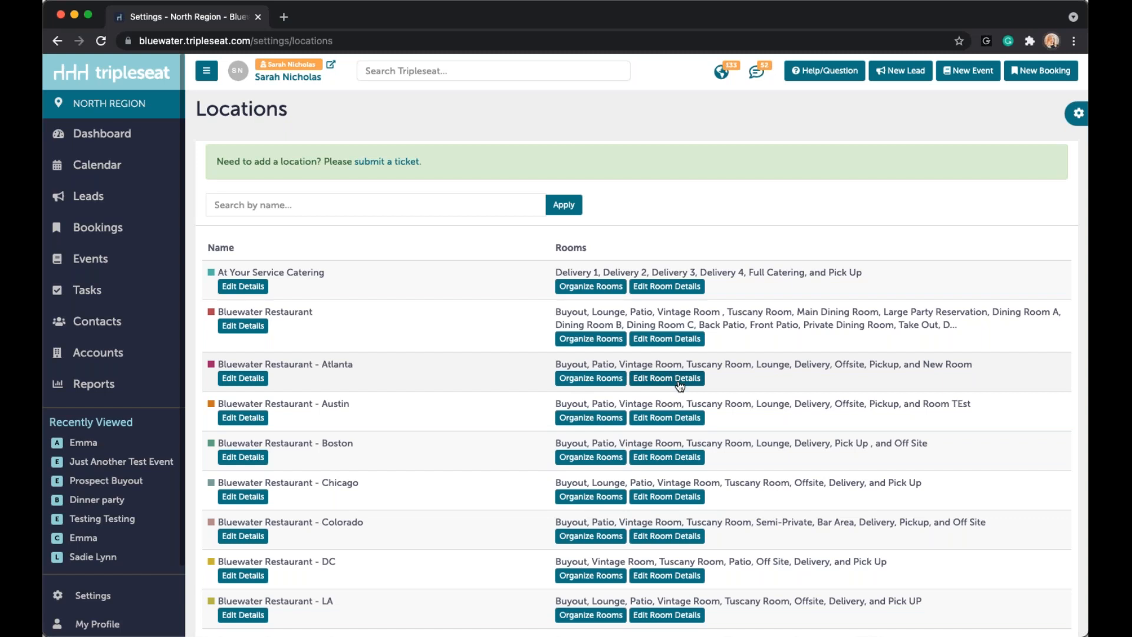
# Step: Organize the Bluewater Restaurant - Atlanta rooms by nesting Lounge under Vintage Room
pyautogui.click(595, 380)
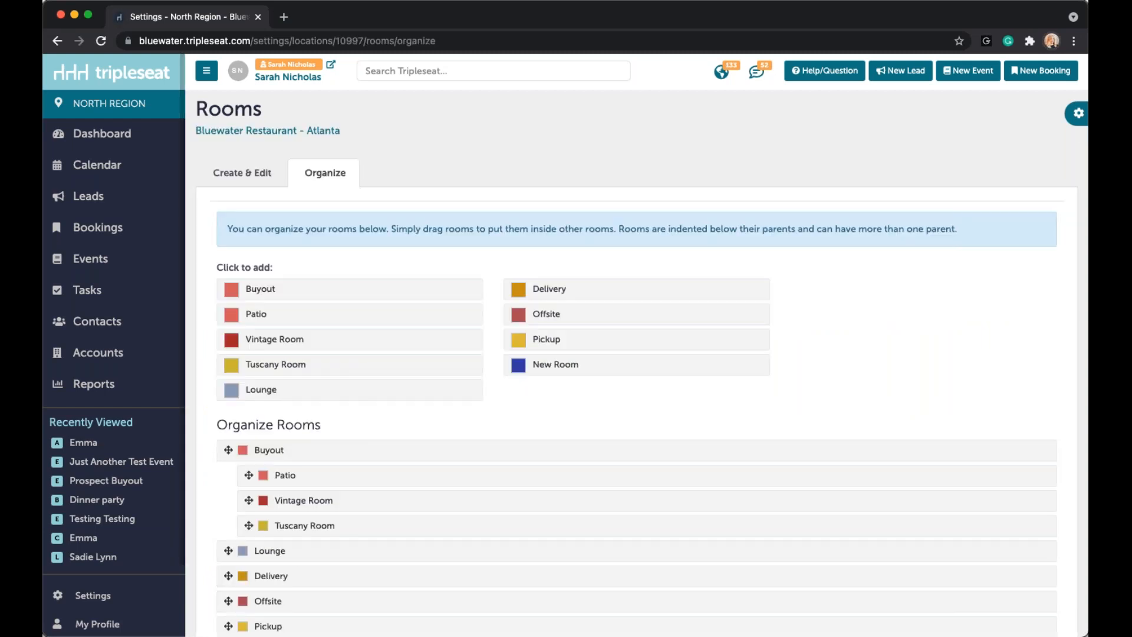
pyautogui.scroll(-2, 446, 523)
pyautogui.scroll(-1, 447, 525)
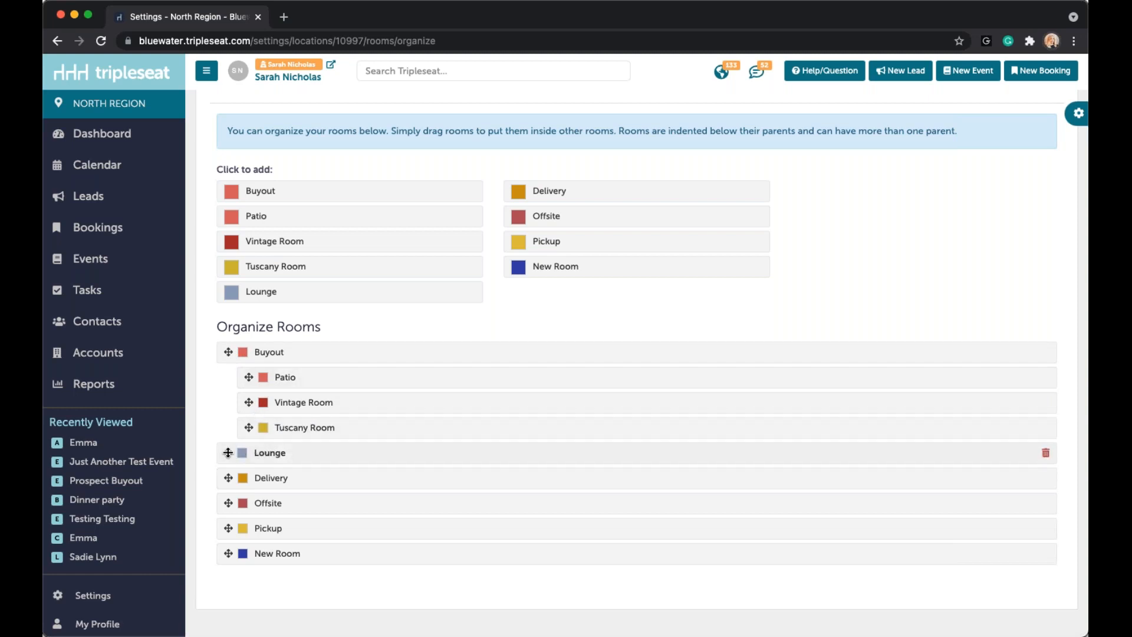
pyautogui.moveTo(230, 452); pyautogui.dragTo(311, 458)
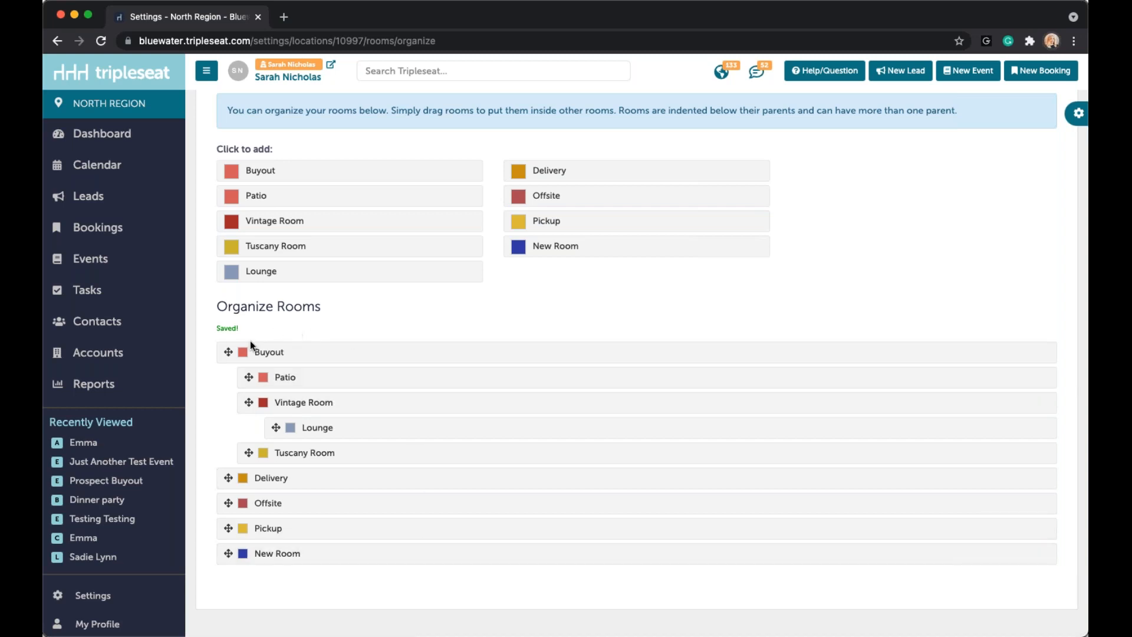
pyautogui.moveTo(240, 329); pyautogui.dragTo(212, 327)
pyautogui.click(294, 328)
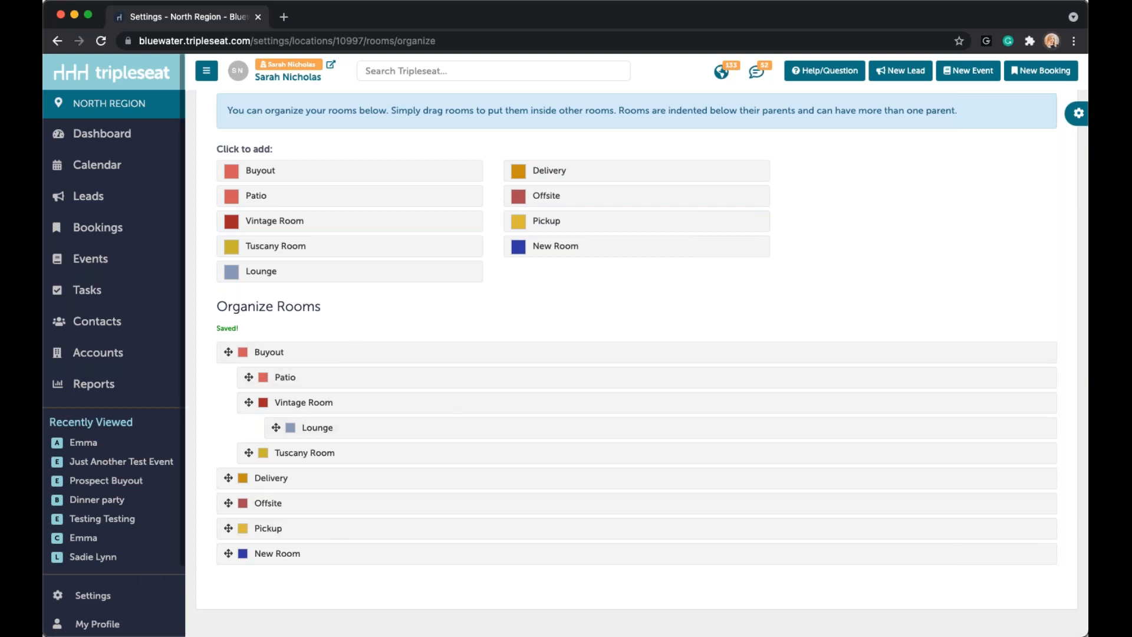
# Step: Open the Atlanta rooms for creating and editing and examine their capacity, conflict and description fields
pyautogui.scroll(3, 239, 391)
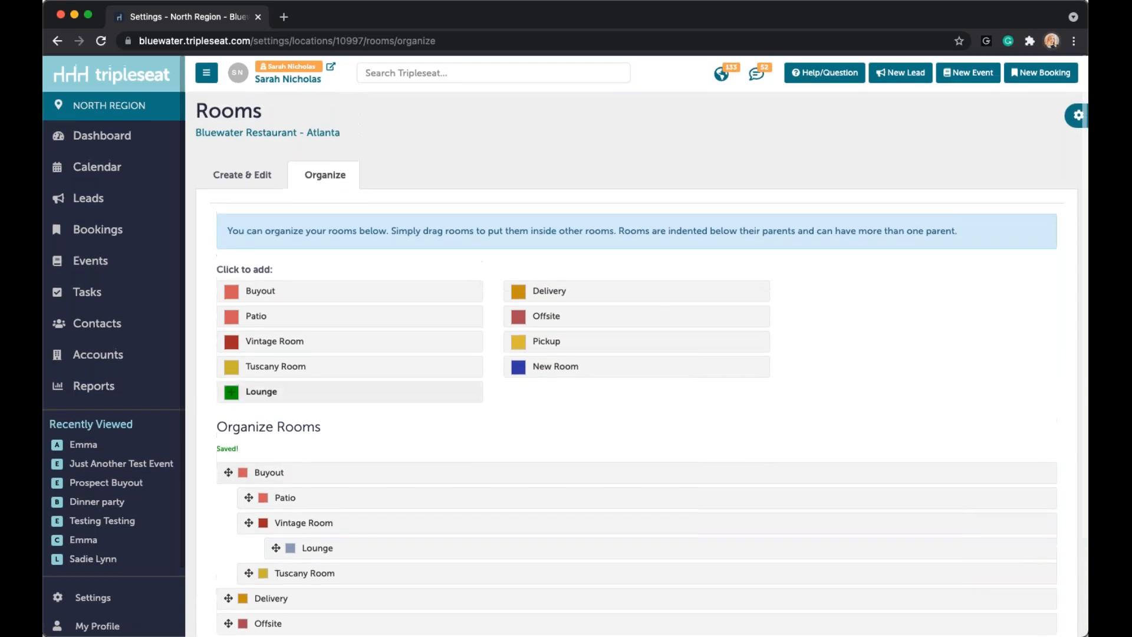
pyautogui.click(250, 184)
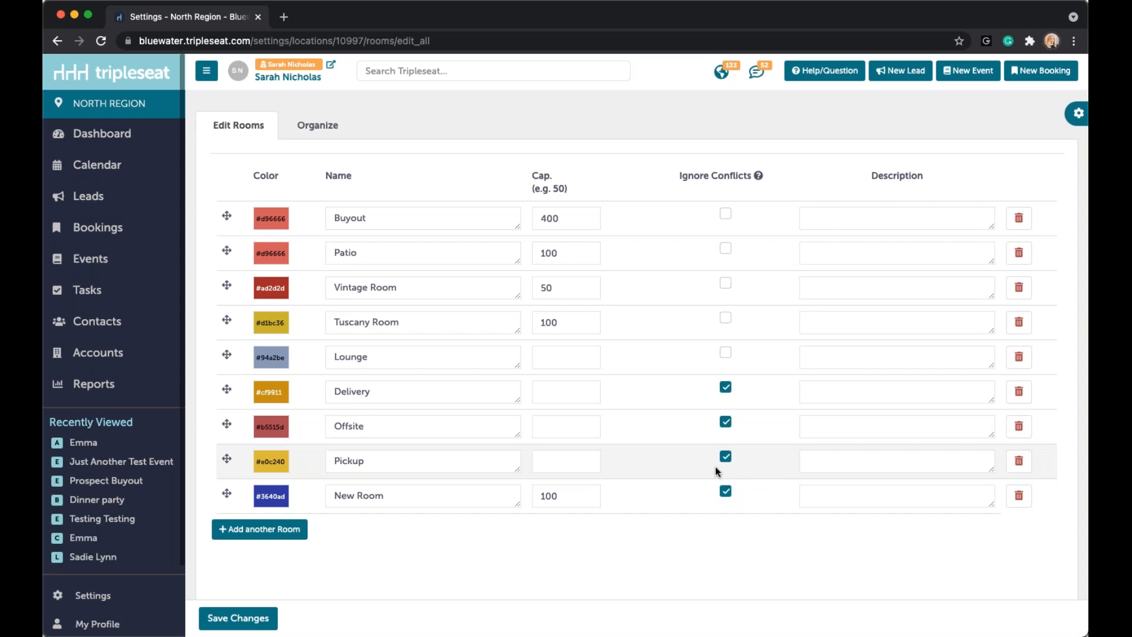
pyautogui.click(870, 461)
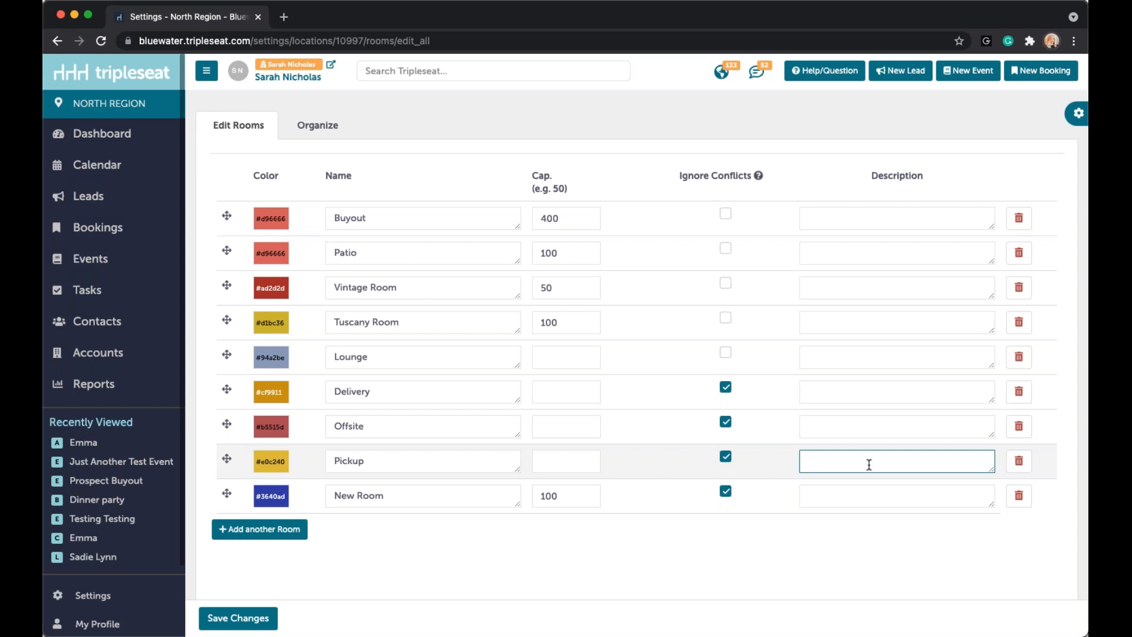
# Step: Open the deletion confirmation for New Room and examine the setting for reassigning its events to another room
pyautogui.click(1019, 503)
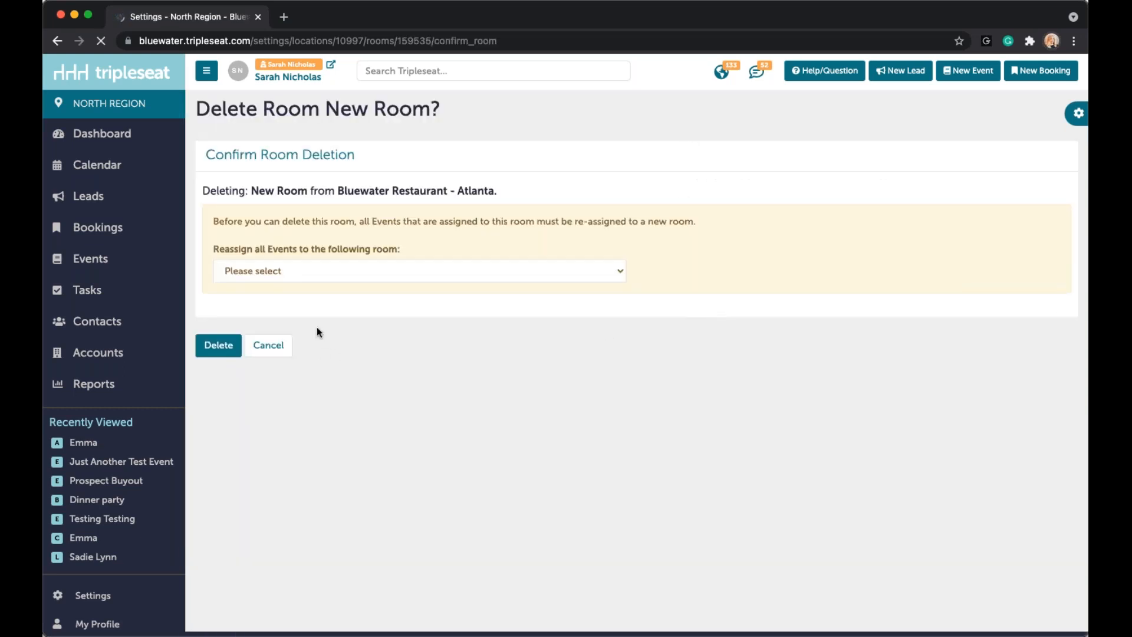
pyautogui.moveTo(220, 246); pyautogui.dragTo(370, 247)
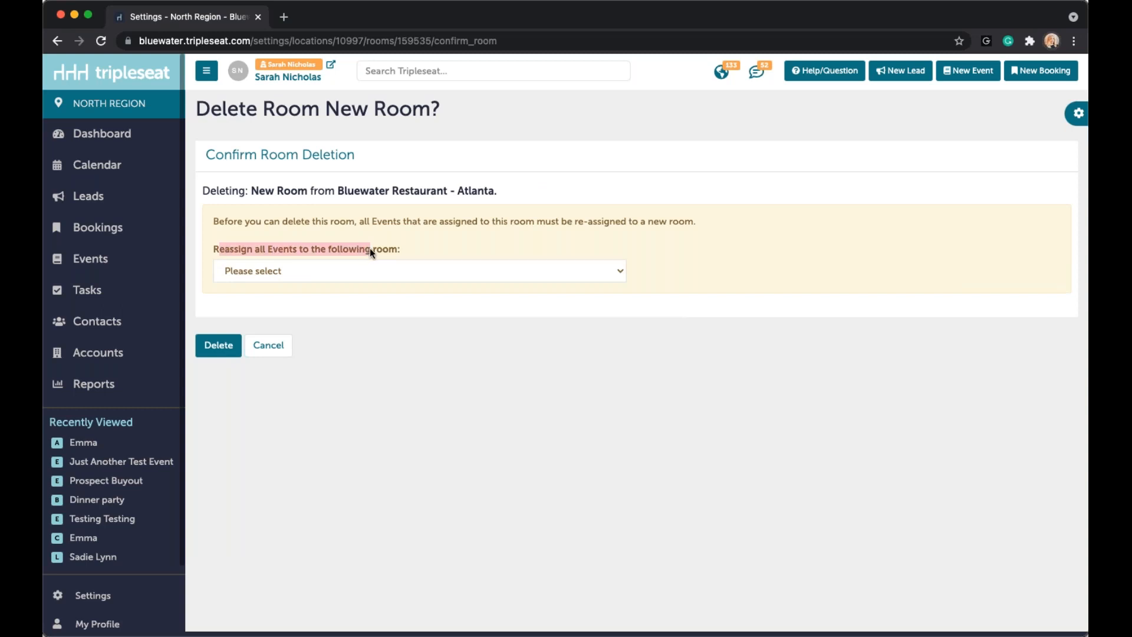
pyautogui.click(433, 249)
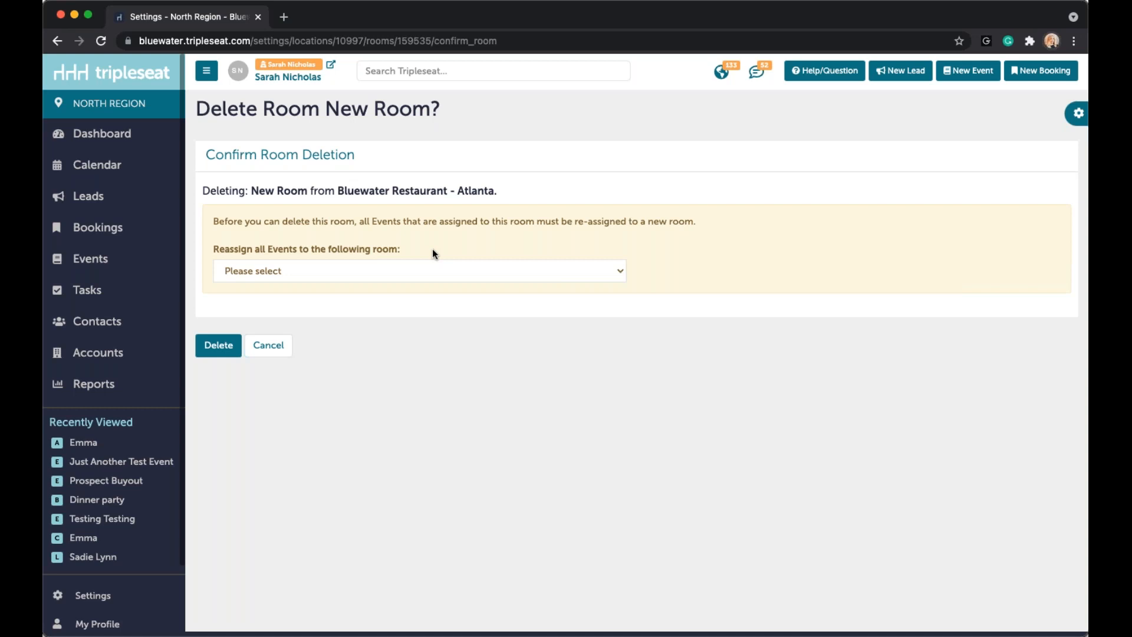
pyautogui.click(330, 273)
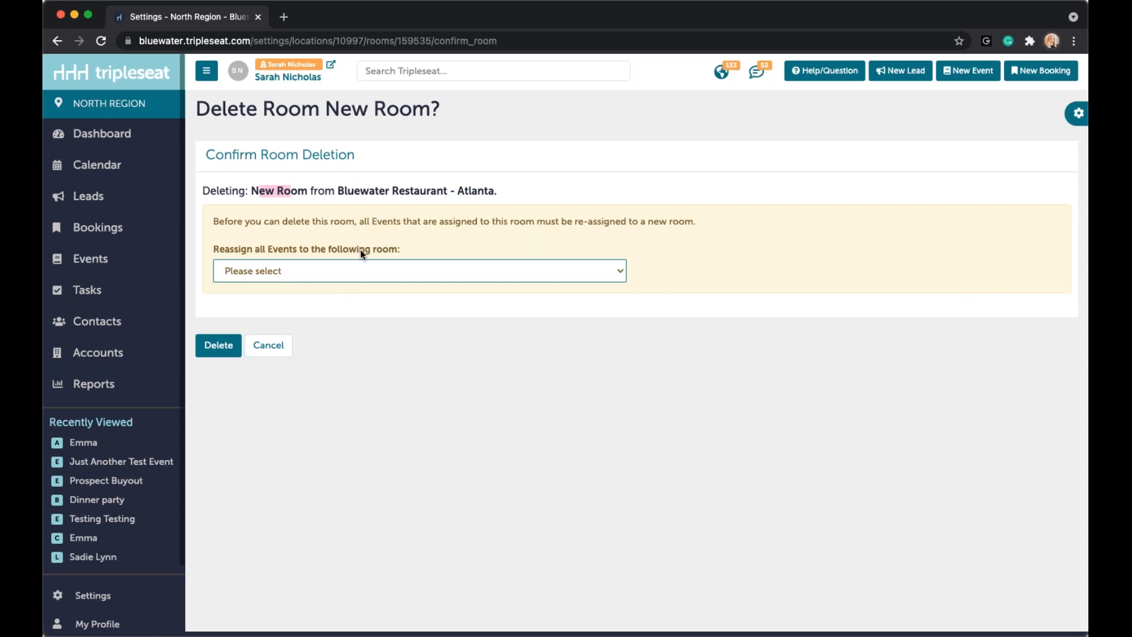
pyautogui.click(515, 453)
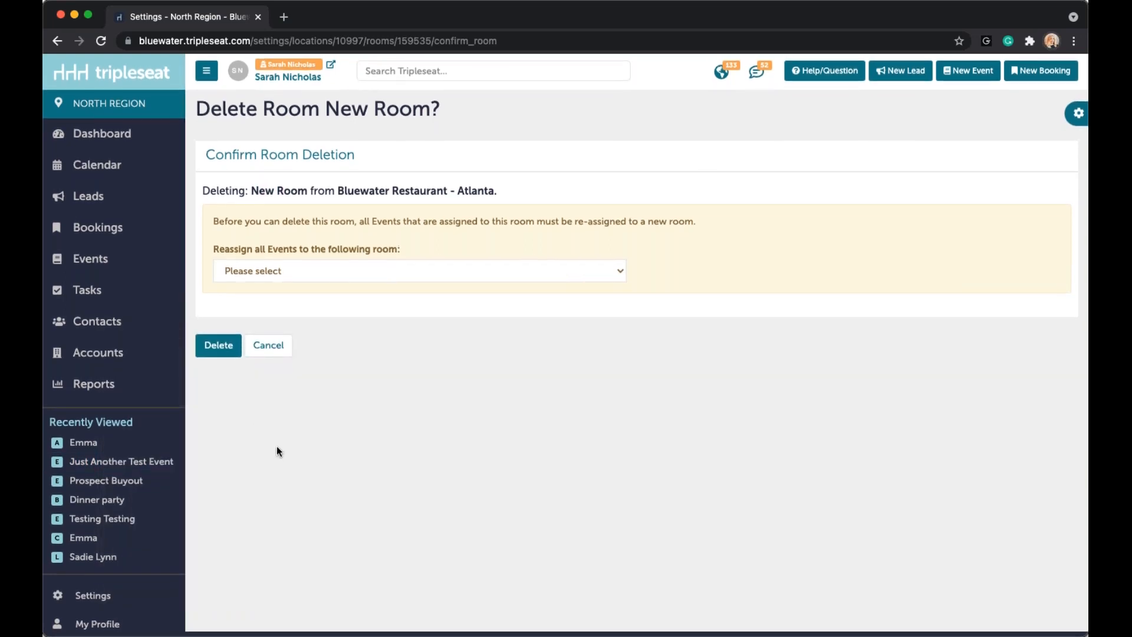
# Step: Return to the settings overview and open the Chef role from User Roles for editing
pyautogui.click(131, 599)
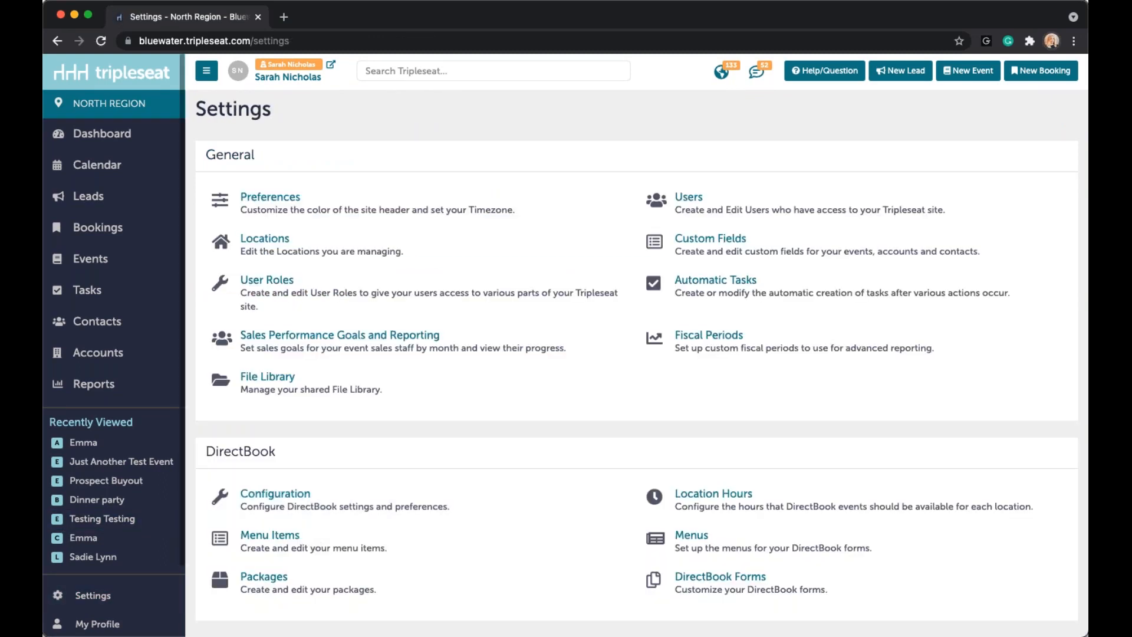
pyautogui.click(265, 279)
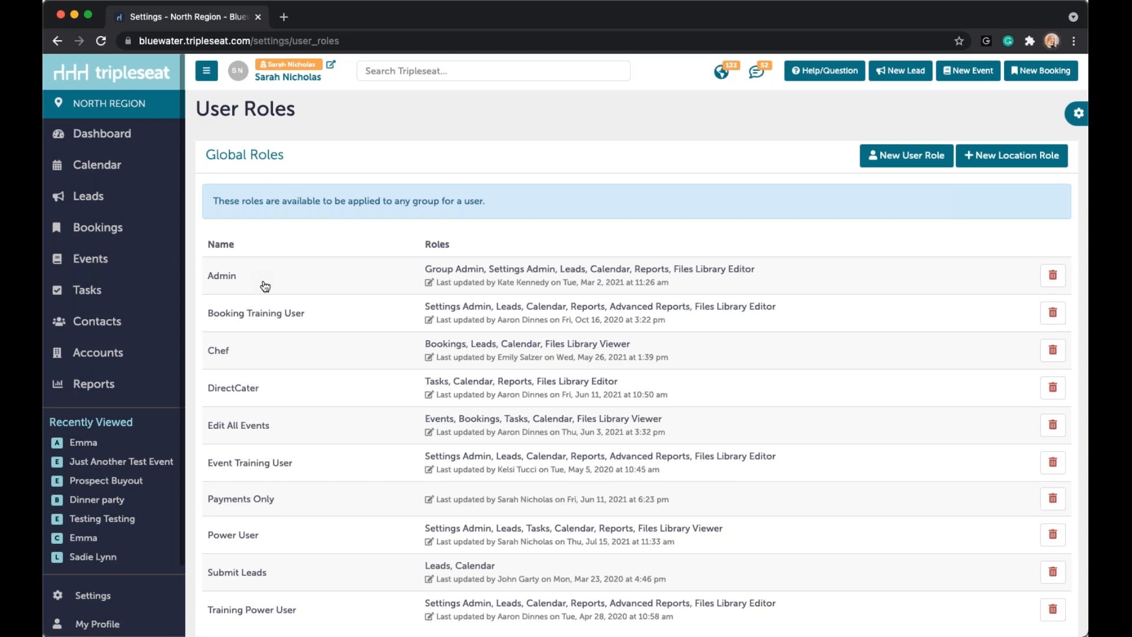
pyautogui.scroll(-1, 471, 338)
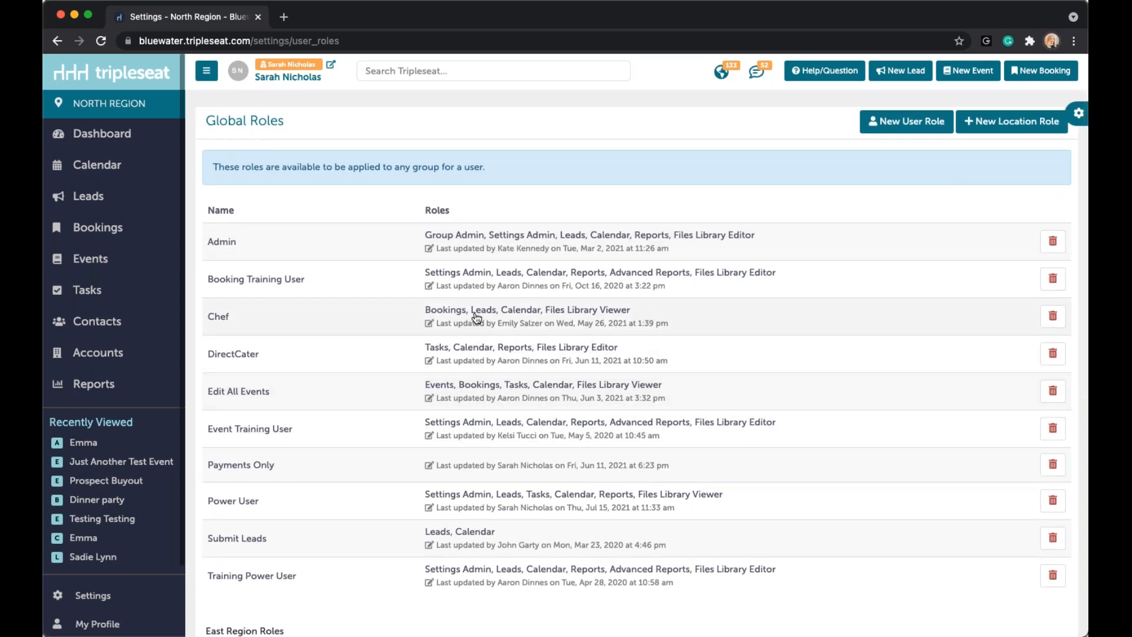
pyautogui.click(547, 323)
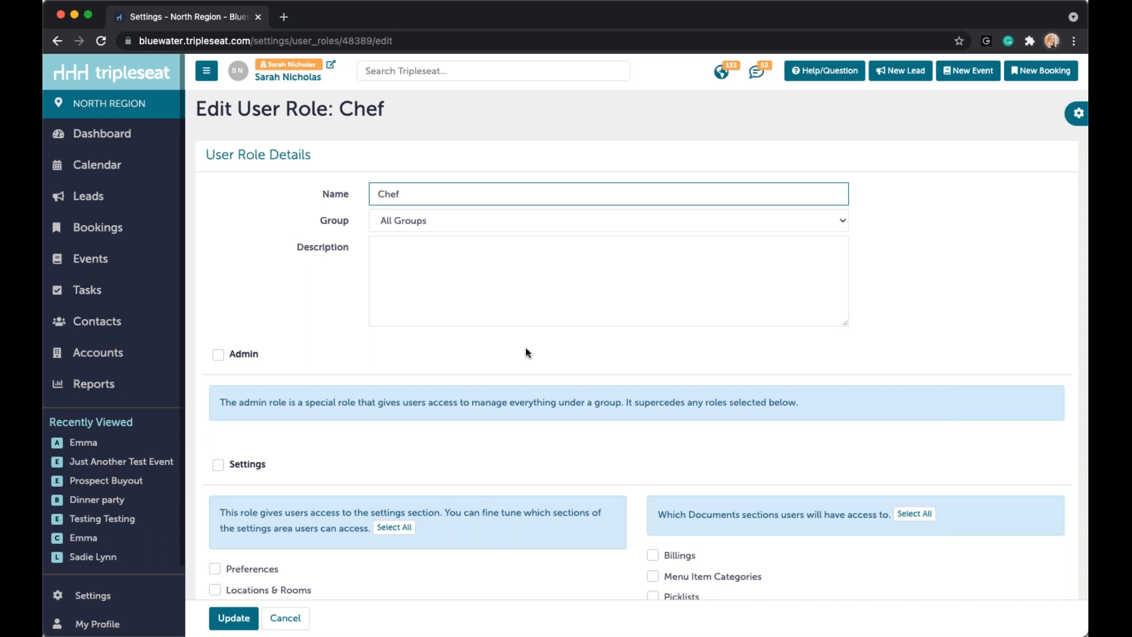
# Step: Review the Chef role's name, group and description fields and its Admin and Settings access options
pyautogui.doubleClick(375, 193)
pyautogui.click(460, 266)
pyautogui.click(411, 214)
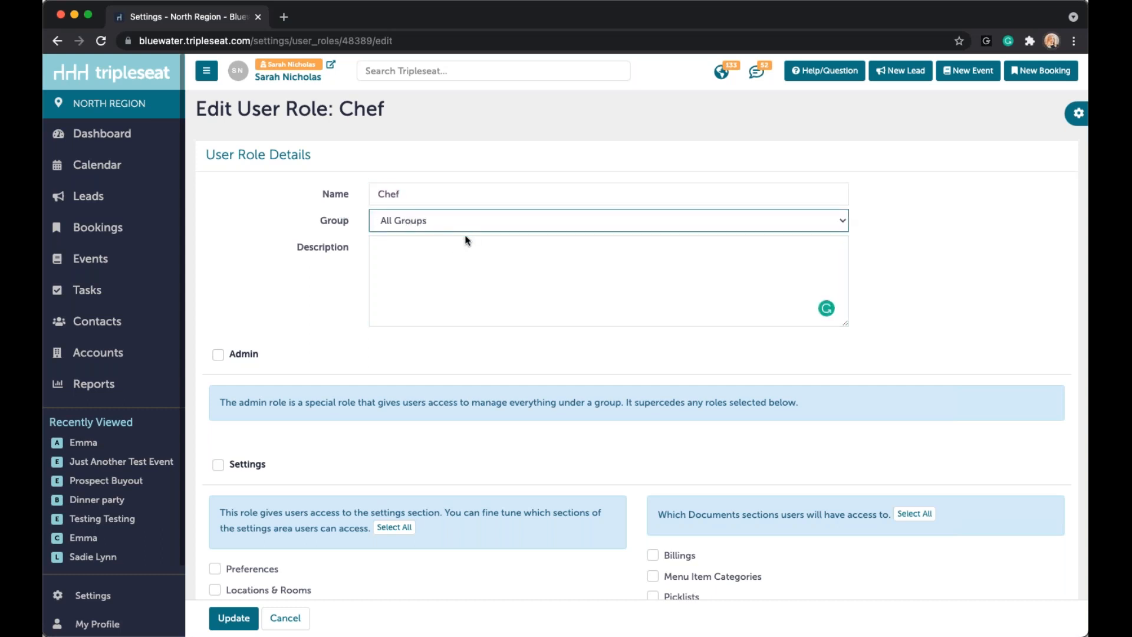
pyautogui.click(420, 254)
pyautogui.scroll(-1, 541, 307)
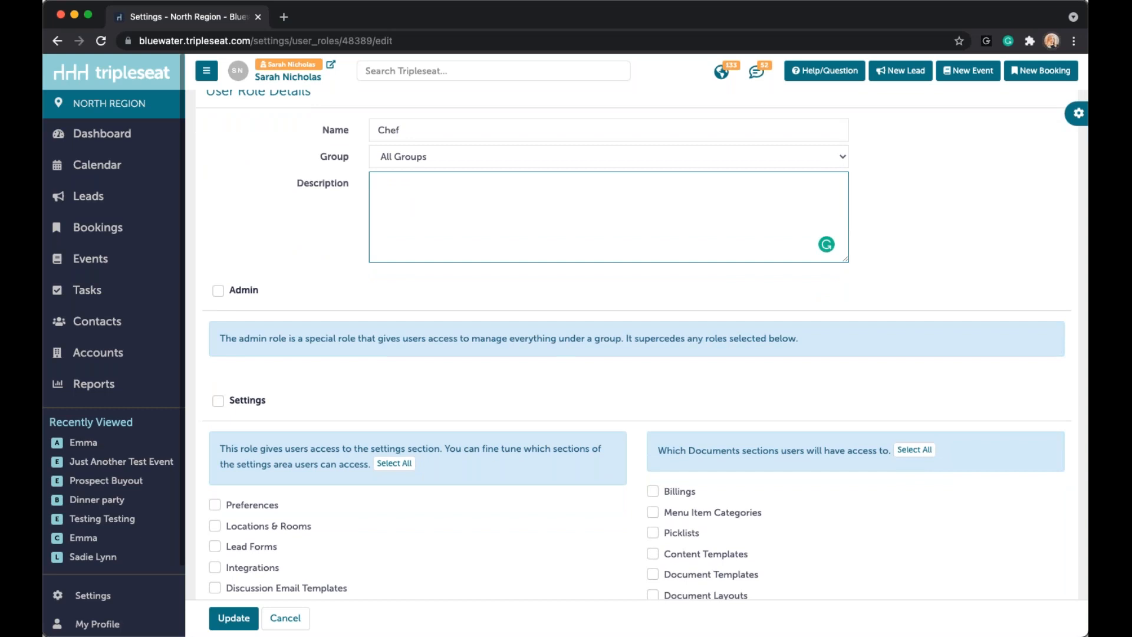
pyautogui.scroll(-2, 637, 345)
pyautogui.scroll(1, 637, 345)
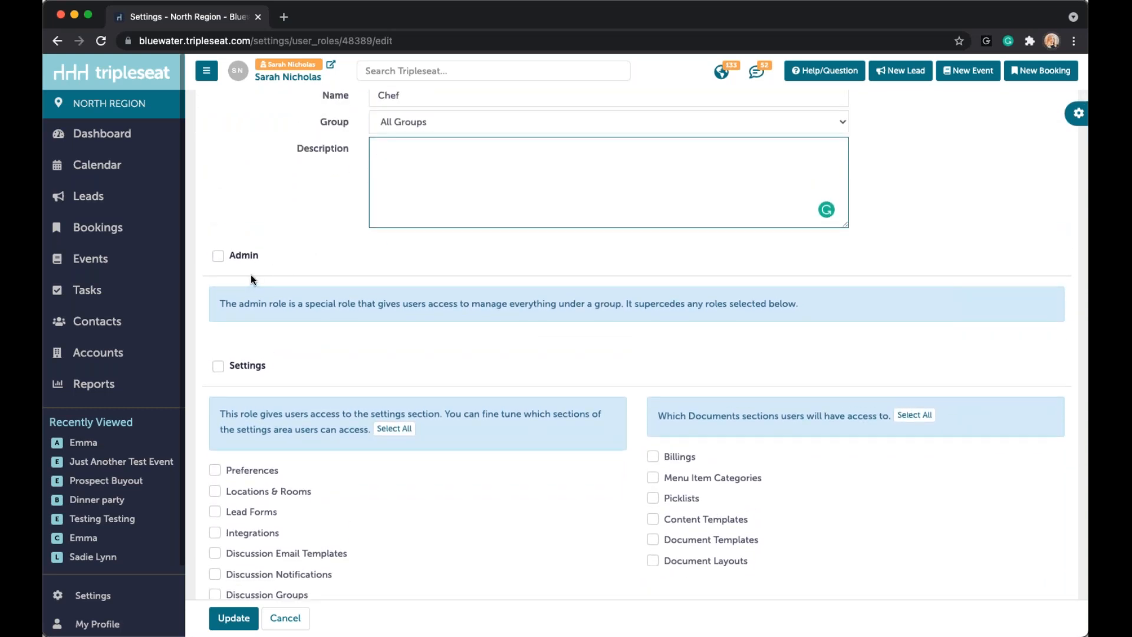
pyautogui.scroll(-3, 250, 274)
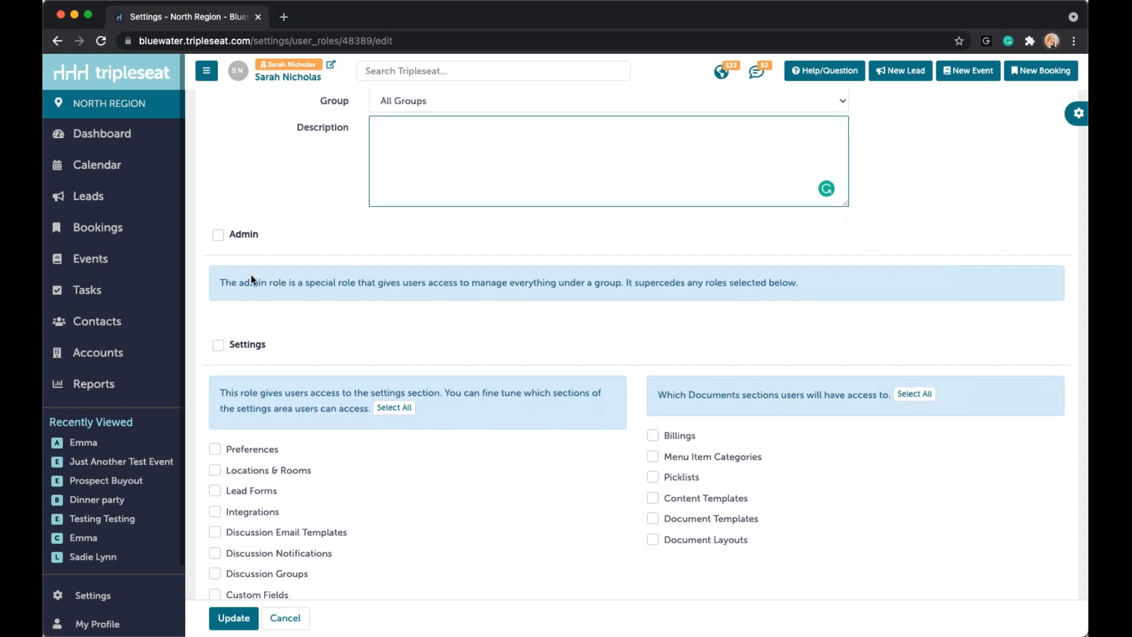
pyautogui.scroll(-4, 326, 275)
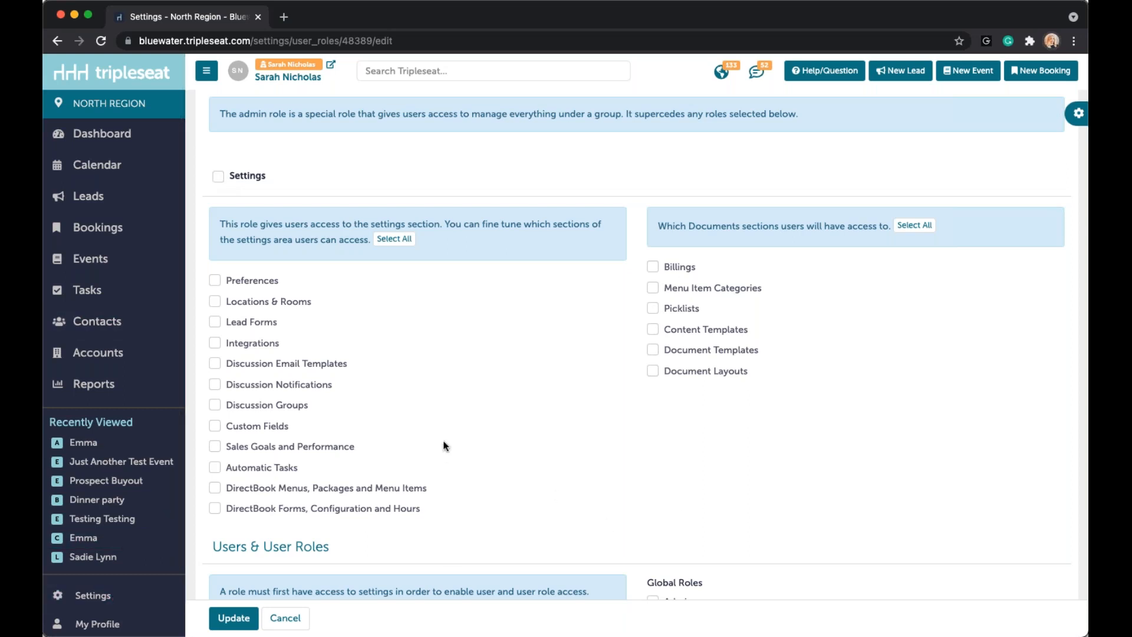
# Step: Enable Settings access with the Picklists section for the Chef role, and clear both options again
pyautogui.click(247, 179)
pyautogui.click(652, 309)
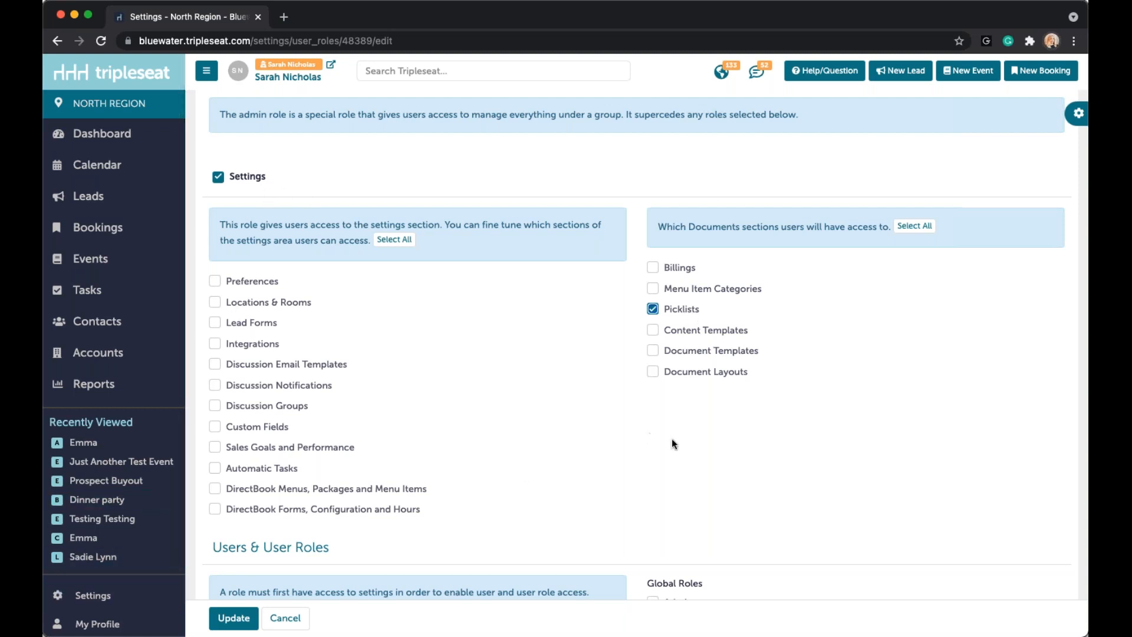
pyautogui.click(677, 313)
pyautogui.click(263, 178)
# Step: Examine the Chef role's Users & User Roles, Events and Bookings permissions and its Accounts & Contacts access level
pyautogui.scroll(-5, 511, 452)
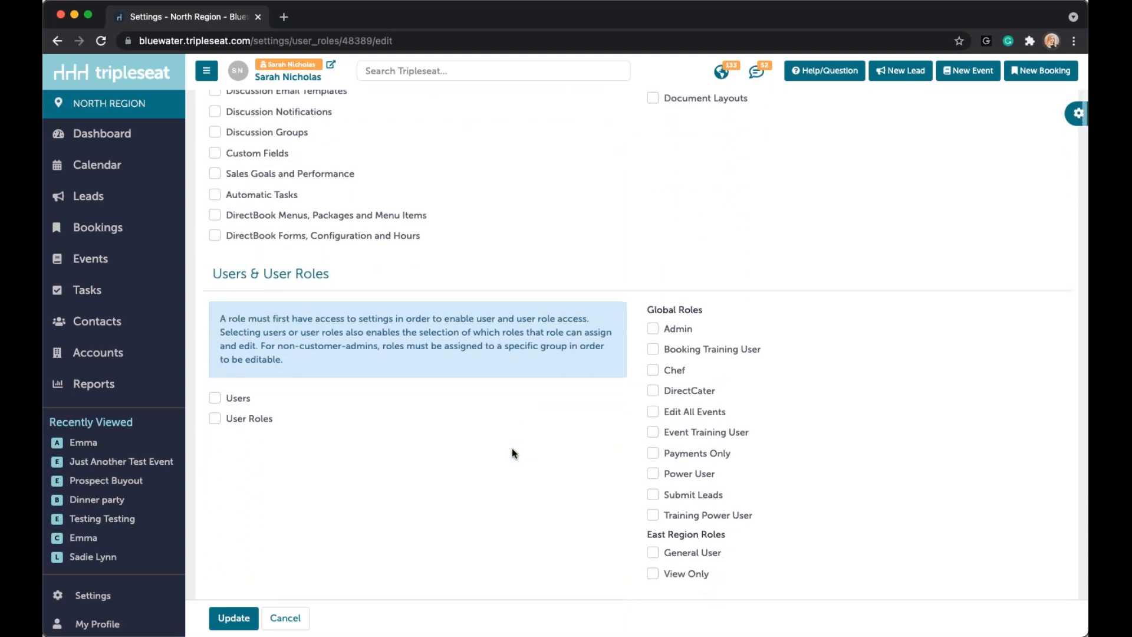
pyautogui.scroll(-3, 512, 453)
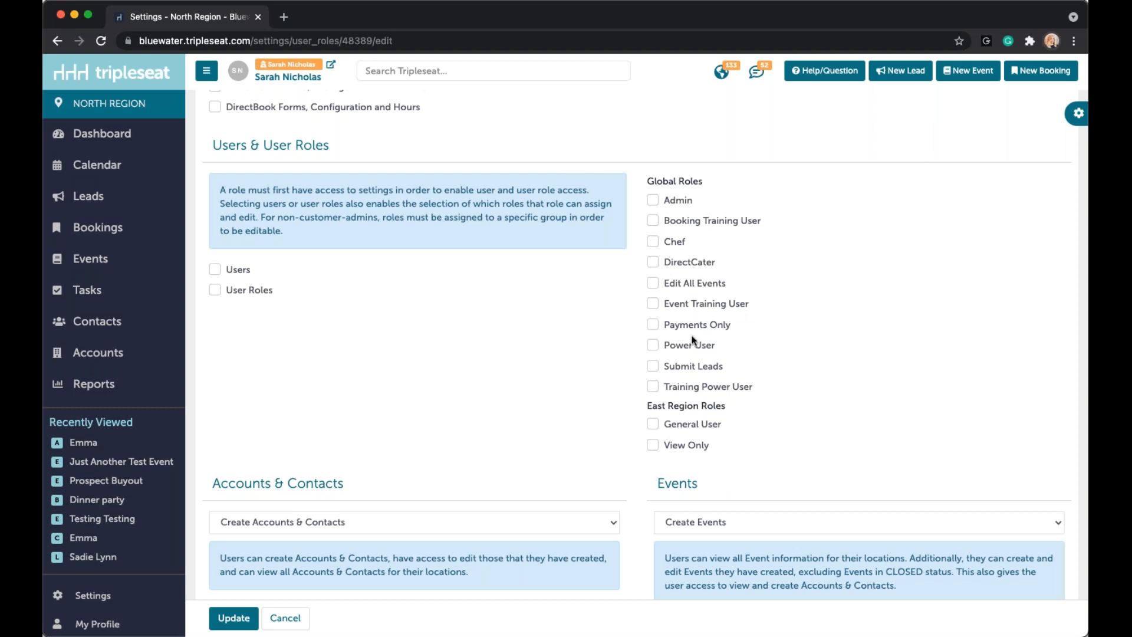
pyautogui.scroll(-2, 596, 405)
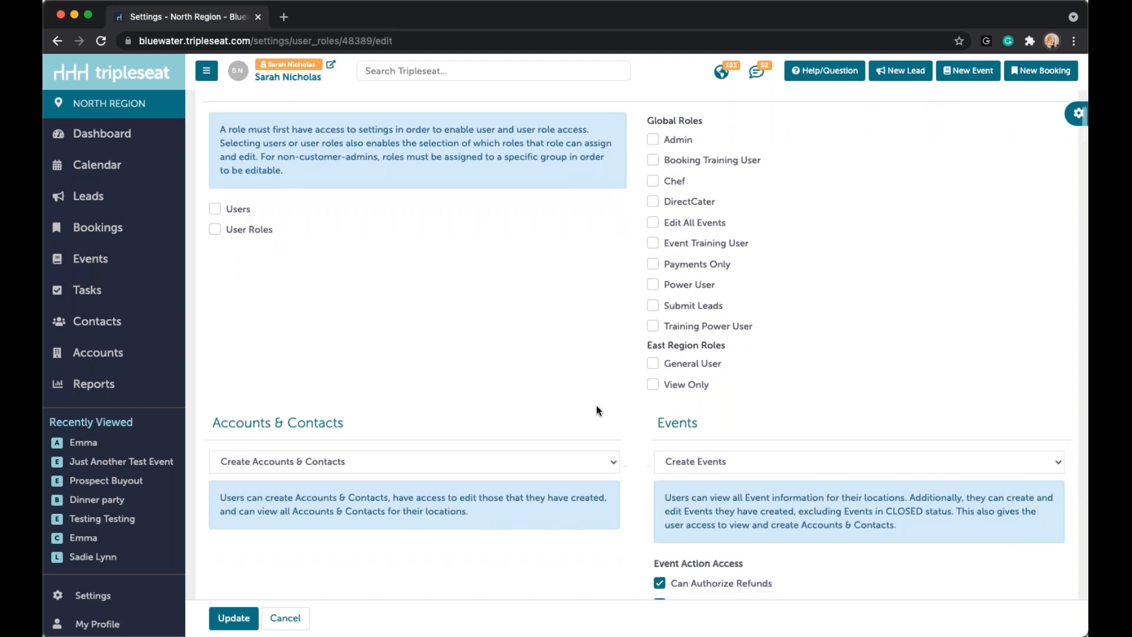
pyautogui.scroll(-3, 598, 409)
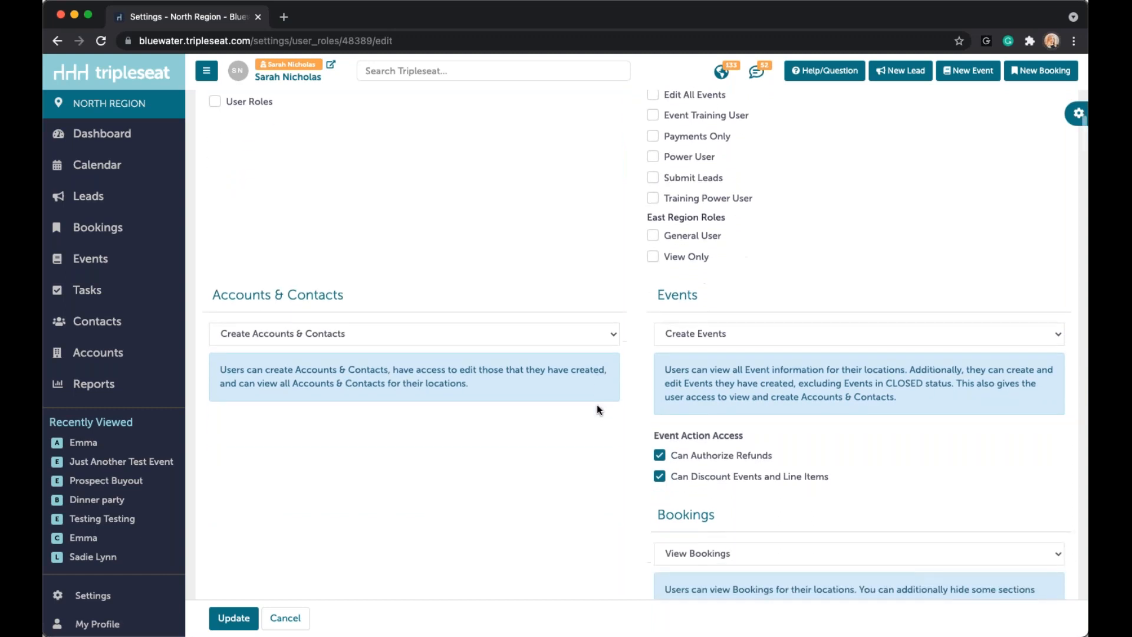
pyautogui.scroll(-1, 597, 405)
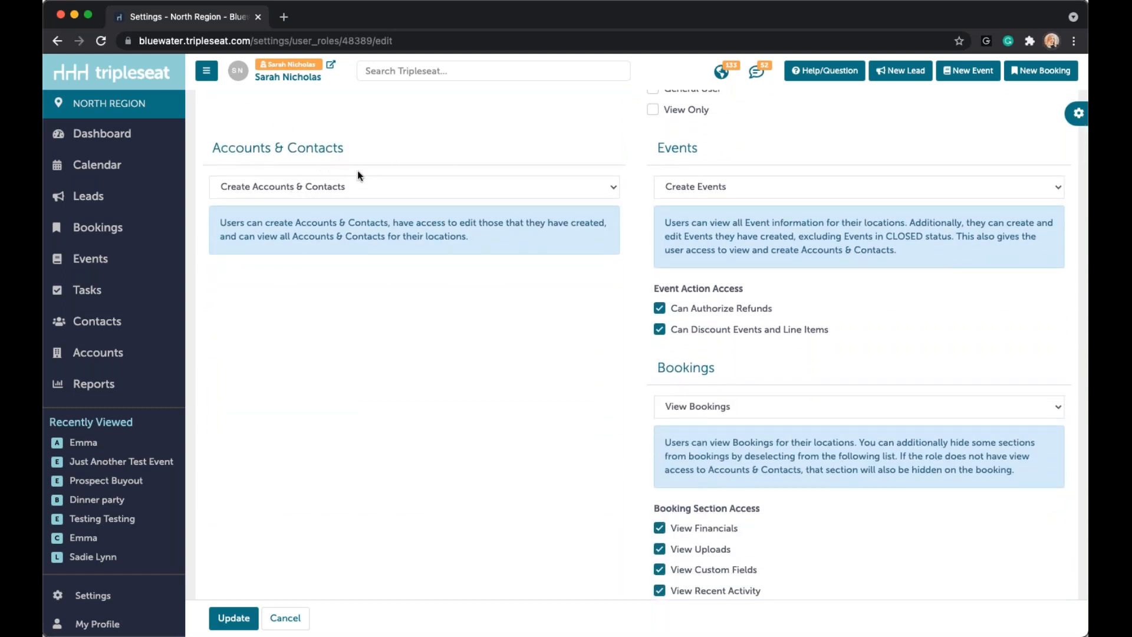
pyautogui.click(411, 190)
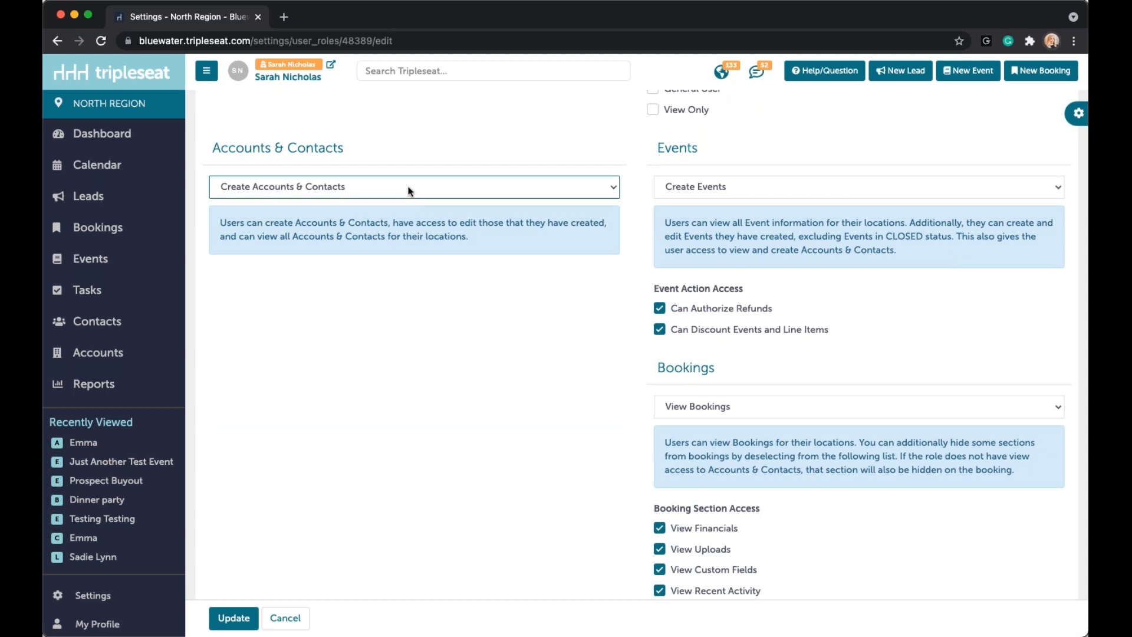
# Step: Set the Chef role's Accounts & Contacts access to No Access and its Bookings access to Edit All Bookings
pyautogui.click(395, 153)
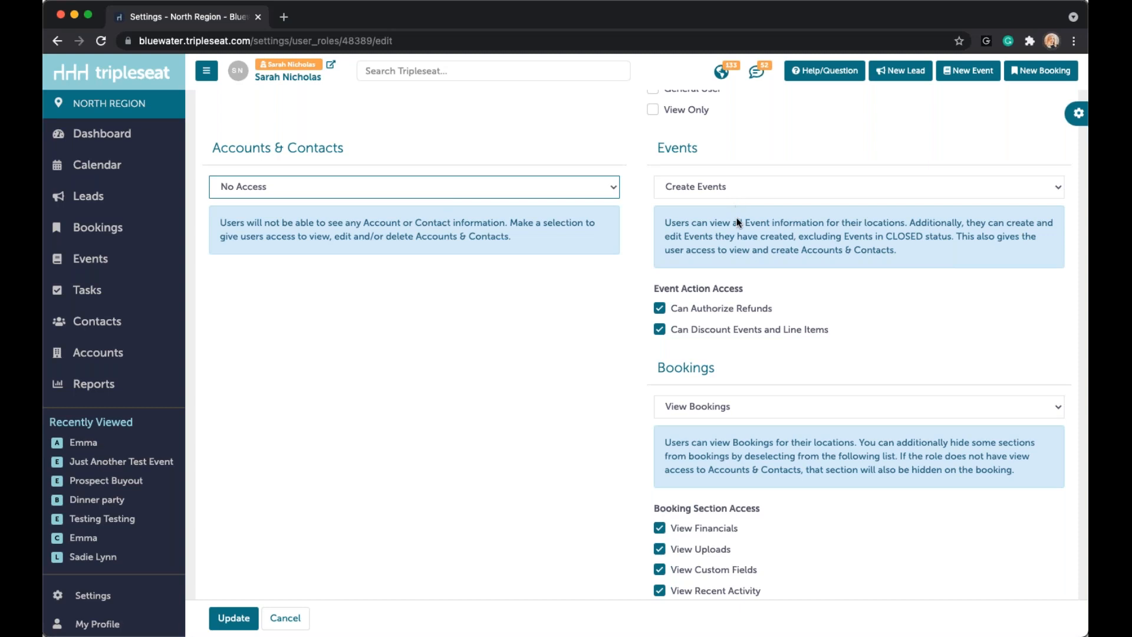
pyautogui.scroll(-2, 739, 200)
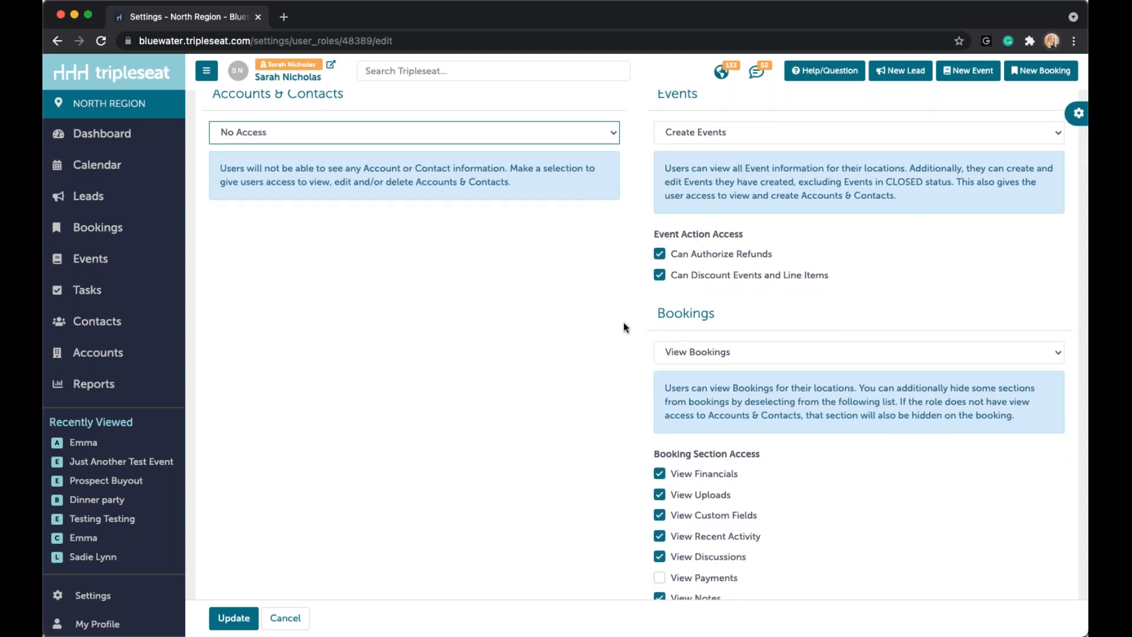
pyautogui.click(733, 140)
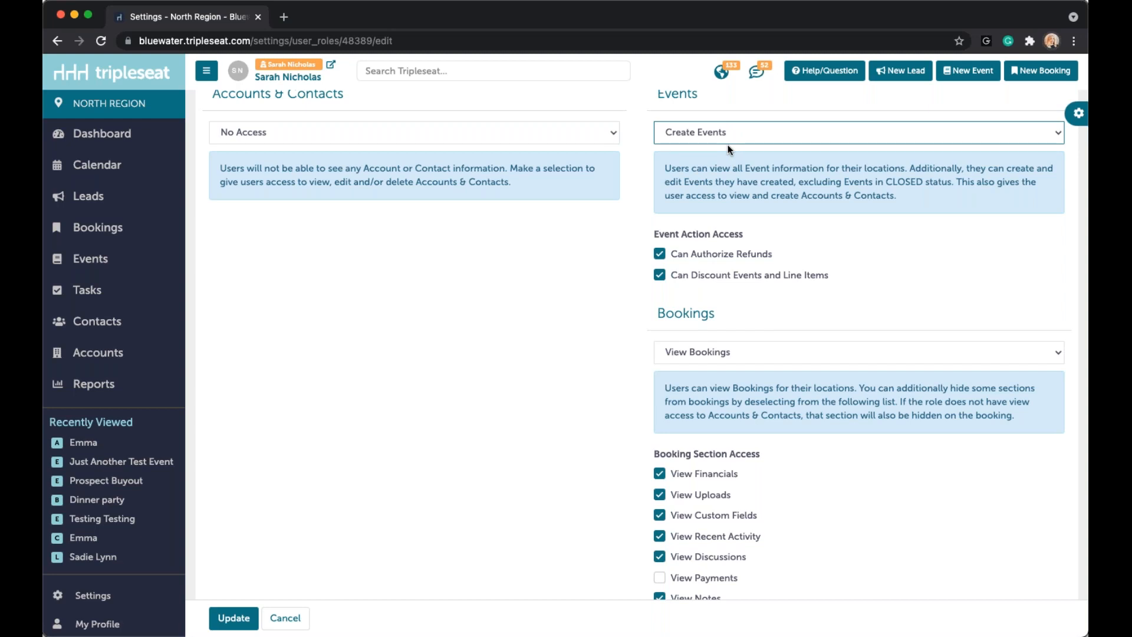
pyautogui.click(755, 356)
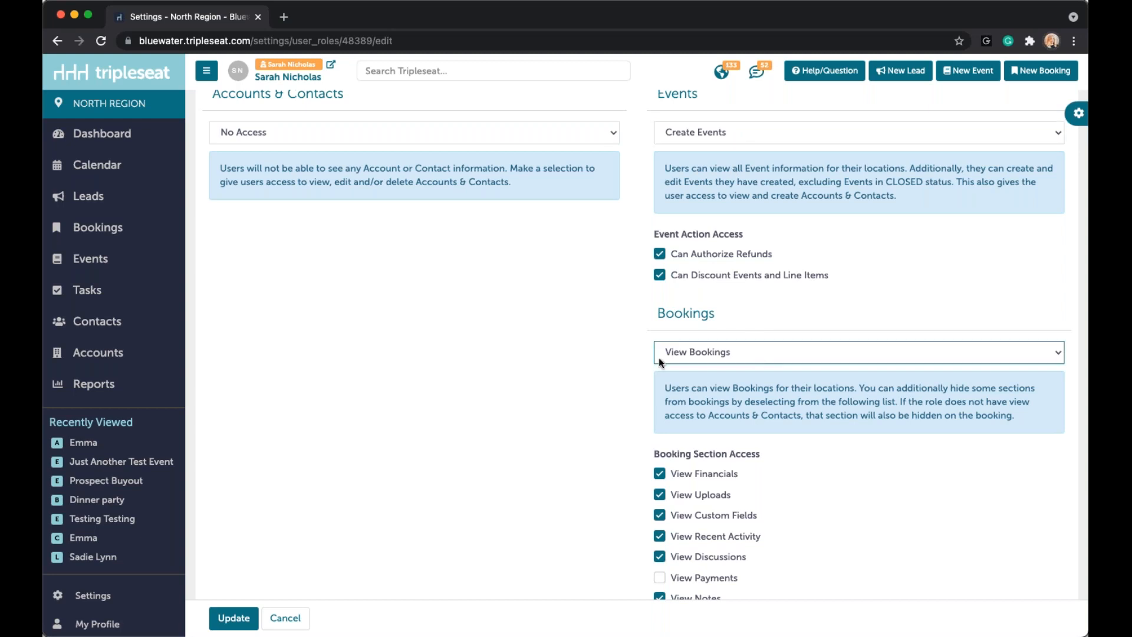
pyautogui.scroll(-1, 588, 356)
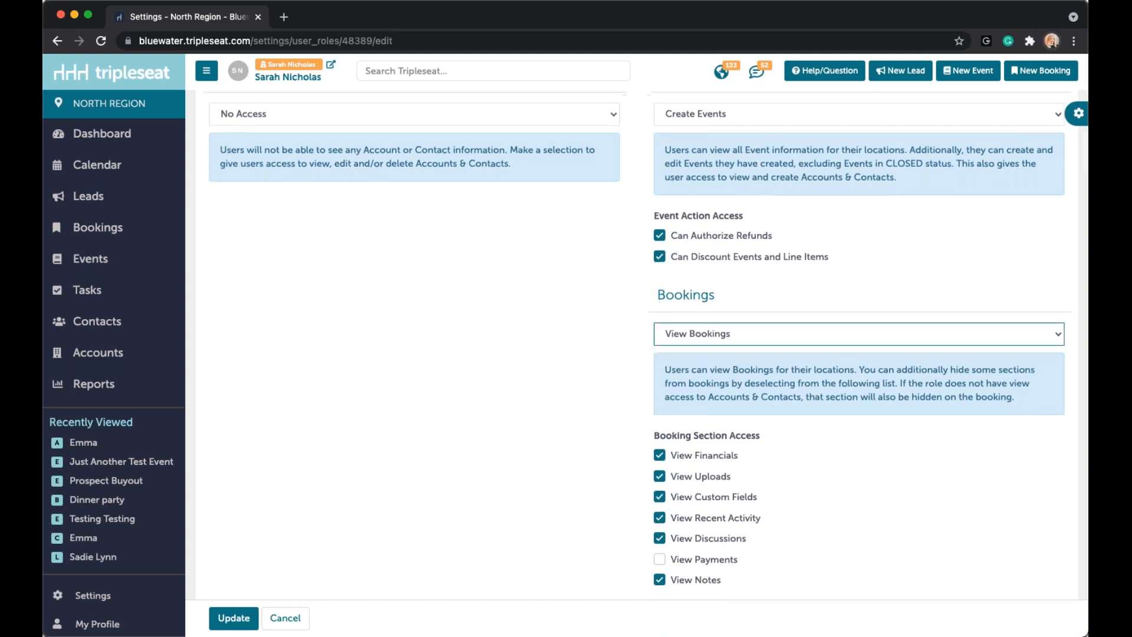
pyautogui.click(743, 361)
pyautogui.scroll(-2, 597, 324)
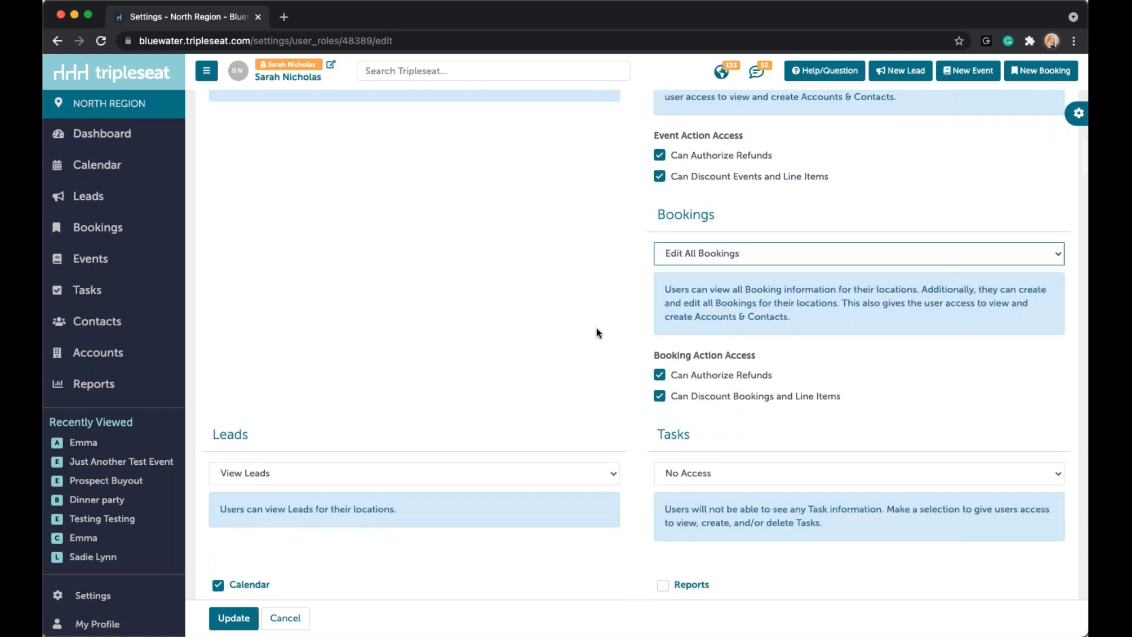
# Step: Try No Access and View Leads for the role's Leads permission, and set it to Delete Leads
pyautogui.scroll(-2, 596, 332)
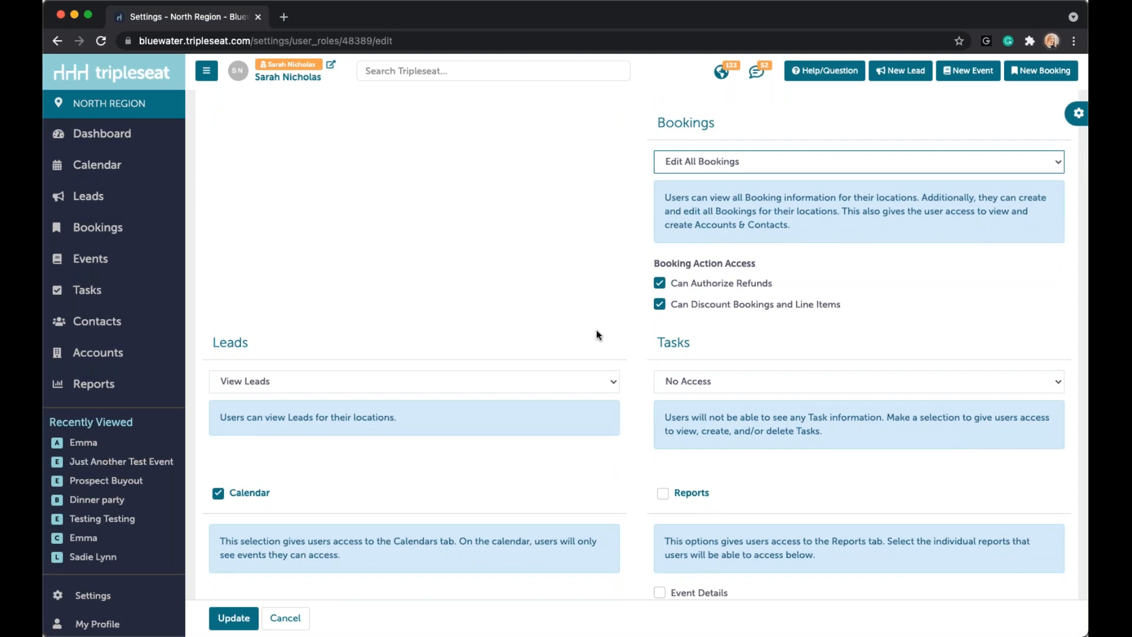
pyautogui.scroll(-2, 596, 332)
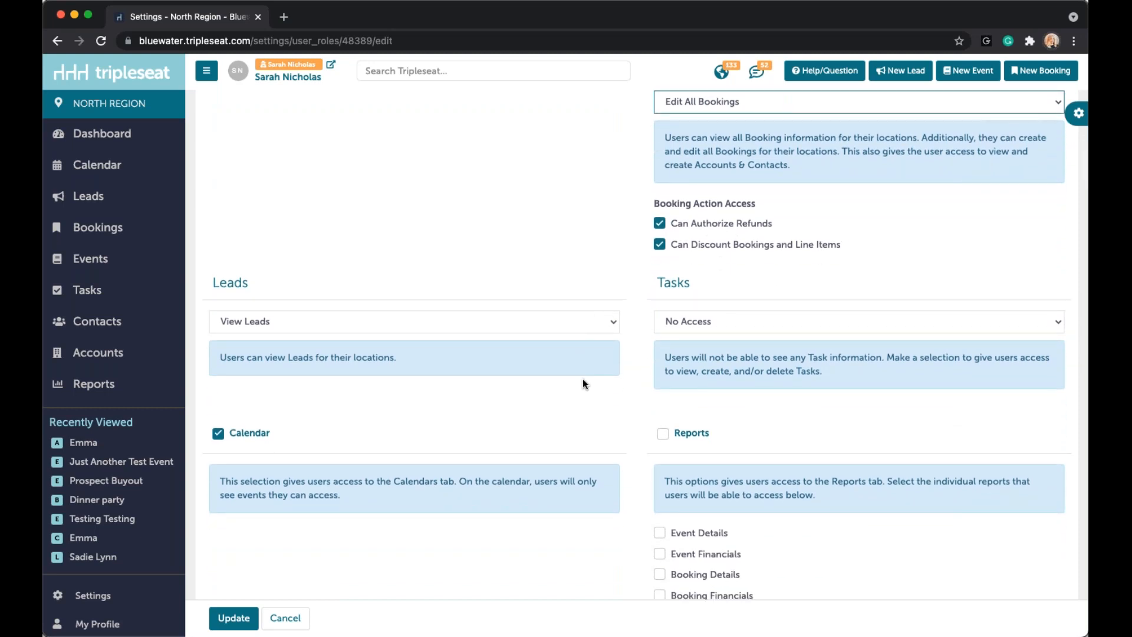
pyautogui.scroll(-1, 585, 382)
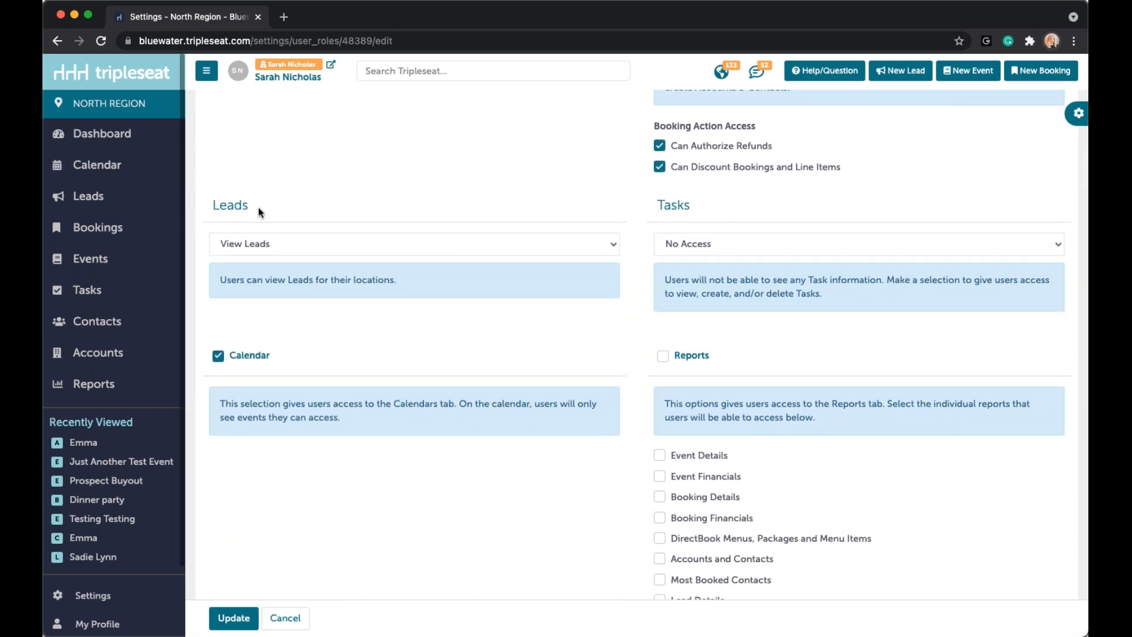
pyautogui.click(373, 247)
pyautogui.click(394, 261)
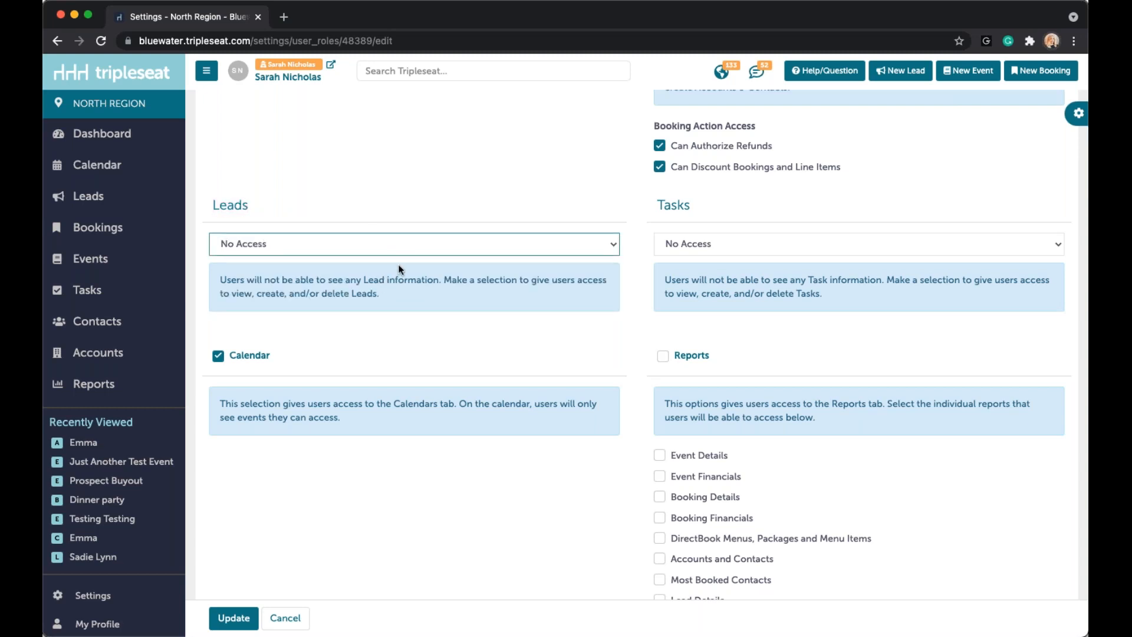
pyautogui.click(402, 260)
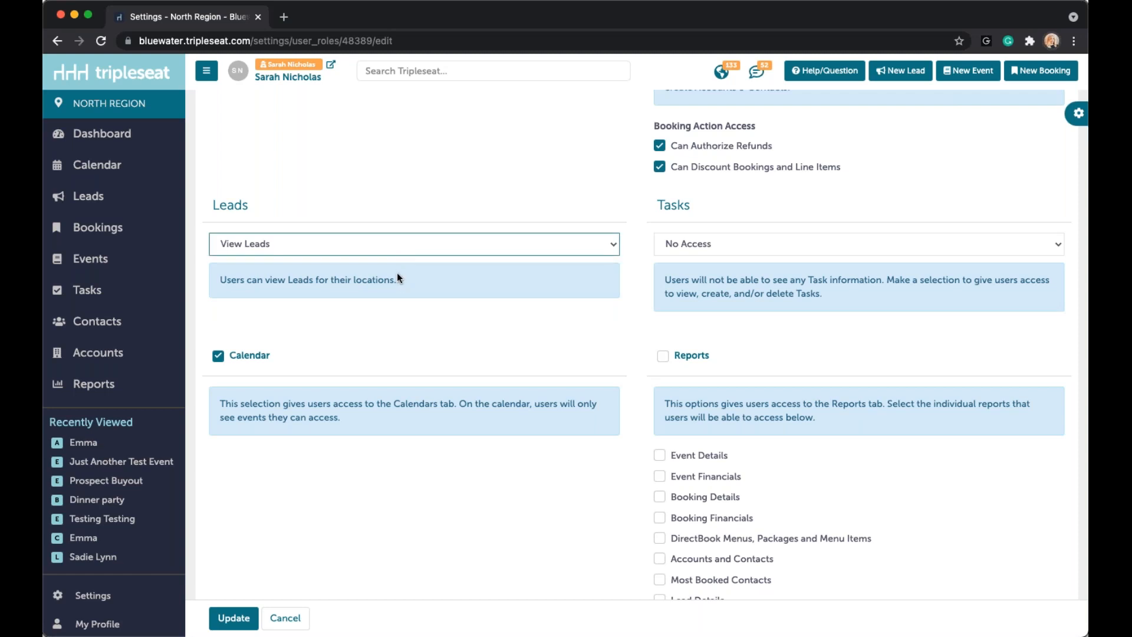
pyautogui.click(398, 271)
pyautogui.click(392, 267)
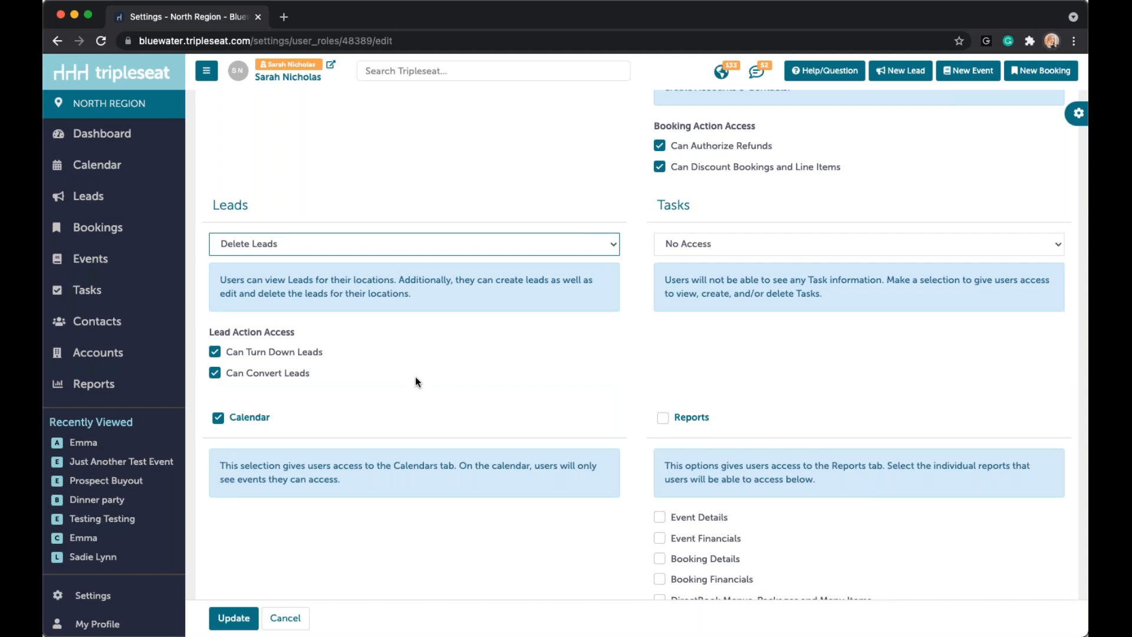
# Step: Go through the Tasks and See Others' Tasks access levels, and set the role's Tasks permission to Close Others' Tasks
pyautogui.click(725, 245)
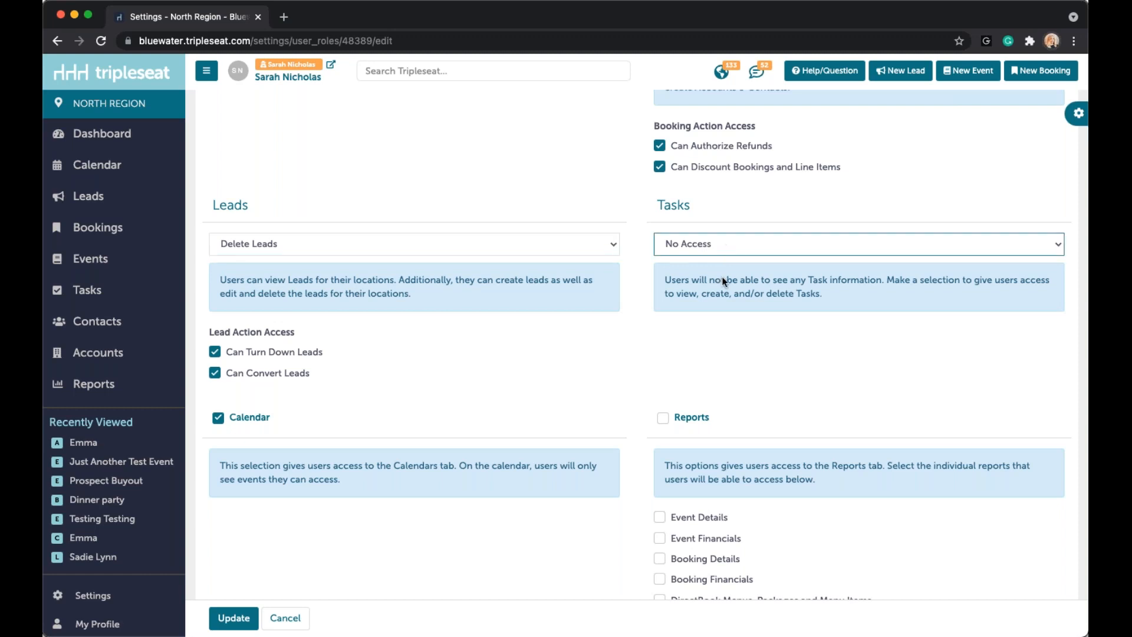
pyautogui.click(724, 260)
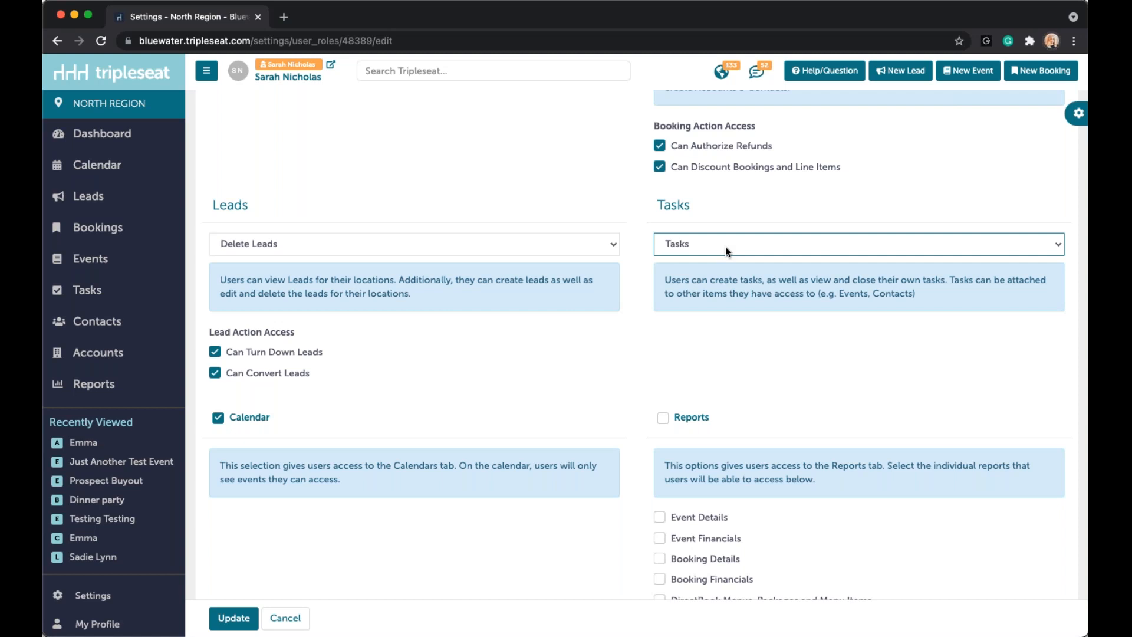
pyautogui.click(719, 254)
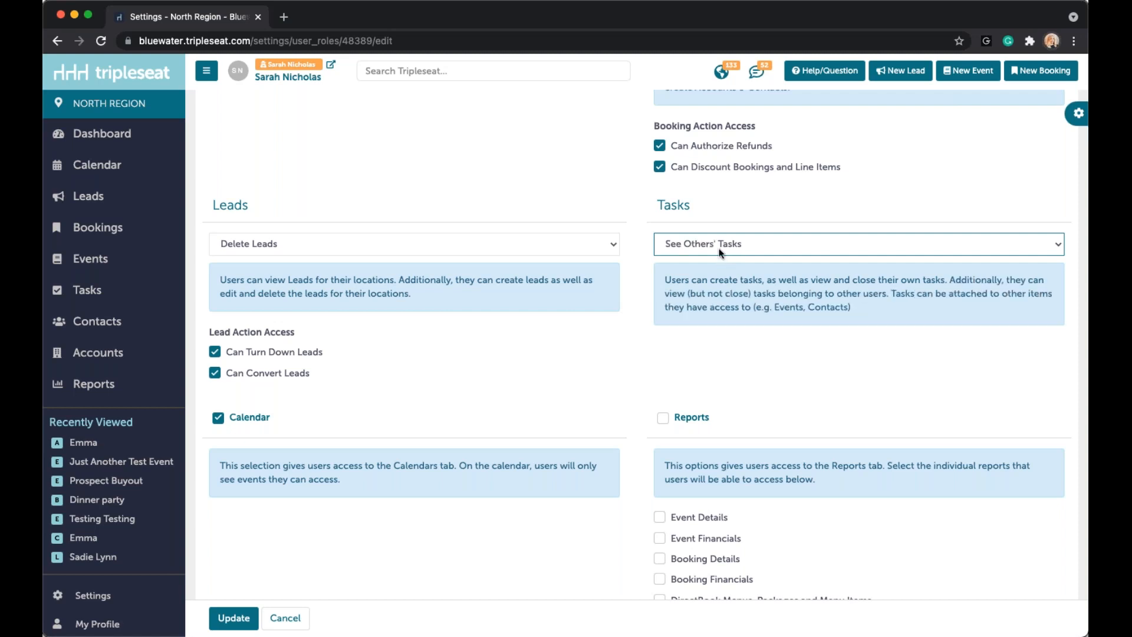
pyautogui.click(723, 260)
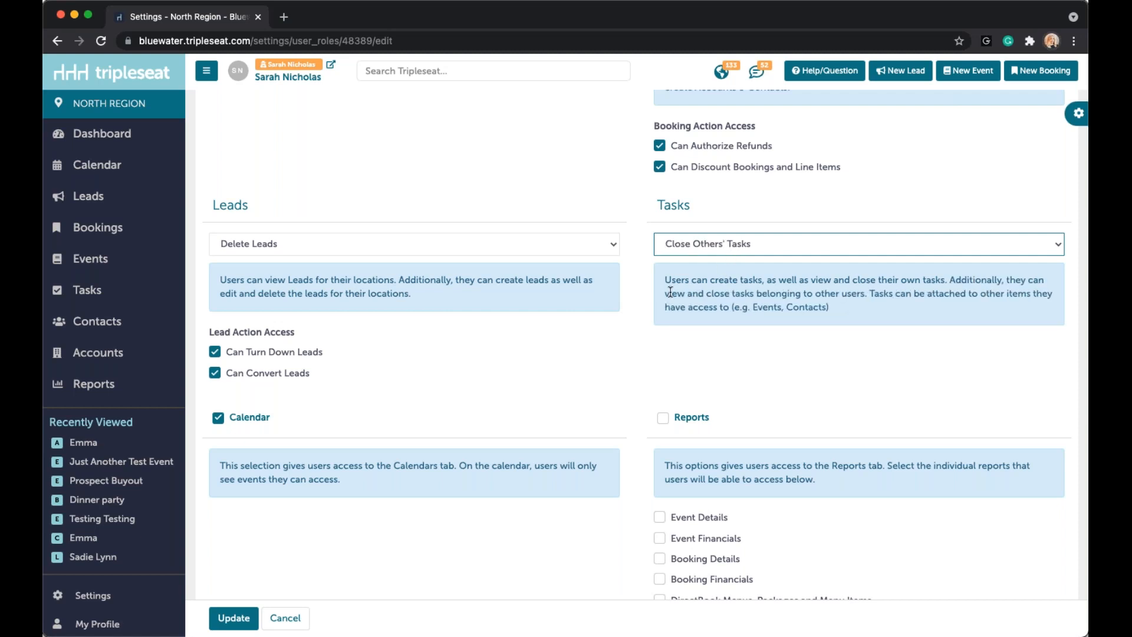
# Step: Enable Reports access, switch the Event Details and Lead Details reports on and off, and clear Reports again
pyautogui.scroll(-3, 670, 292)
pyautogui.scroll(-1, 670, 291)
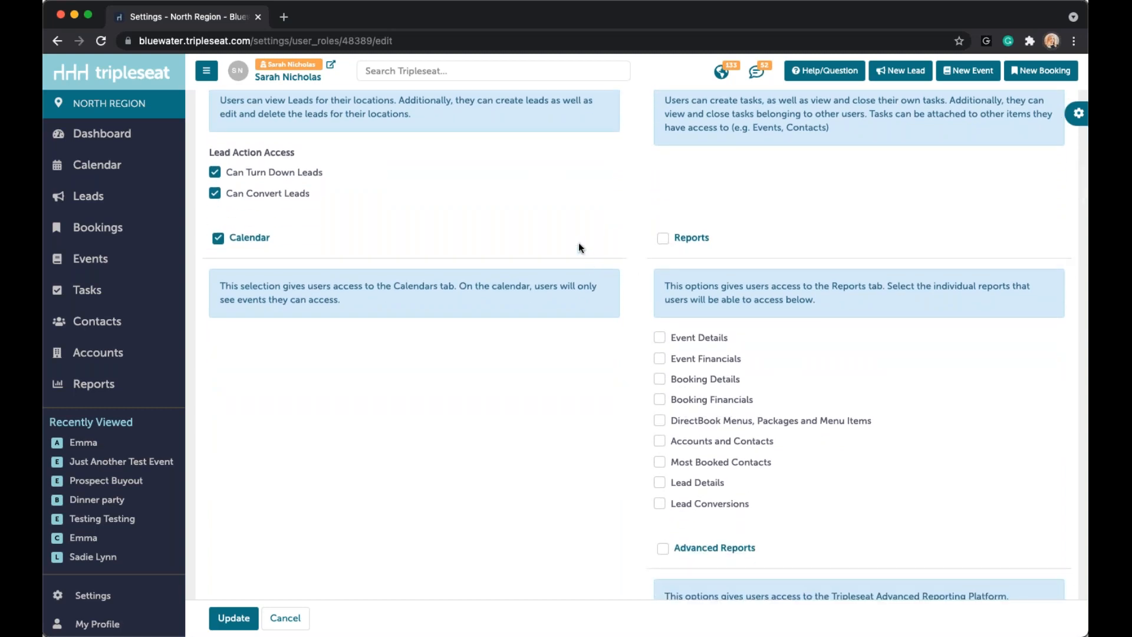
pyautogui.scroll(-1, 577, 250)
pyautogui.scroll(-1, 543, 284)
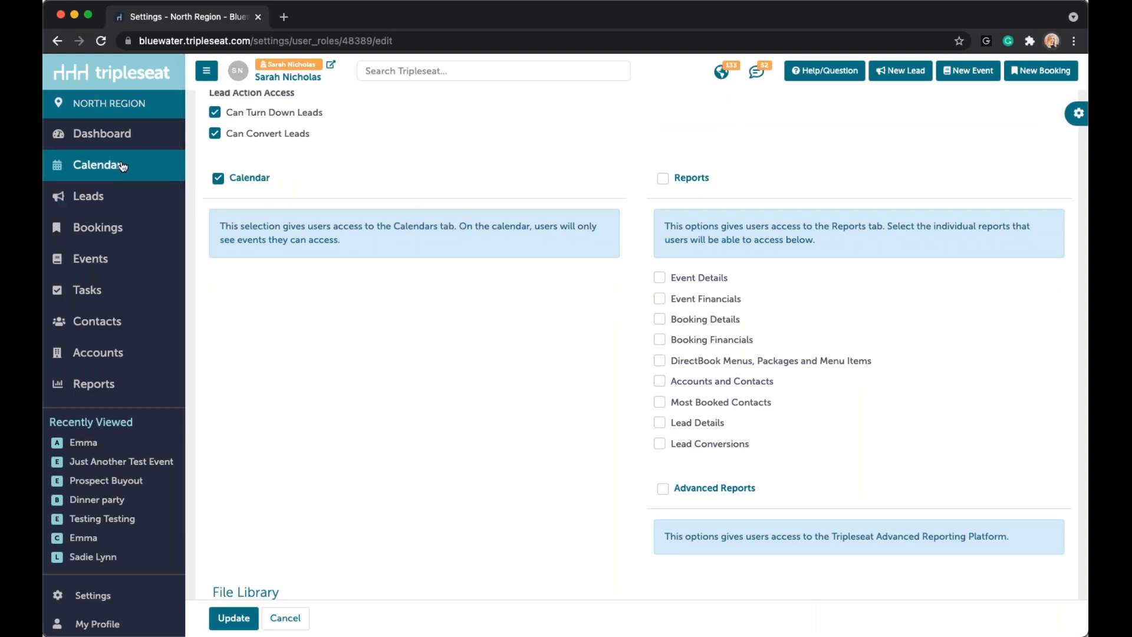
pyautogui.scroll(-2, 322, 324)
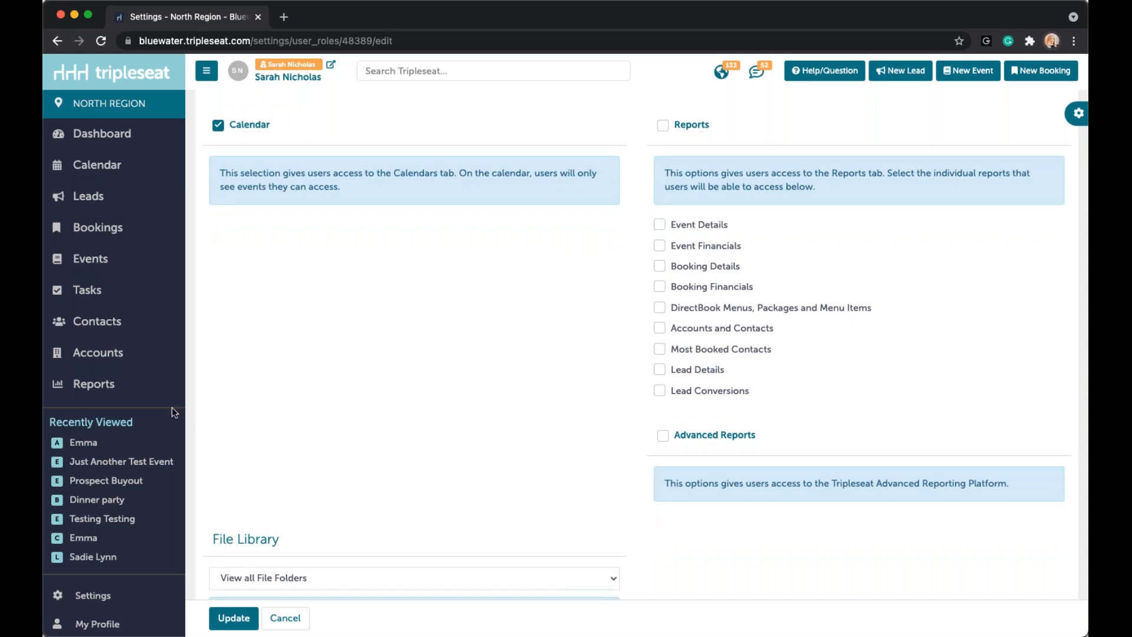
pyautogui.click(688, 131)
pyautogui.click(658, 225)
pyautogui.click(658, 225)
pyautogui.click(659, 370)
pyautogui.scroll(-1, 572, 348)
pyautogui.click(660, 352)
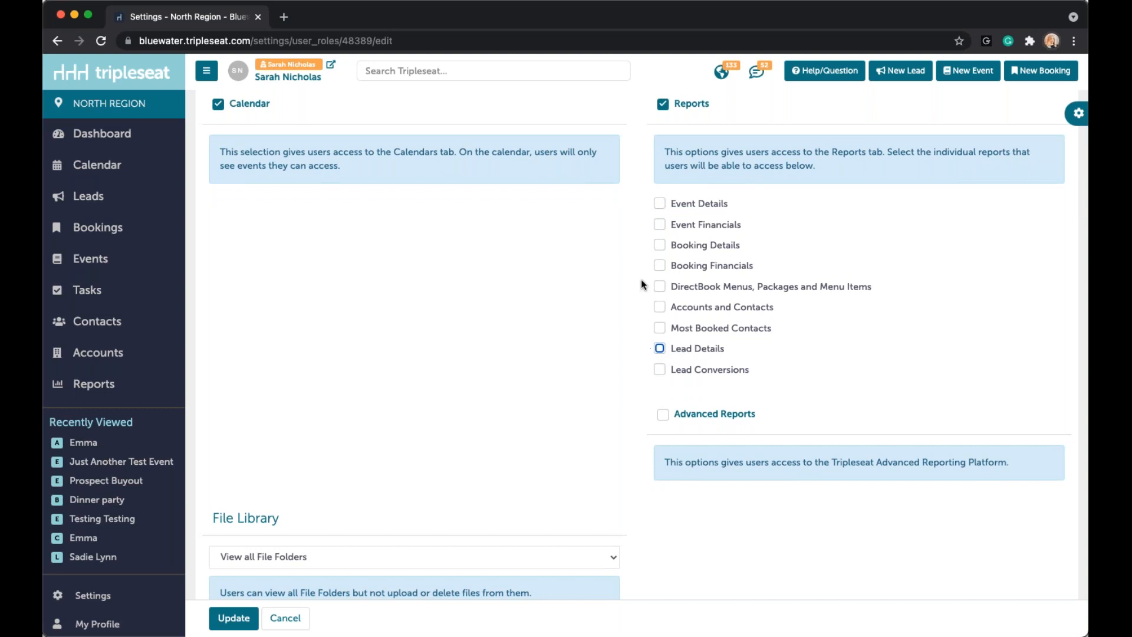
pyautogui.click(661, 107)
# Step: Go through the File Library access levels and set the role to View and Manage all File Folders
pyautogui.scroll(-3, 547, 375)
pyautogui.scroll(-3, 546, 373)
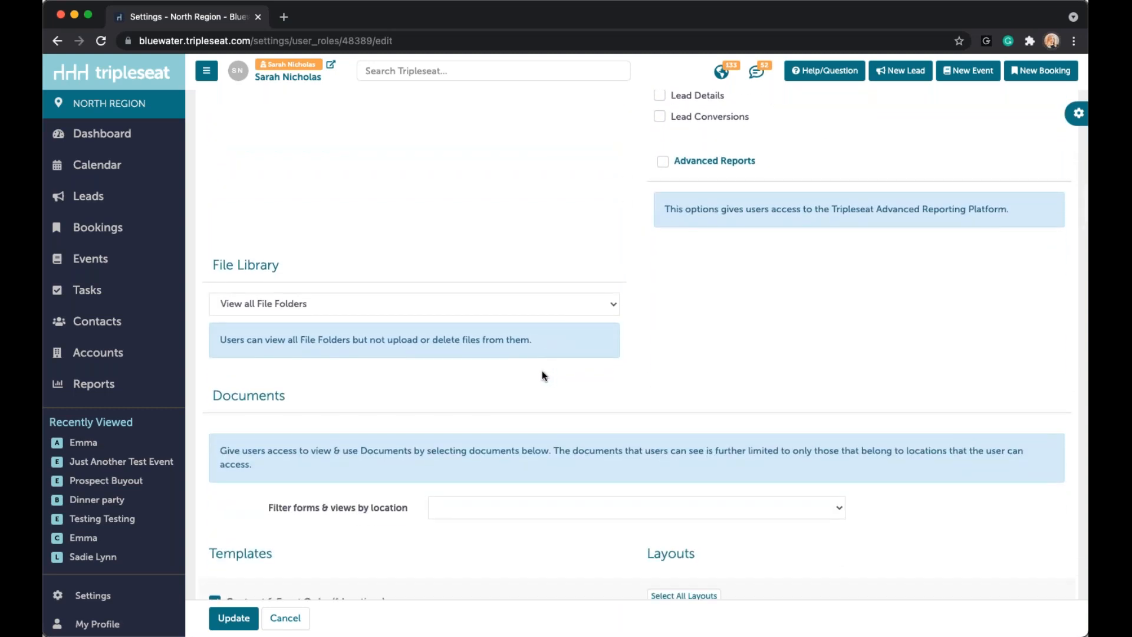
pyautogui.scroll(-1, 539, 348)
pyautogui.click(525, 248)
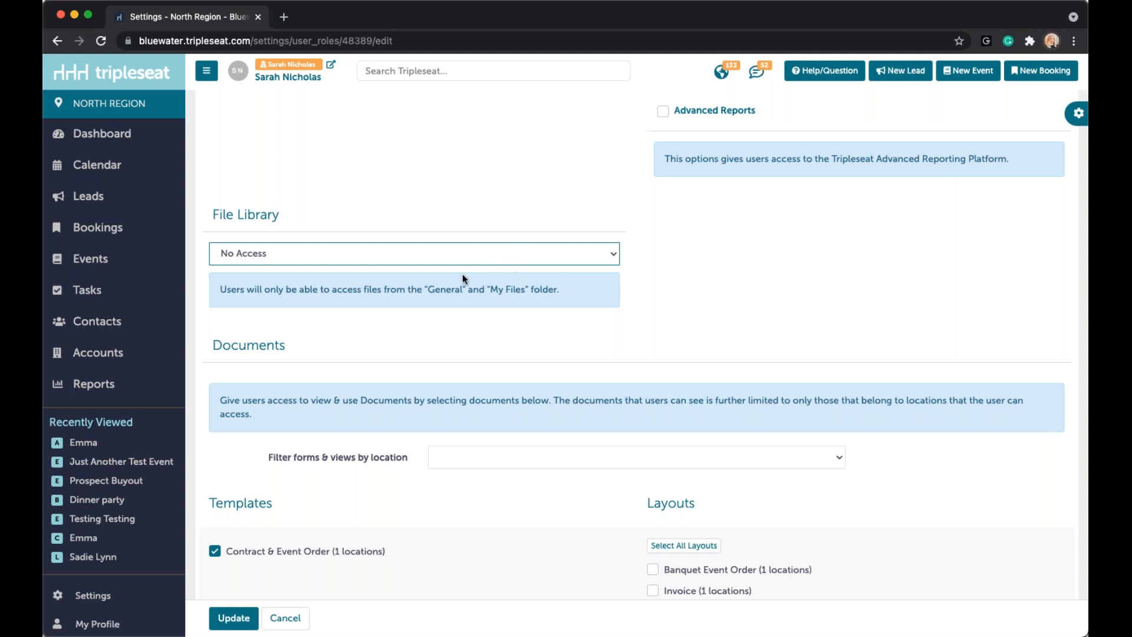
pyautogui.press('Down')
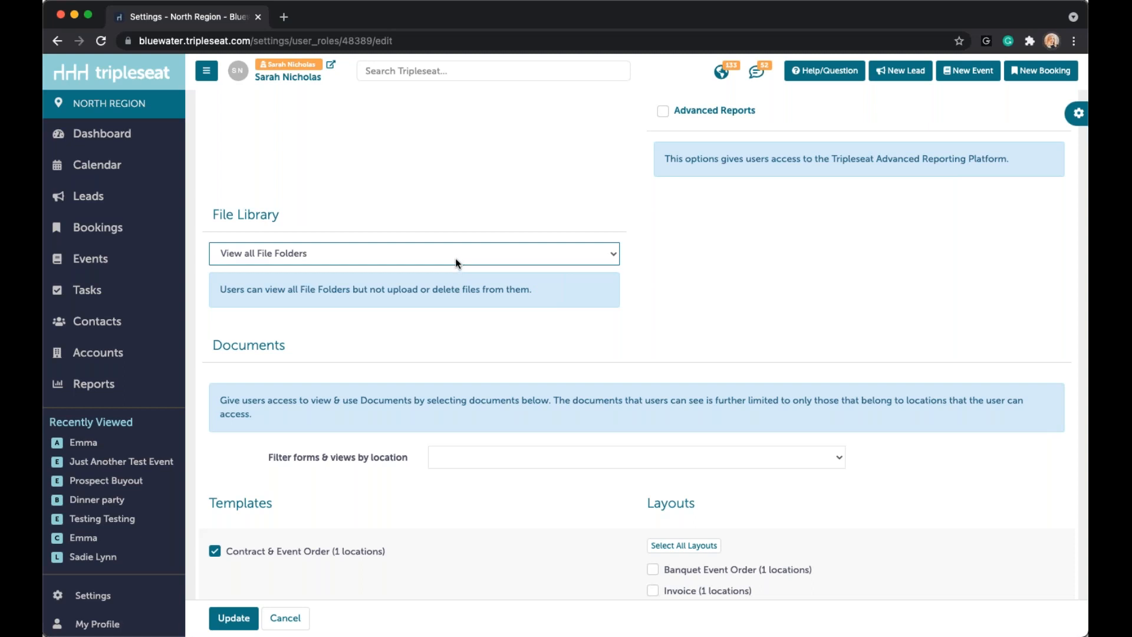
pyautogui.press('Down')
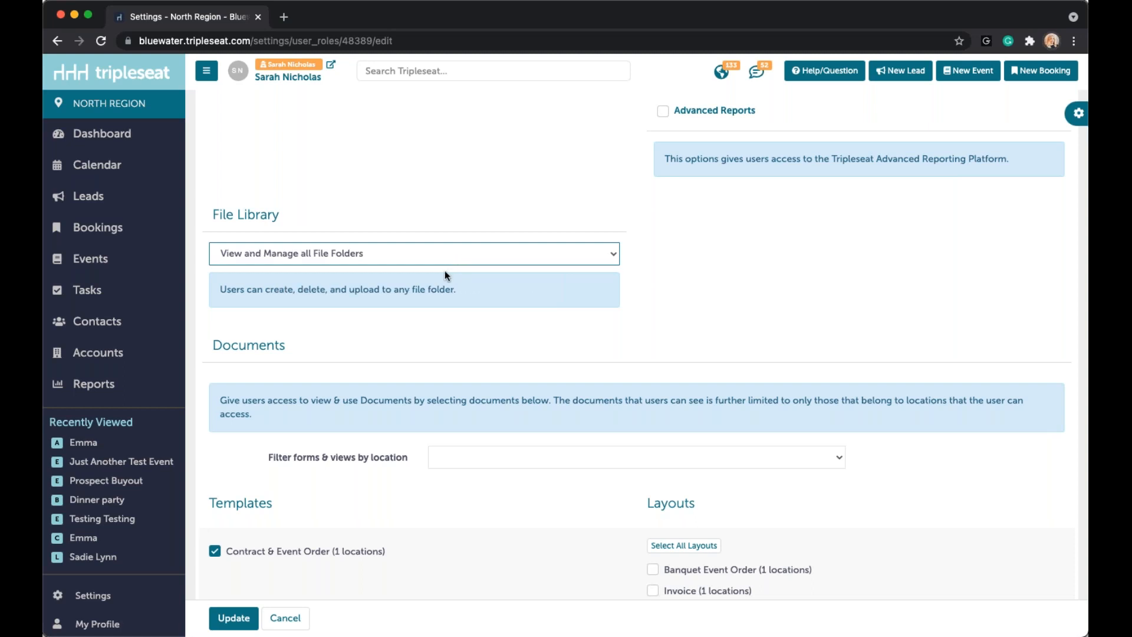
# Step: Look over the Documents templates and layouts, and filter the forms and views by the location Bluewater Restaurant - Atlanta
pyautogui.scroll(-2, 748, 335)
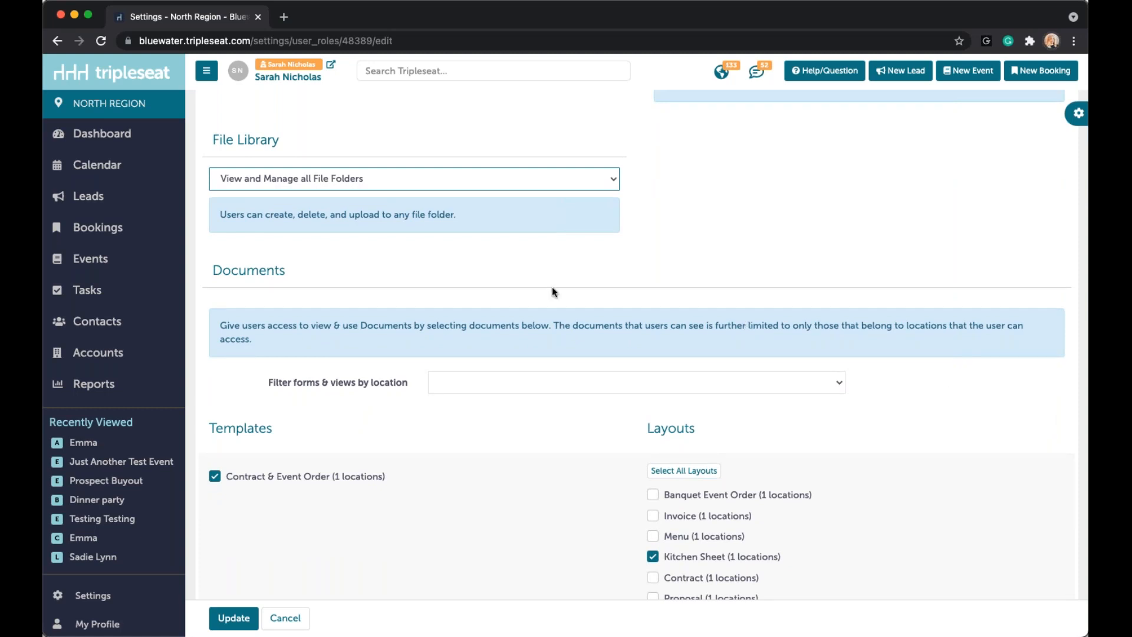
pyautogui.scroll(-3, 558, 289)
pyautogui.scroll(-2, 454, 300)
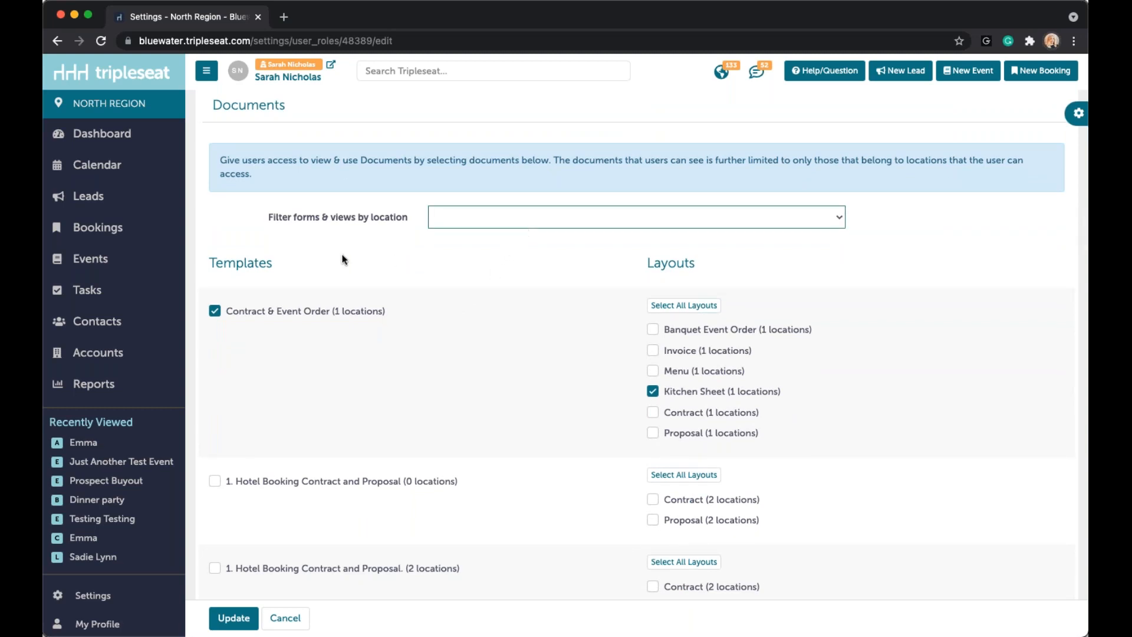
pyautogui.scroll(-2, 476, 293)
pyautogui.scroll(2, 477, 294)
pyautogui.scroll(-6, 477, 293)
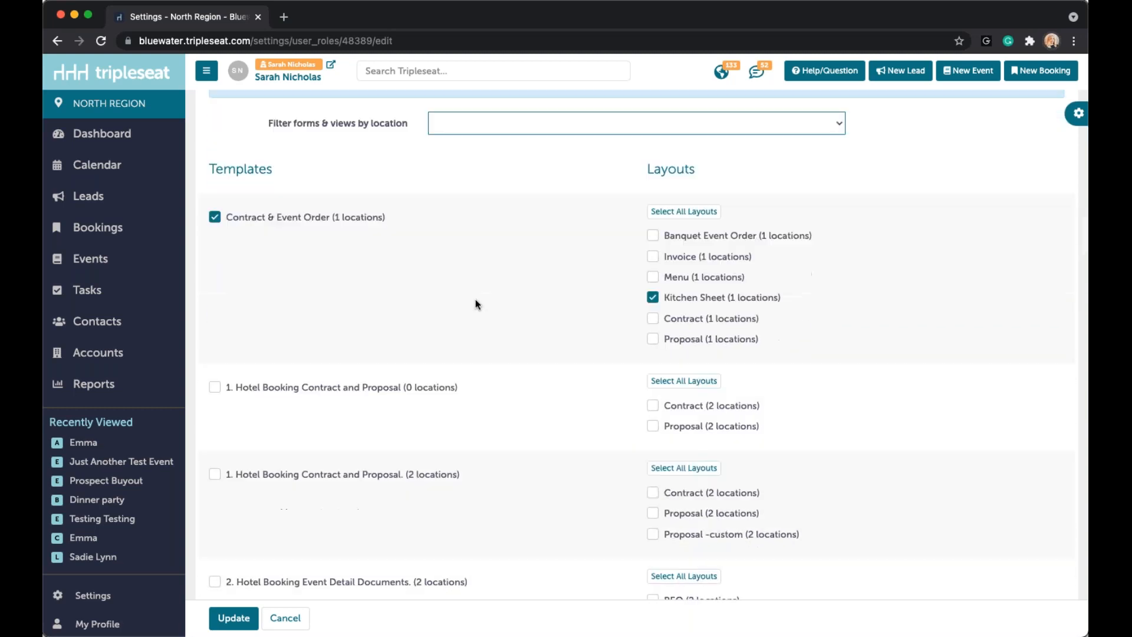
pyautogui.scroll(8, 475, 299)
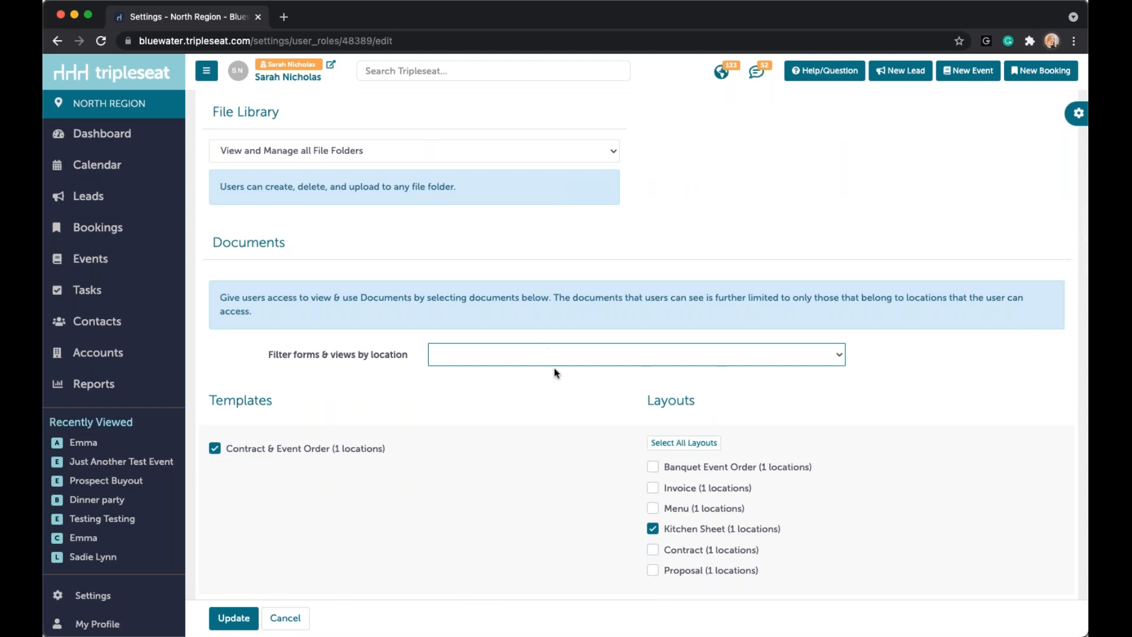
pyautogui.click(552, 396)
# Step: For the 2021 Contract & Event Order, enable the Menu layout and deselect the template itself
pyautogui.scroll(-5, 469, 378)
pyautogui.scroll(-6, 469, 377)
pyautogui.scroll(6, 469, 377)
pyautogui.scroll(1, 475, 374)
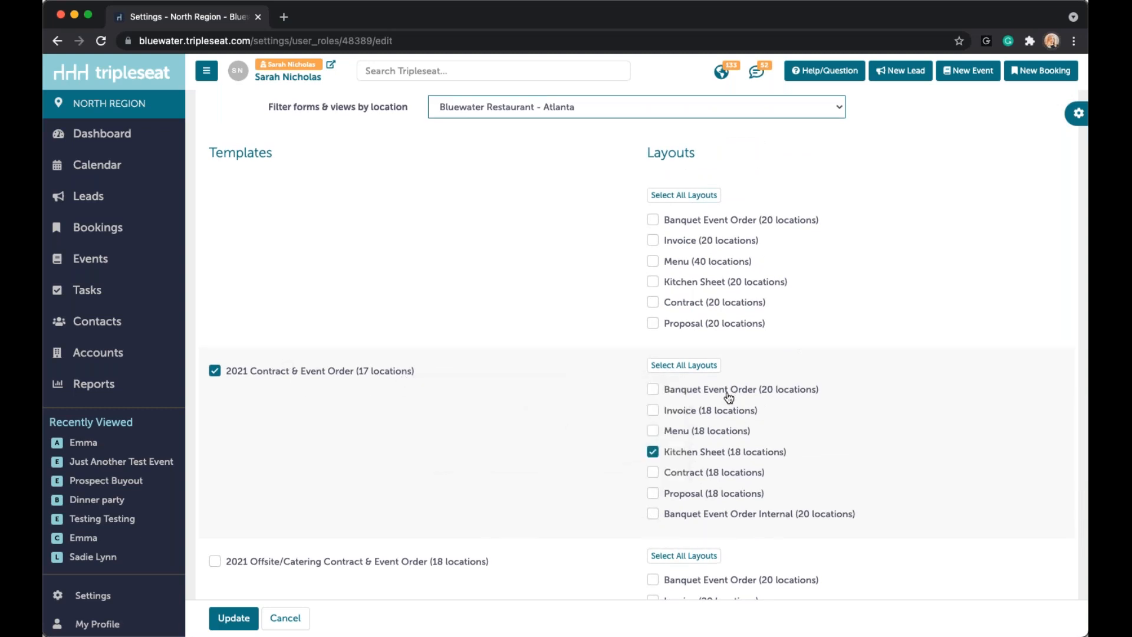
pyautogui.click(653, 431)
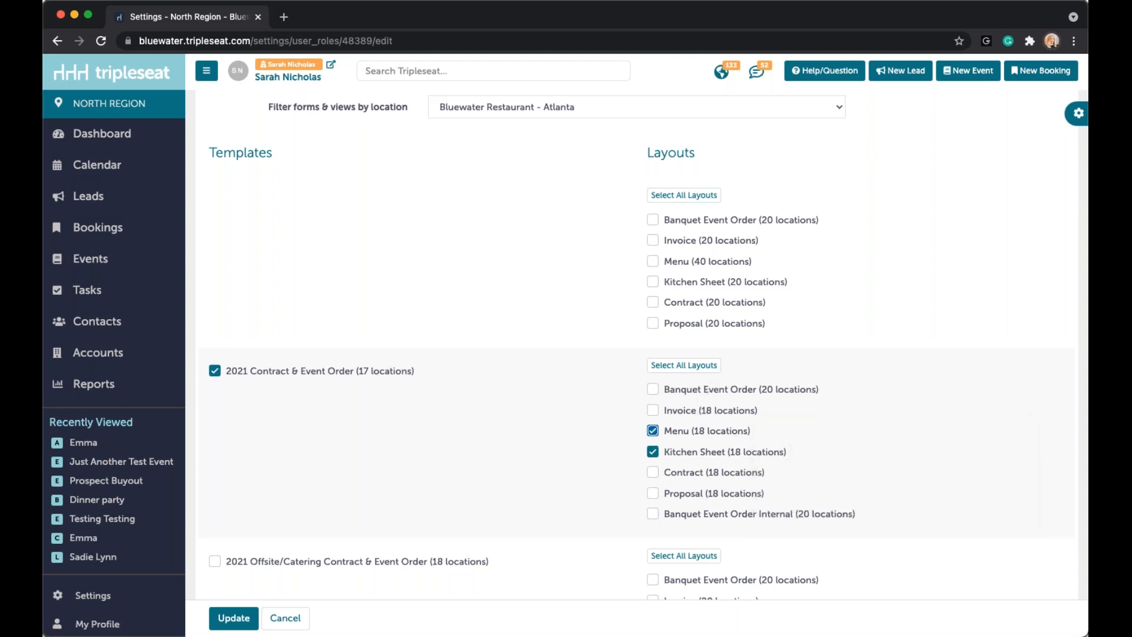
pyautogui.click(214, 370)
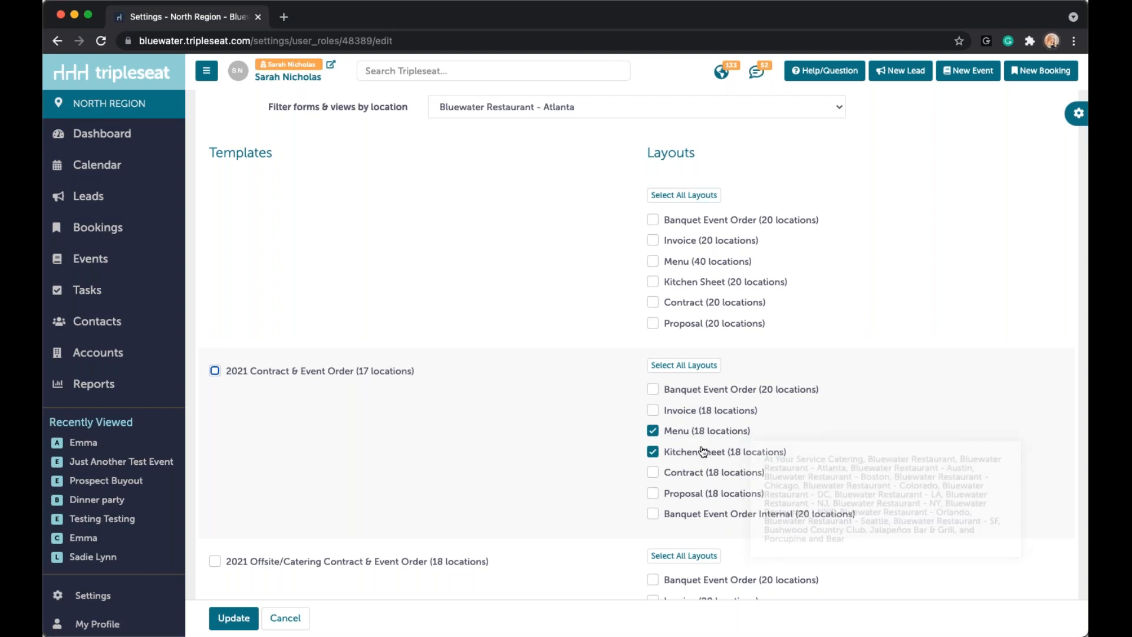
# Step: Look through the remaining document templates and layouts for the location, and return to the role's upper permission sections
pyautogui.scroll(-5, 579, 464)
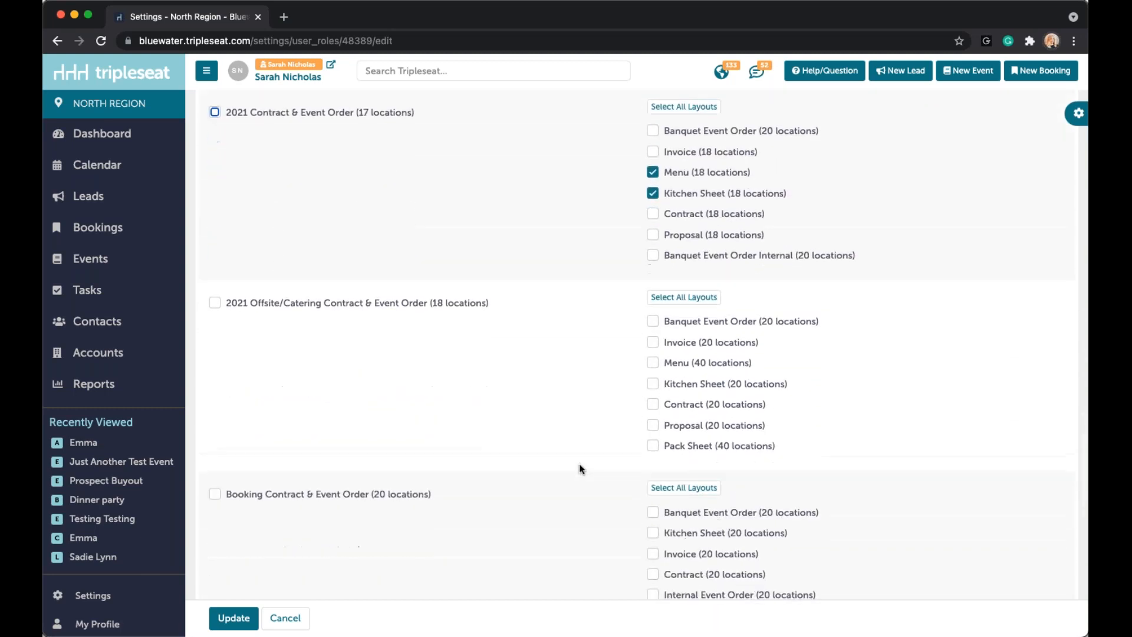
pyautogui.scroll(1, 579, 464)
pyautogui.scroll(-9, 787, 513)
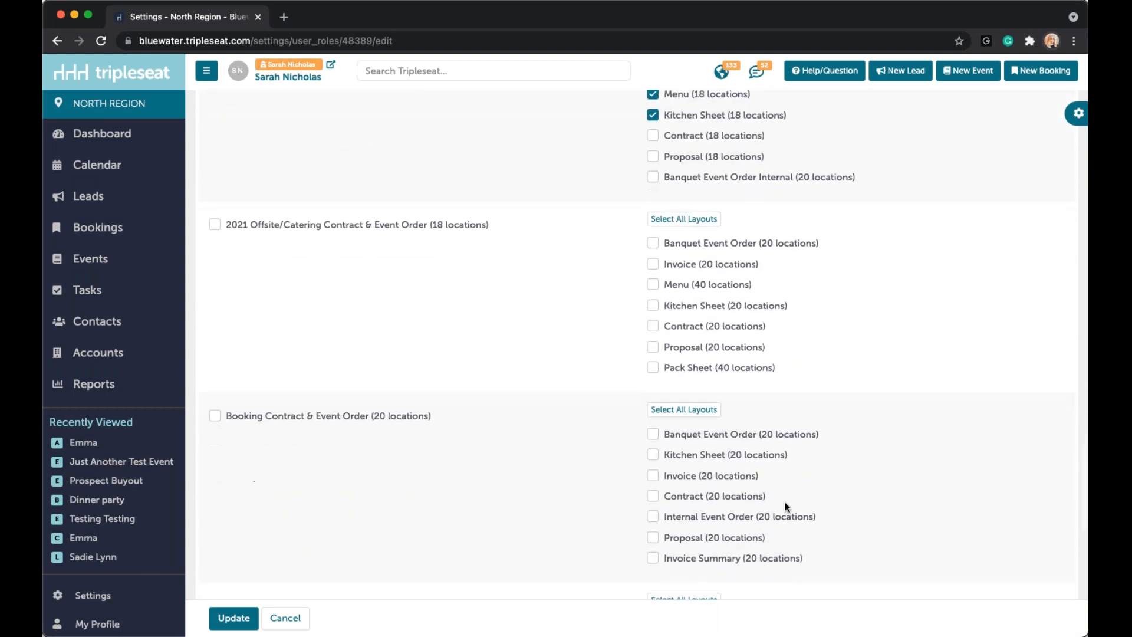
pyautogui.scroll(-5, 766, 354)
pyautogui.scroll(15, 767, 354)
pyautogui.scroll(-1, 571, 445)
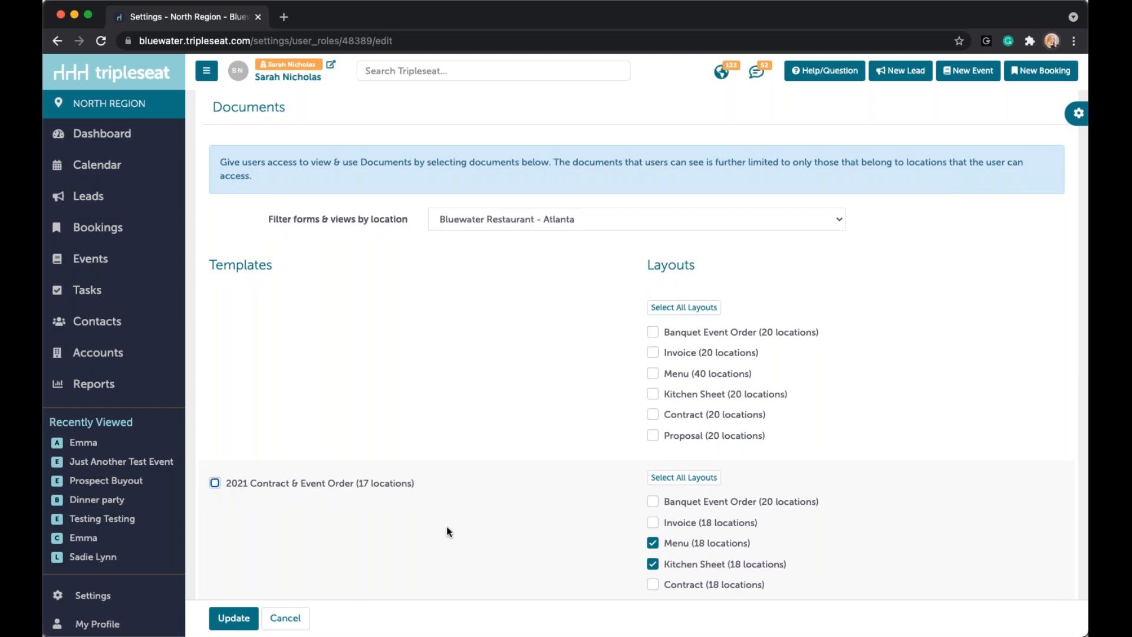
pyautogui.scroll(20, 436, 502)
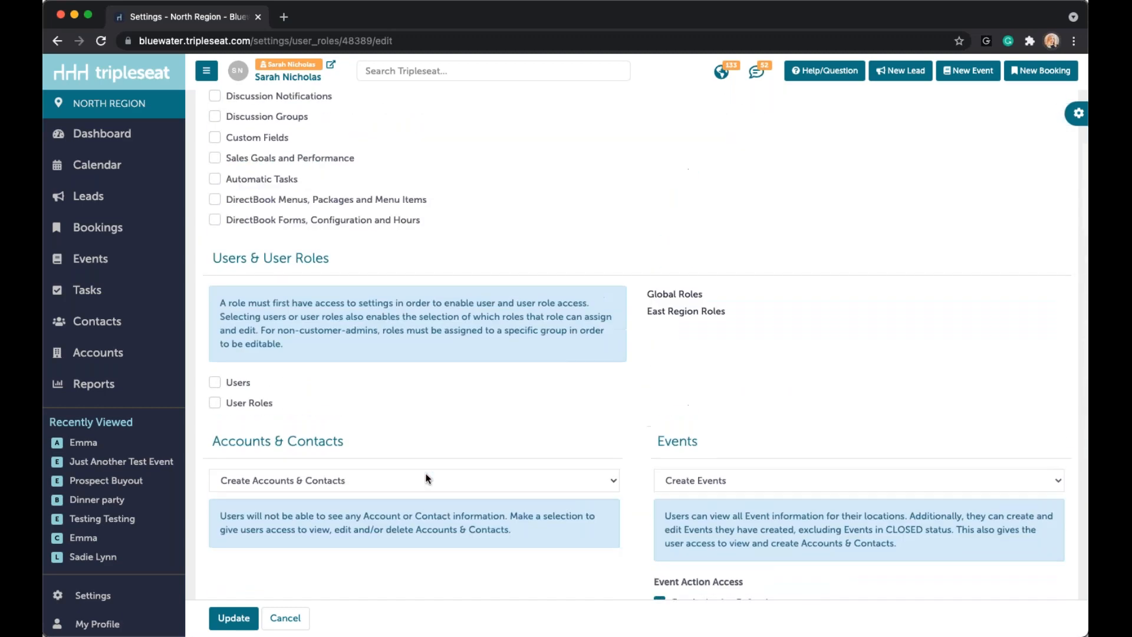
# Step: Discard the edits to the role and review the list of global, East Region and location-based roles
pyautogui.scroll(4, 427, 478)
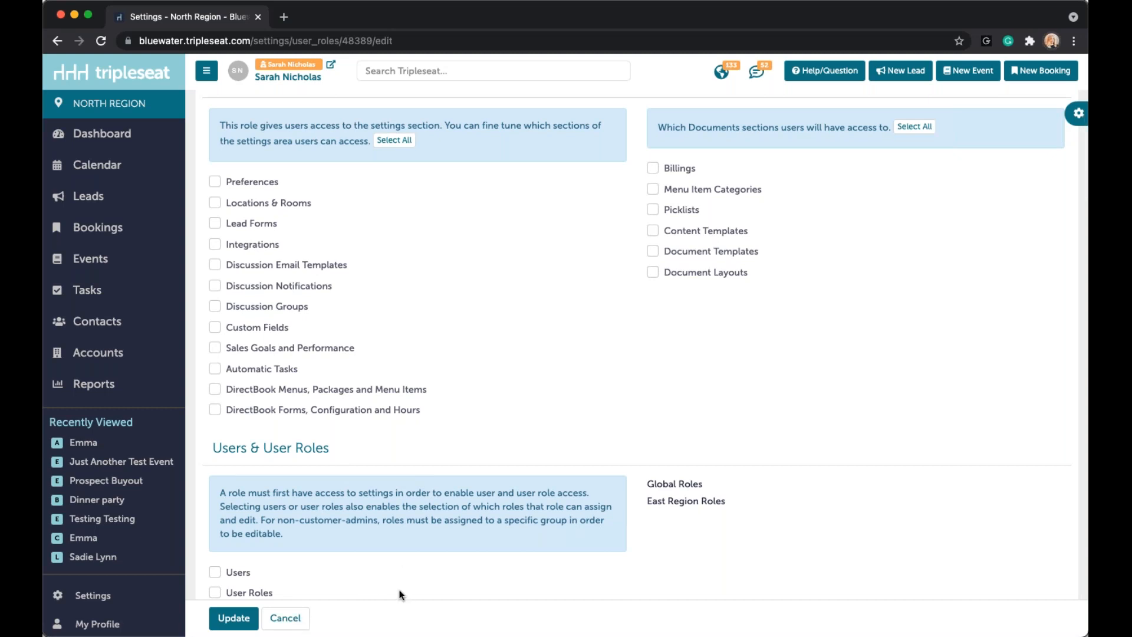
pyautogui.click(296, 623)
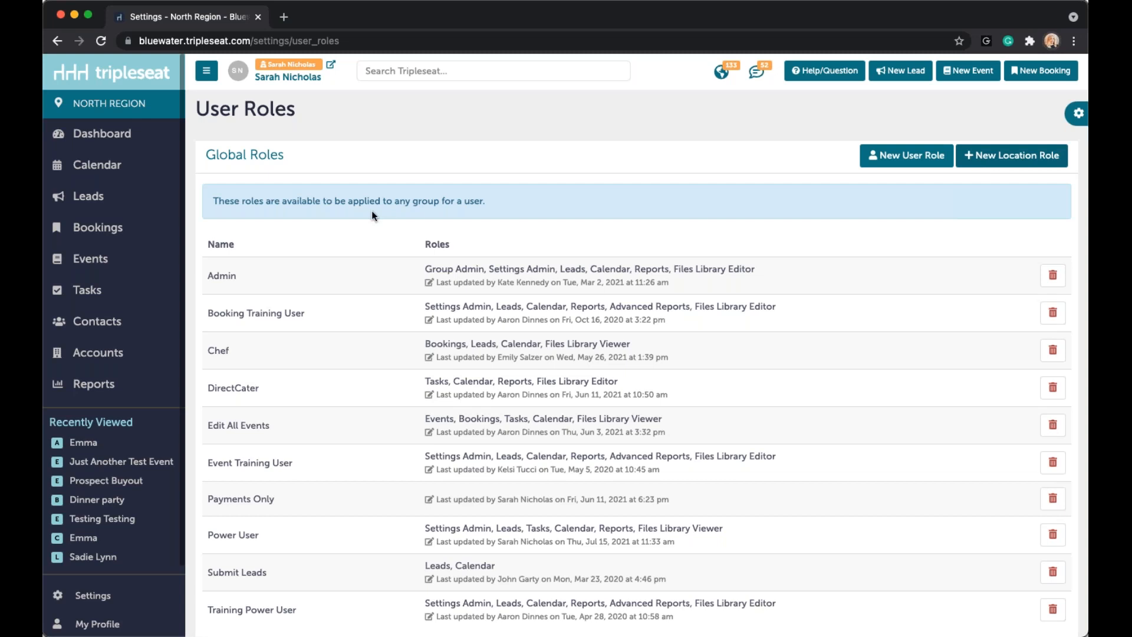
pyautogui.moveTo(285, 155); pyautogui.dragTo(205, 155)
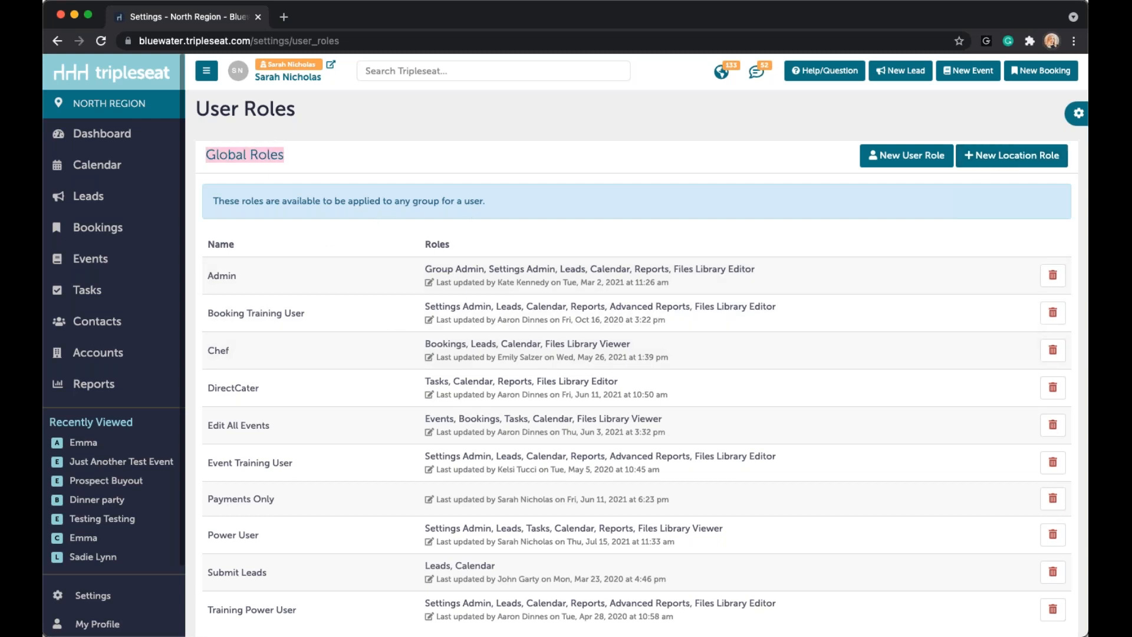
pyautogui.click(427, 174)
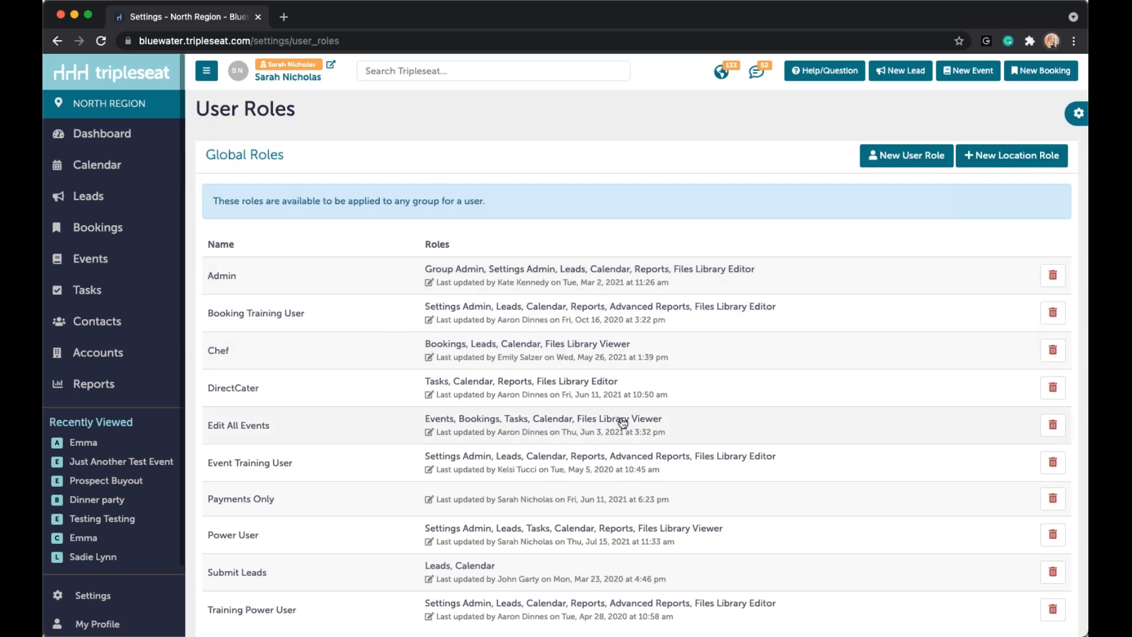
pyautogui.scroll(-2, 625, 418)
pyautogui.scroll(-6, 625, 419)
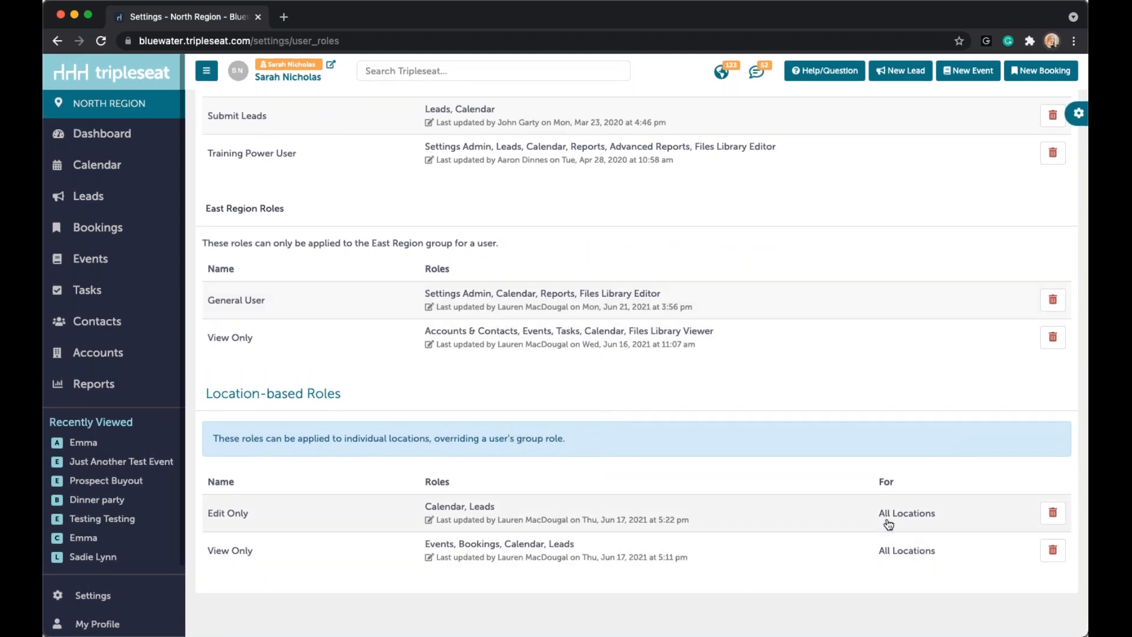
pyautogui.scroll(4, 429, 440)
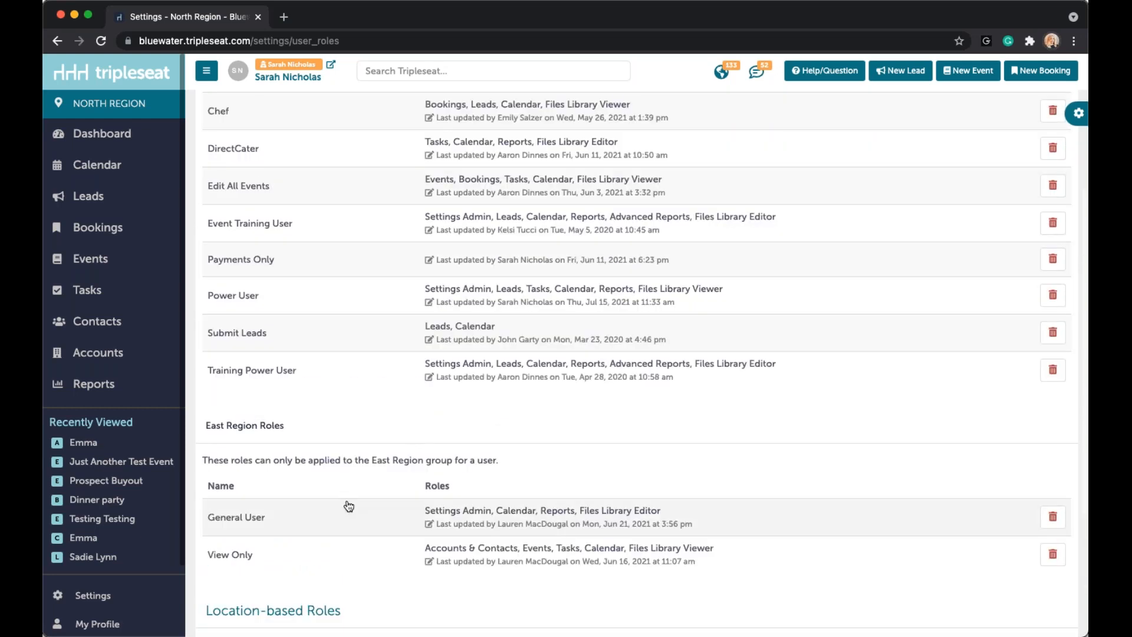
# Step: Open the Users settings and look over the role filter and the user list
pyautogui.scroll(-1, 318, 517)
pyautogui.scroll(-2, 171, 530)
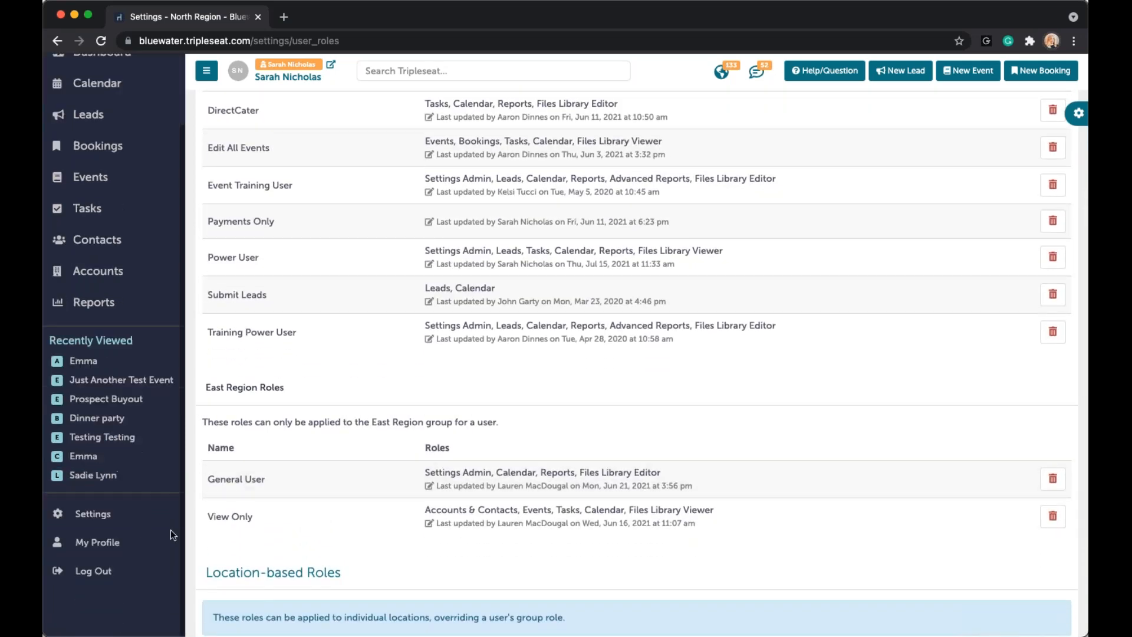
pyautogui.click(143, 520)
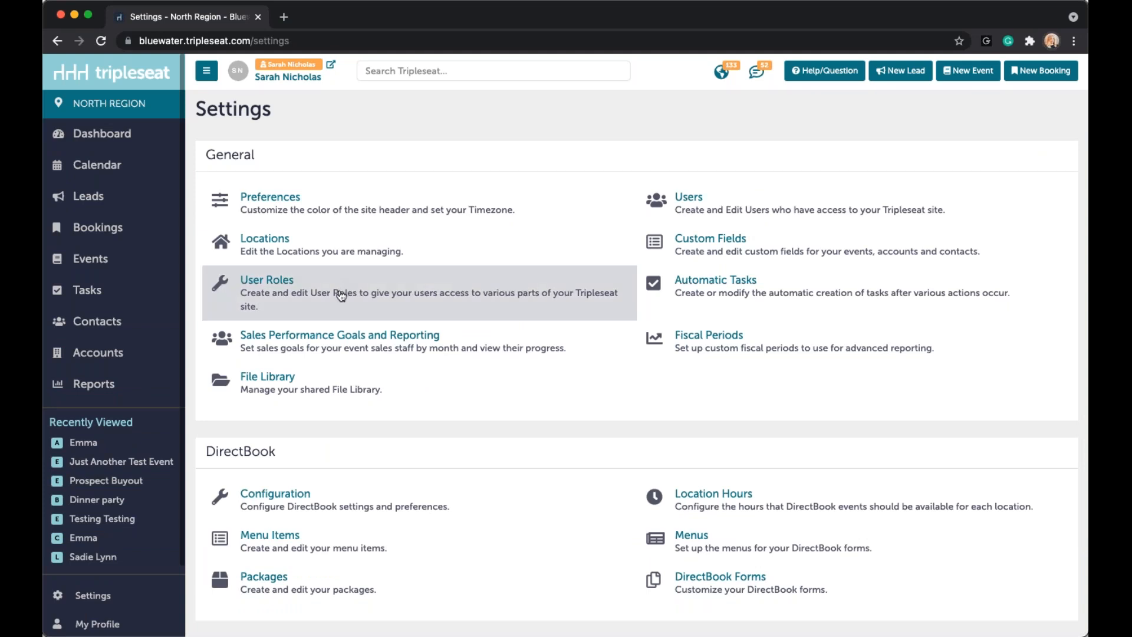
pyautogui.click(694, 203)
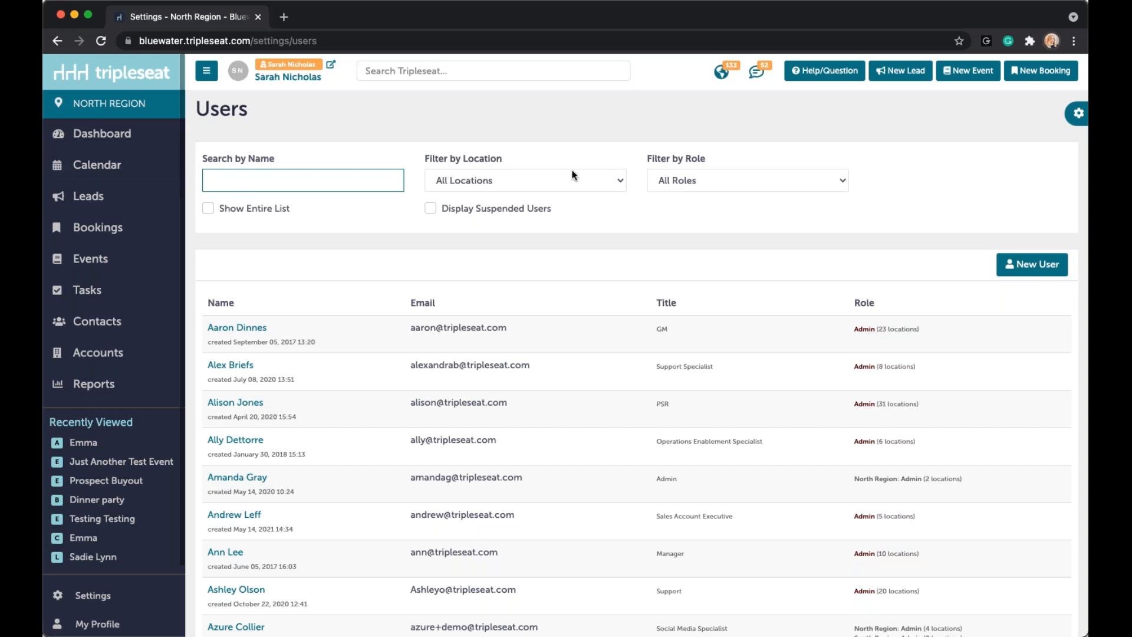
pyautogui.click(697, 180)
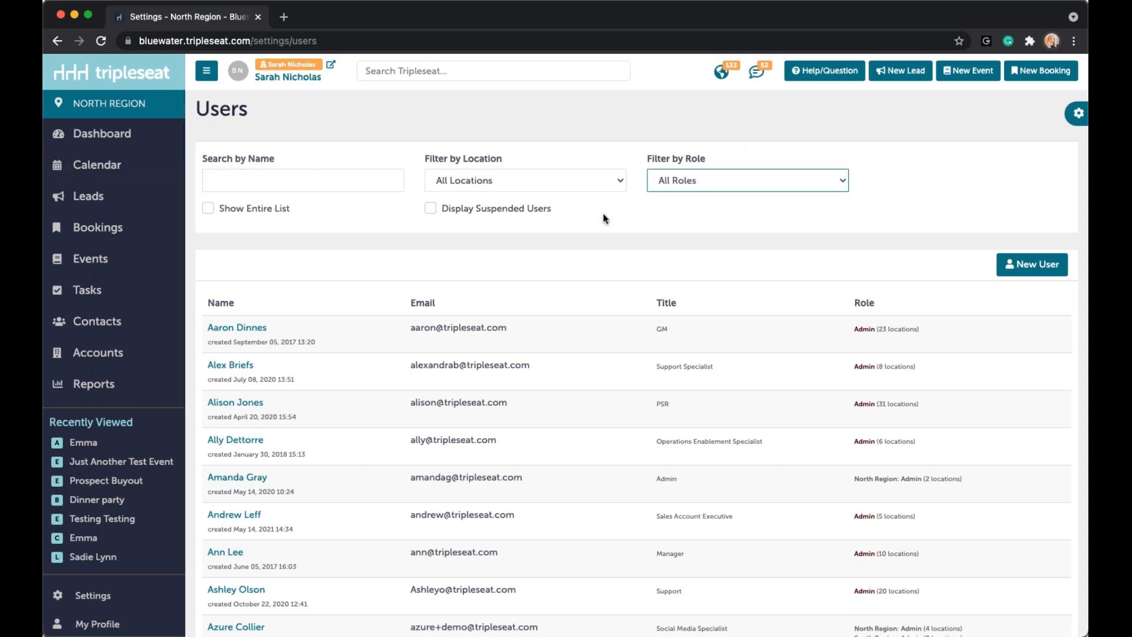
pyautogui.scroll(-1, 599, 219)
pyautogui.scroll(-2, 599, 218)
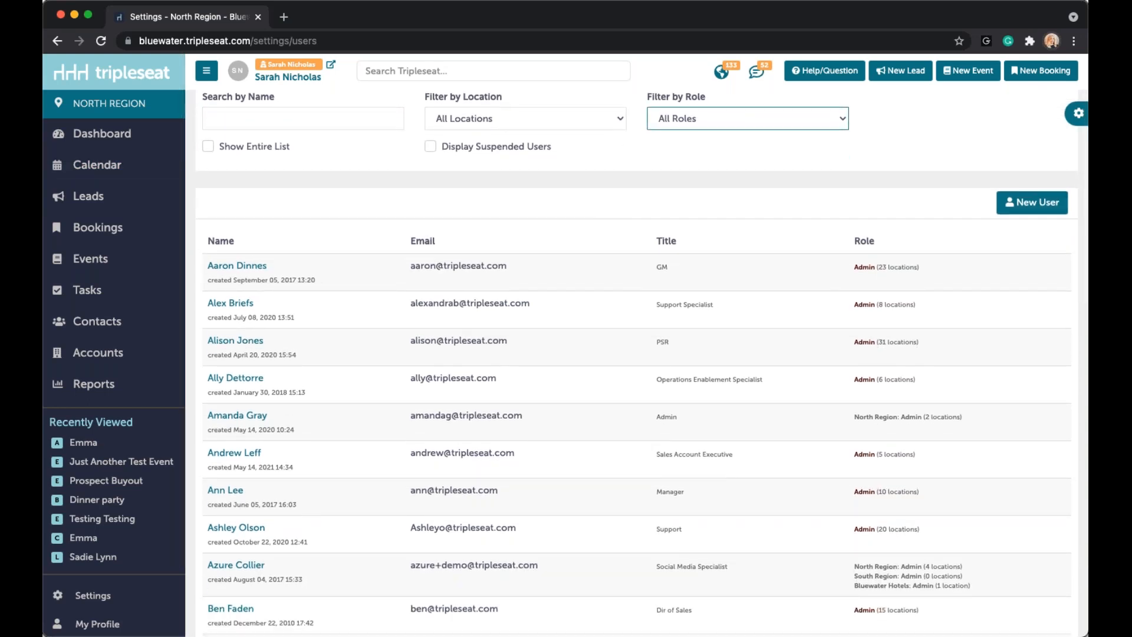
# Step: Start a new user and go through the first name, last name, email and title fields
pyautogui.click(1038, 204)
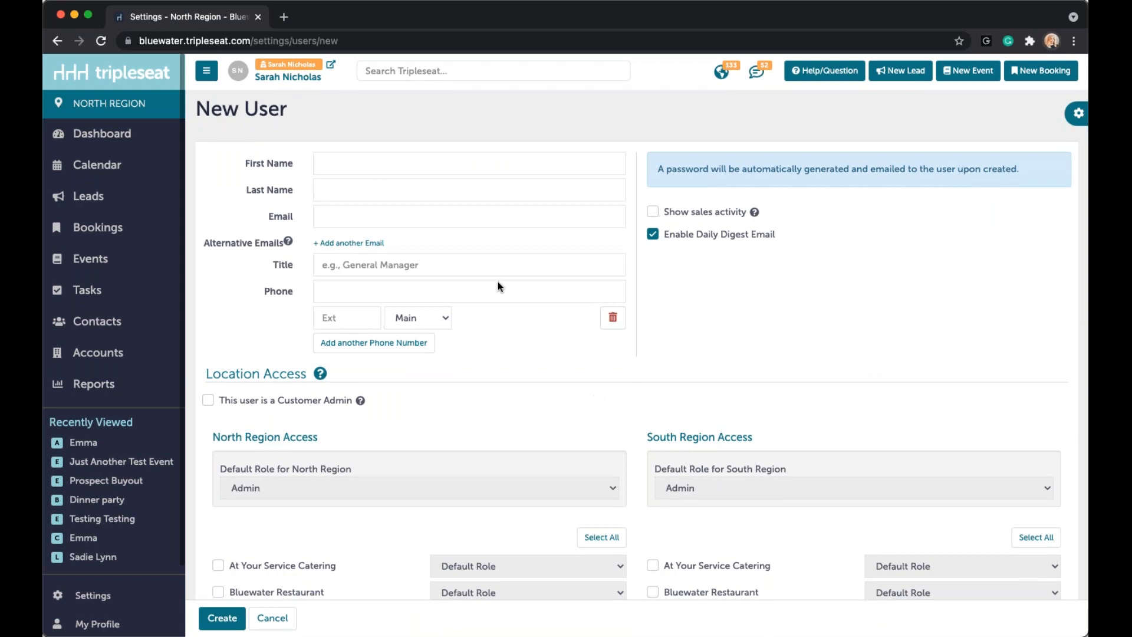
pyautogui.click(379, 163)
pyautogui.click(375, 190)
pyautogui.click(374, 216)
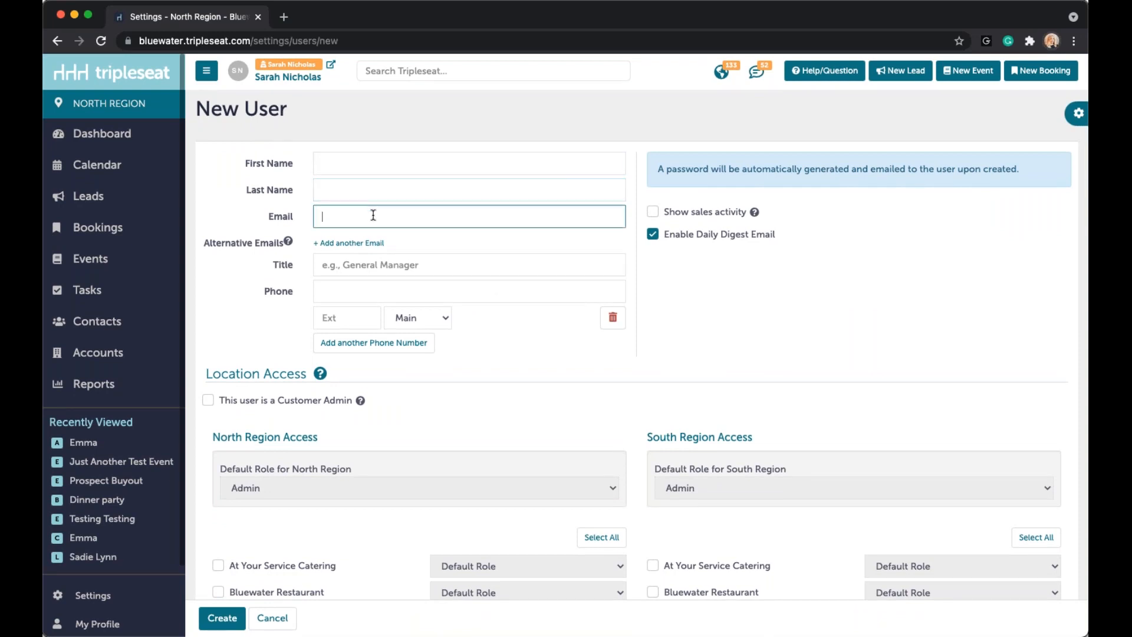
pyautogui.click(402, 273)
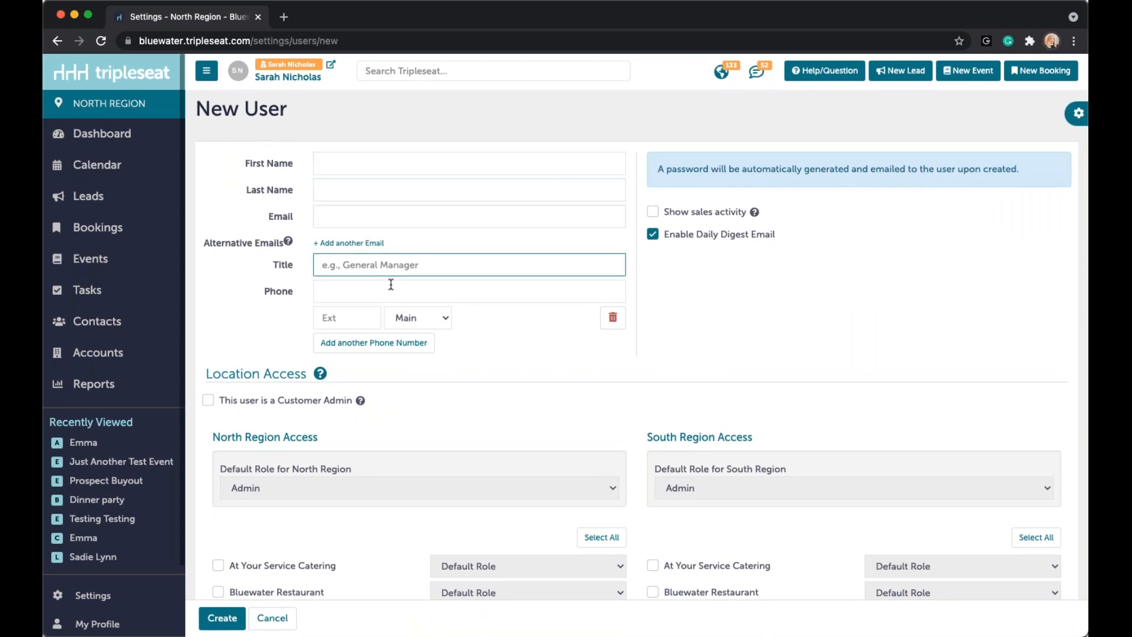
# Step: Examine the new user's Location Access section with its regional default roles and individual locations
pyautogui.scroll(-3, 565, 295)
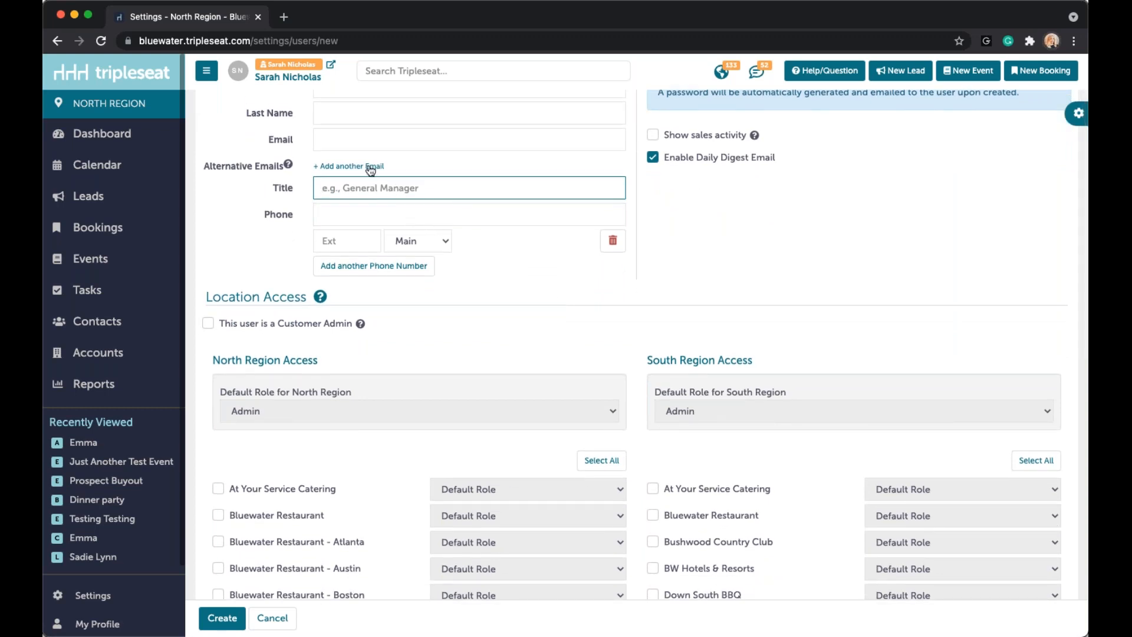
pyautogui.scroll(-2, 473, 271)
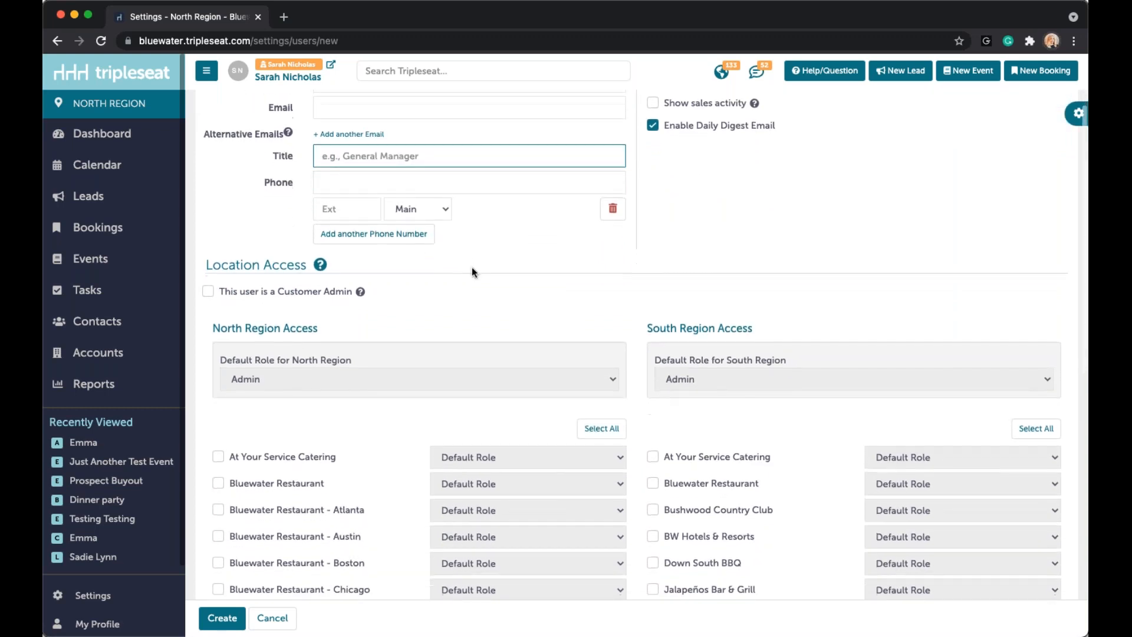
pyautogui.scroll(-1, 472, 272)
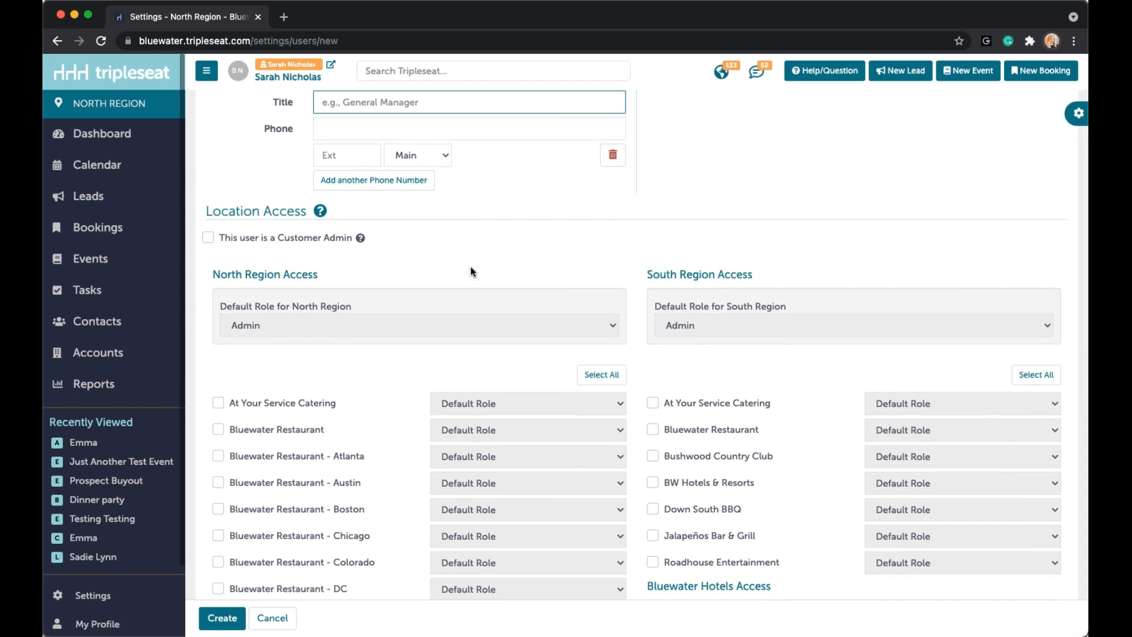
pyautogui.scroll(-2, 470, 270)
pyautogui.scroll(-2, 460, 271)
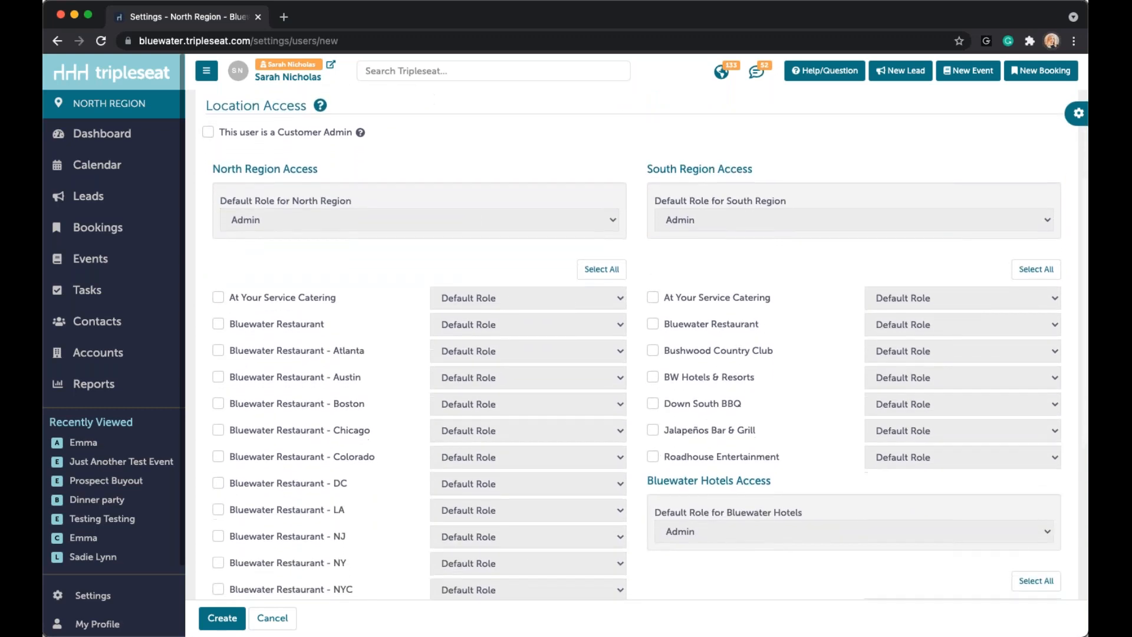
pyautogui.scroll(1, 225, 115)
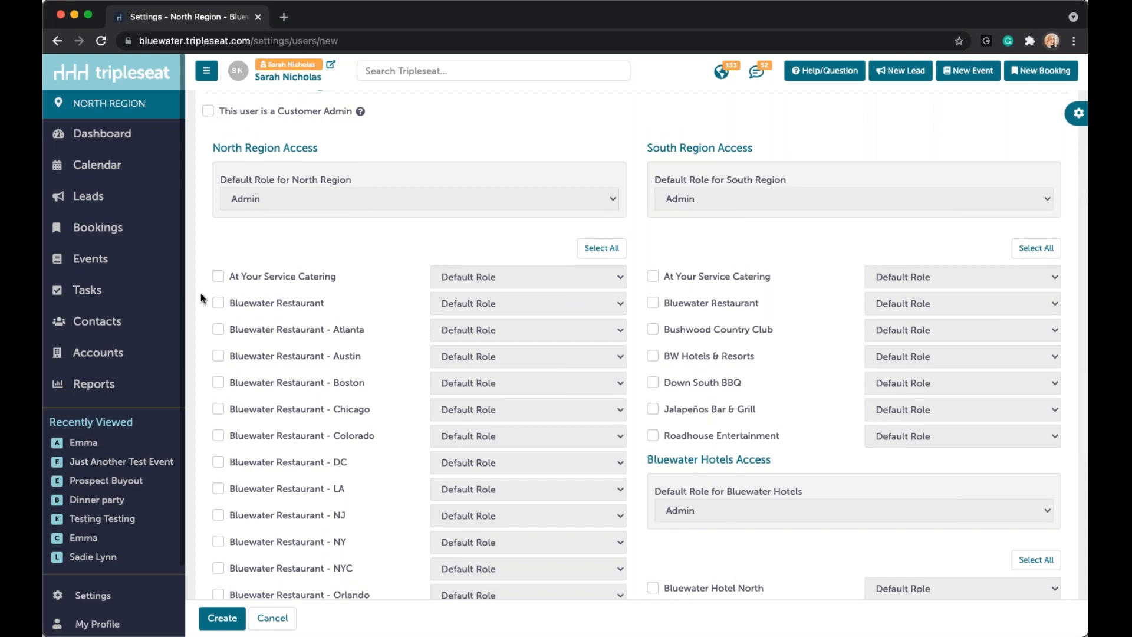
# Step: Under North Region Access, grant Bluewater Restaurant - Atlanta and At Your Service Catering, setting the latter's role to View Only
pyautogui.click(219, 331)
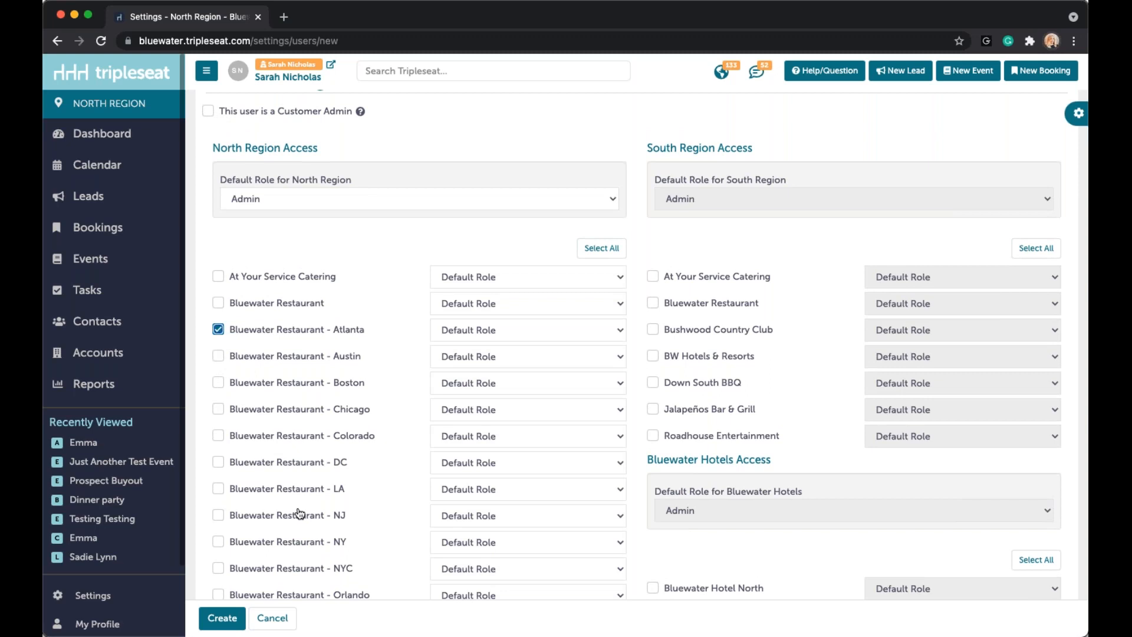
pyautogui.click(218, 276)
pyautogui.click(347, 206)
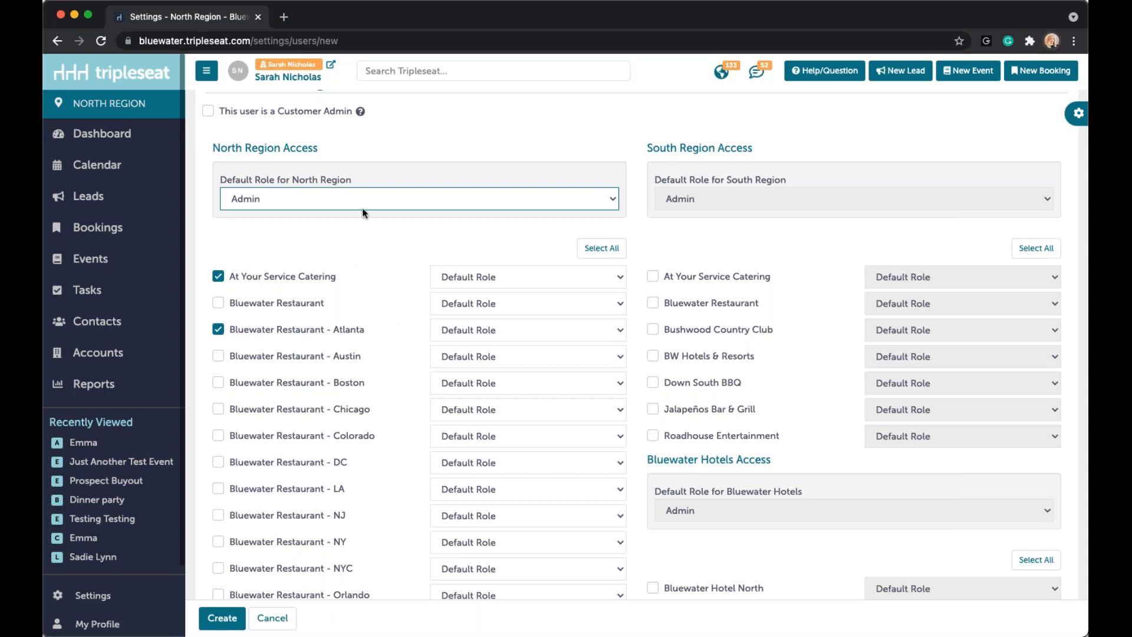
pyautogui.click(489, 276)
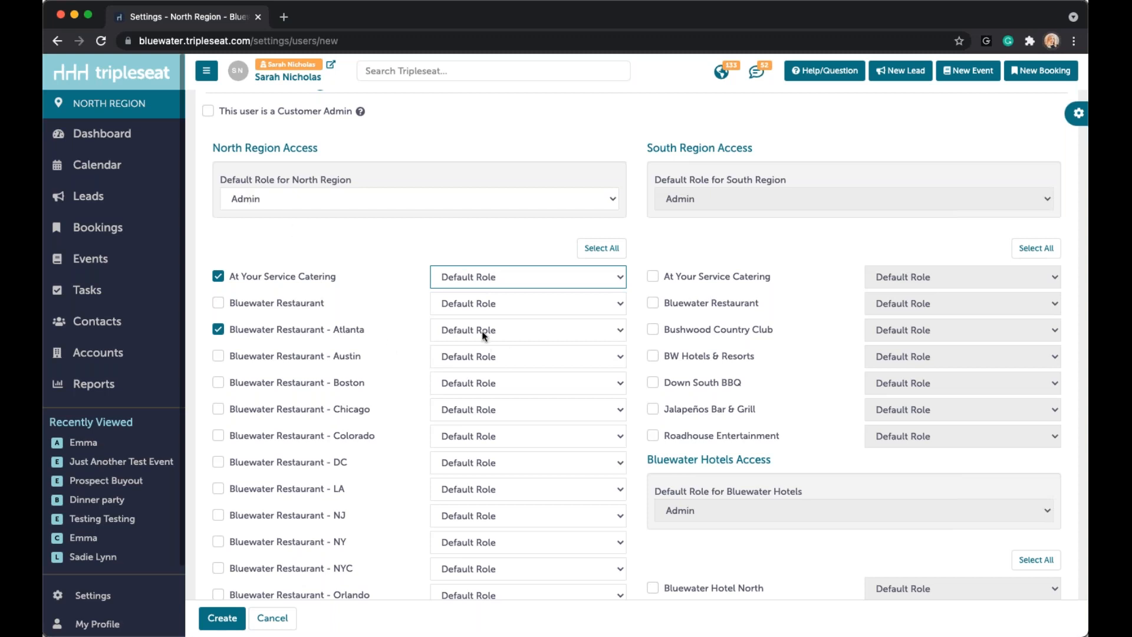
pyautogui.click(461, 288)
# Step: Look through the location access options for the other regions and cancel creating the new user
pyautogui.scroll(-5, 376, 339)
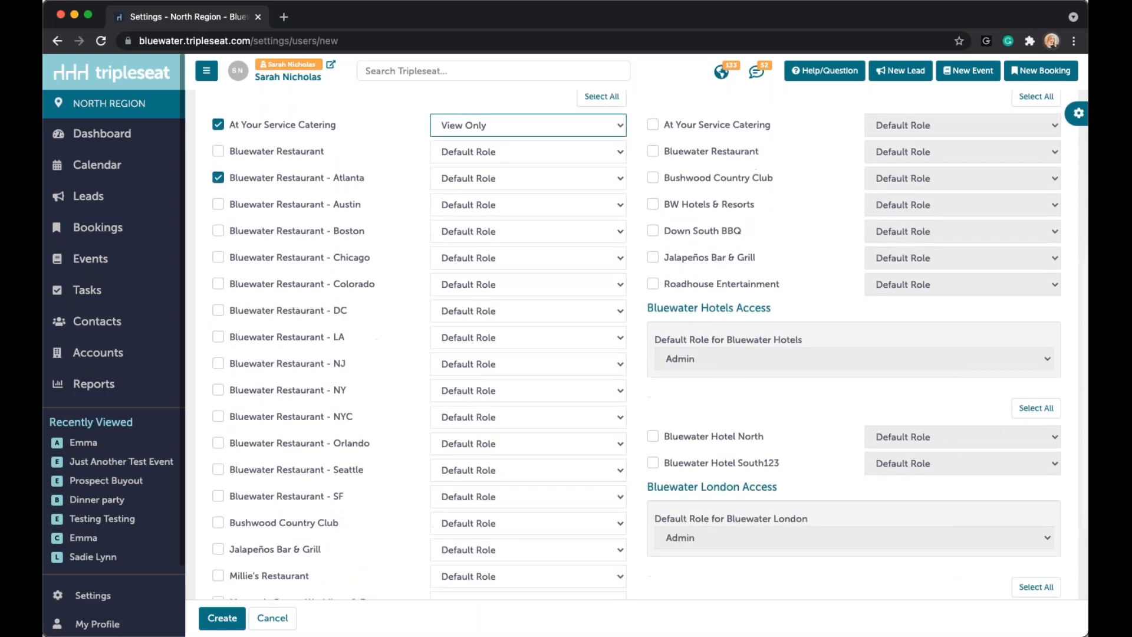
pyautogui.scroll(9, 637, 342)
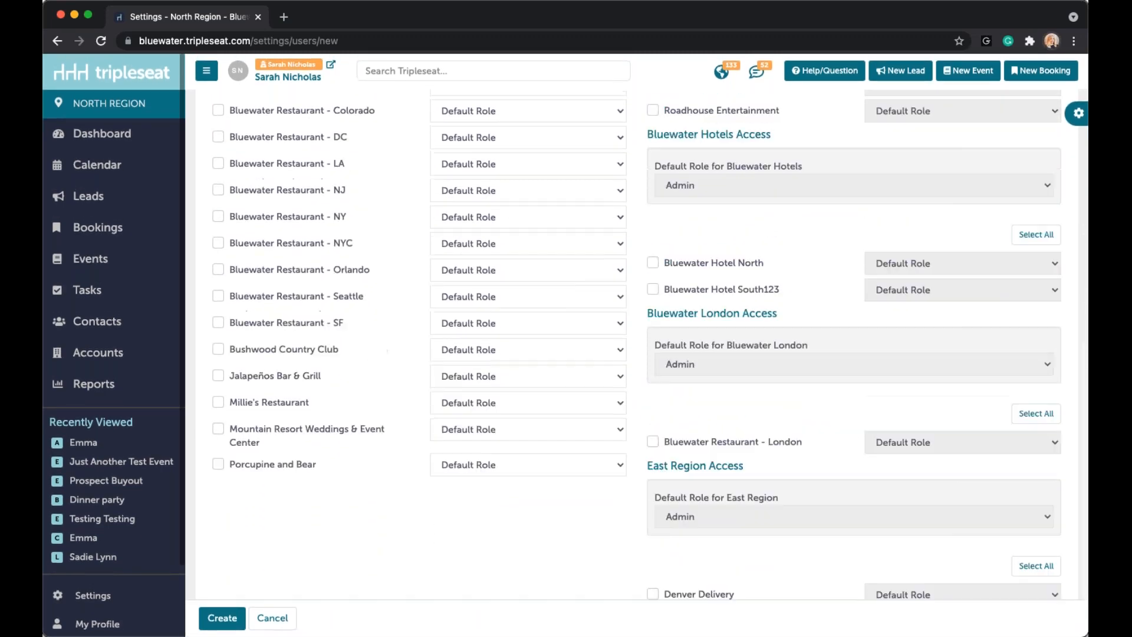
pyautogui.scroll(2, 653, 445)
pyautogui.scroll(-2, 654, 445)
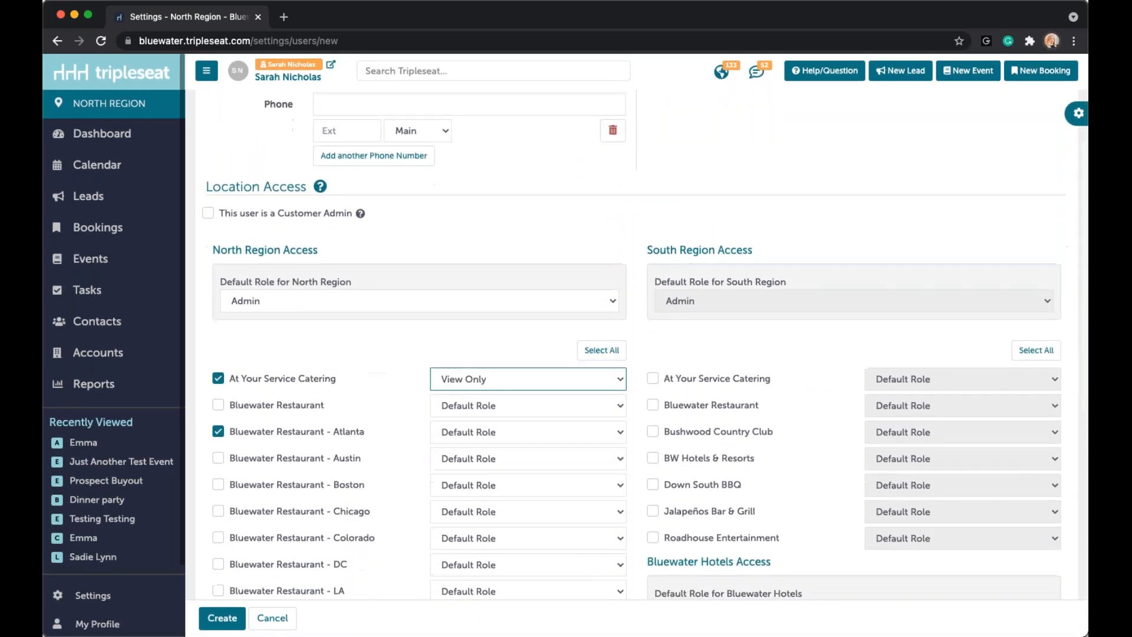
pyautogui.scroll(-1, 435, 462)
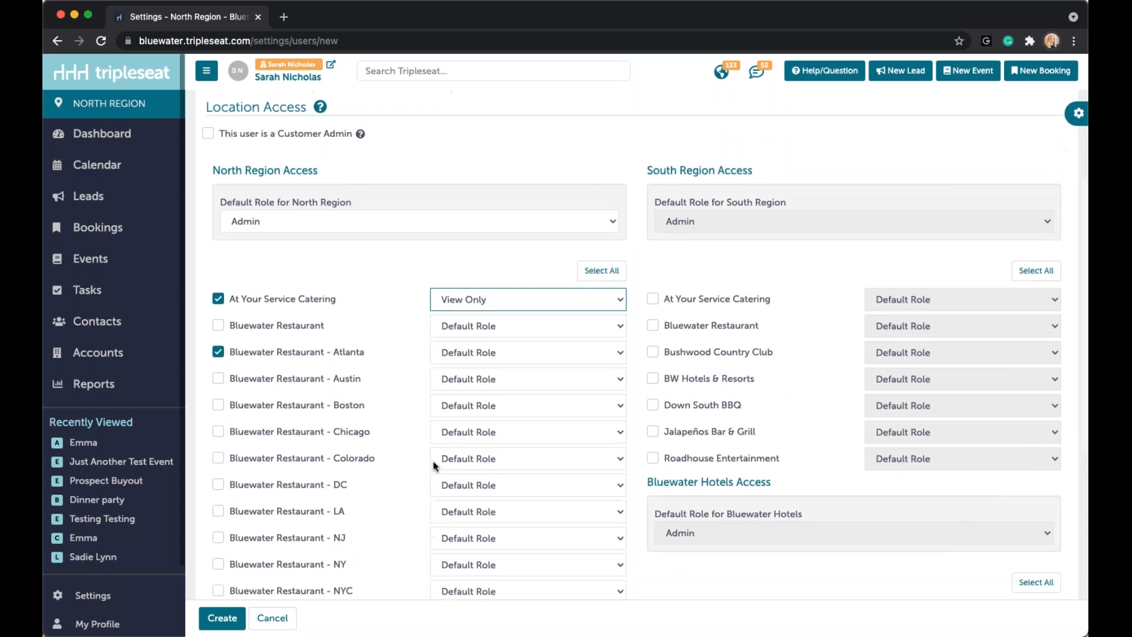
pyautogui.scroll(-2, 389, 448)
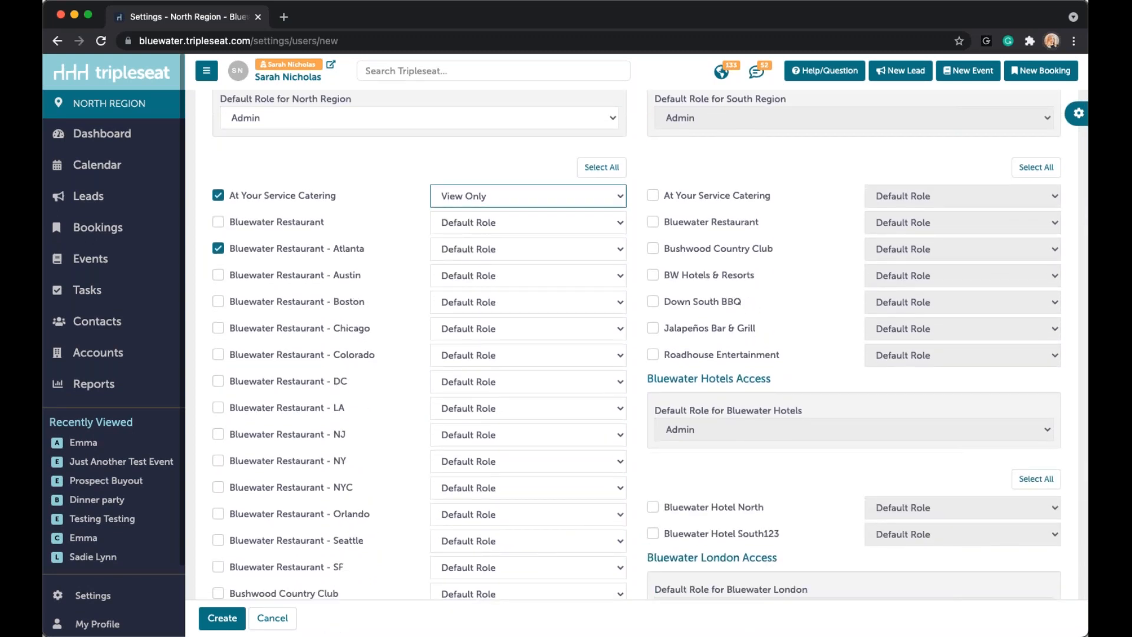
pyautogui.click(281, 618)
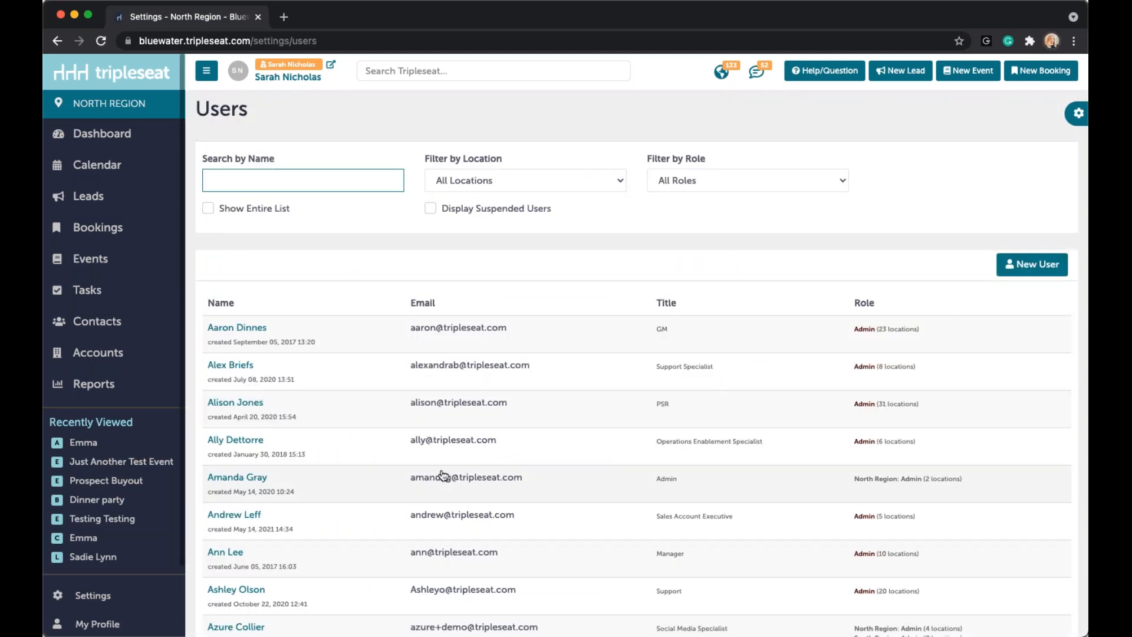
# Step: View the first listed user's profile and location access, and return to the user list without saving
pyautogui.click(248, 331)
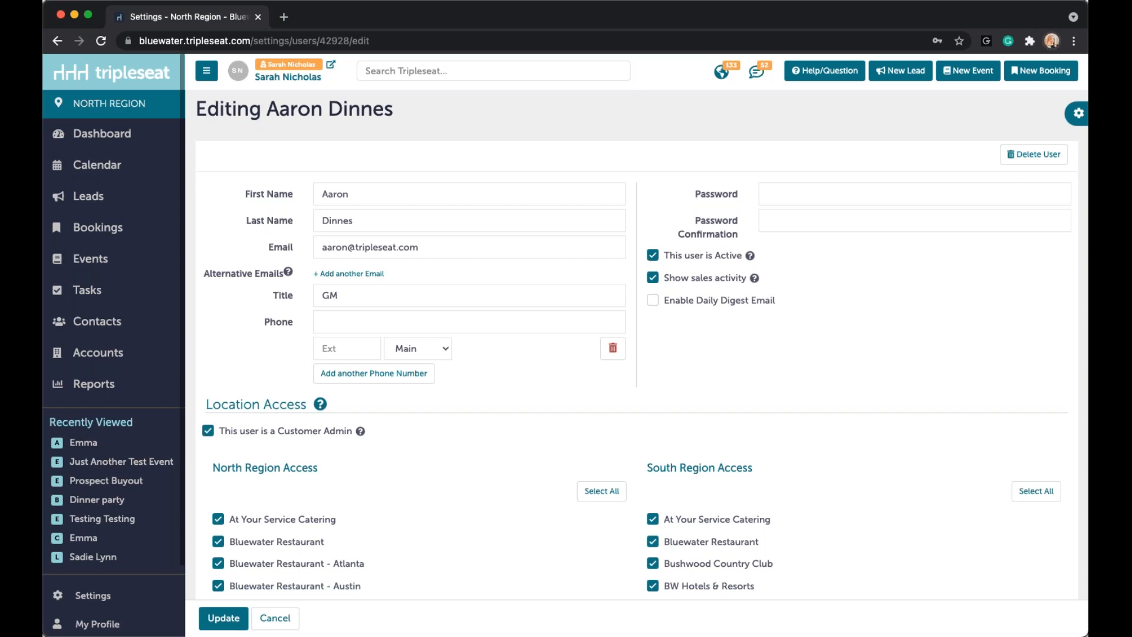
pyautogui.click(293, 617)
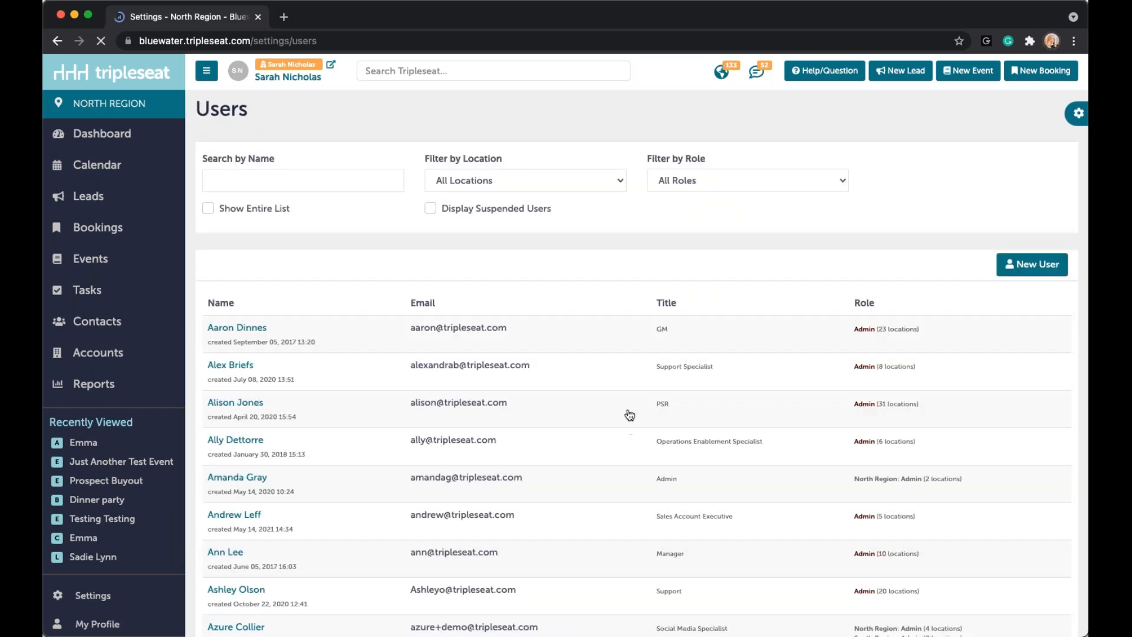
pyautogui.scroll(-3, 475, 394)
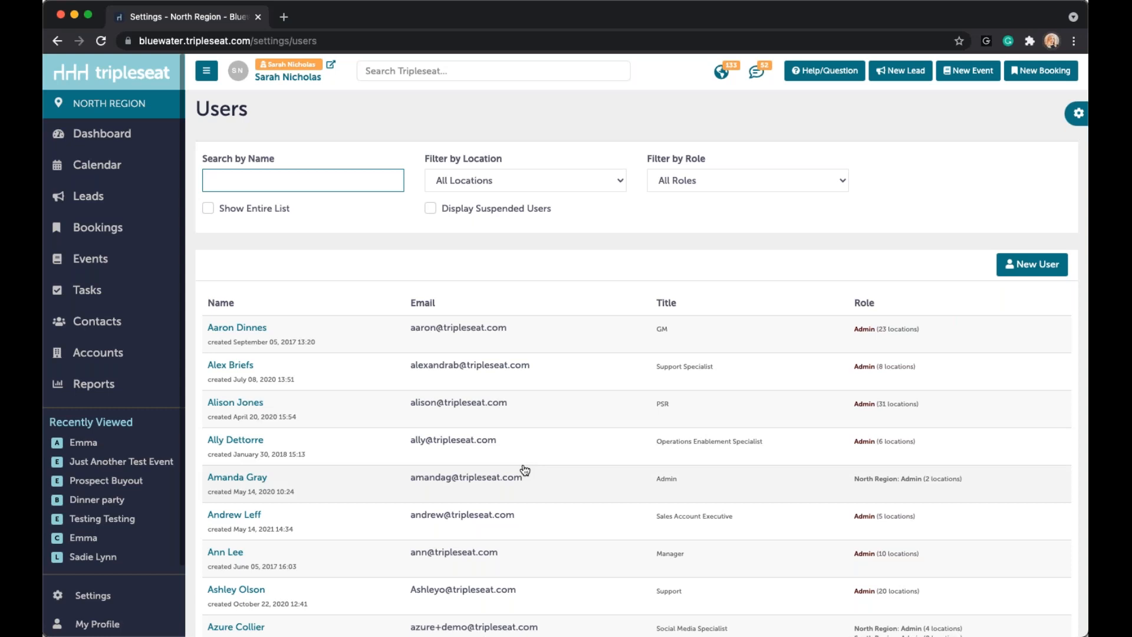
# Step: Open Sales Performance Goals and Reporting from the settings and look over the monthly goals per location
pyautogui.scroll(-1, 384, 548)
pyautogui.scroll(-2, 118, 519)
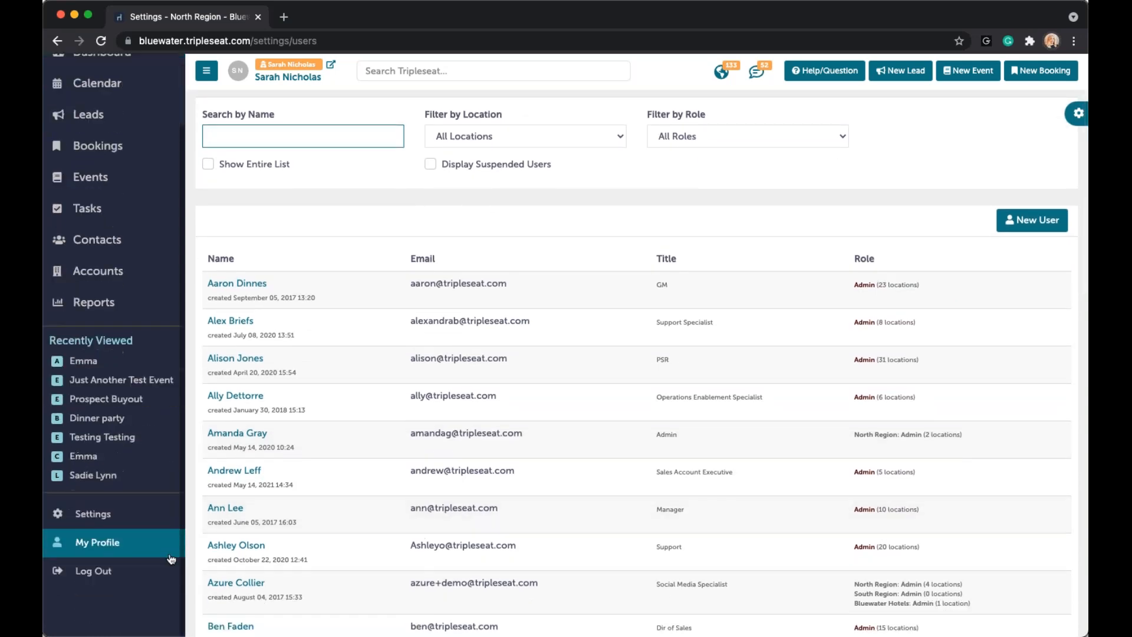
pyautogui.click(147, 523)
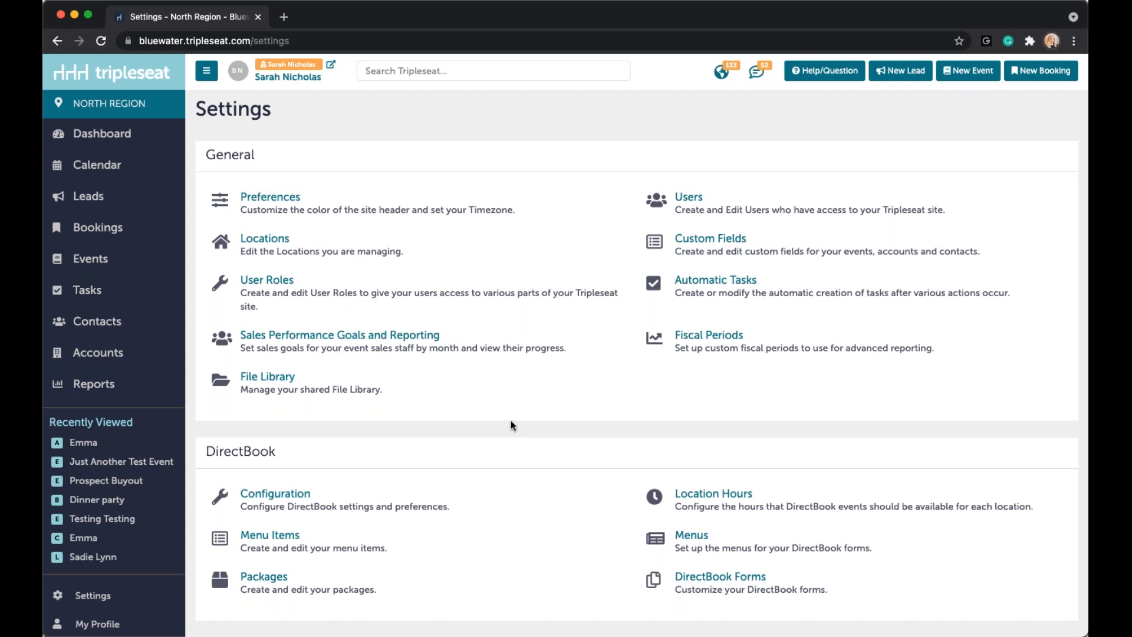
pyautogui.click(324, 345)
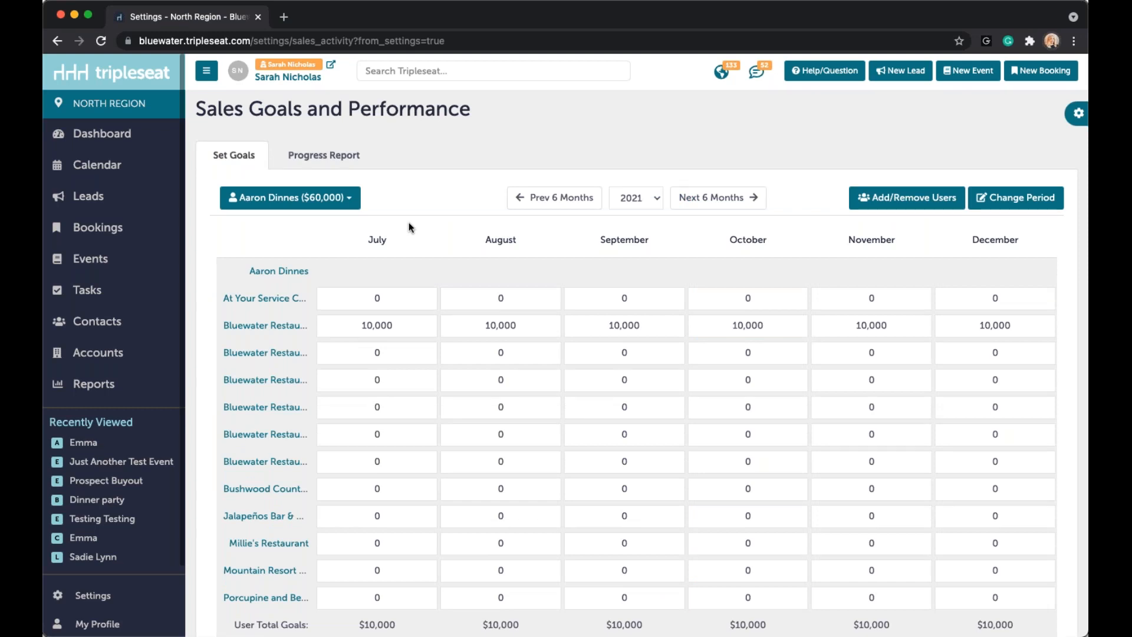
pyautogui.scroll(-1, 401, 276)
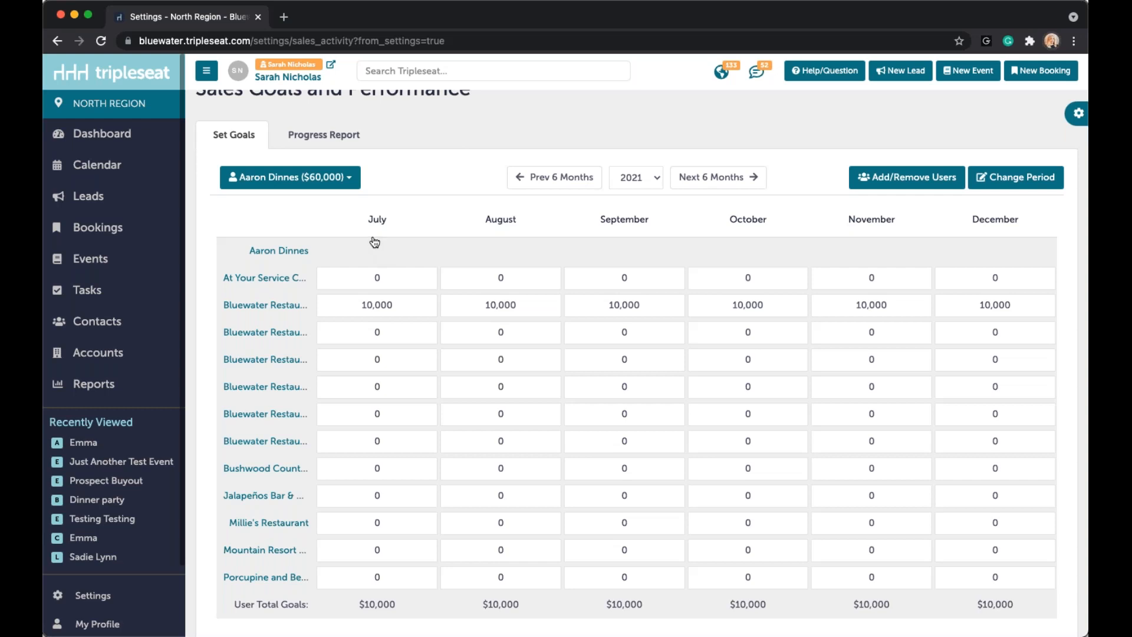
# Step: Review the selected user's monthly sales goals per location for July through December 2021, without changing any values
pyautogui.moveTo(351, 182)
pyautogui.scroll(-1, 480, 210)
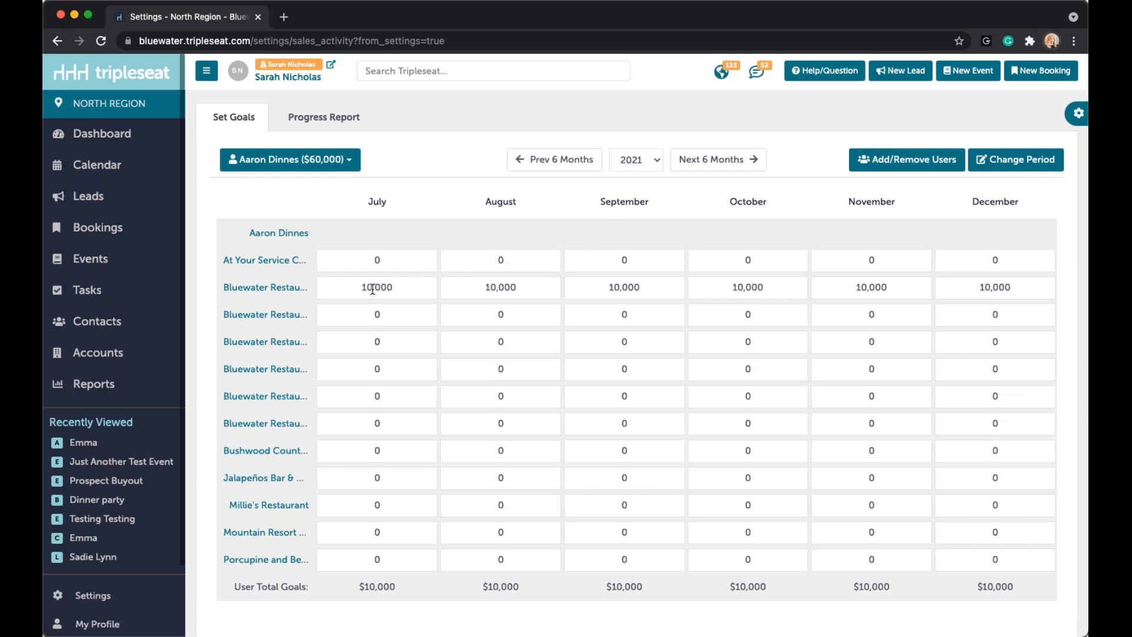
pyautogui.click(394, 290)
pyautogui.click(484, 286)
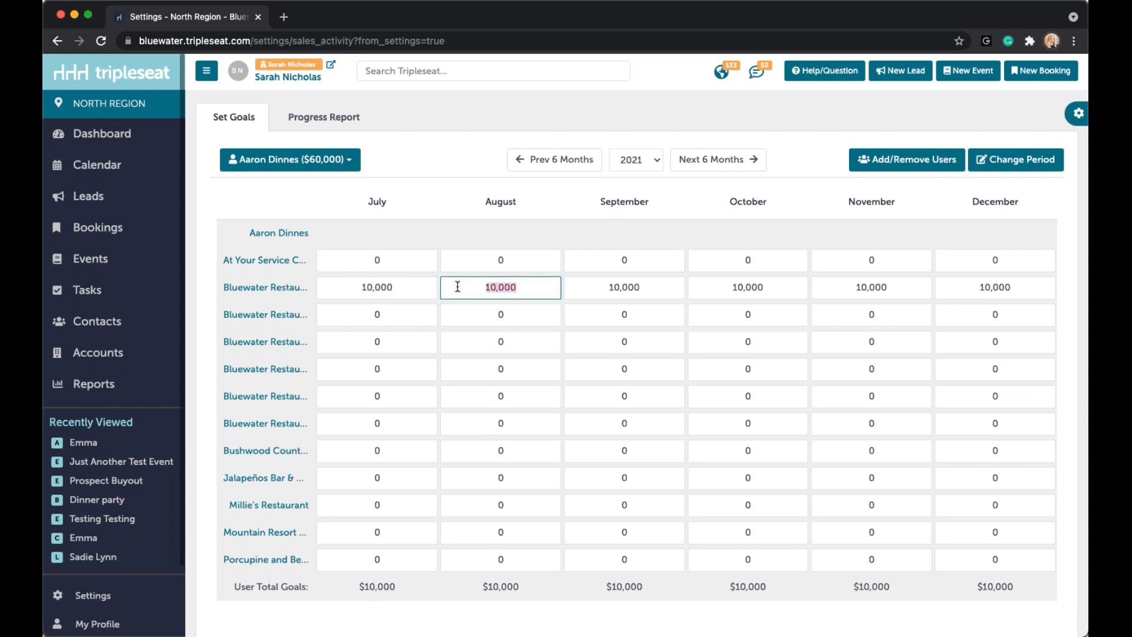
pyautogui.scroll(-1, 546, 291)
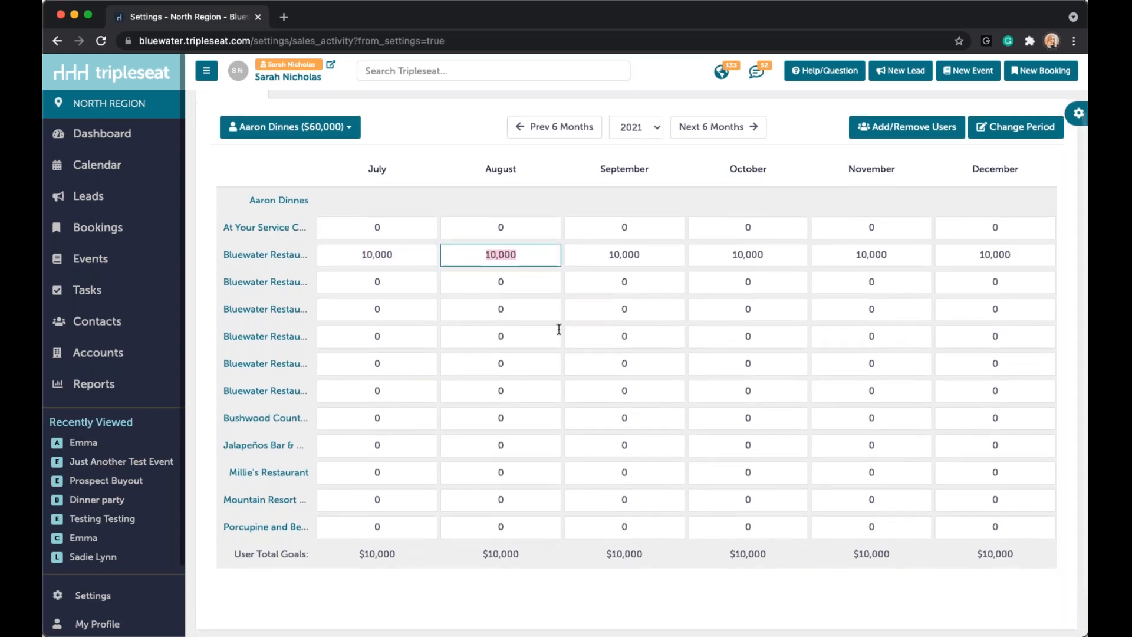
pyautogui.click(824, 259)
pyautogui.scroll(-1, 642, 386)
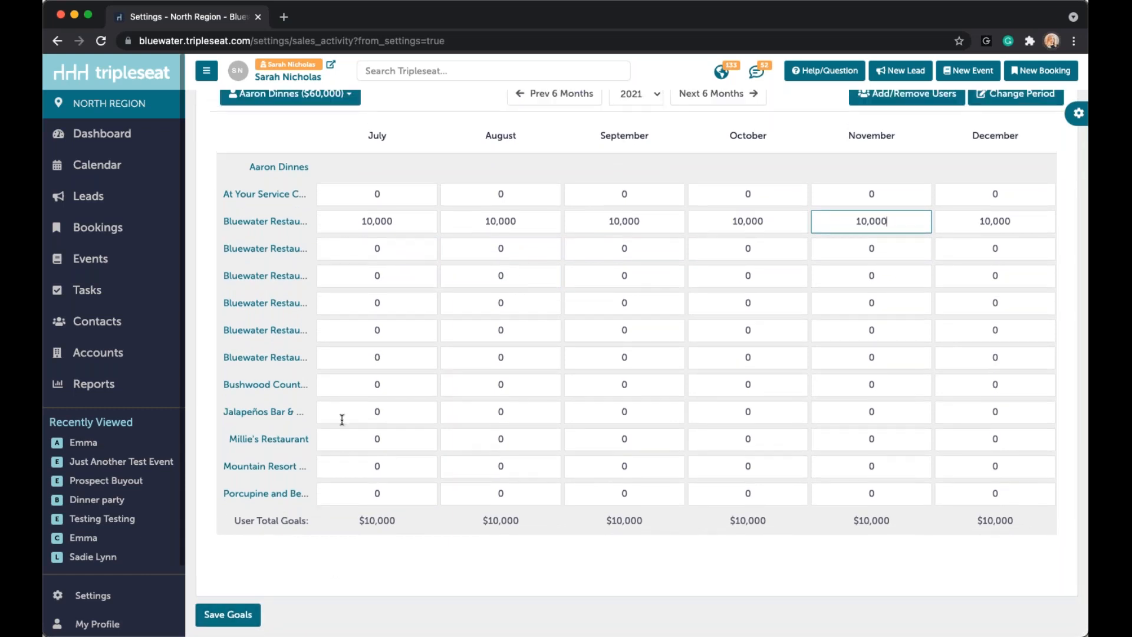
pyautogui.scroll(1, 342, 419)
pyautogui.scroll(1, 342, 418)
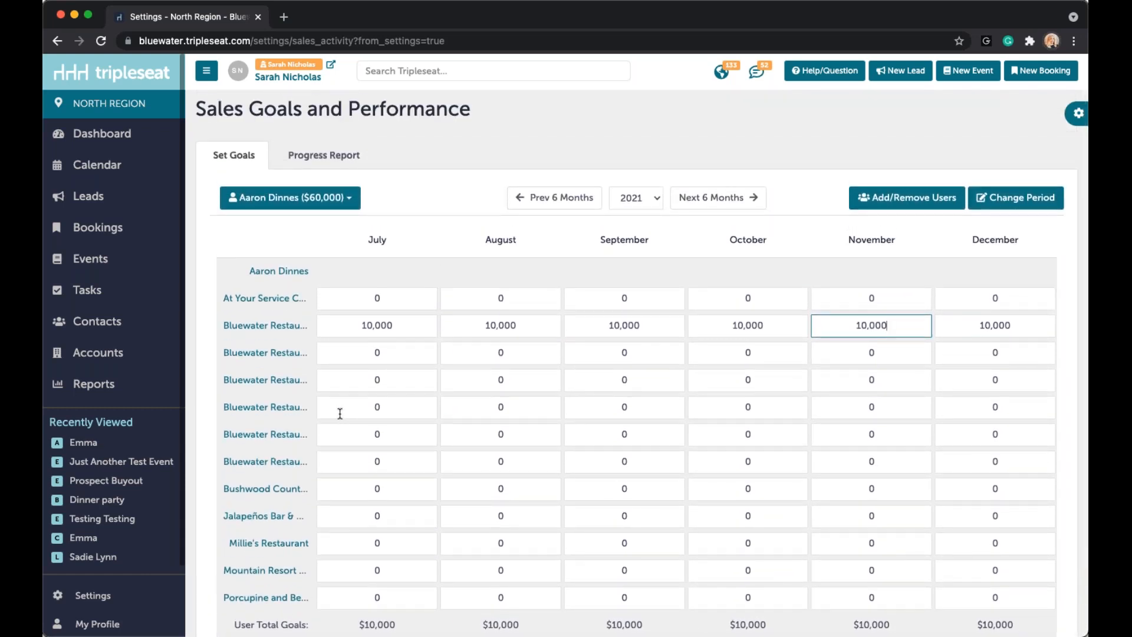
# Step: Open the sales Progress Report and look over each user's monthly sales goal progress for July 2021
pyautogui.click(328, 163)
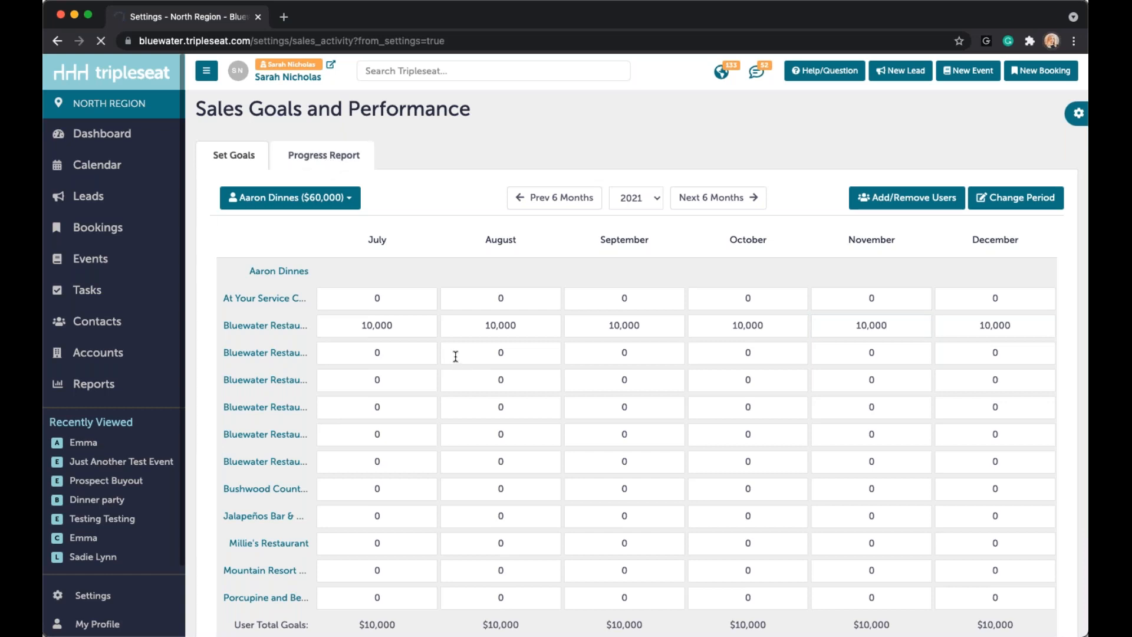
pyautogui.click(357, 157)
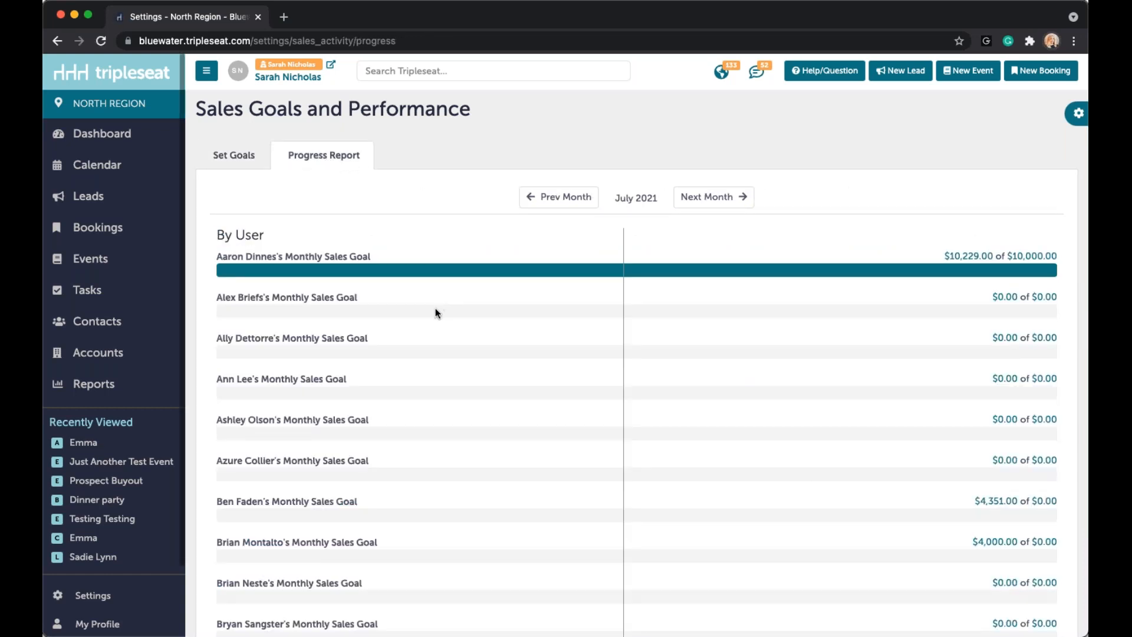
pyautogui.scroll(-1, 435, 313)
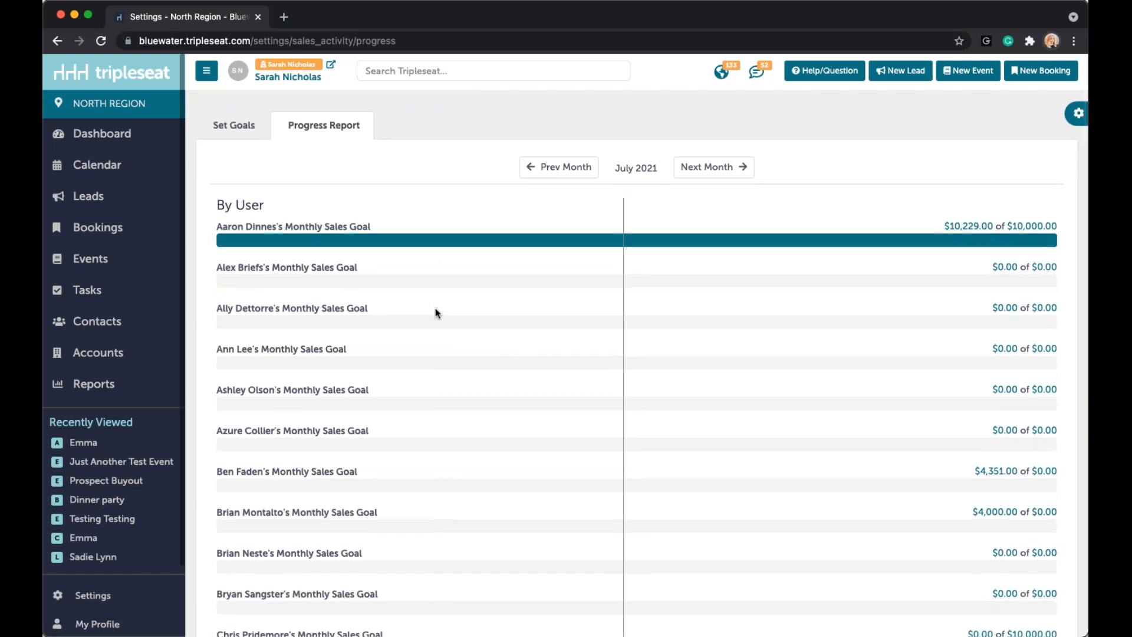
pyautogui.scroll(-1, 435, 311)
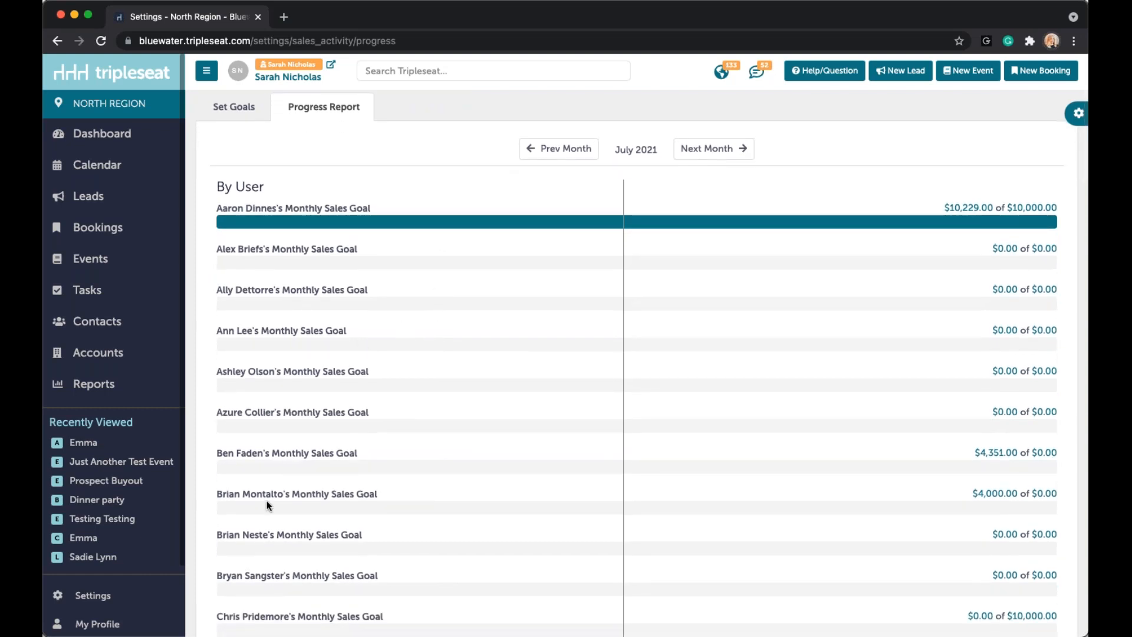
# Step: Open the File Library from the settings and view the files in the Floorplans and Menus folders
pyautogui.click(158, 602)
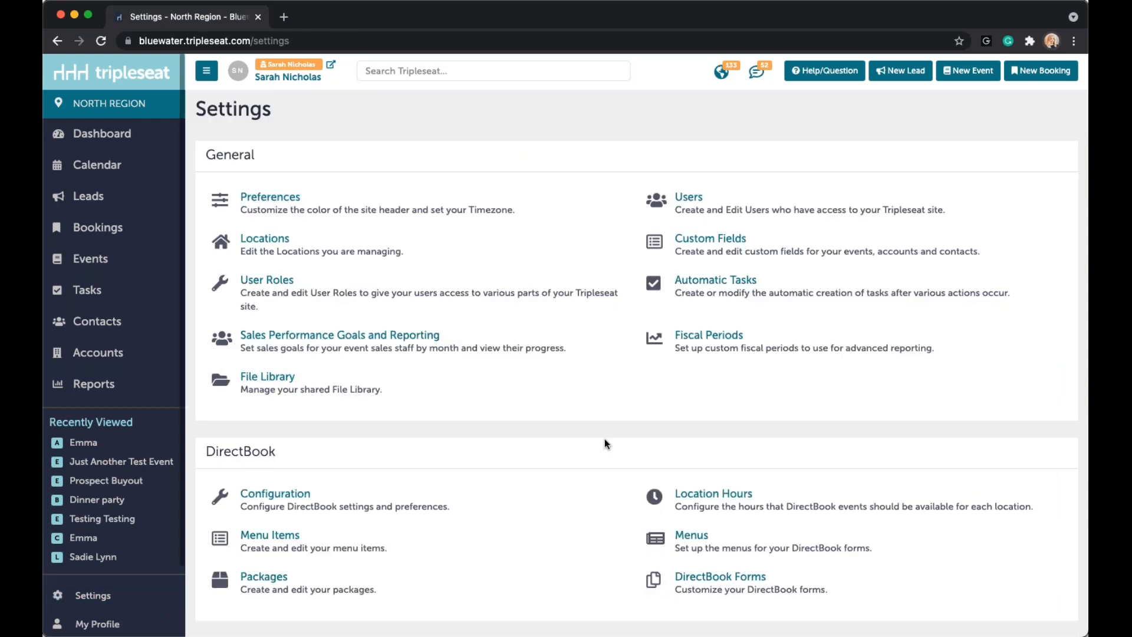
pyautogui.scroll(-1, 442, 383)
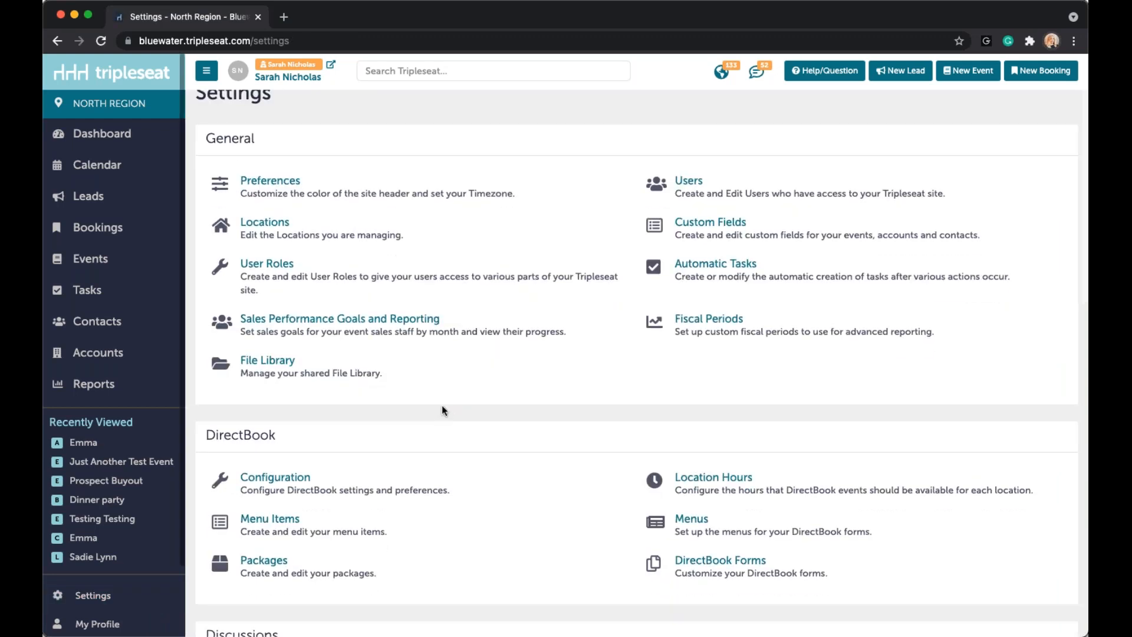
pyautogui.click(298, 370)
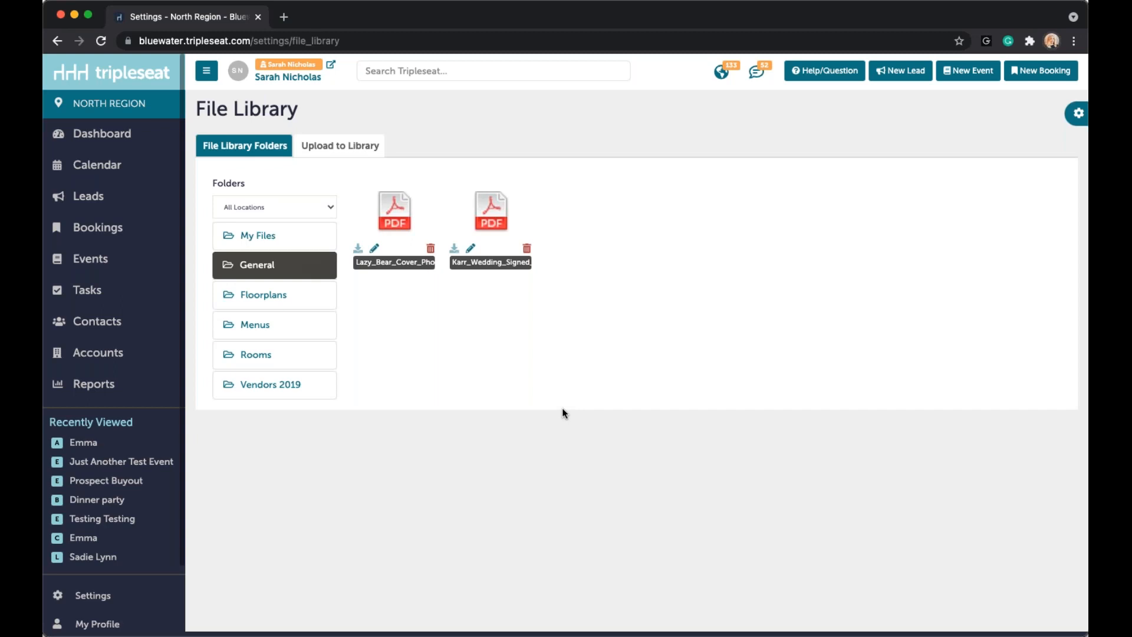
pyautogui.click(277, 295)
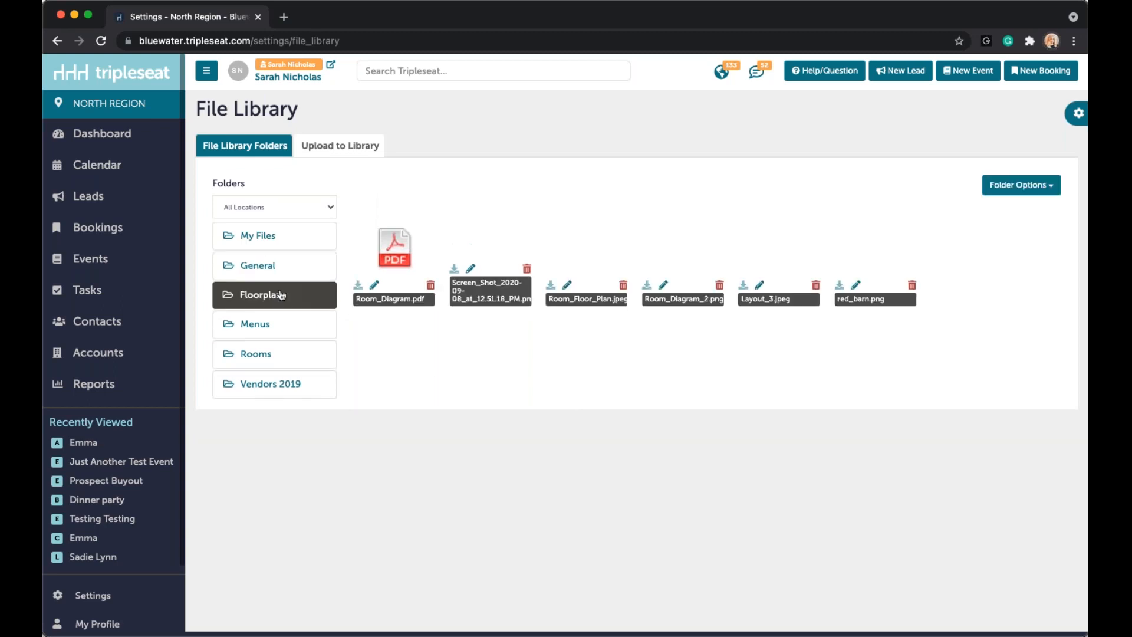
pyautogui.click(278, 326)
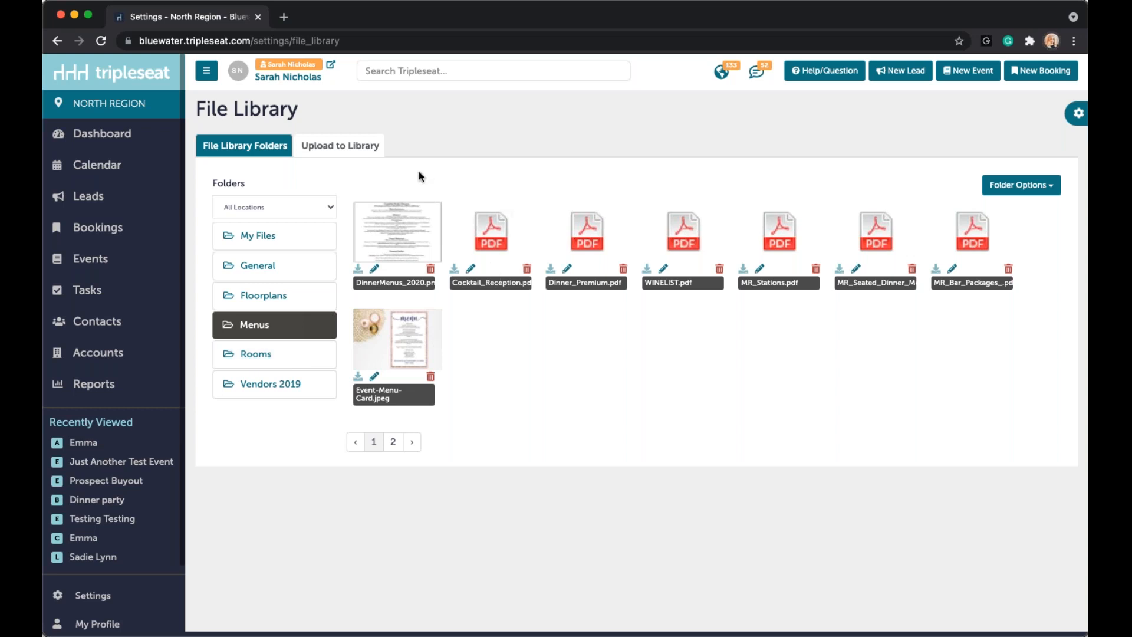
# Step: Check the library's upload options and maximum file size, and view the files in the Vendors 2019 folder
pyautogui.click(353, 148)
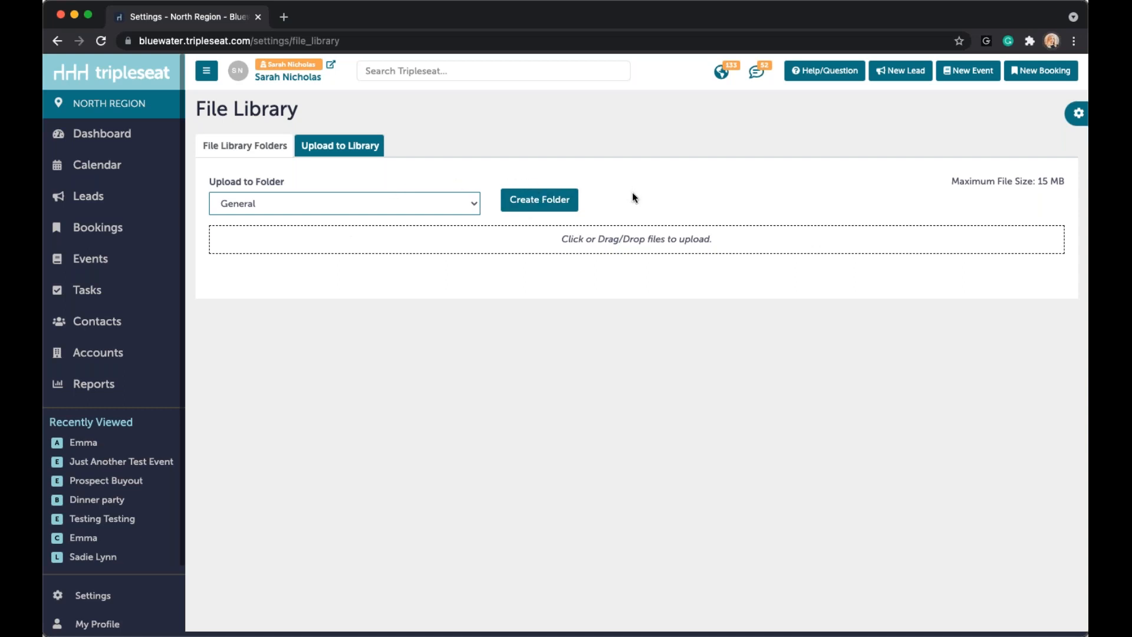
pyautogui.moveTo(950, 181); pyautogui.dragTo(1054, 184)
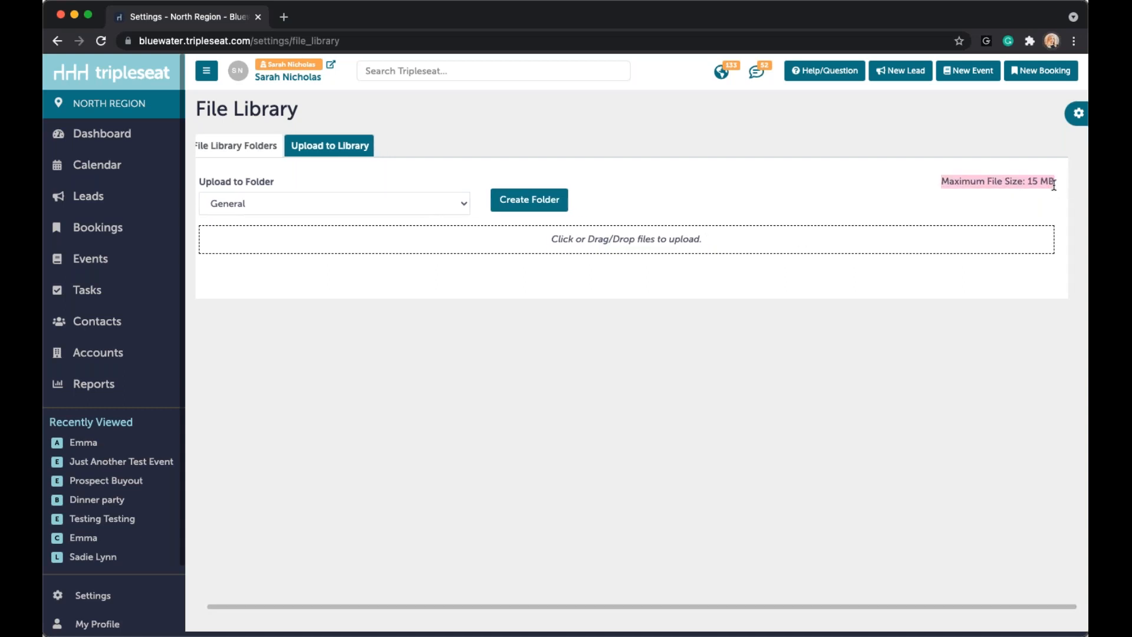
pyautogui.click(959, 182)
pyautogui.hscroll(-1, 959, 182)
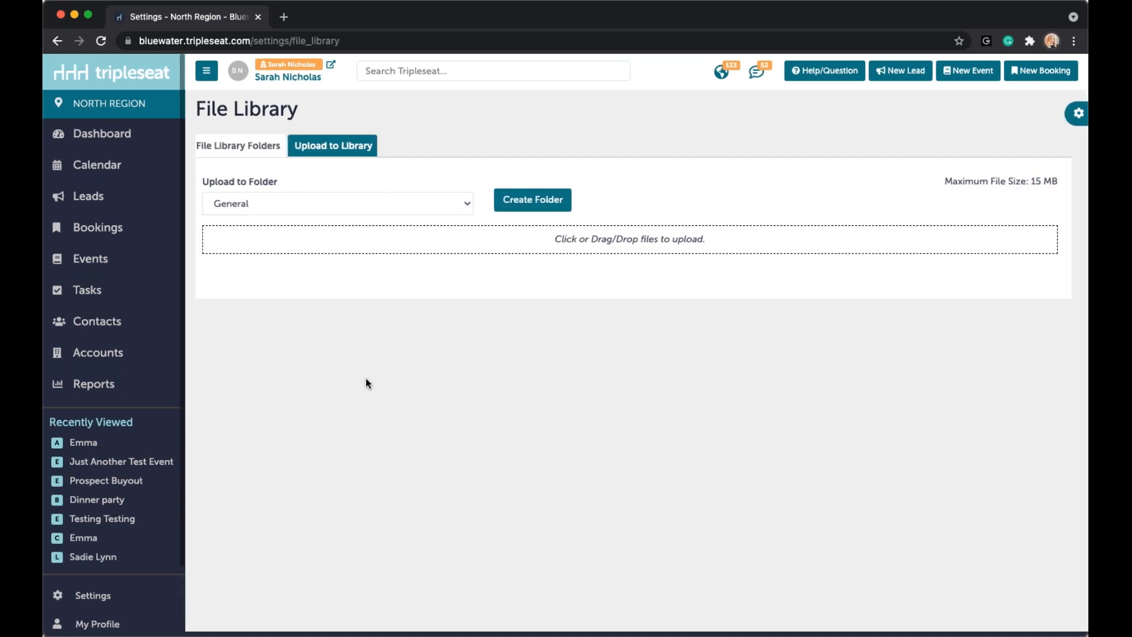
pyautogui.click(217, 142)
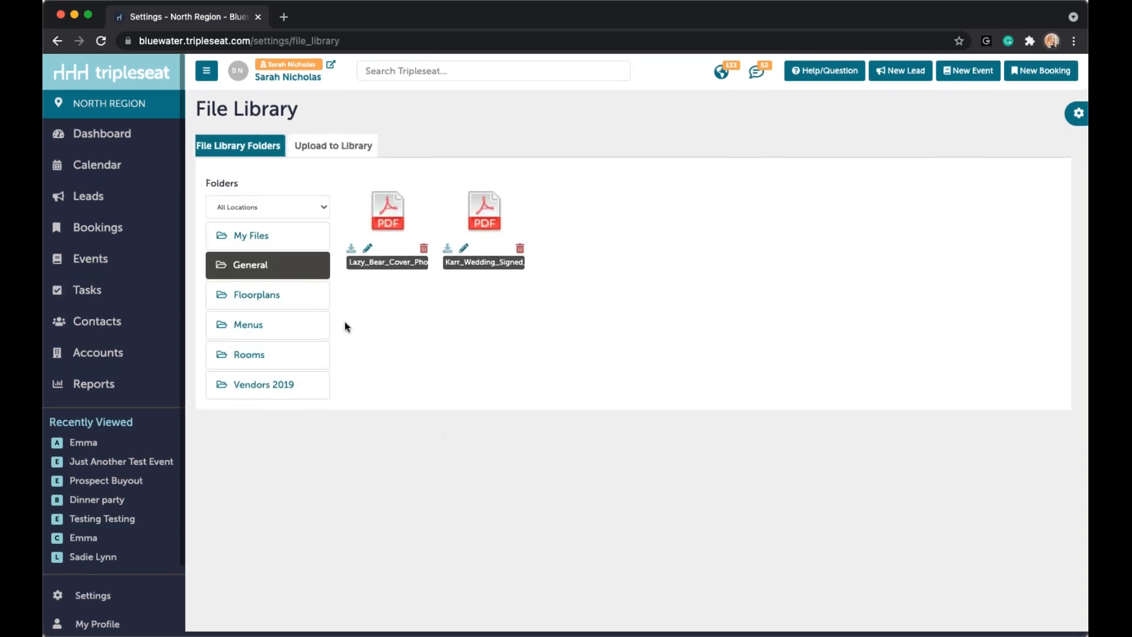
pyautogui.click(275, 386)
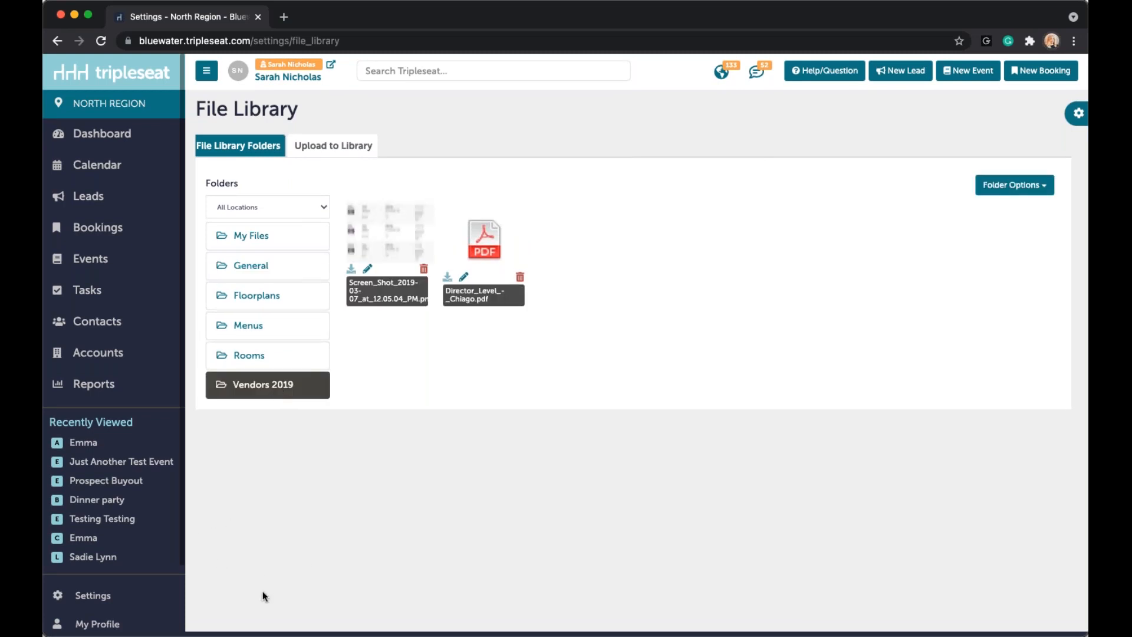
# Step: Open Automatic Tasks from the settings and start a new automatic task, leaving its name blank
pyautogui.click(162, 604)
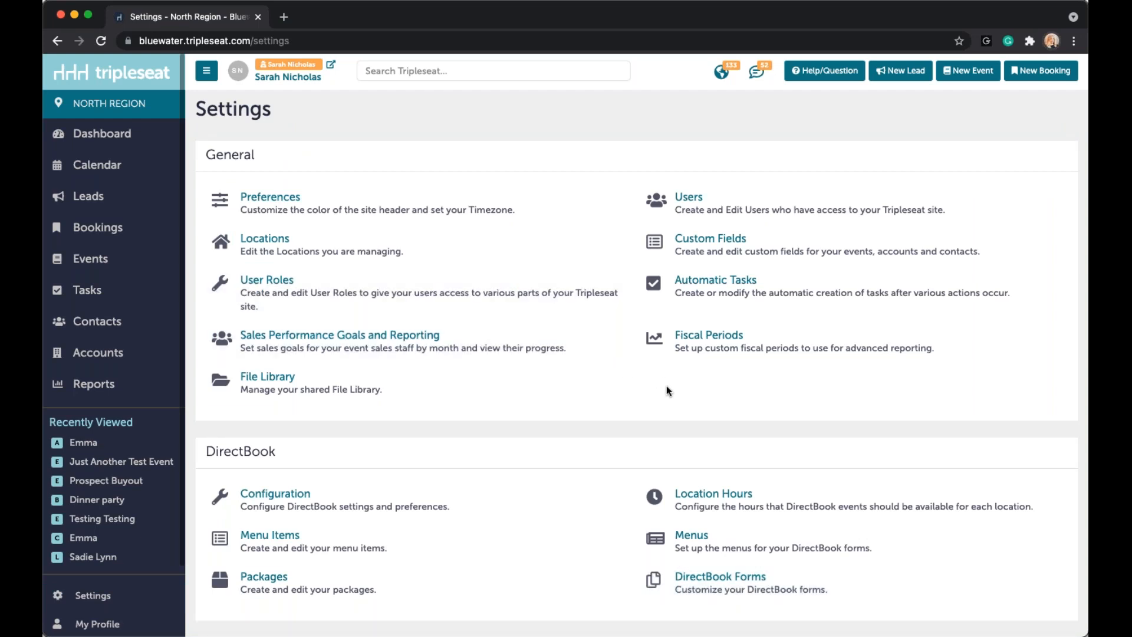
pyautogui.click(693, 287)
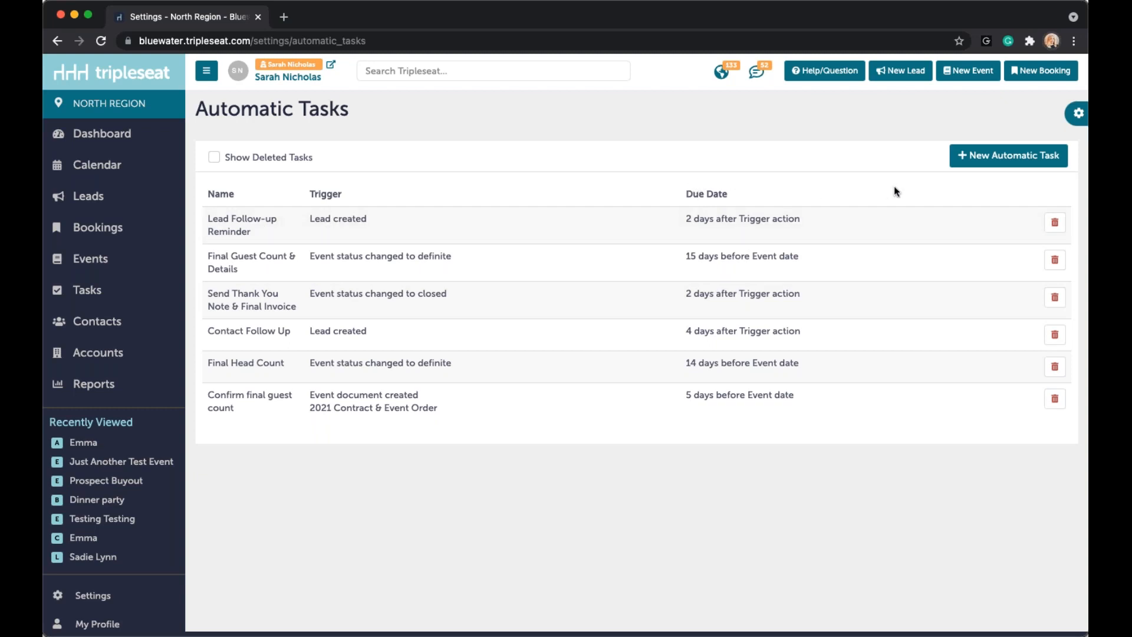
pyautogui.click(991, 158)
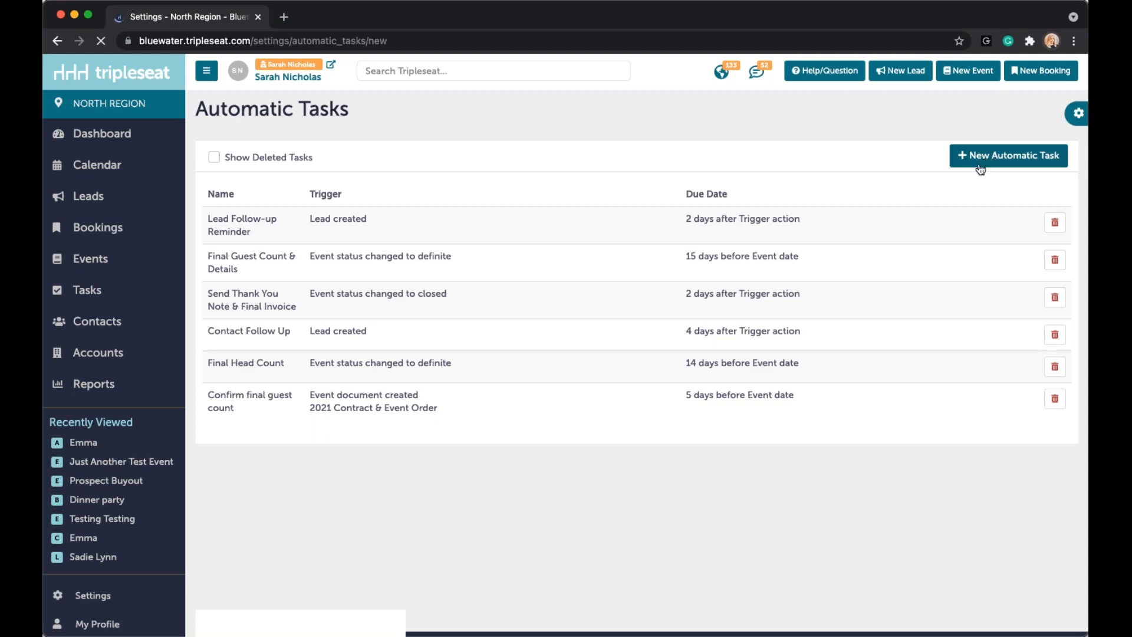
pyautogui.click(406, 185)
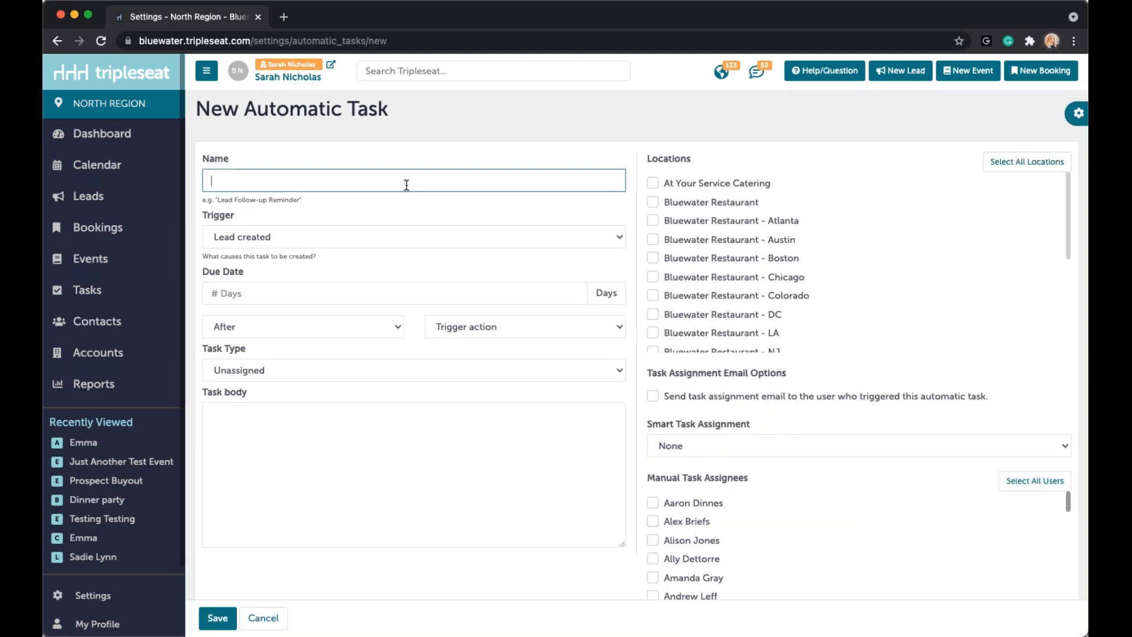
# Step: Set the new automatic task's trigger to Event payment created
pyautogui.press('Tab')
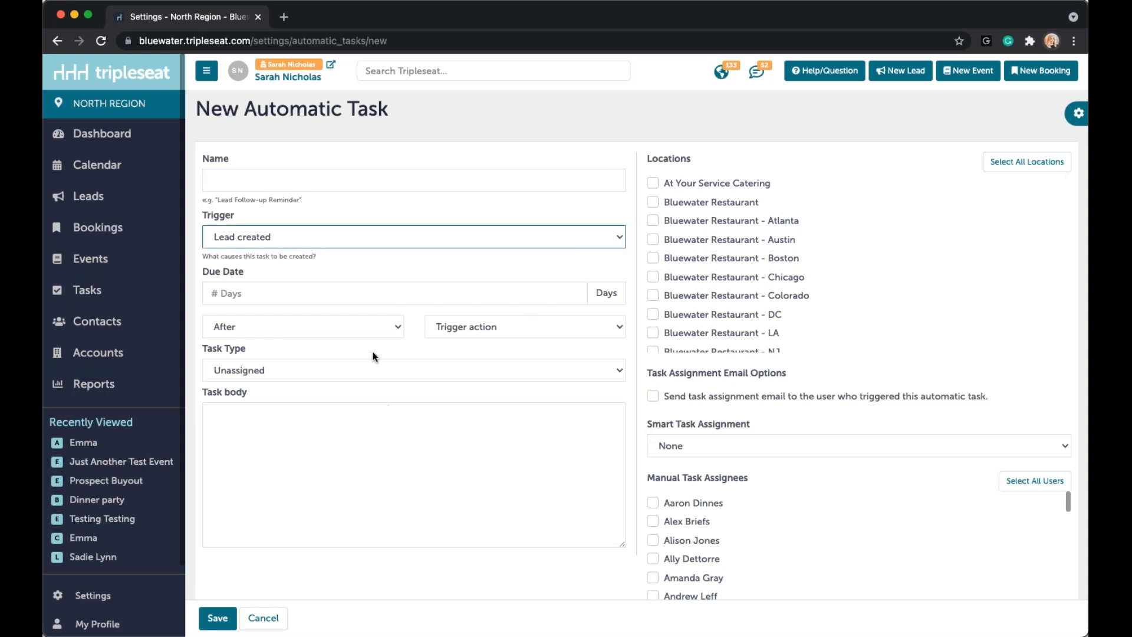
pyautogui.click(380, 366)
pyautogui.click(326, 234)
pyautogui.click(417, 302)
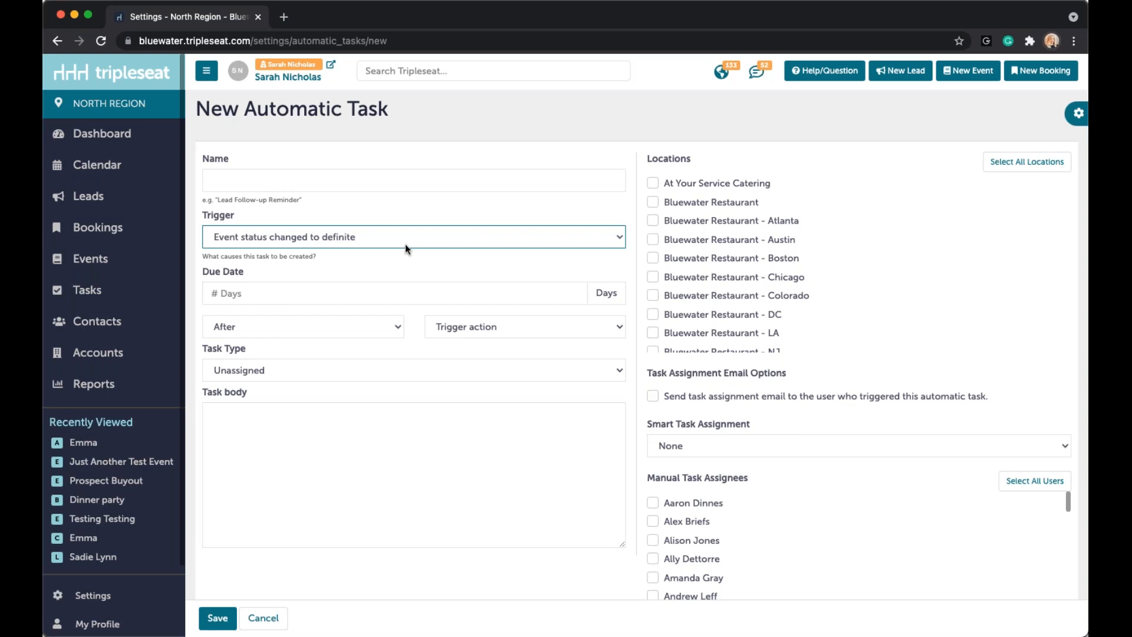
pyautogui.click(398, 325)
# Step: Look over the due date options and set the task type to Payment Reminder, leaving the task body empty
pyautogui.click(360, 297)
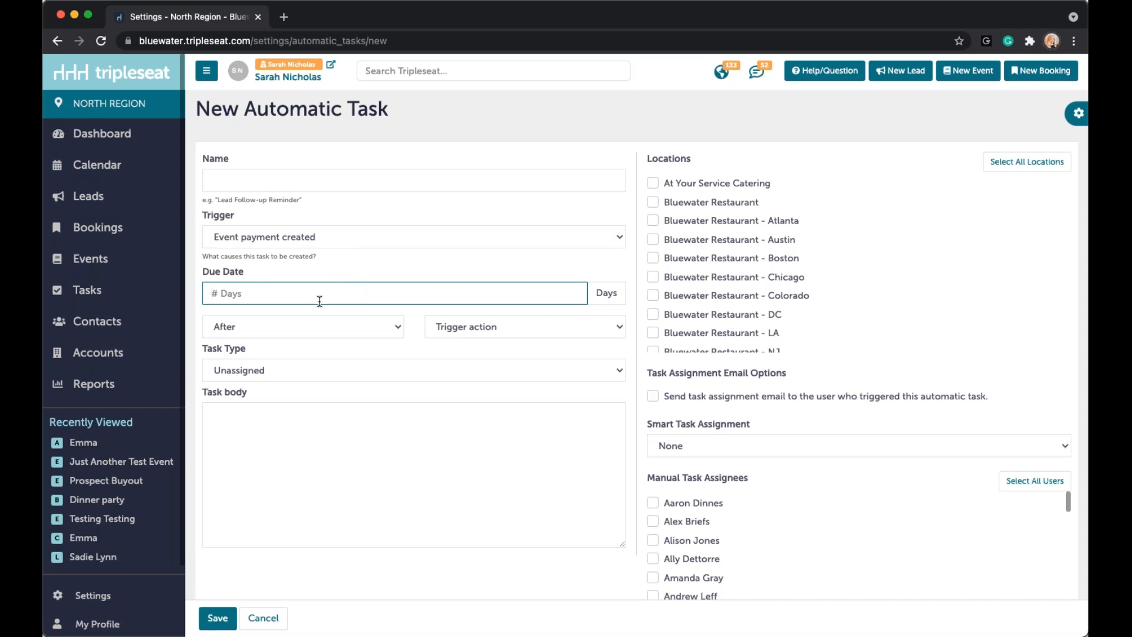
pyautogui.click(472, 331)
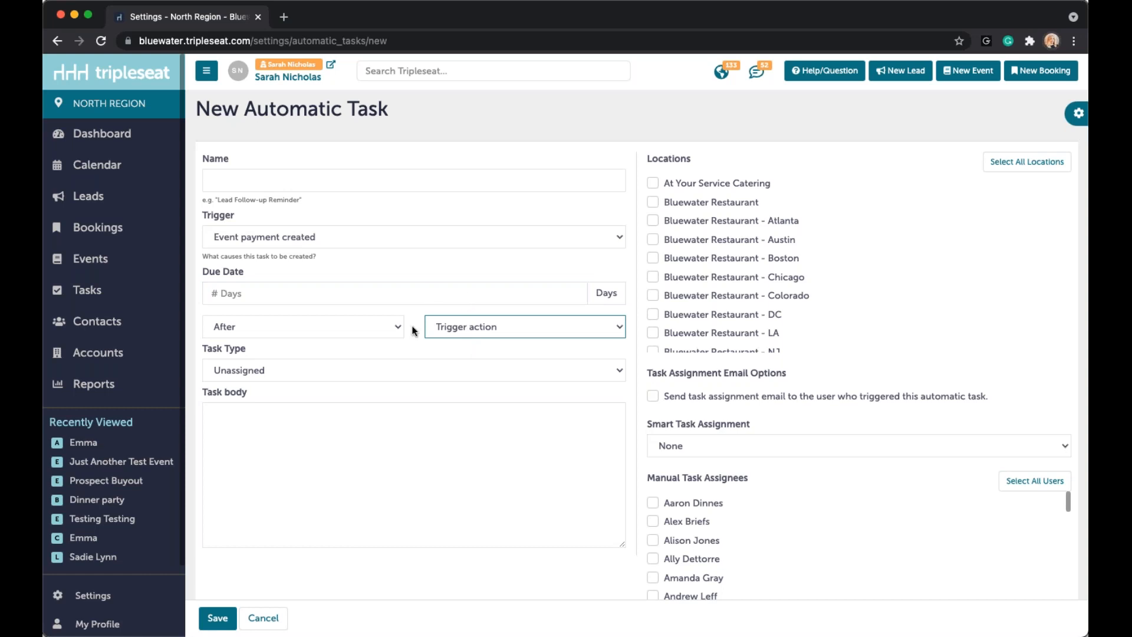
pyautogui.scroll(-2, 414, 332)
pyautogui.scroll(-2, 384, 348)
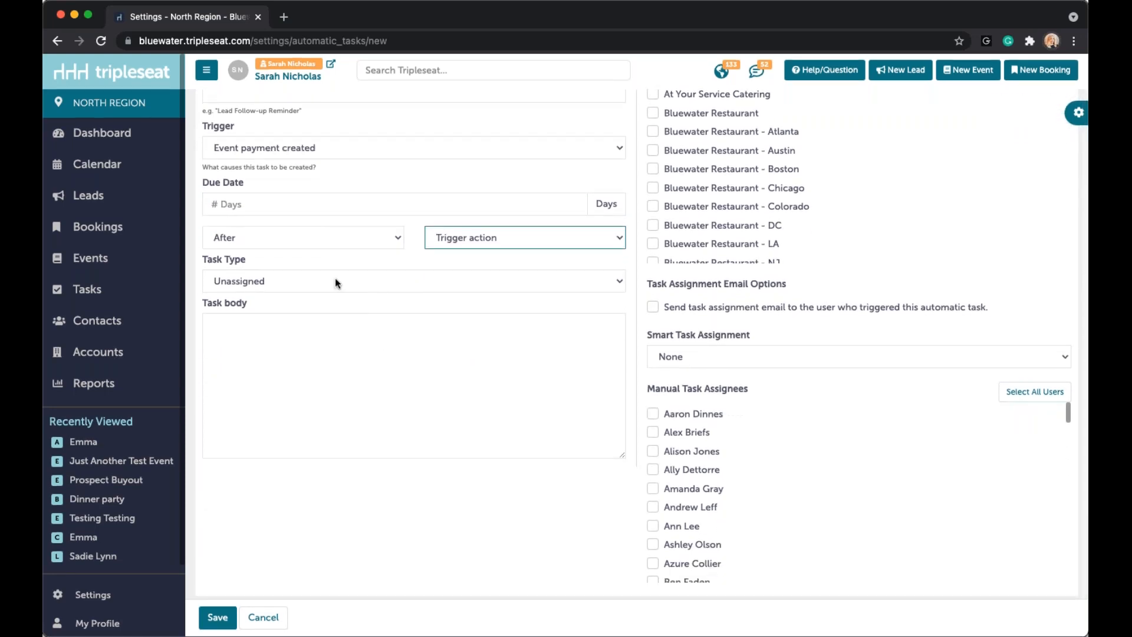
pyautogui.click(389, 288)
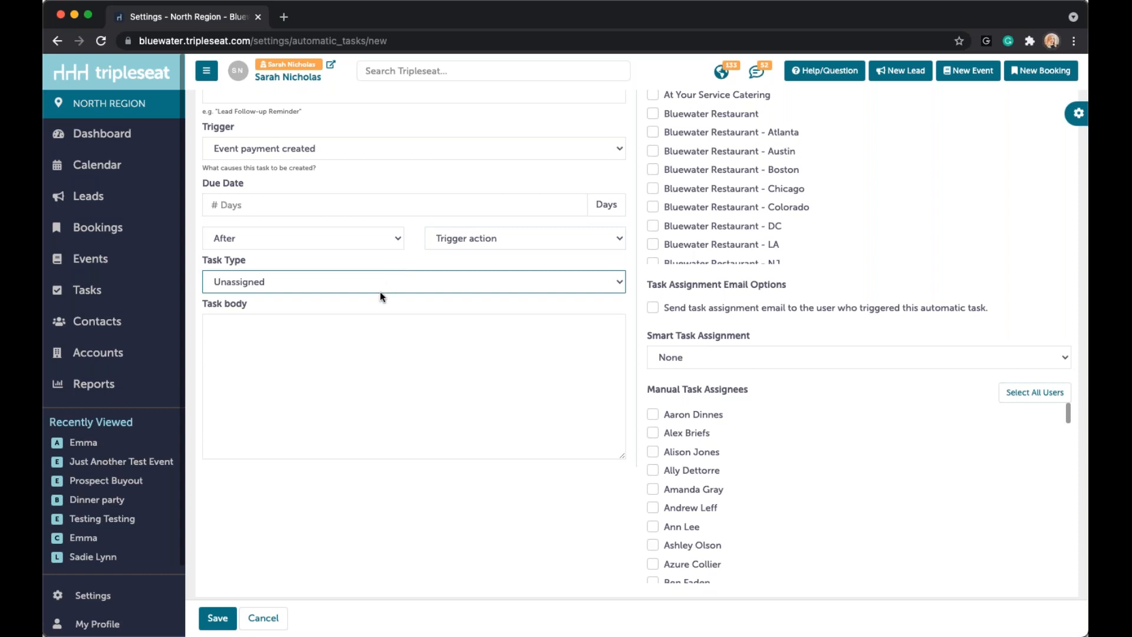
pyautogui.click(352, 346)
pyautogui.click(348, 326)
pyautogui.click(330, 365)
pyautogui.click(270, 346)
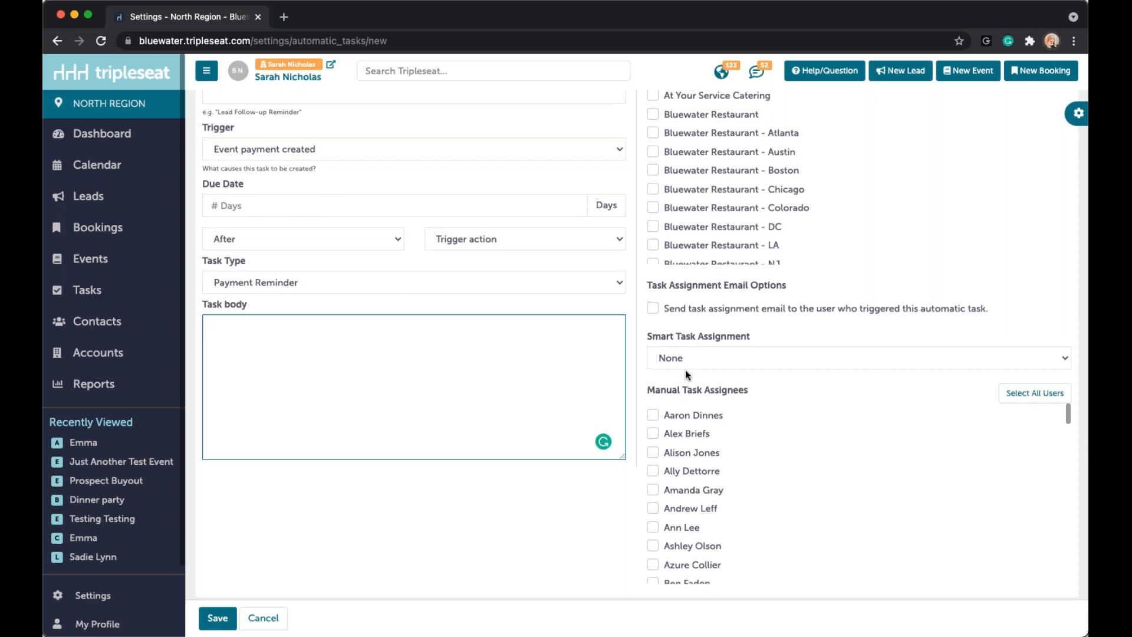
# Step: Look through the task's location choices and set Smart Task Assignment to Owner and managers
pyautogui.scroll(3, 681, 372)
pyautogui.scroll(-4, 744, 287)
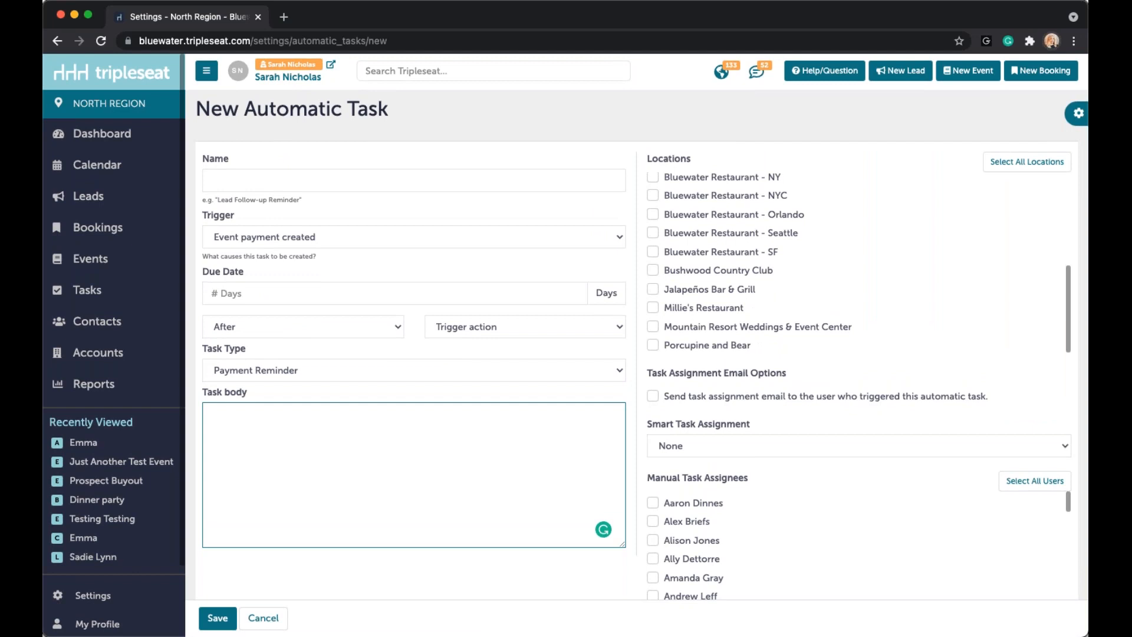
pyautogui.scroll(4, 767, 263)
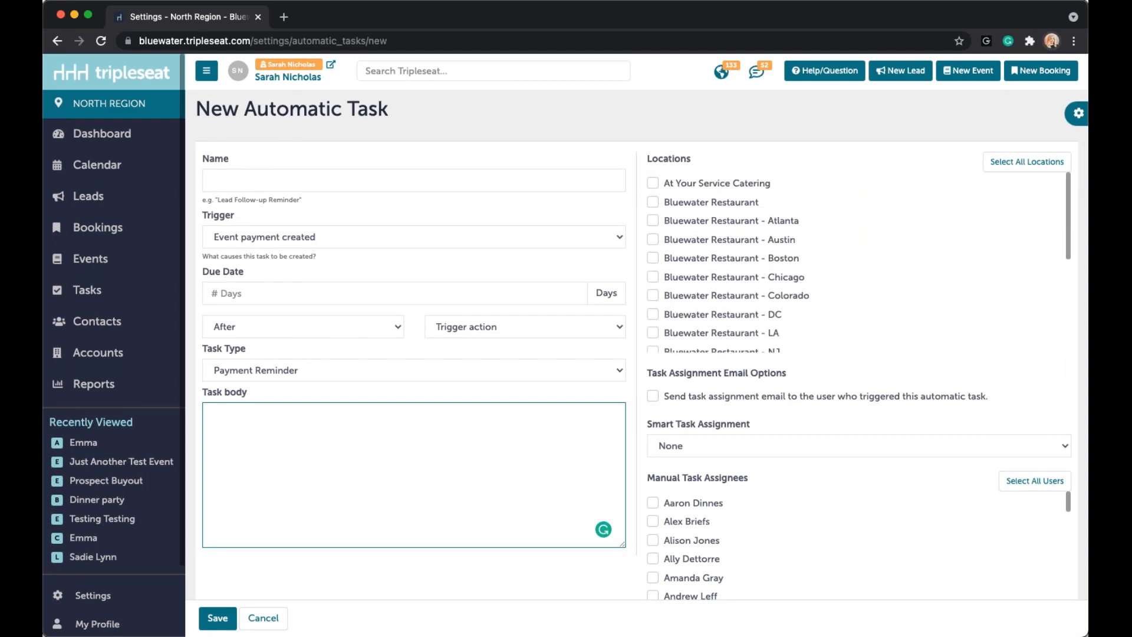
pyautogui.scroll(-3, 760, 265)
pyautogui.scroll(-3, 769, 375)
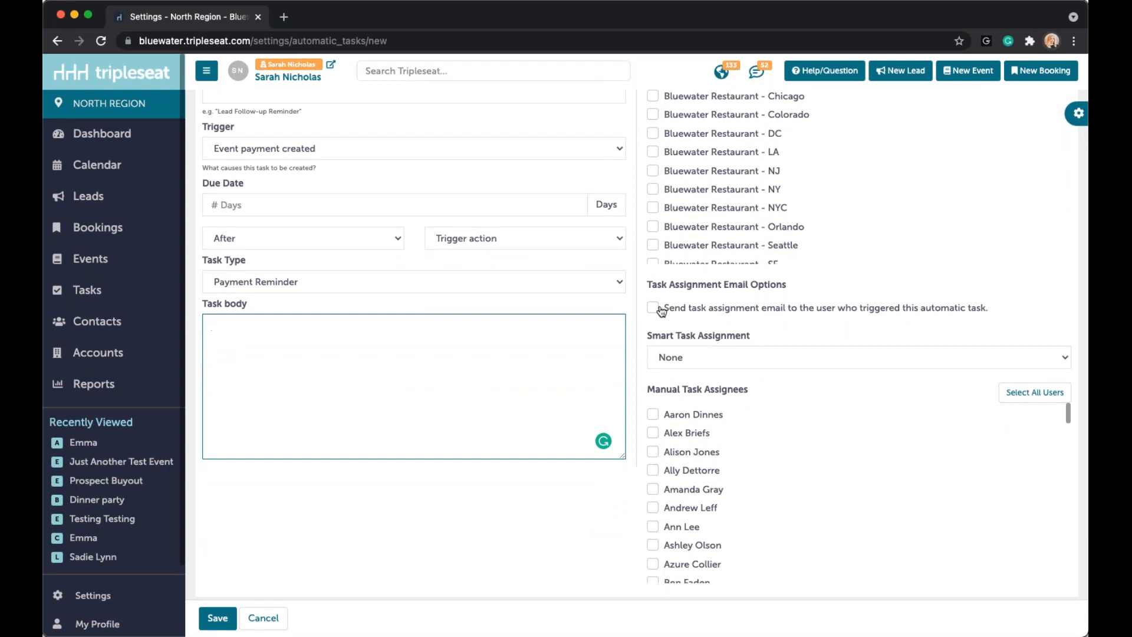
pyautogui.click(695, 356)
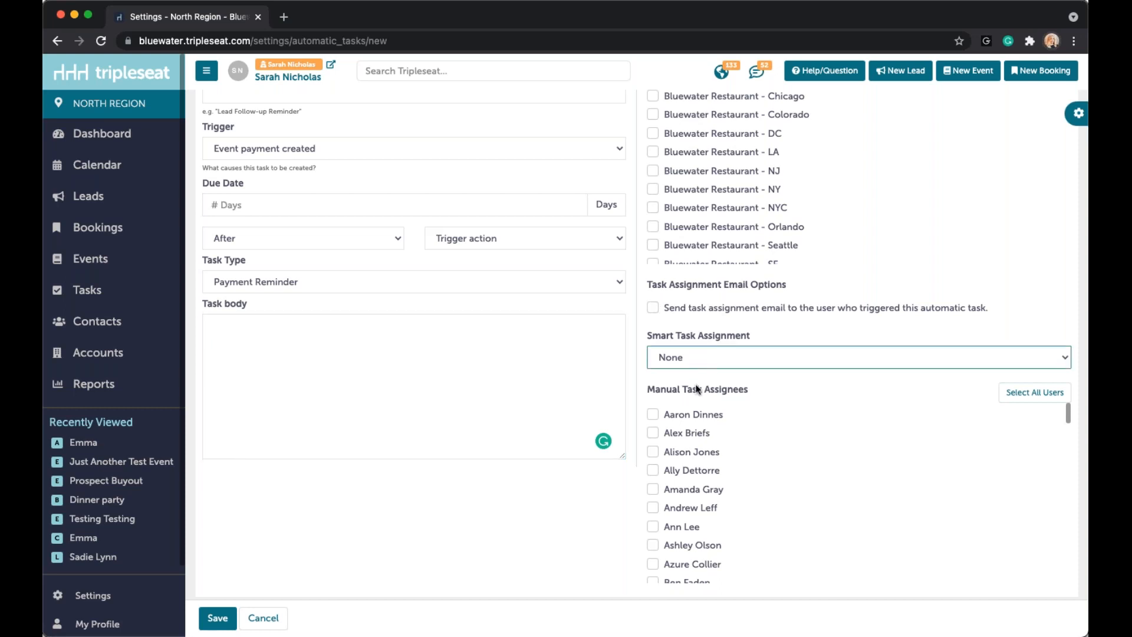
pyautogui.click(714, 368)
pyautogui.click(710, 365)
pyautogui.scroll(-1, 707, 367)
pyautogui.scroll(-1, 632, 459)
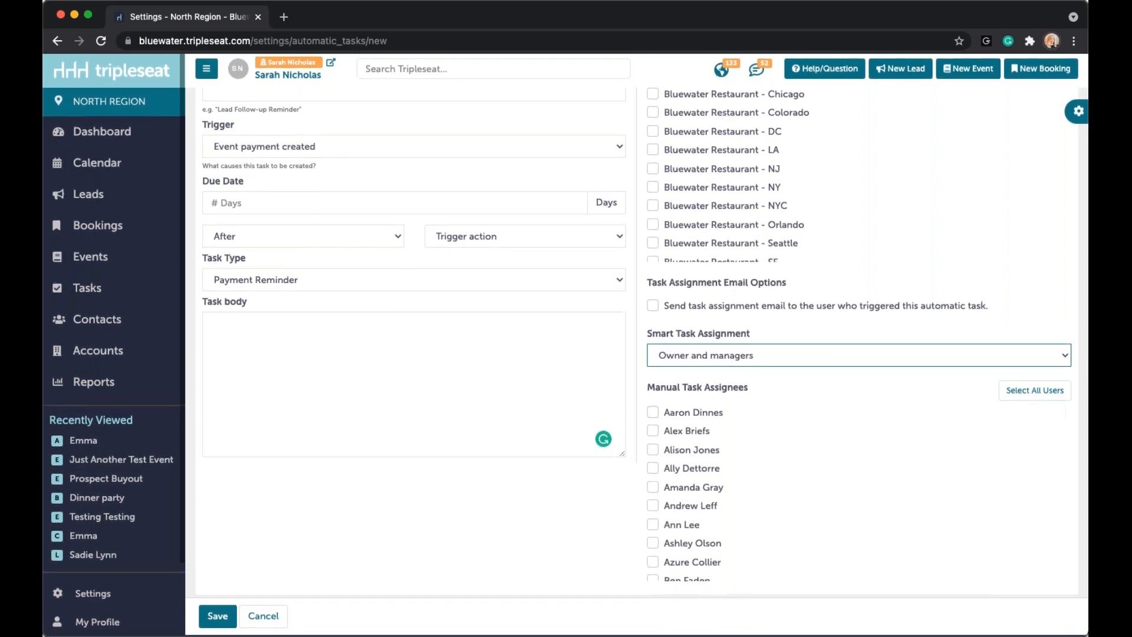
# Step: Browse the manual task assignees, set Smart Task Assignment to None, and try selecting one user before clearing the selection
pyautogui.scroll(-5, 729, 507)
pyautogui.scroll(5, 729, 507)
pyautogui.scroll(-5, 740, 465)
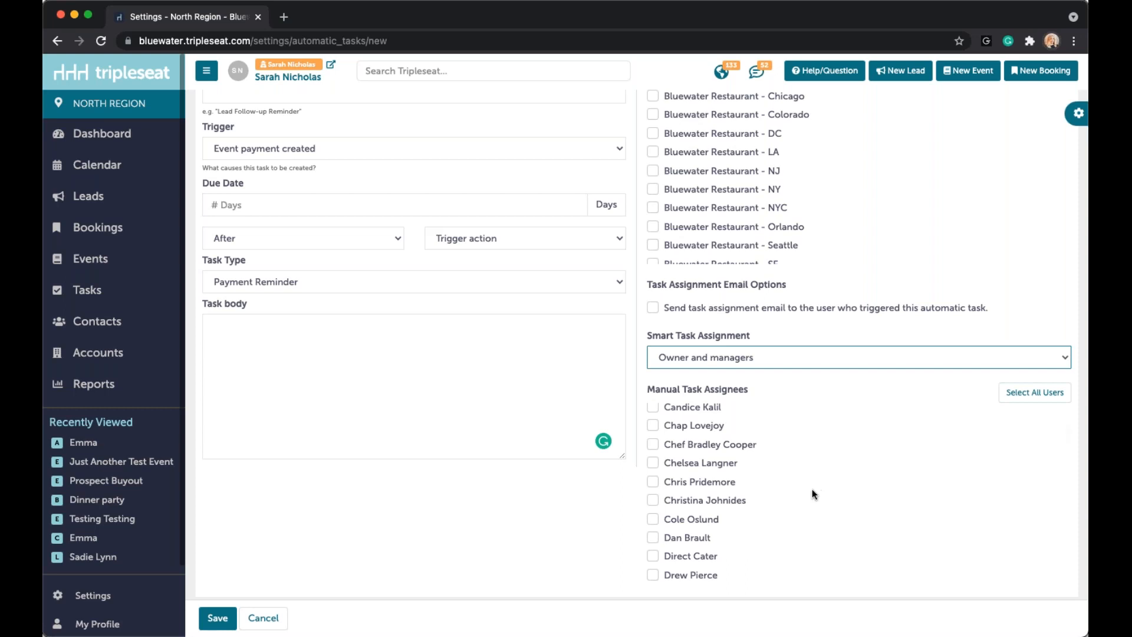
pyautogui.click(745, 354)
pyautogui.click(714, 313)
pyautogui.click(671, 447)
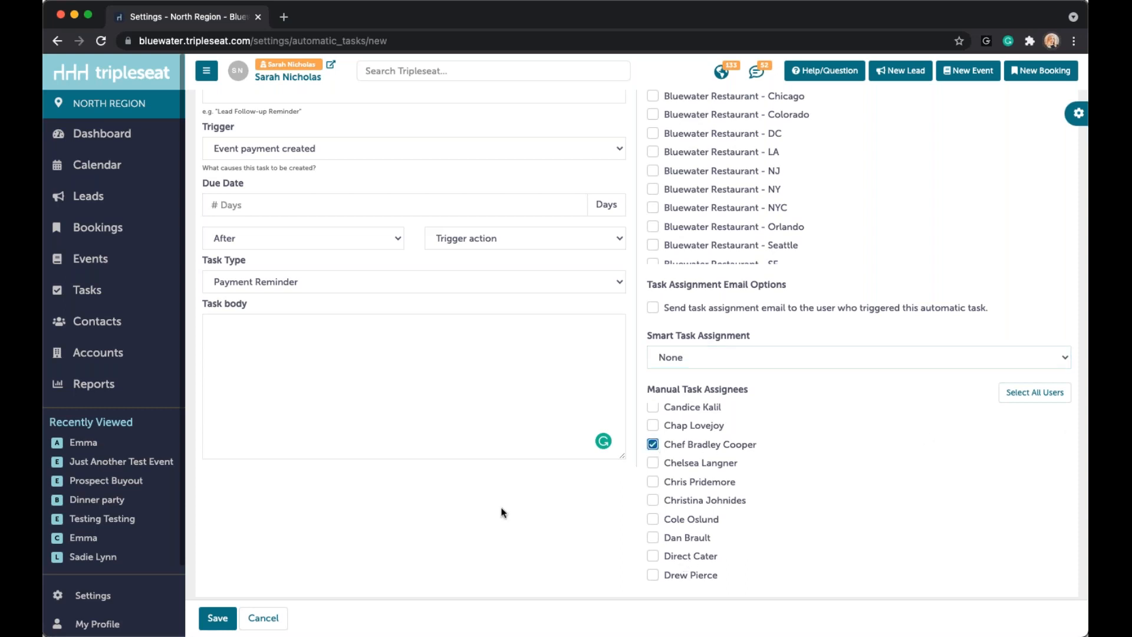
pyautogui.click(697, 446)
# Step: Discard the new automatic task without saving and return to the main settings page
pyautogui.scroll(3, 413, 536)
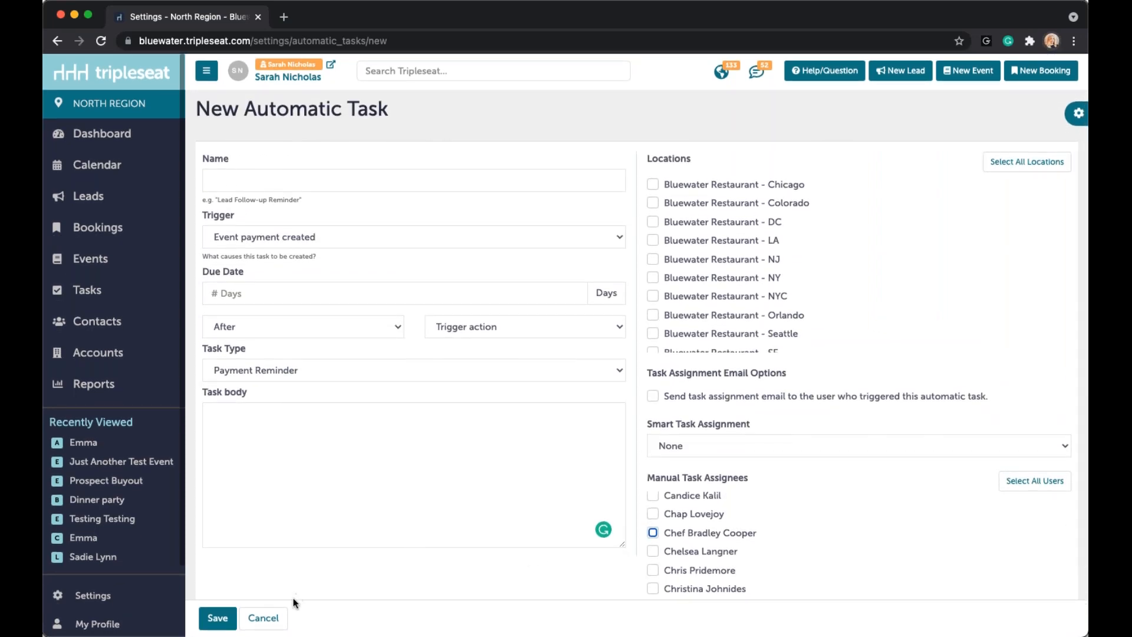
pyautogui.click(277, 616)
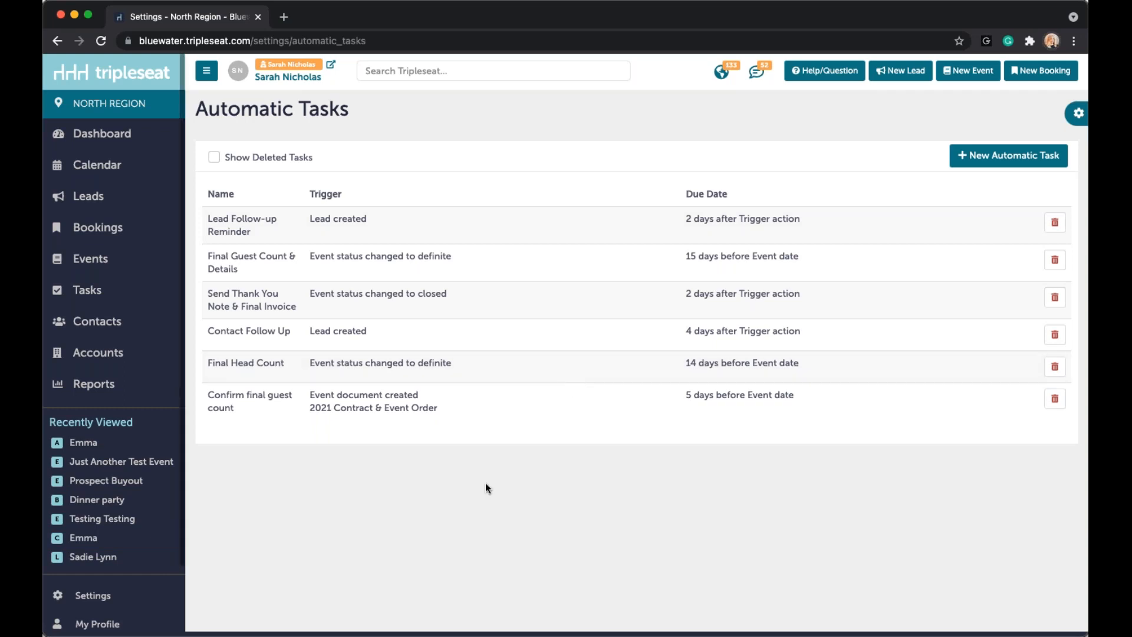
pyautogui.click(146, 594)
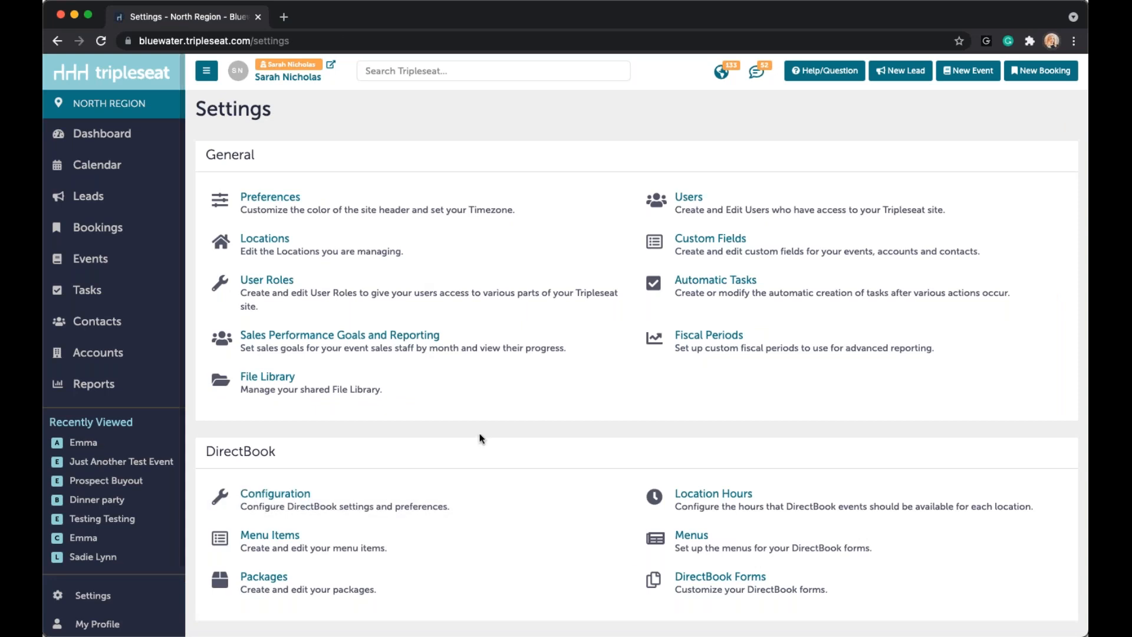
# Step: Look over the DirectBook and Discussions settings and open Discussion Groups
pyautogui.scroll(-4, 480, 448)
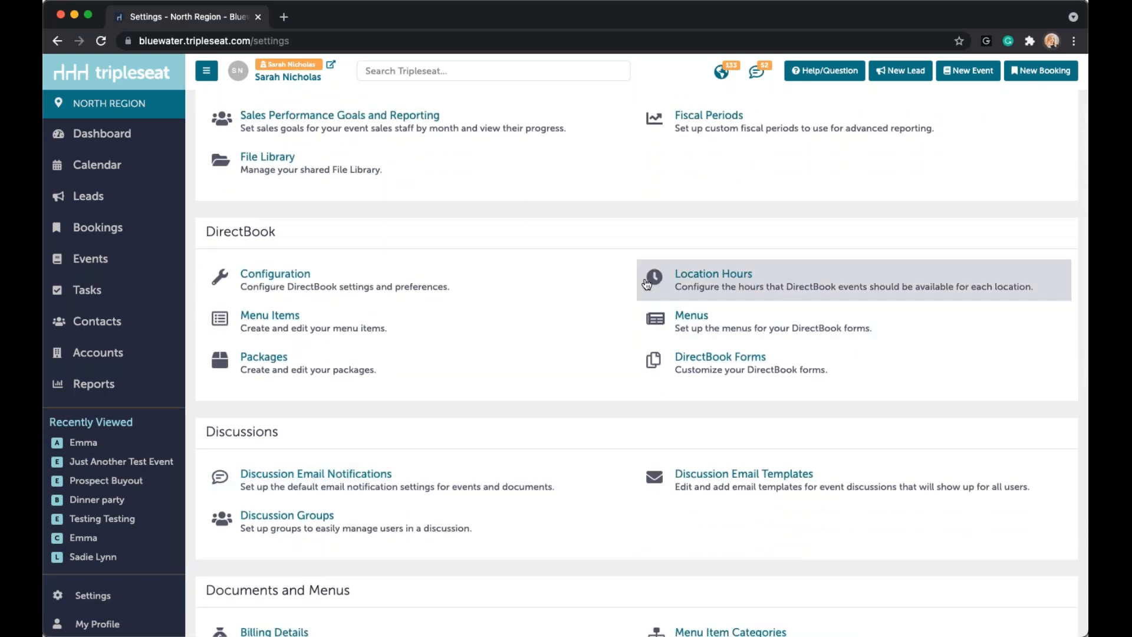
pyautogui.scroll(-1, 471, 401)
pyautogui.scroll(-1, 472, 399)
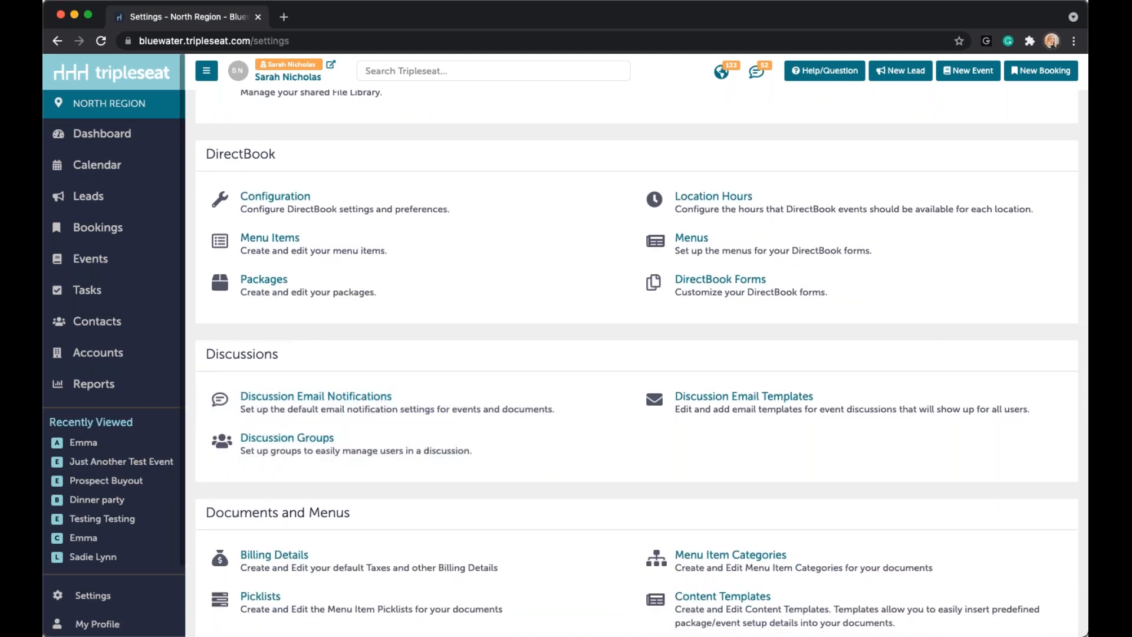
pyautogui.click(318, 450)
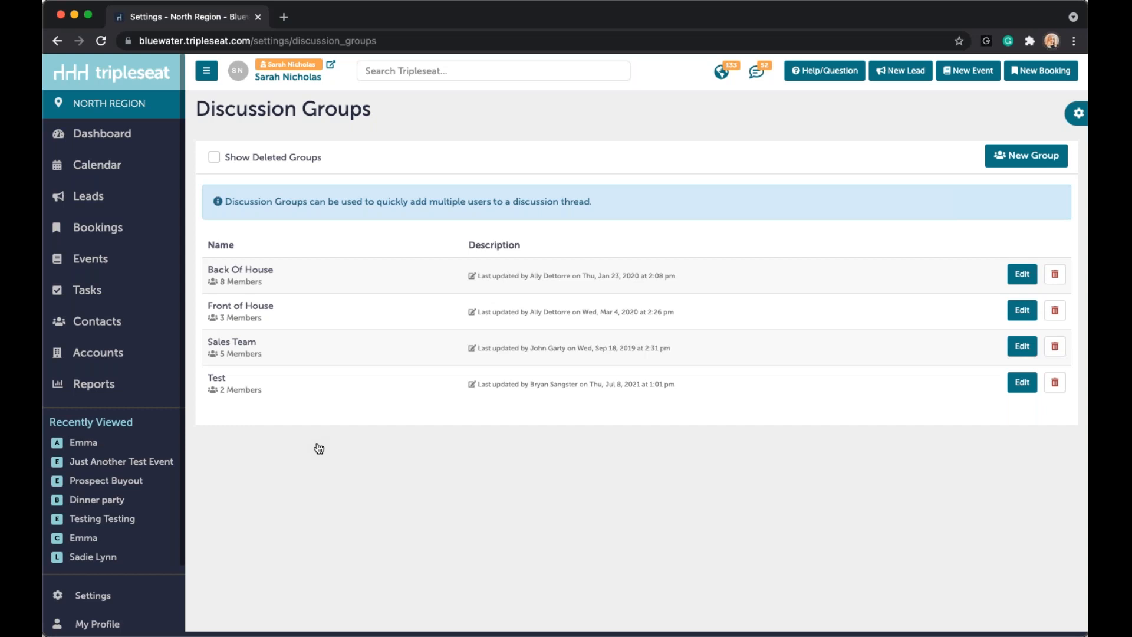
# Step: Open the Back Of House discussion group, review its member list, and leave it without saving
pyautogui.click(363, 289)
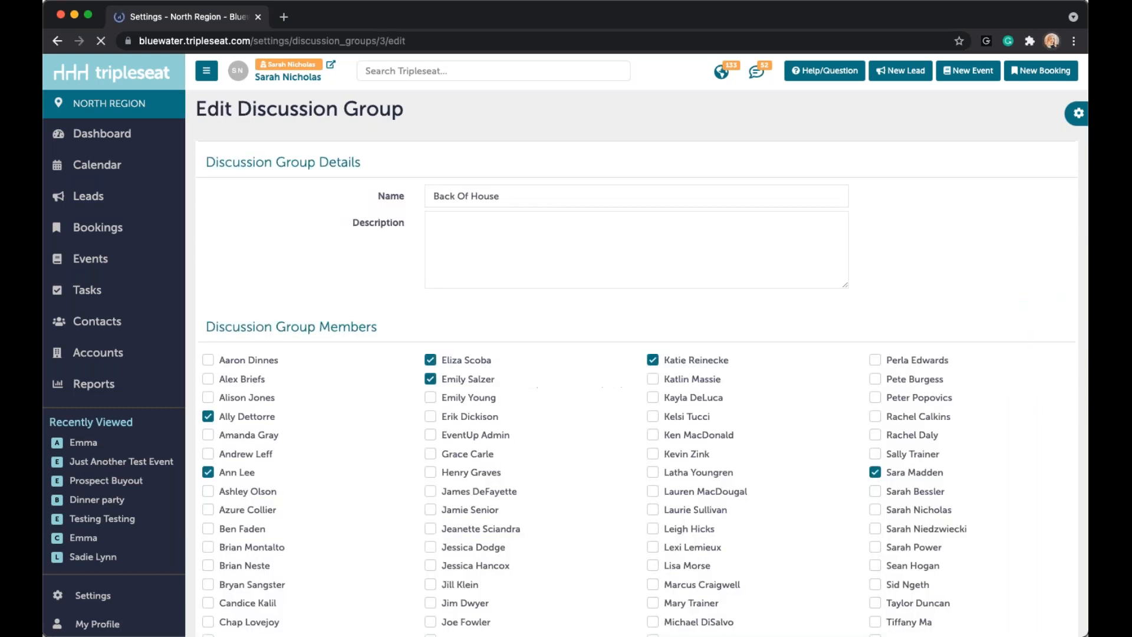
pyautogui.scroll(-1, 539, 460)
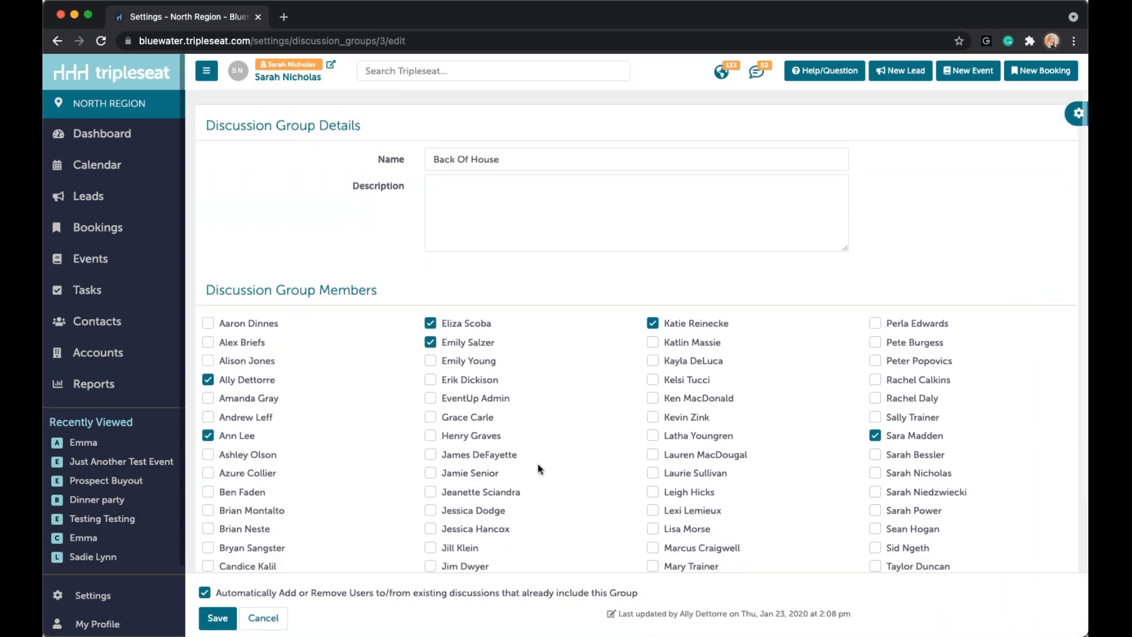
pyautogui.scroll(-1, 553, 469)
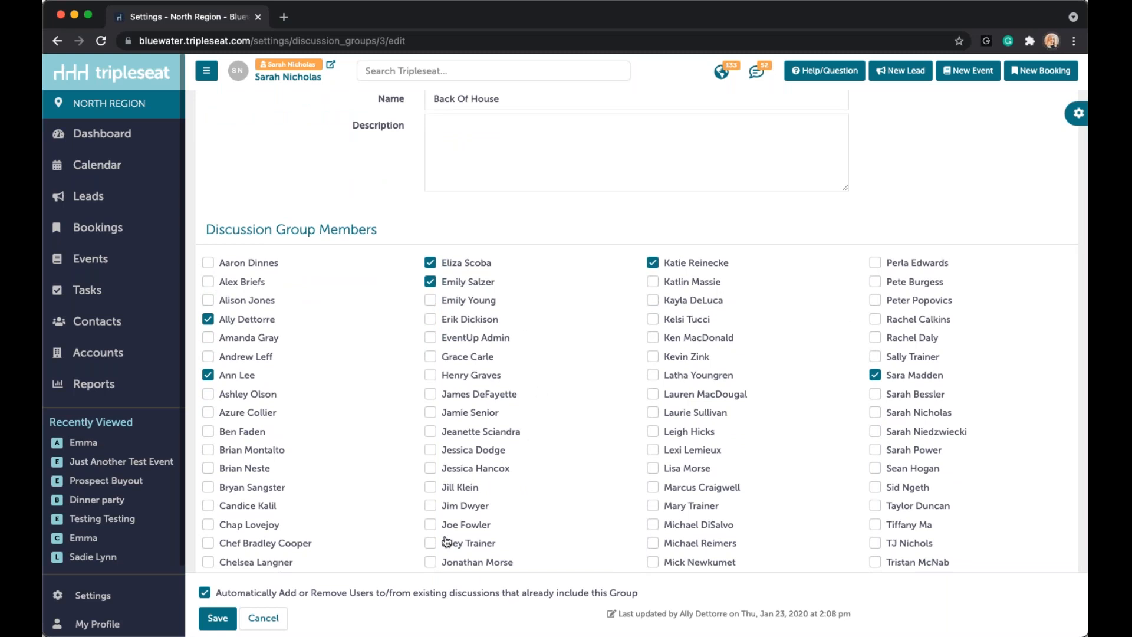
pyautogui.scroll(-3, 374, 550)
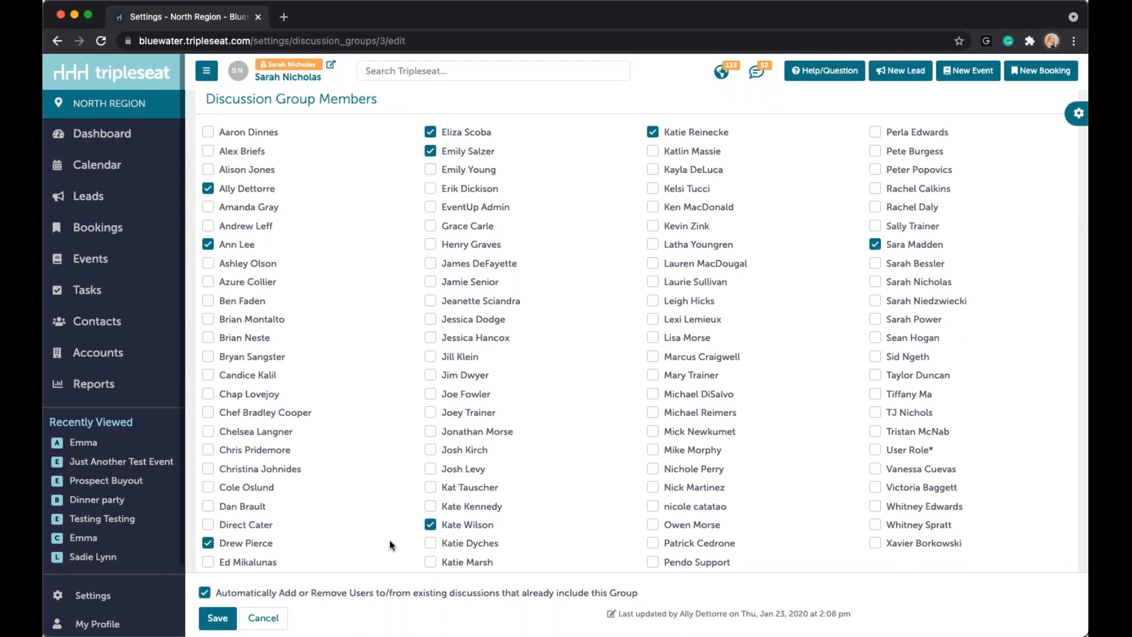
pyautogui.click(261, 625)
# Step: Open the recently viewed Just Another Test Event and show its discussions
pyautogui.click(162, 463)
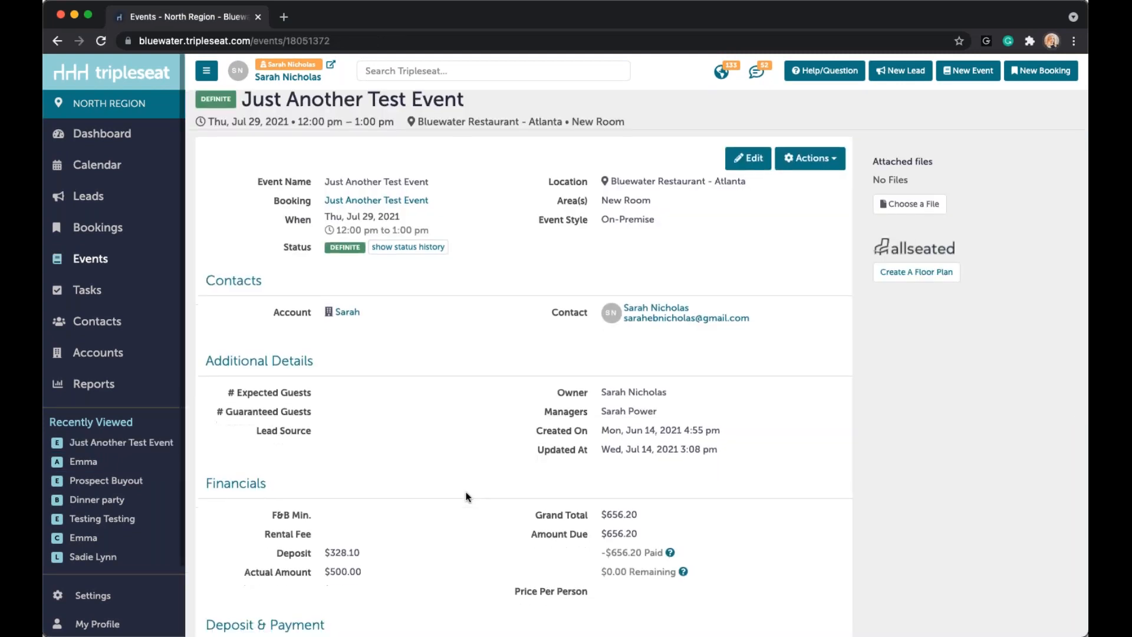
pyautogui.scroll(-10, 466, 496)
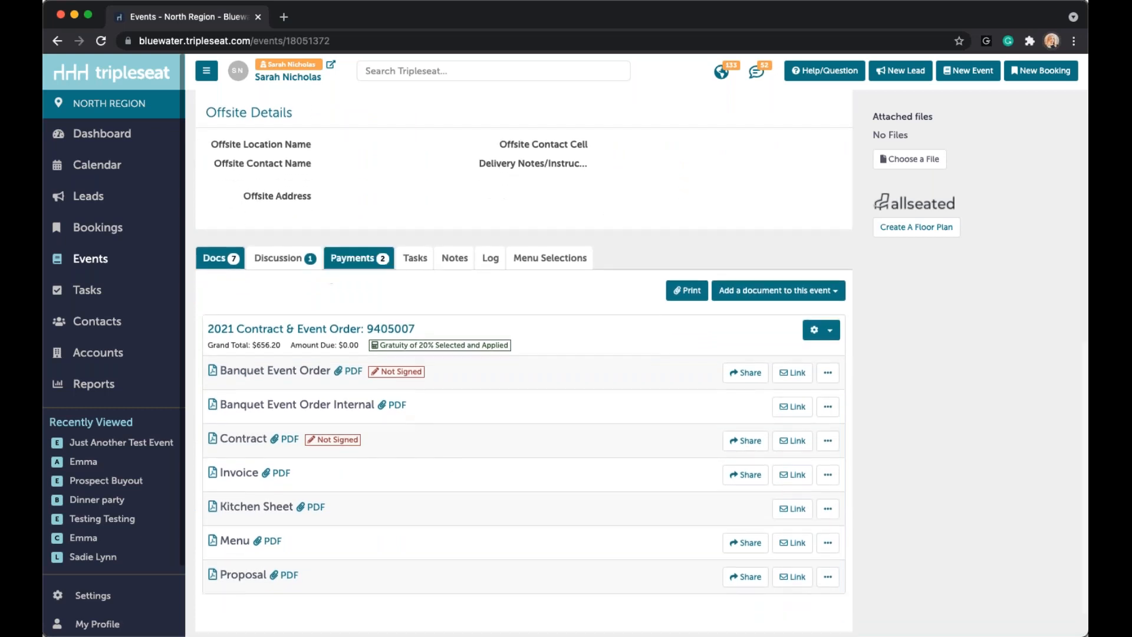
pyautogui.click(281, 258)
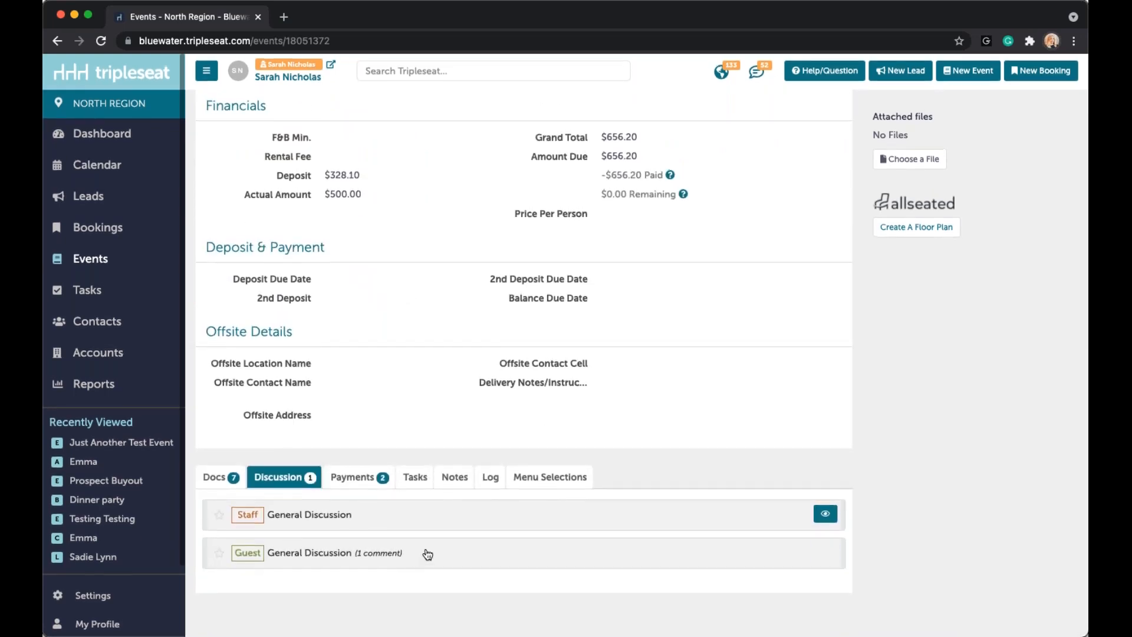
# Step: Expand the event's guest General Discussion and review the message in it
pyautogui.click(427, 554)
pyautogui.scroll(-3, 448, 531)
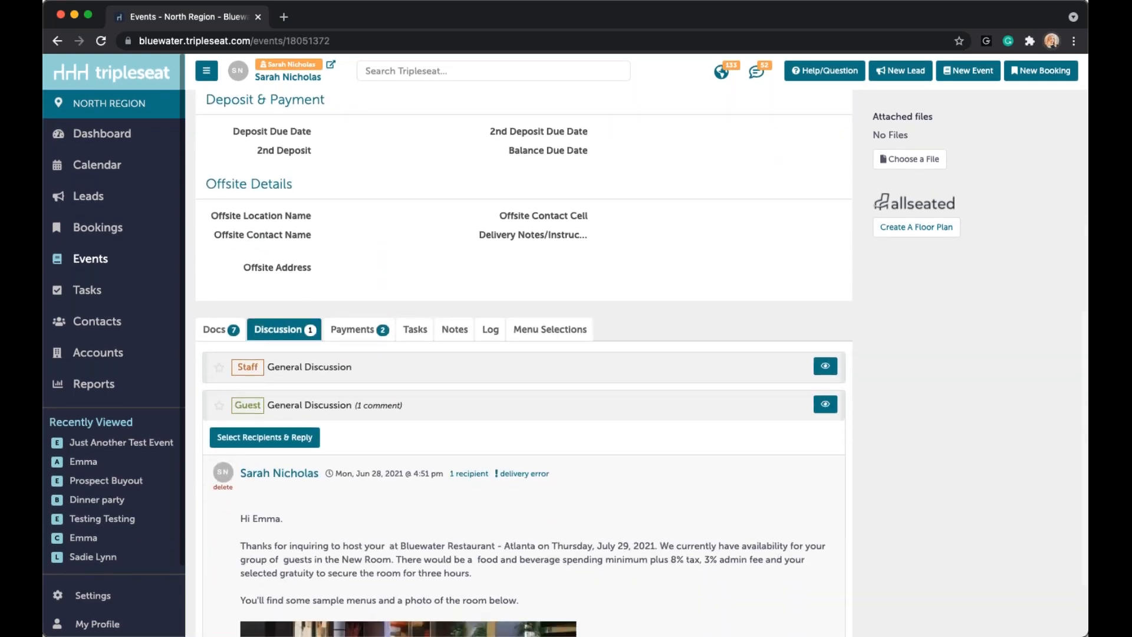
pyautogui.click(480, 550)
pyautogui.scroll(-4, 480, 548)
pyautogui.scroll(7, 480, 549)
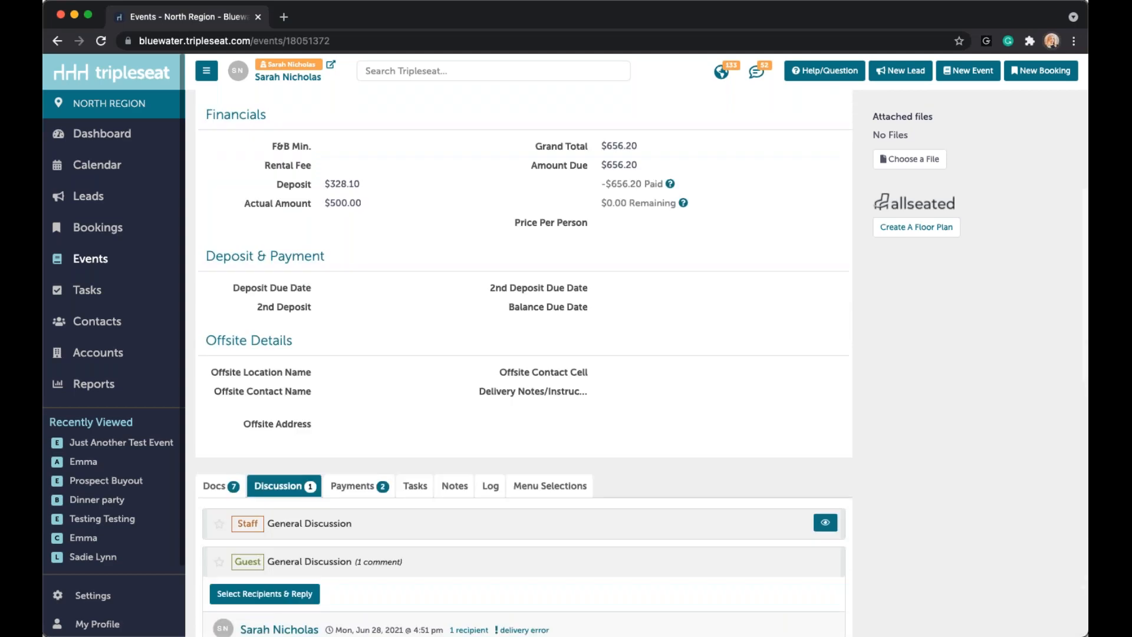
pyautogui.scroll(5, 480, 371)
pyautogui.scroll(-8, 480, 377)
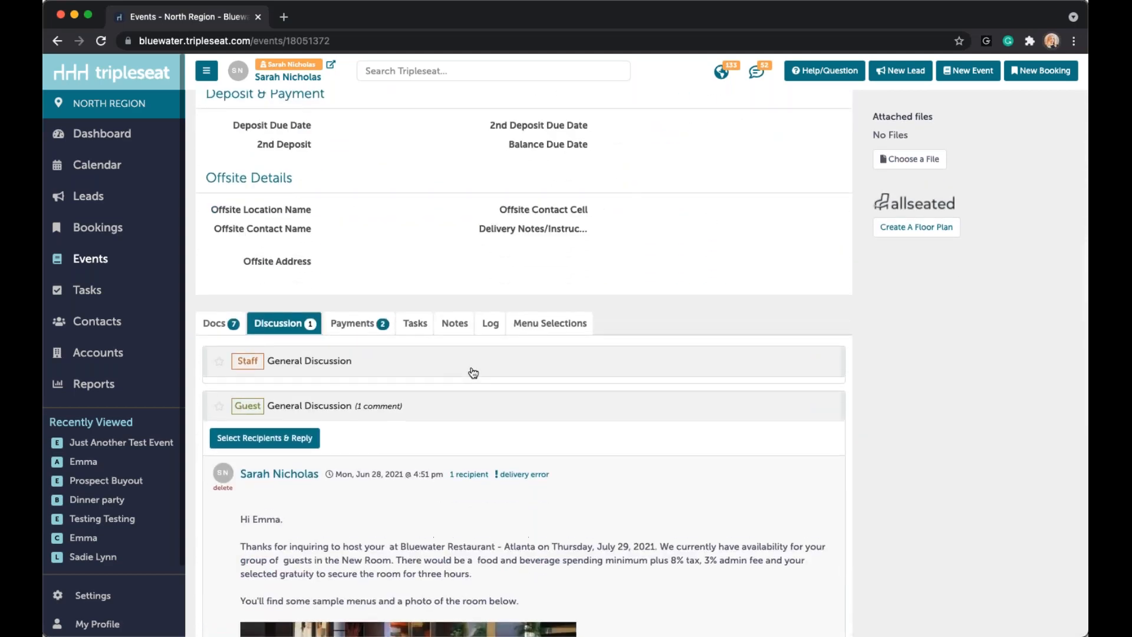
# Step: Start an email in the staff General Discussion, replace the staff recipient with the Back Of House group, and cancel the email
pyautogui.click(473, 373)
pyautogui.click(760, 434)
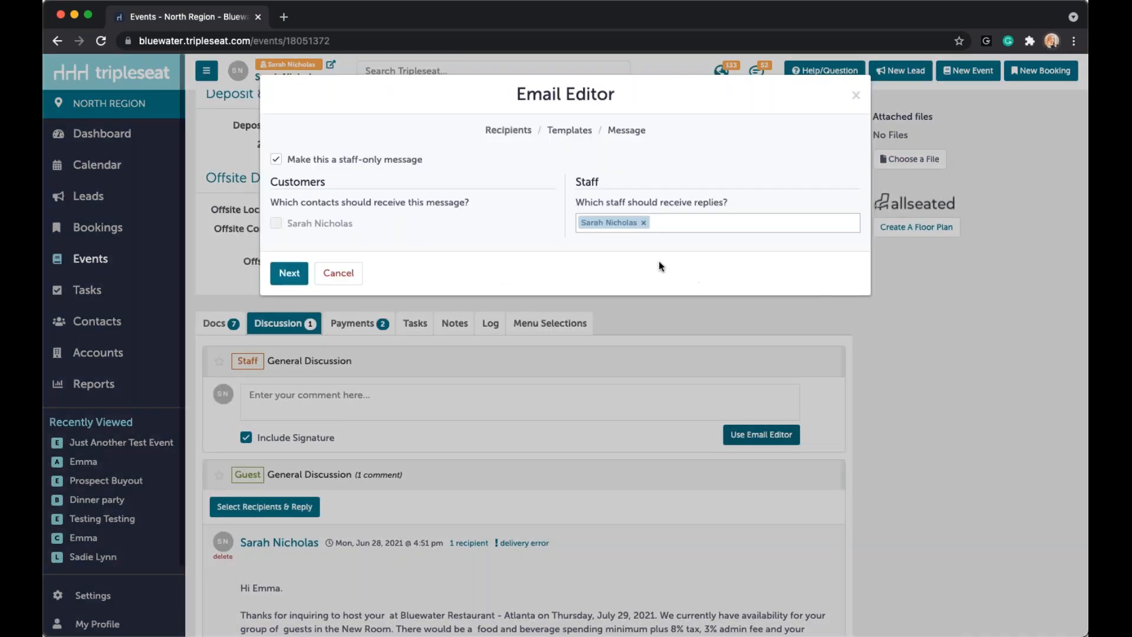
pyautogui.click(644, 223)
pyautogui.write('back of hou')
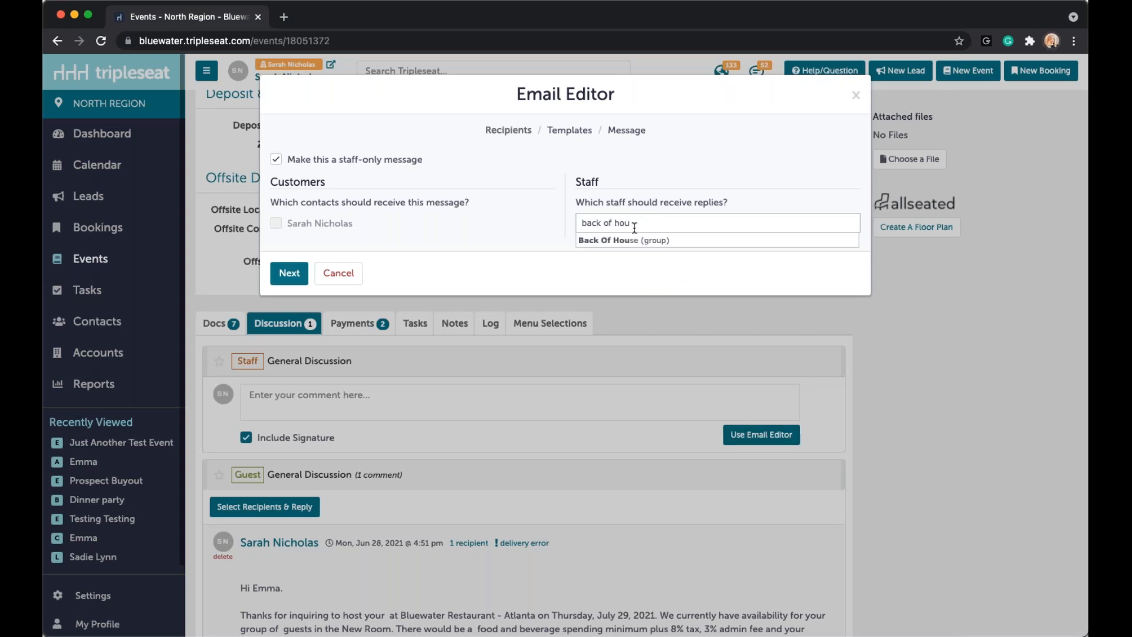
pyautogui.click(628, 240)
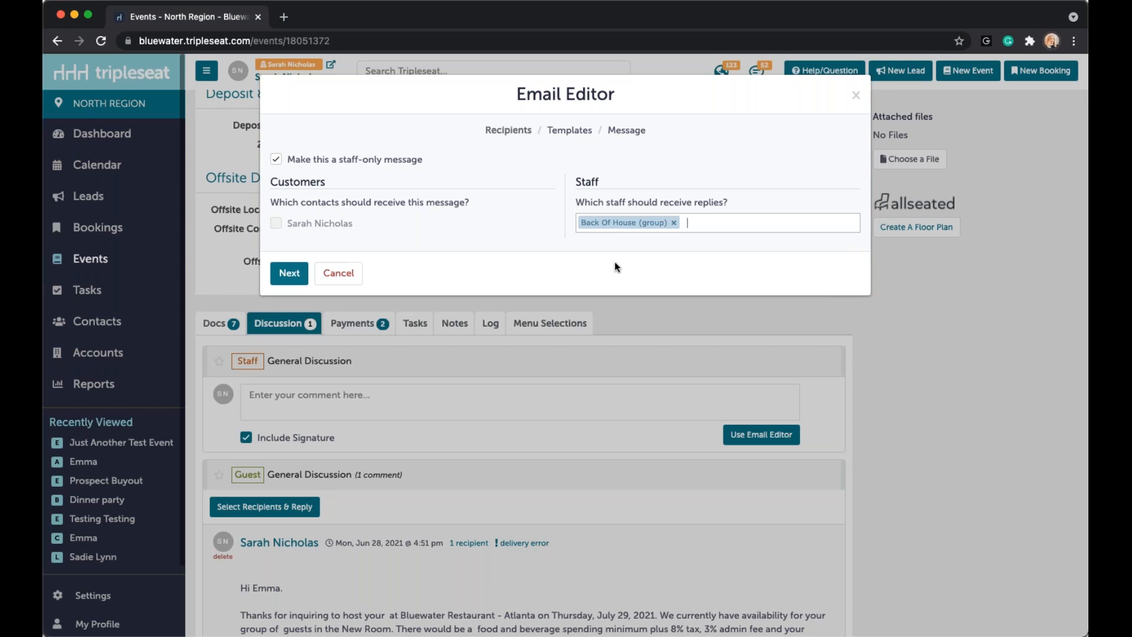
pyautogui.click(344, 274)
# Step: Go back to the settings and reopen Discussion Groups
pyautogui.click(158, 596)
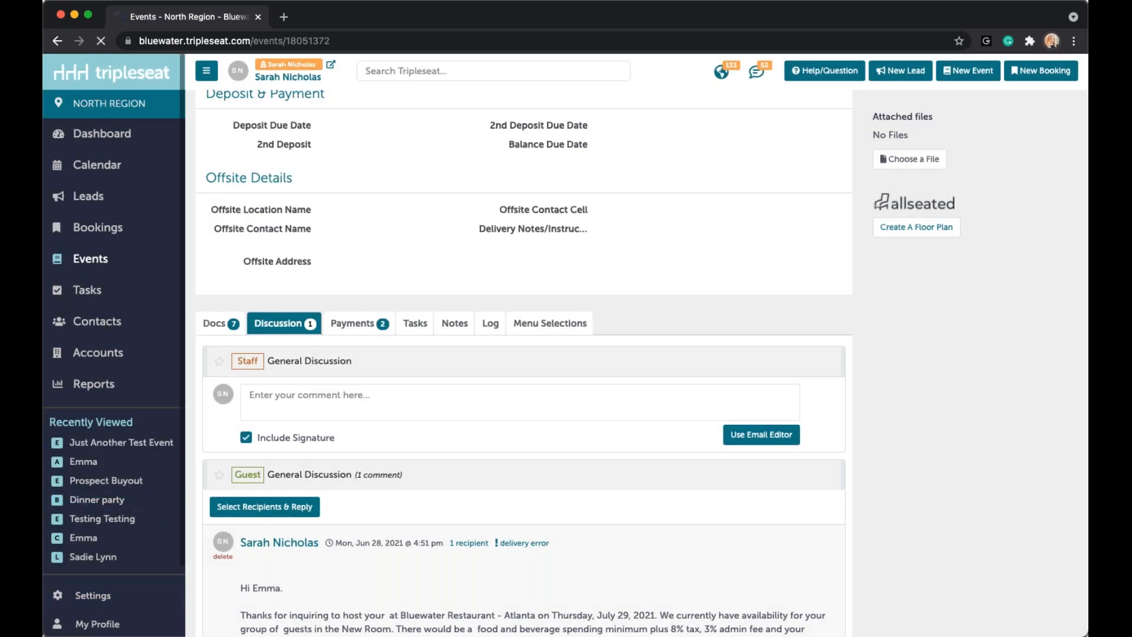
pyautogui.scroll(-5, 387, 401)
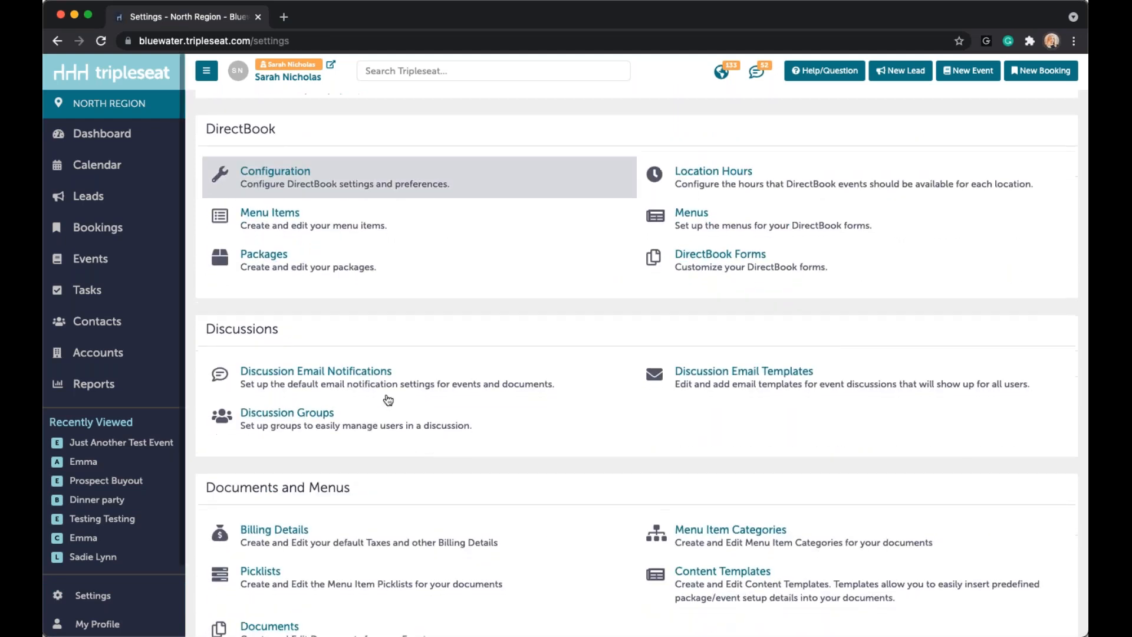
pyautogui.click(386, 423)
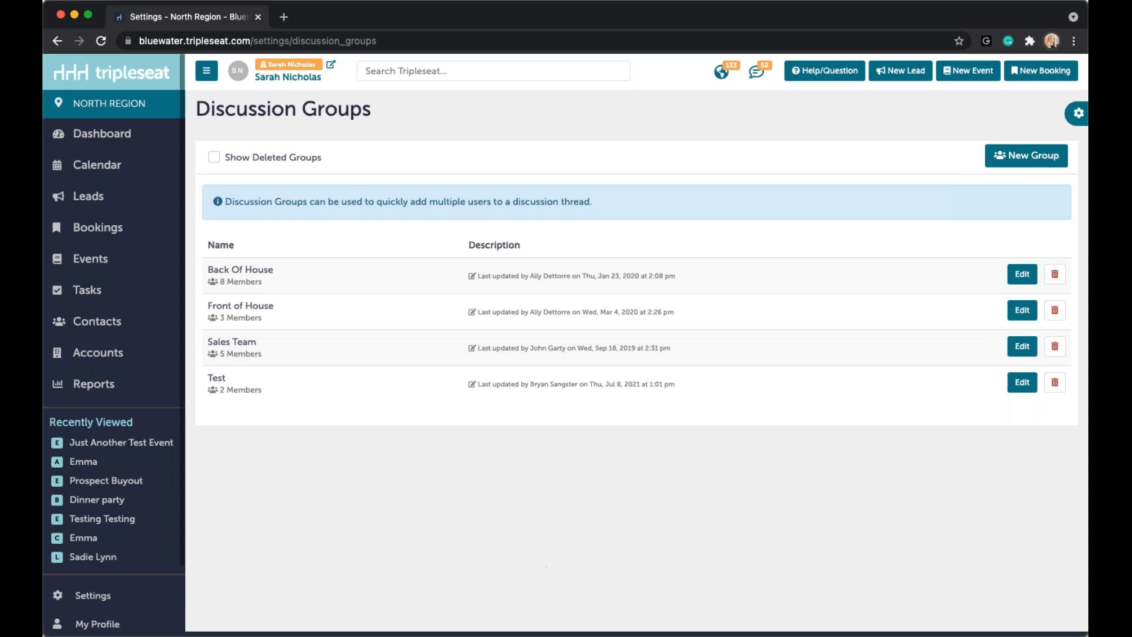
# Step: Return to the settings overview and open Discussion Email Templates
pyautogui.click(115, 596)
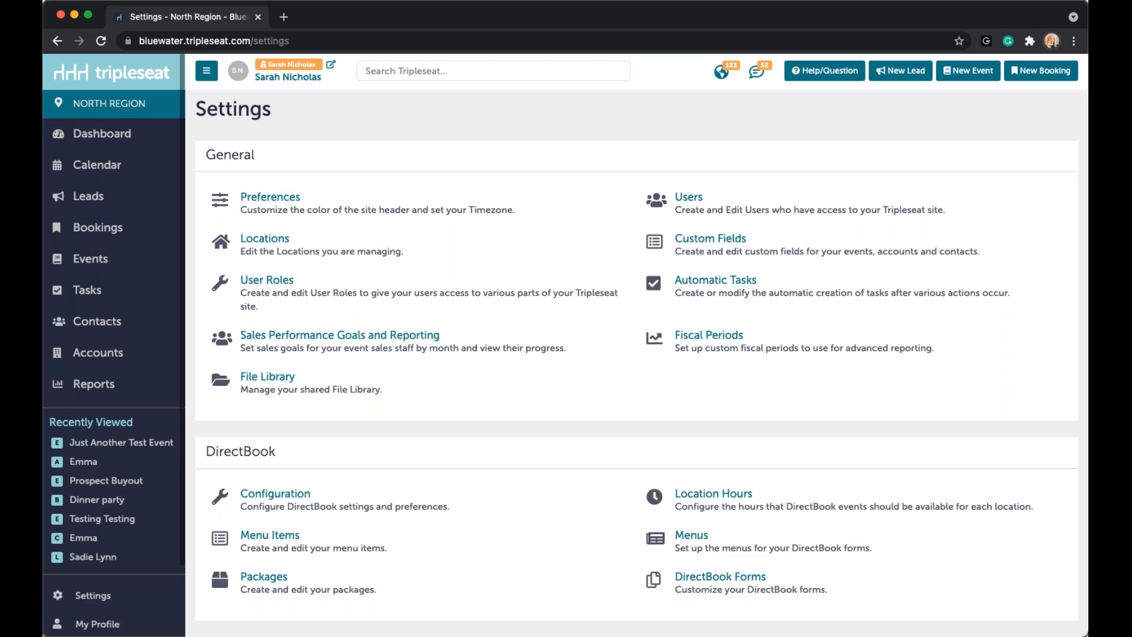
pyautogui.scroll(-5, 809, 472)
pyautogui.scroll(-3, 813, 475)
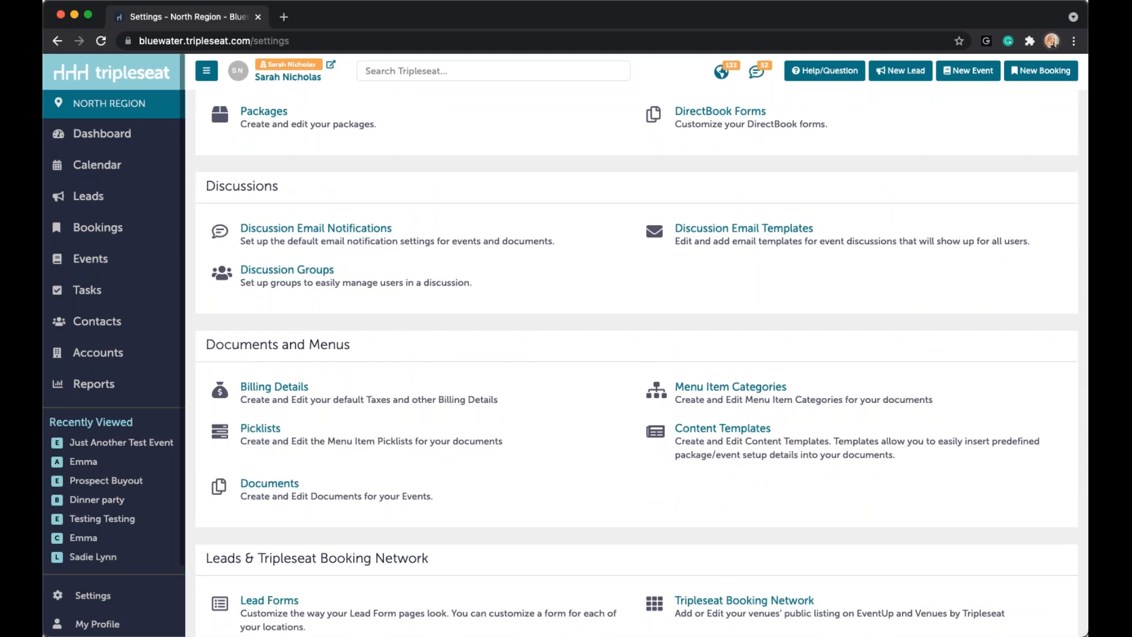
pyautogui.click(728, 232)
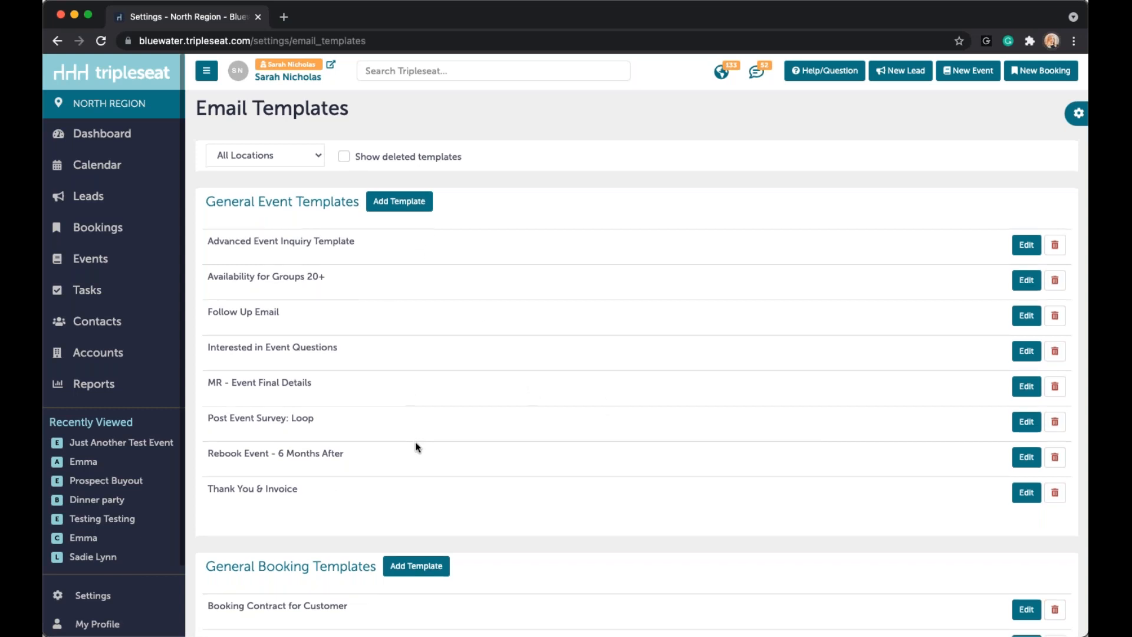
# Step: Examine the email templates in the event, booking, document, lead and payment categories
pyautogui.scroll(-2, 415, 441)
pyautogui.scroll(-3, 411, 508)
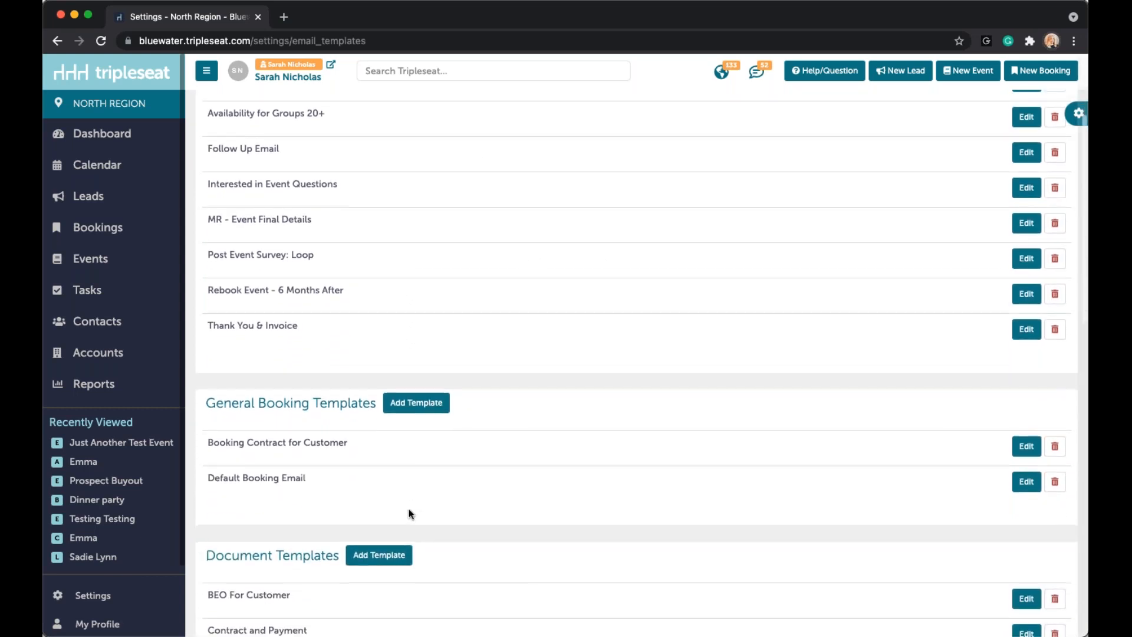
pyautogui.scroll(2, 418, 497)
pyautogui.scroll(-6, 418, 493)
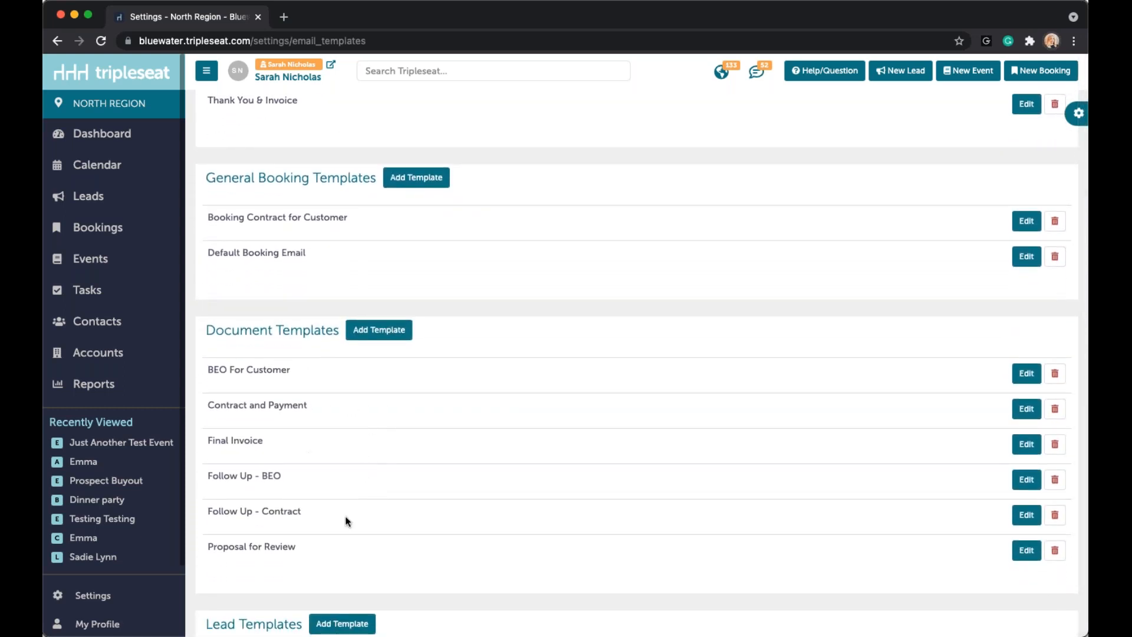
pyautogui.scroll(-6, 356, 518)
pyautogui.scroll(-6, 356, 519)
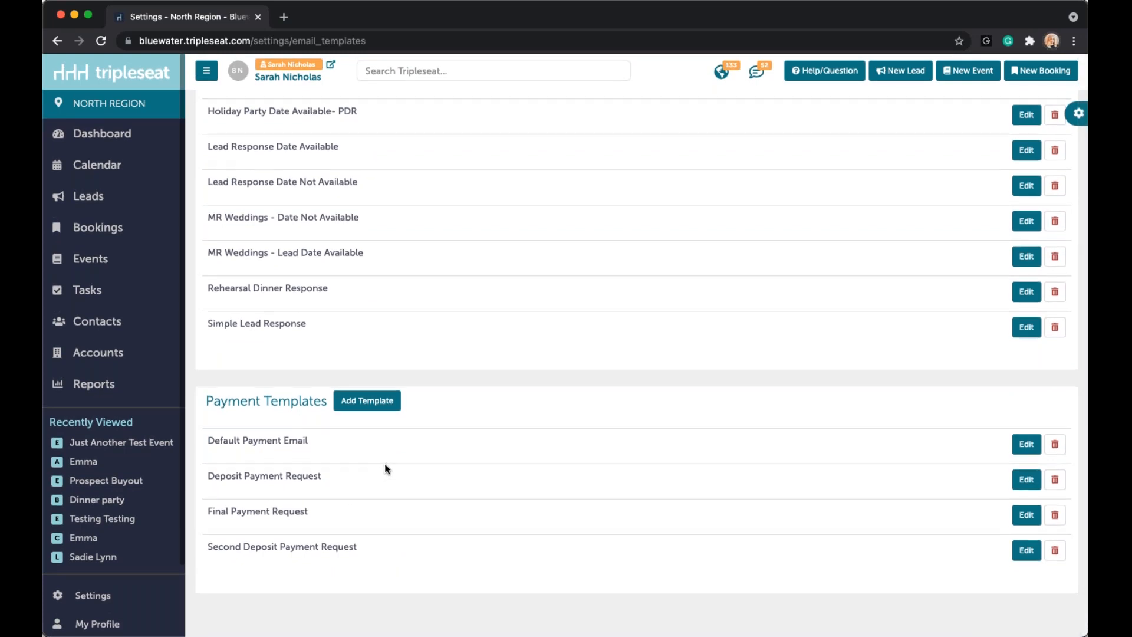
pyautogui.scroll(10, 384, 463)
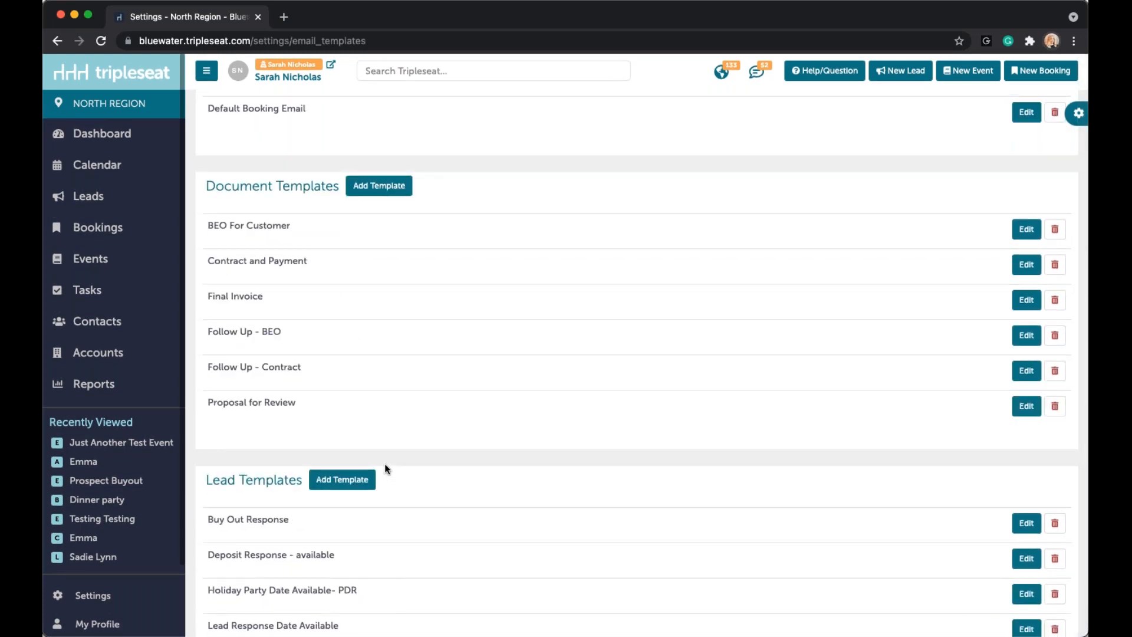
pyautogui.scroll(-1, 386, 468)
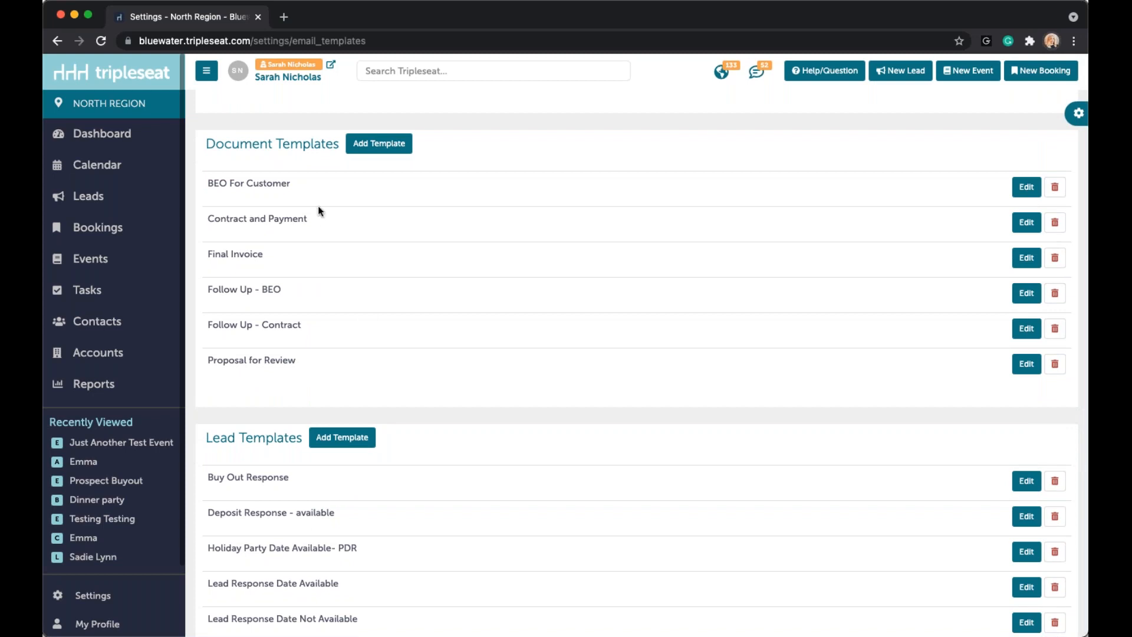
pyautogui.scroll(-2, 369, 389)
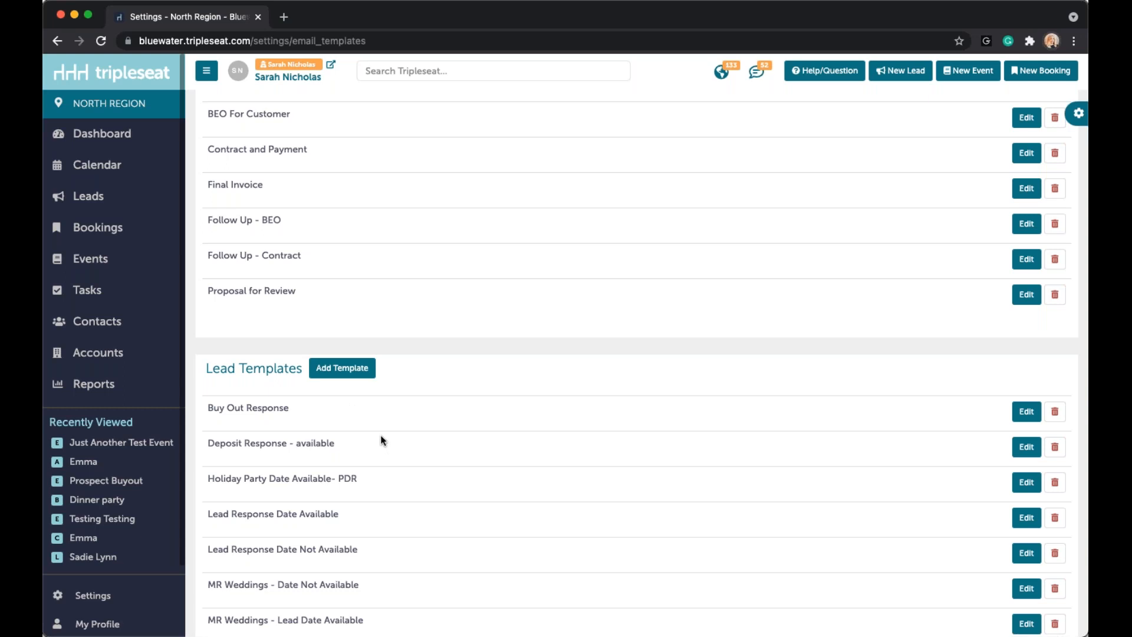
pyautogui.scroll(2, 382, 436)
pyautogui.scroll(5, 380, 428)
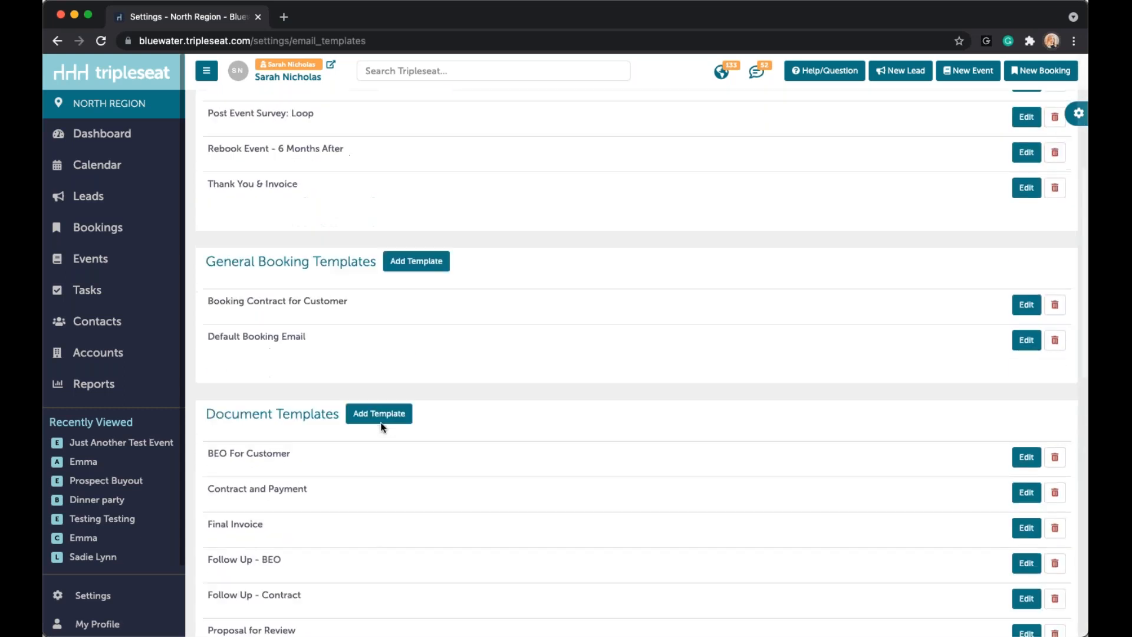
pyautogui.scroll(-10, 375, 428)
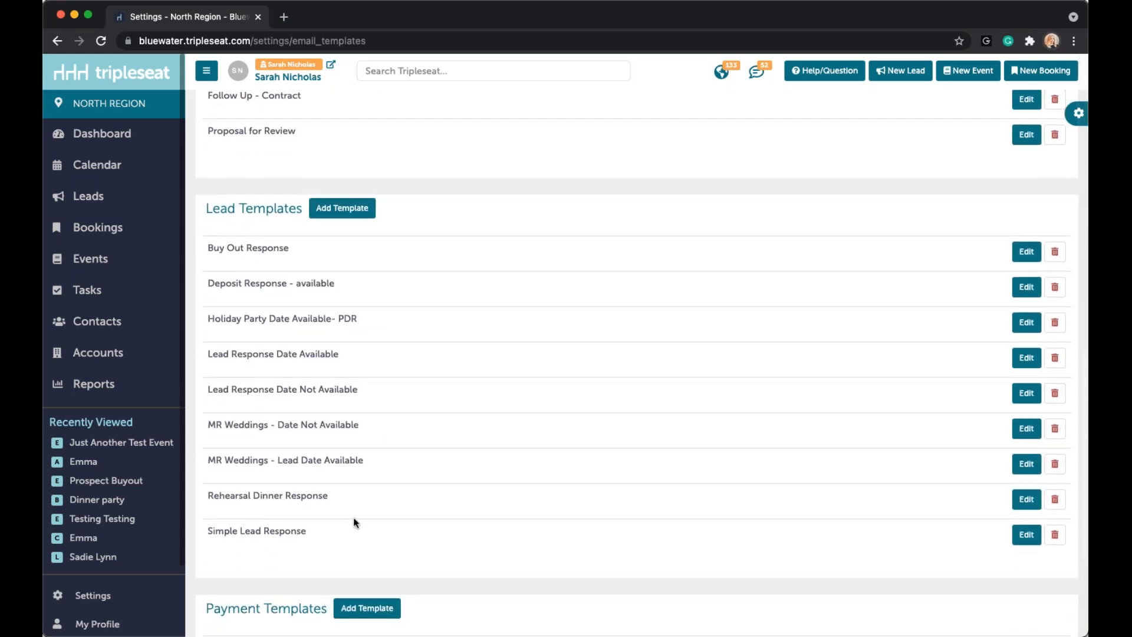
# Step: Open the Simple Lead Response email template and review its name, subject, guest response and email signature options
pyautogui.click(286, 531)
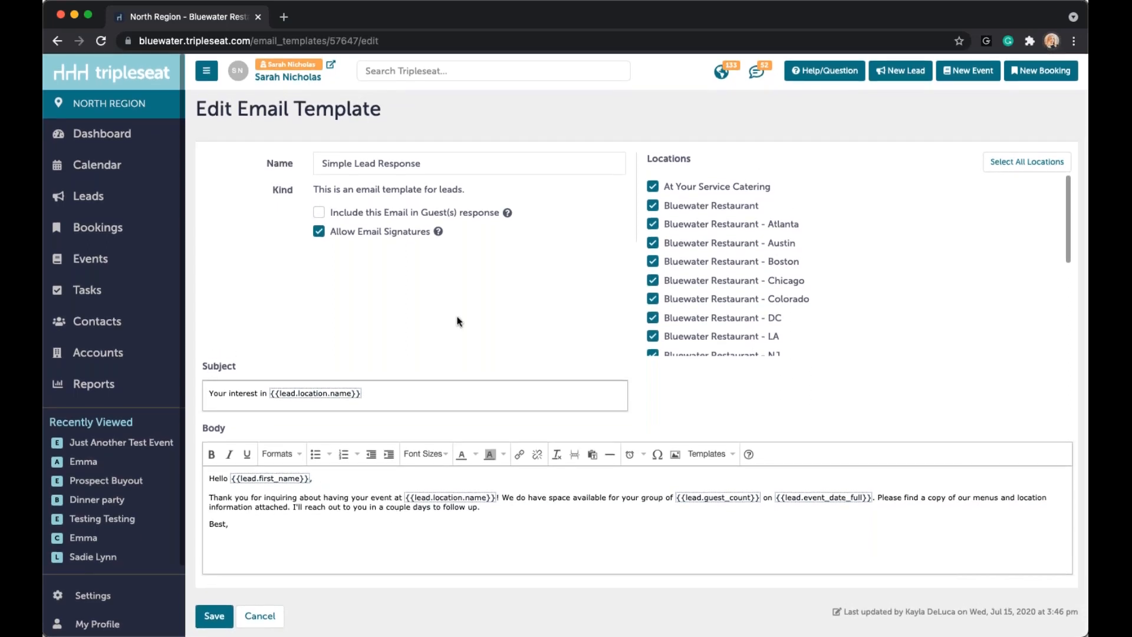
pyautogui.moveTo(320, 163); pyautogui.dragTo(499, 167)
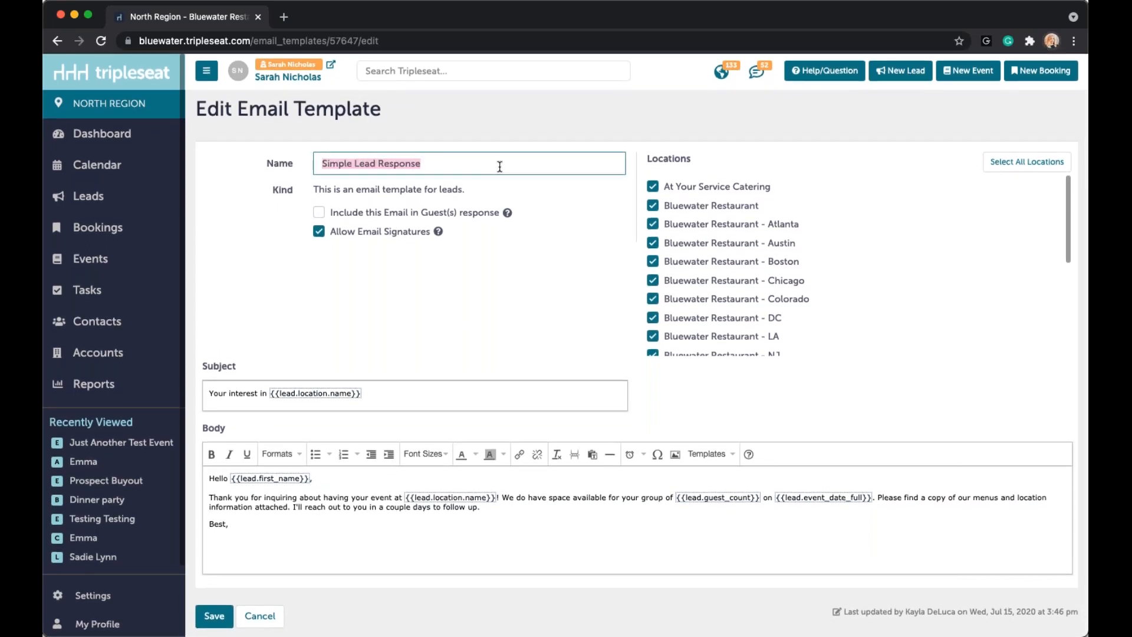
pyautogui.moveTo(361, 394); pyautogui.dragTo(211, 394)
pyautogui.click(435, 322)
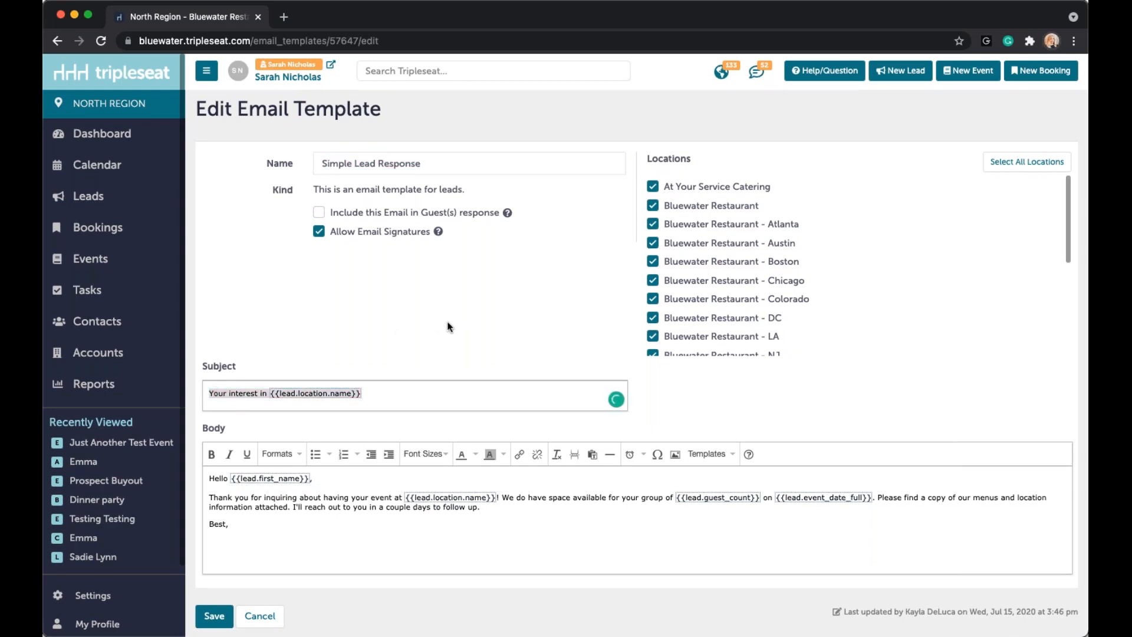
pyautogui.click(469, 392)
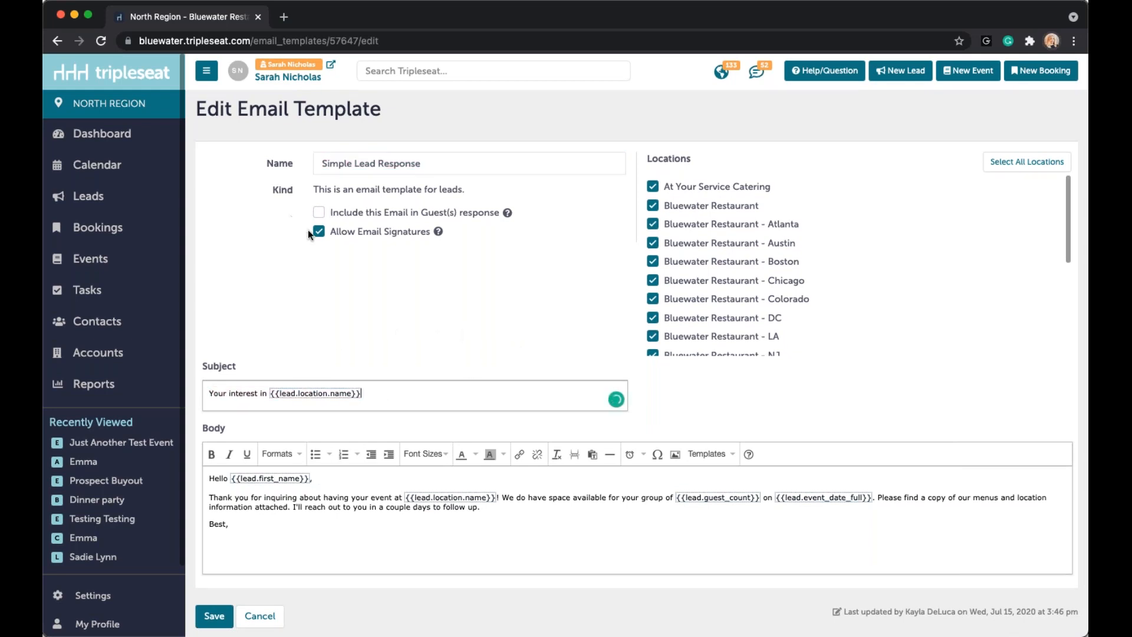
pyautogui.moveTo(511, 222)
# Step: Delete the closing "Best," from the template's body and look through its assigned locations
pyautogui.moveTo(243, 524); pyautogui.dragTo(192, 522)
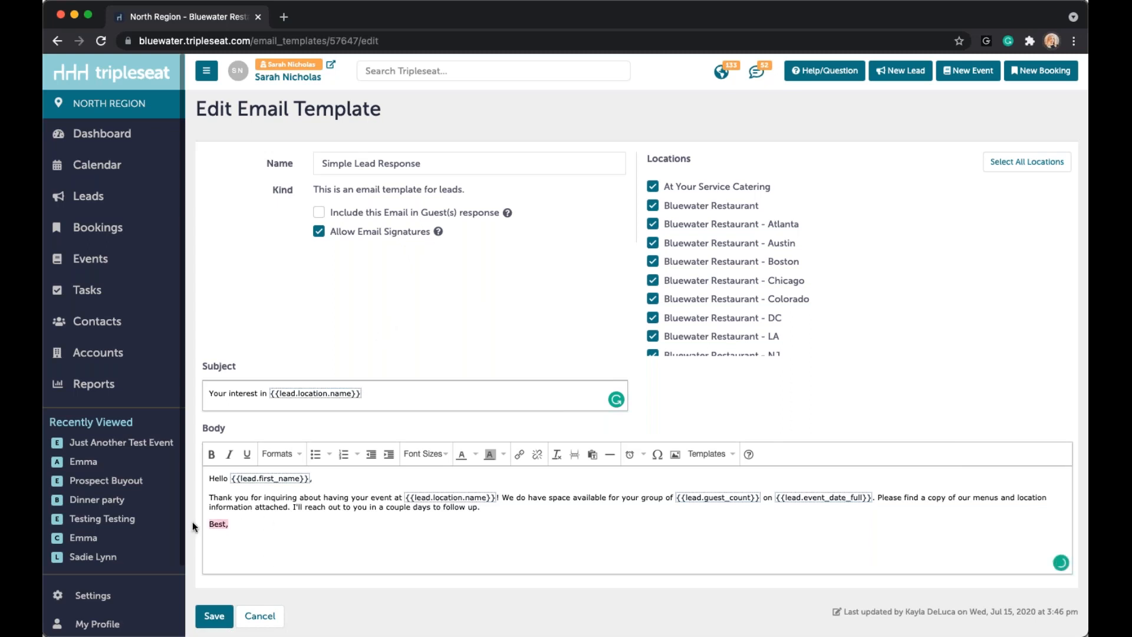
pyautogui.press('BackSpace')
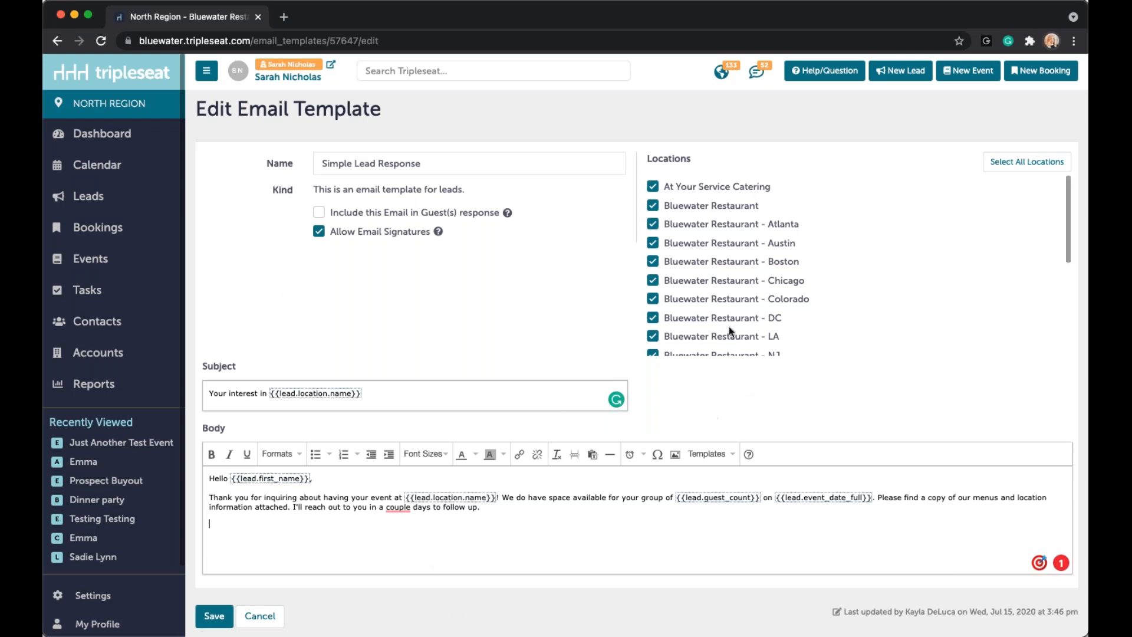
pyautogui.scroll(-5, 728, 327)
pyautogui.scroll(5, 731, 334)
pyautogui.scroll(-1, 484, 412)
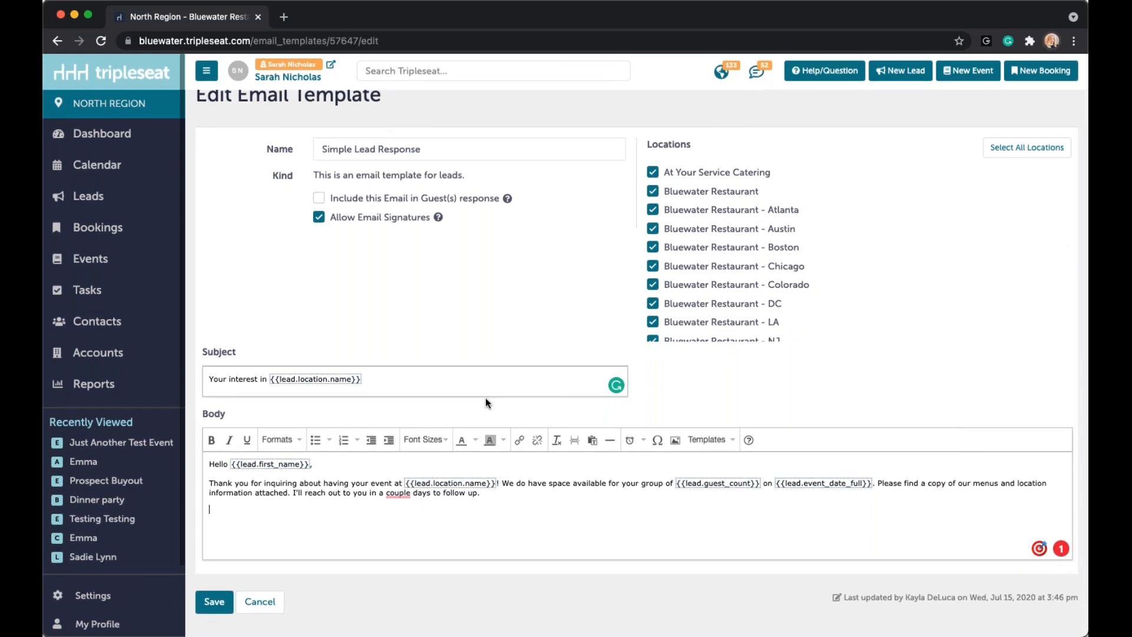
# Step: Browse the lead, location and current user merge fields for the subject's location placeholder, and cancel editing the template
pyautogui.moveTo(364, 379); pyautogui.dragTo(213, 380)
pyautogui.click(256, 382)
pyautogui.click(368, 380)
pyautogui.click(311, 379)
pyautogui.moveTo(336, 391)
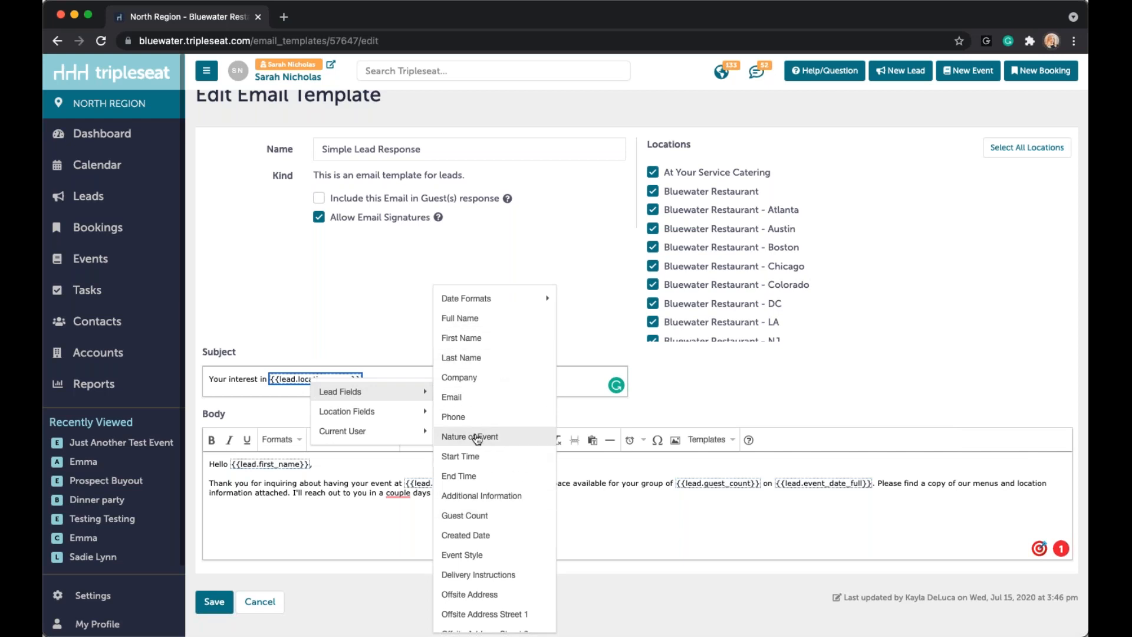
pyautogui.moveTo(382, 417)
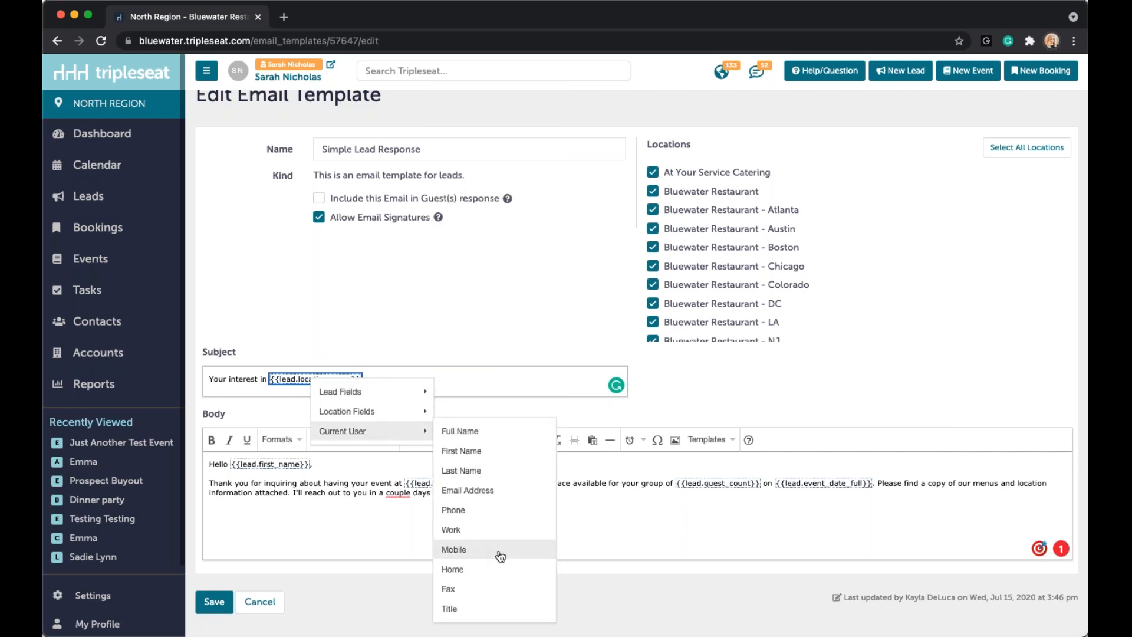
pyautogui.click(596, 414)
pyautogui.moveTo(478, 493); pyautogui.dragTo(380, 452)
pyautogui.click(377, 484)
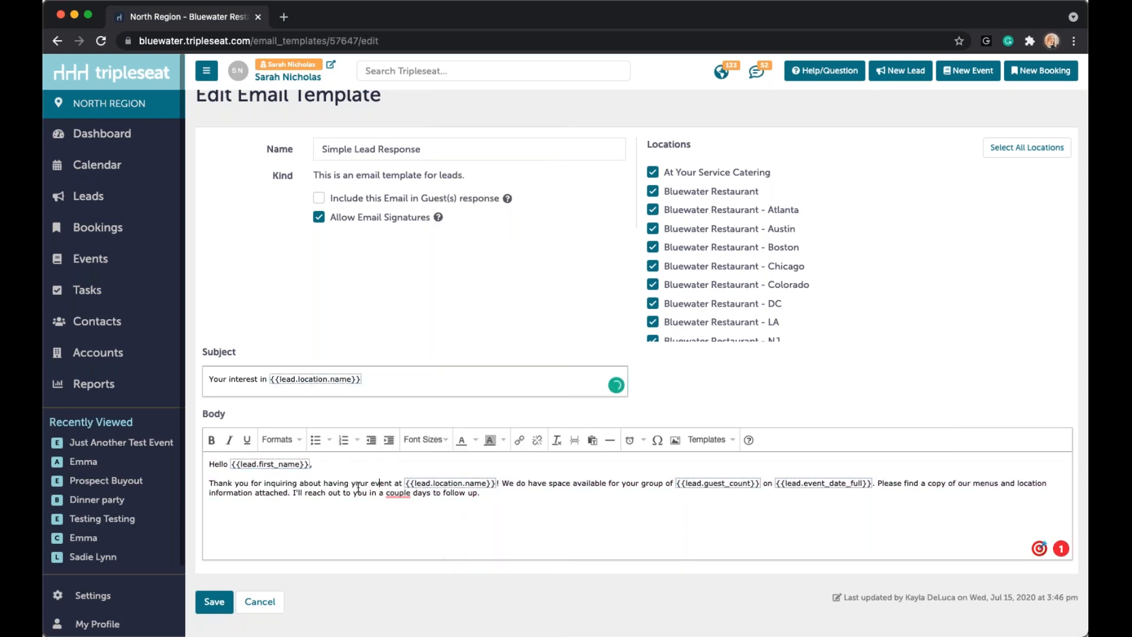
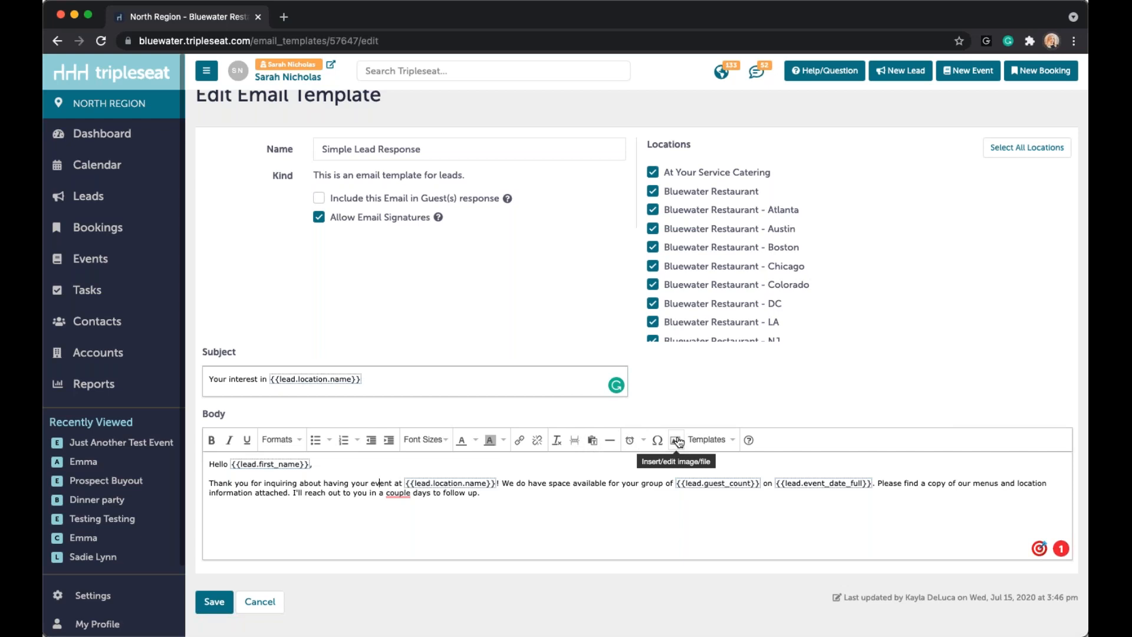
pyautogui.click(633, 500)
pyautogui.click(272, 613)
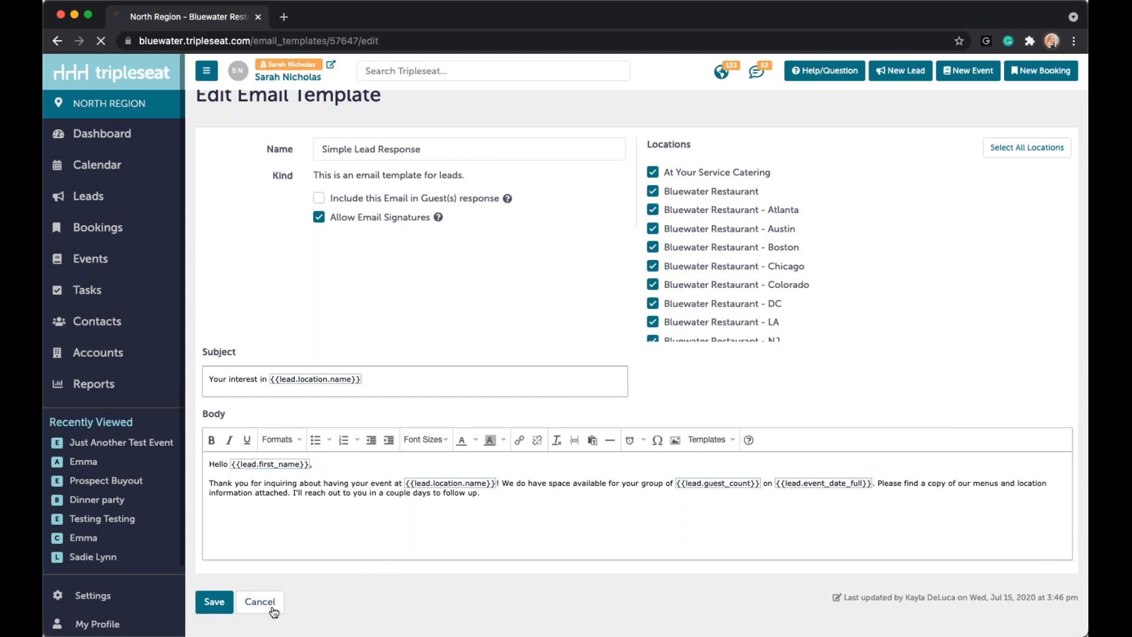
# Step: Examine the general event, general booking and document sections of the email templates list
pyautogui.scroll(-2, 493, 464)
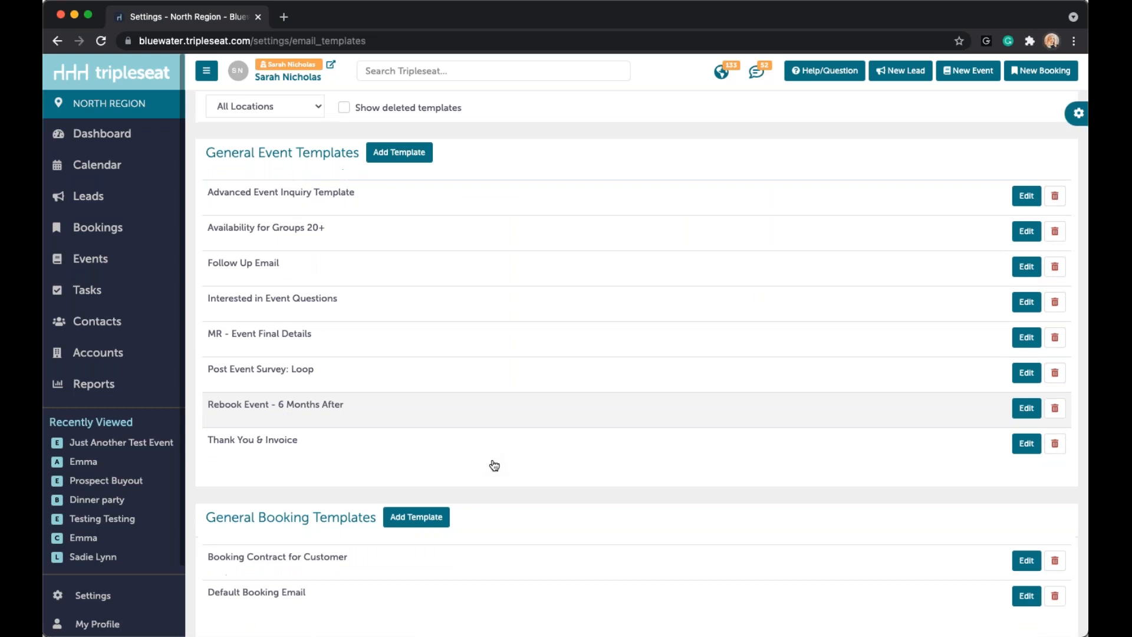
pyautogui.scroll(-1, 493, 458)
pyautogui.scroll(3, 492, 458)
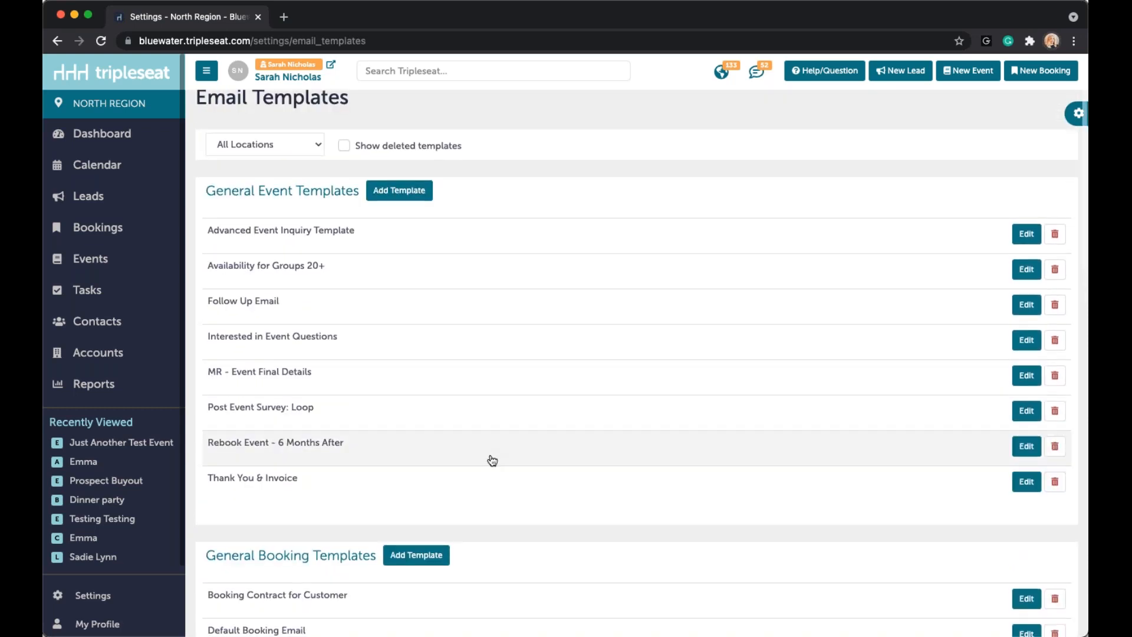
pyautogui.moveTo(243, 190); pyautogui.dragTo(347, 190)
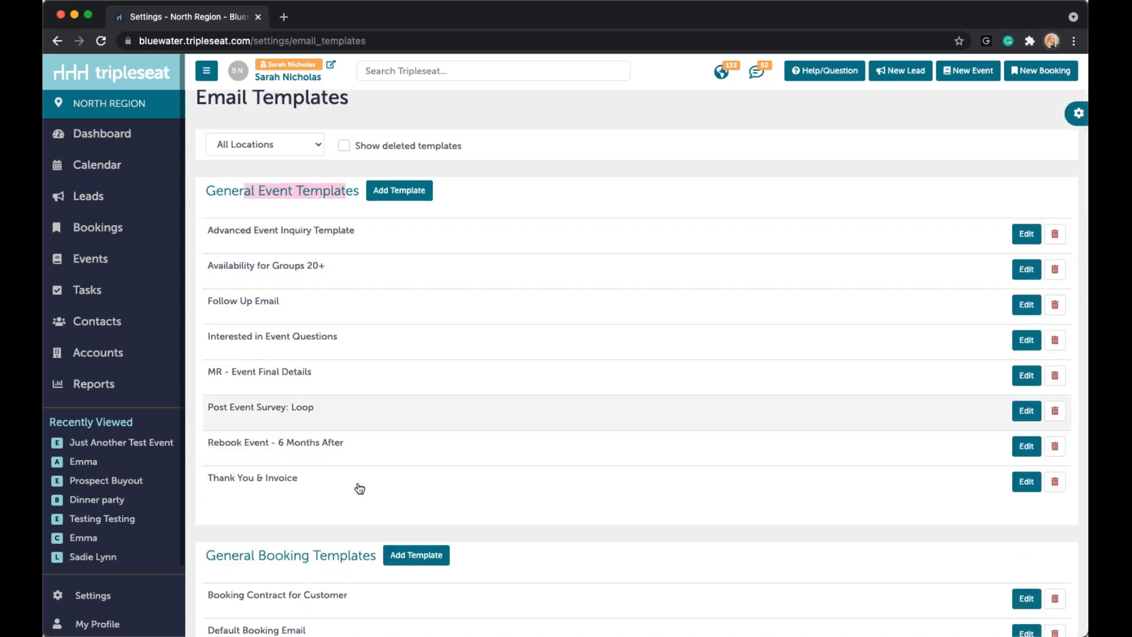
pyautogui.scroll(-1, 387, 540)
pyautogui.scroll(-3, 371, 579)
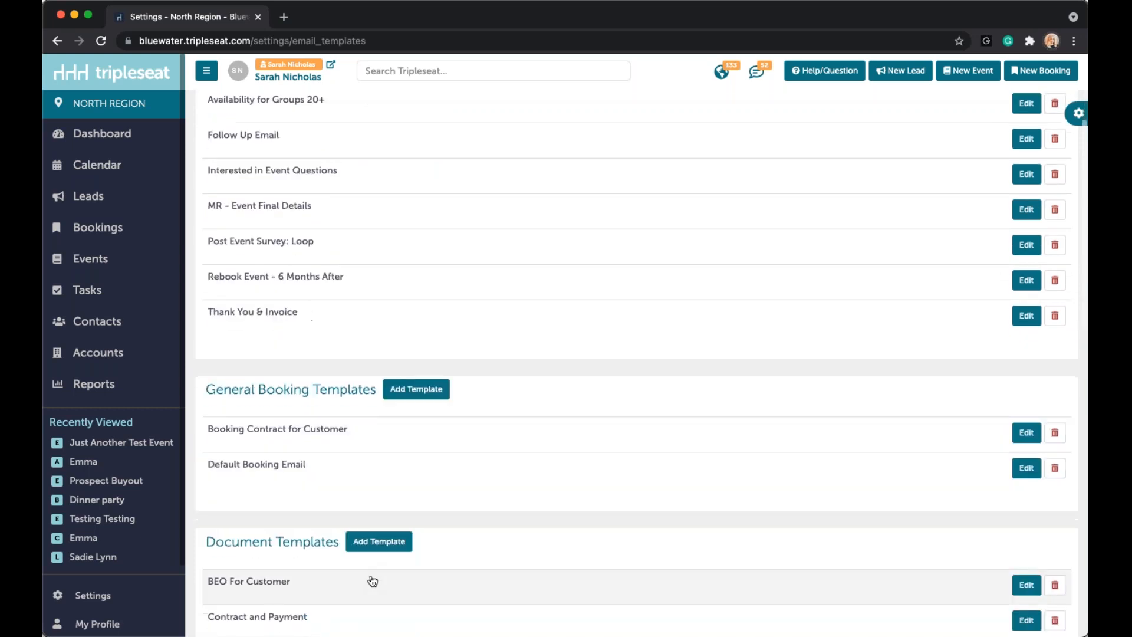
pyautogui.scroll(-1, 333, 565)
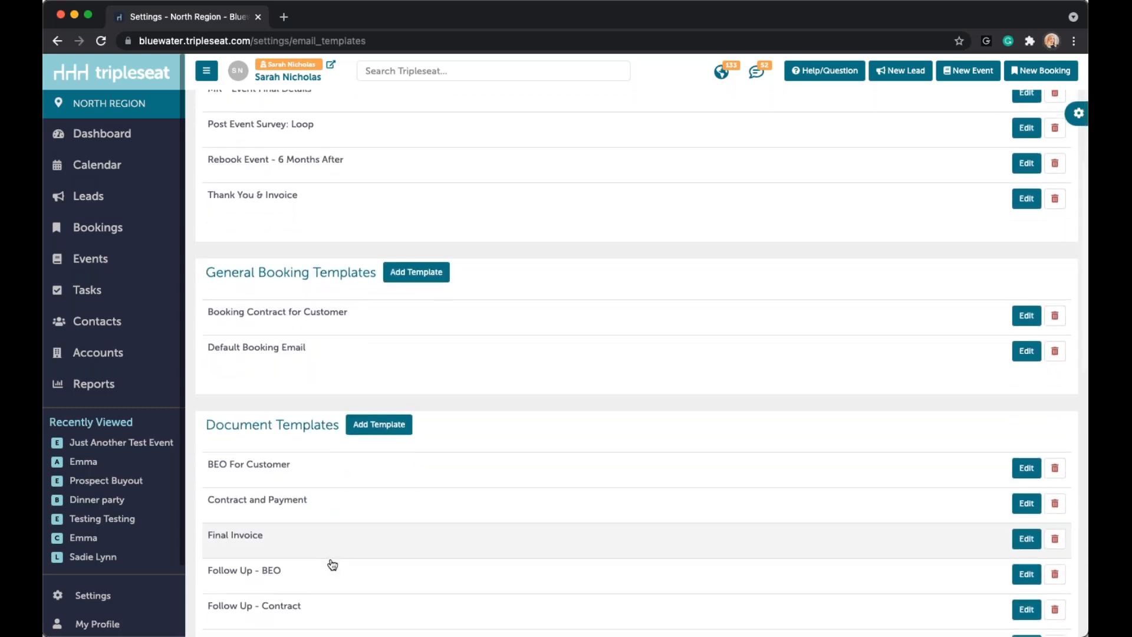
pyautogui.scroll(10, 329, 564)
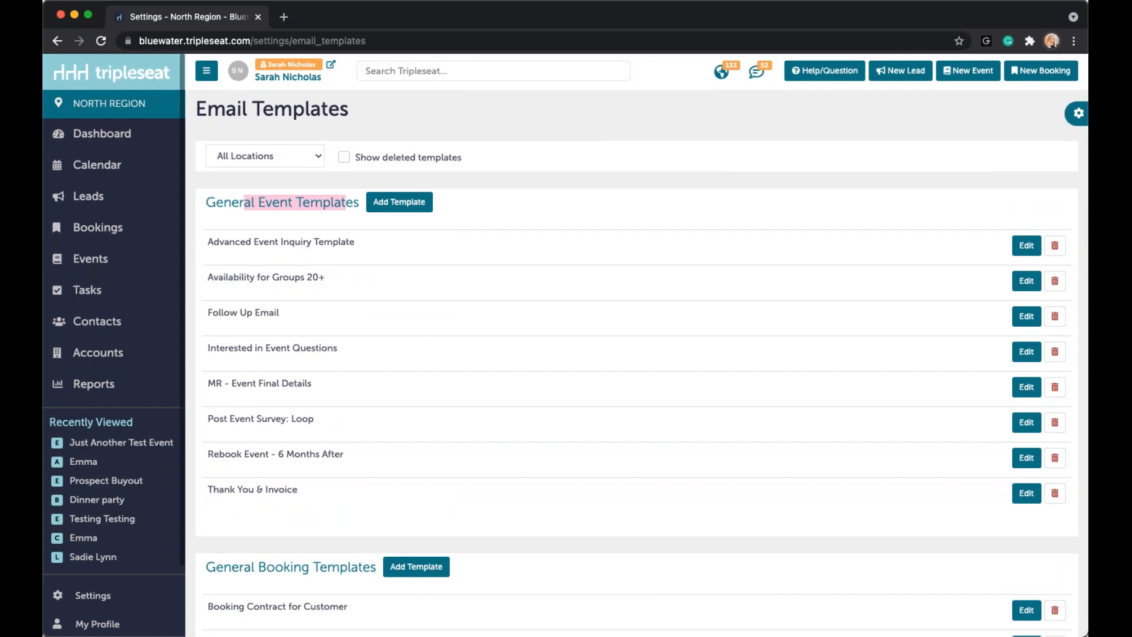
pyautogui.scroll(-3, 480, 564)
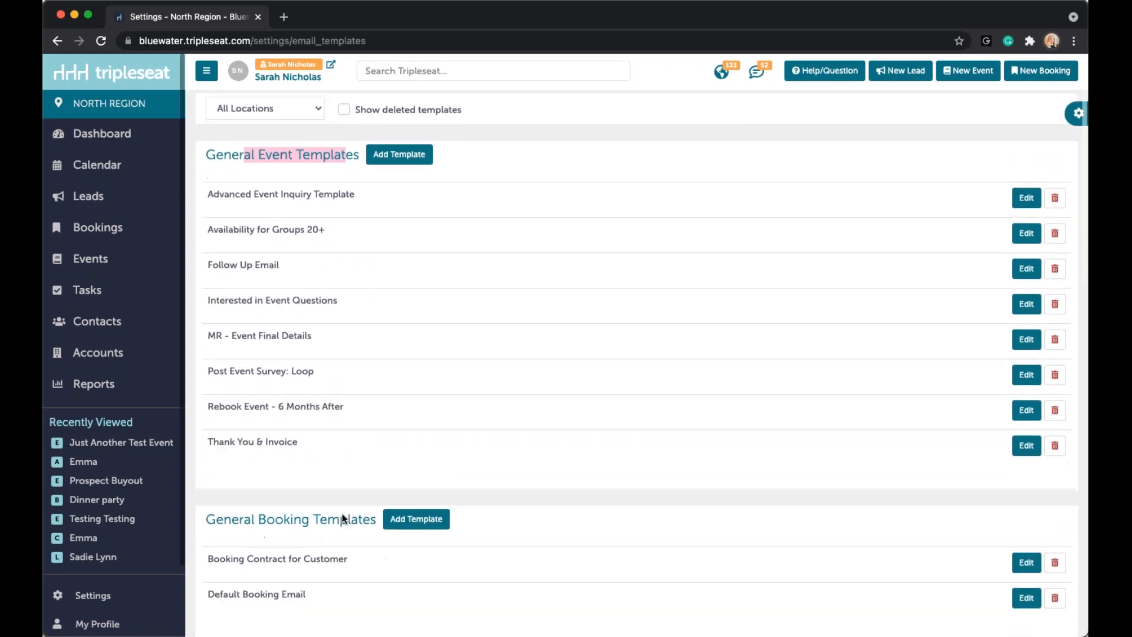
pyautogui.scroll(4, 319, 548)
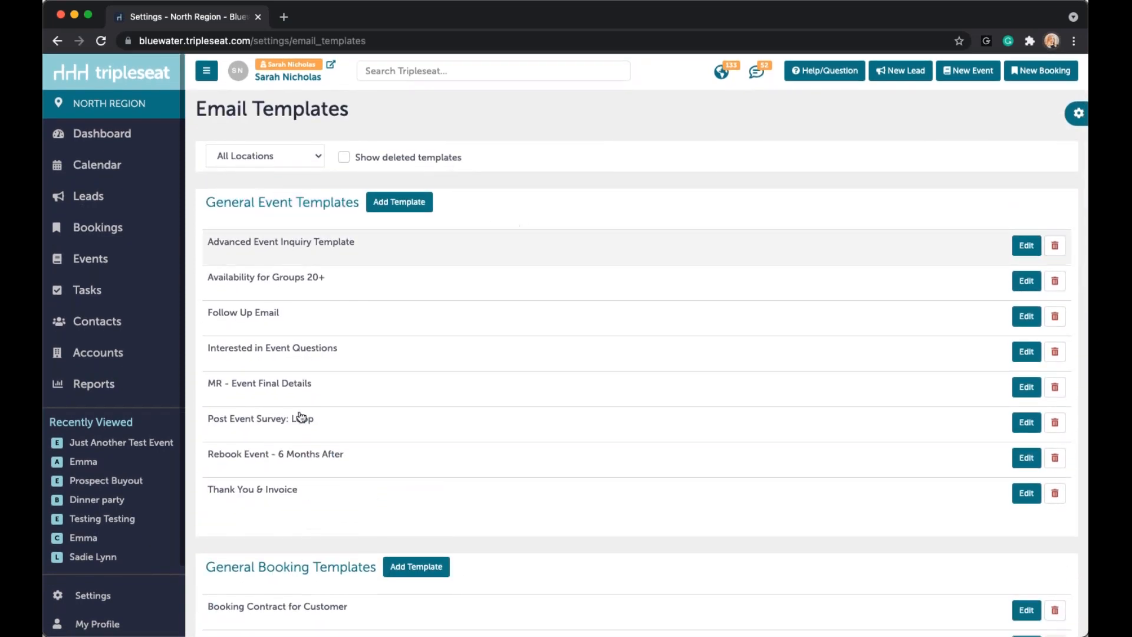
# Step: Return to the settings overview and open Picklists under Documents and Menus
pyautogui.click(123, 598)
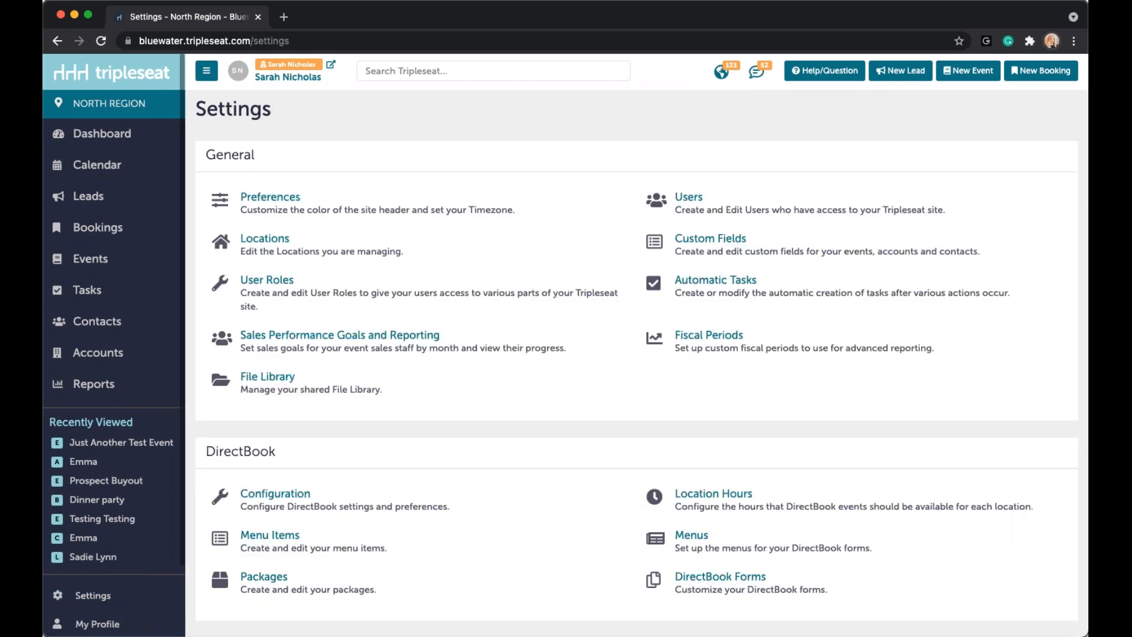
pyautogui.scroll(-9, 354, 394)
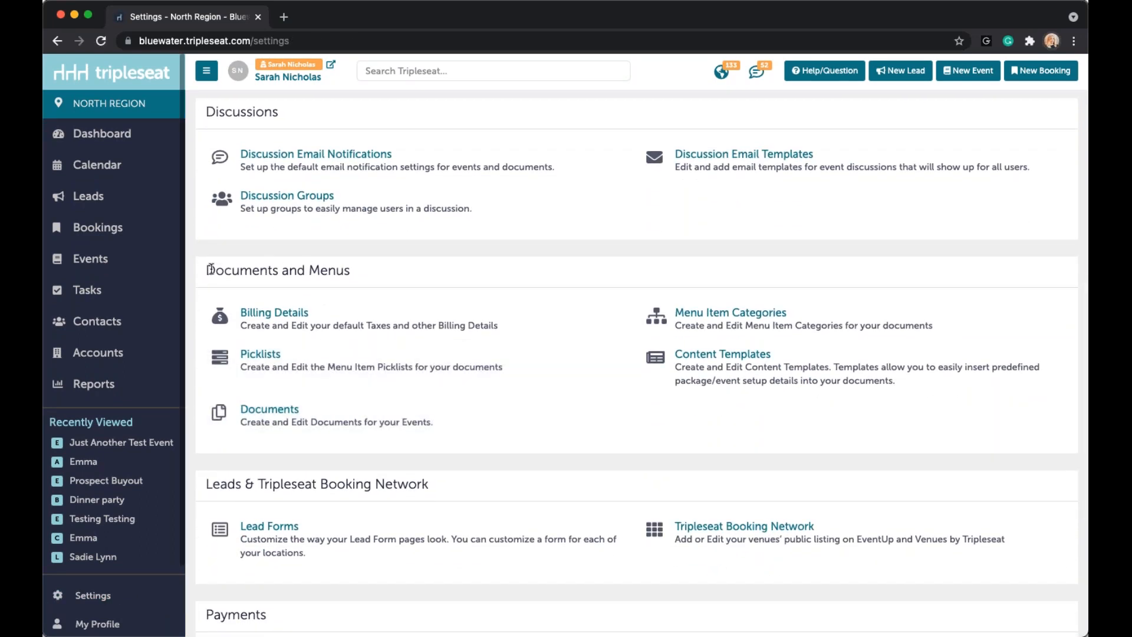
pyautogui.moveTo(210, 270); pyautogui.dragTo(414, 272)
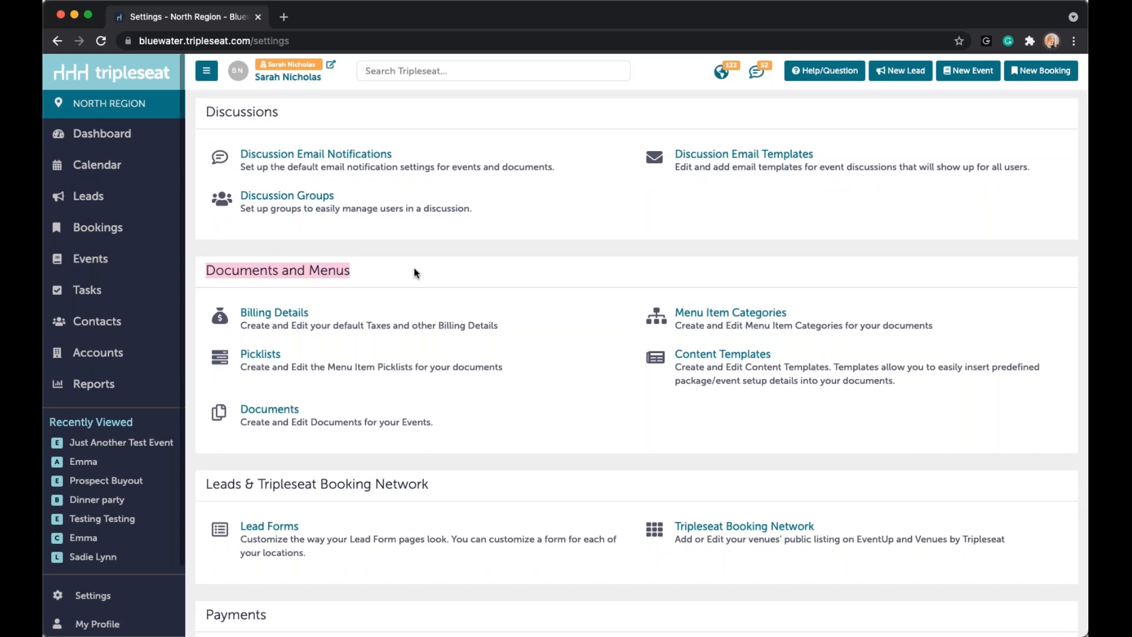
pyautogui.click(272, 358)
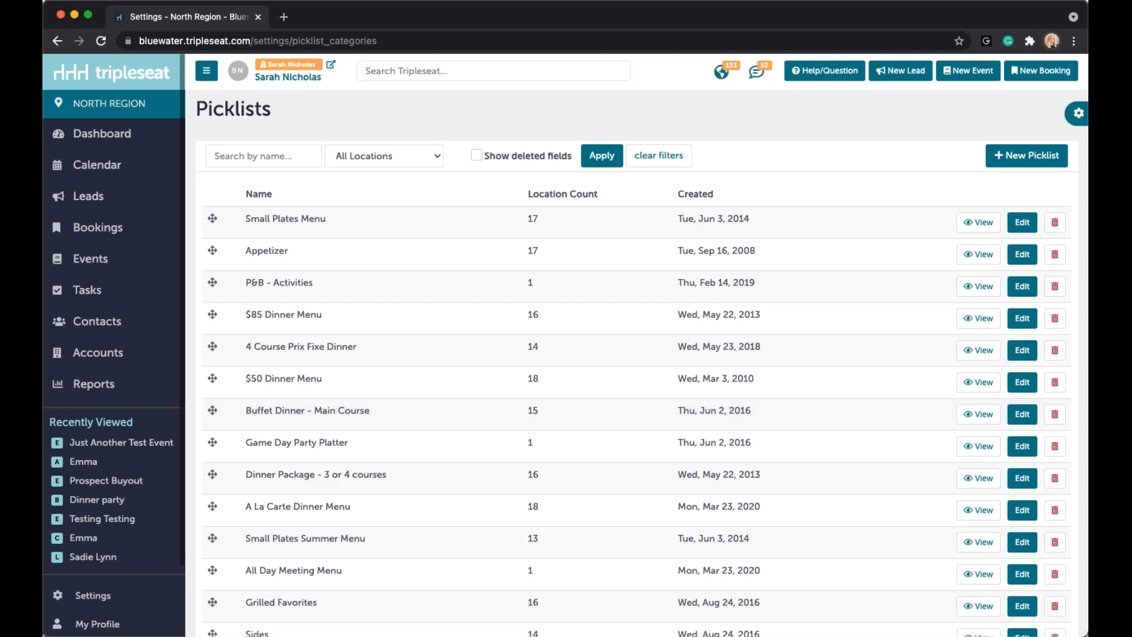
# Step: Open the Appetizer picklist and review its description and assigned locations
pyautogui.click(389, 266)
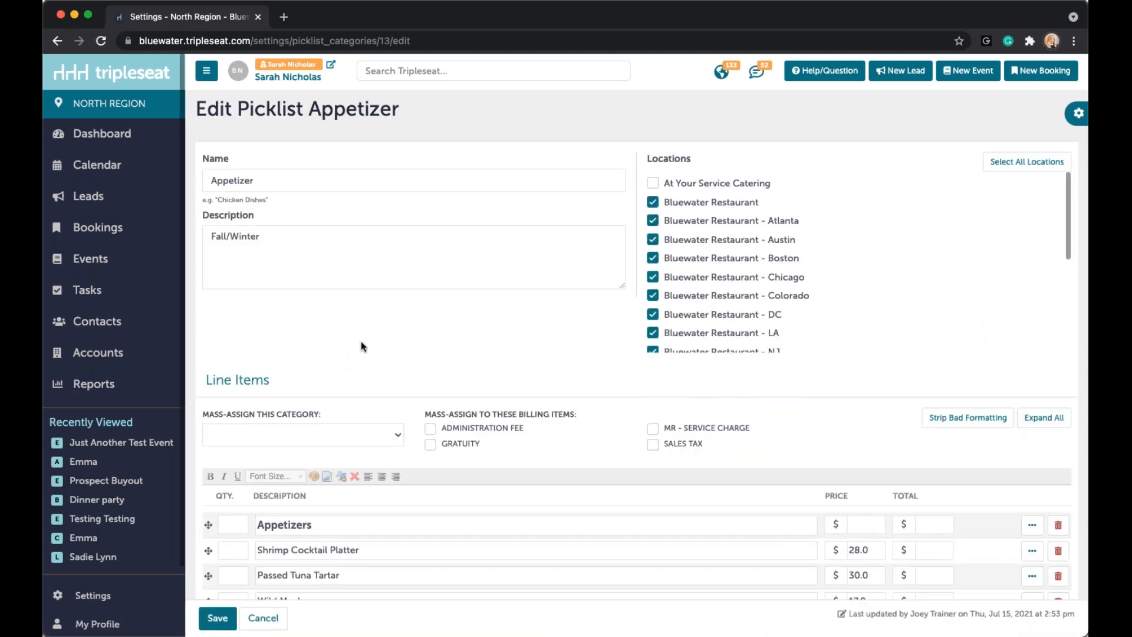
pyautogui.scroll(-1, 360, 341)
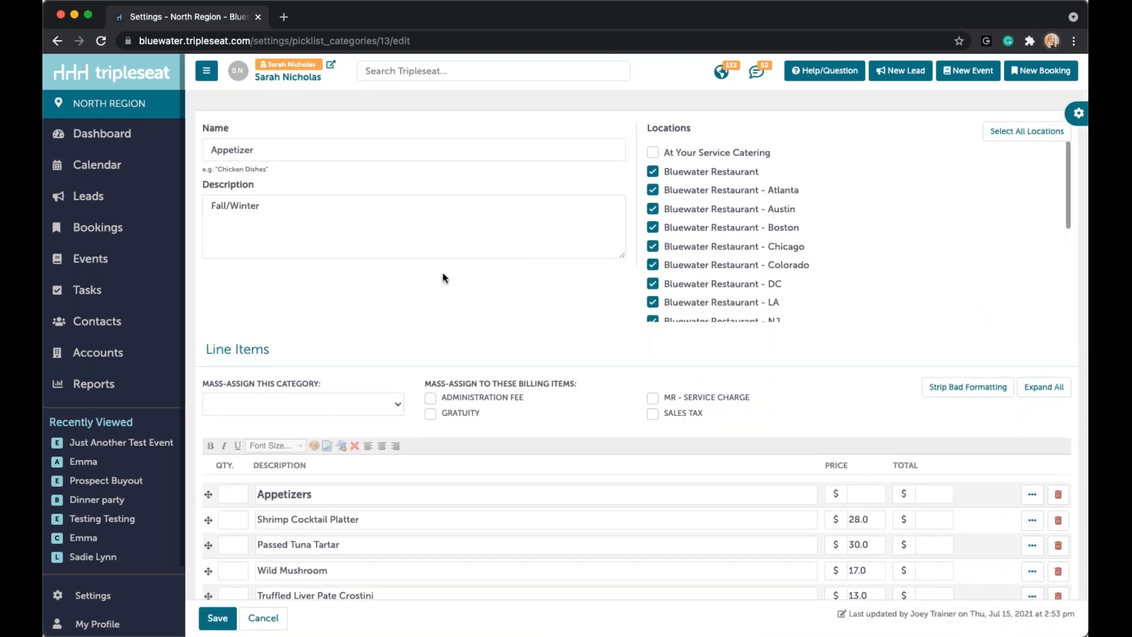
pyautogui.moveTo(246, 229); pyautogui.dragTo(216, 189)
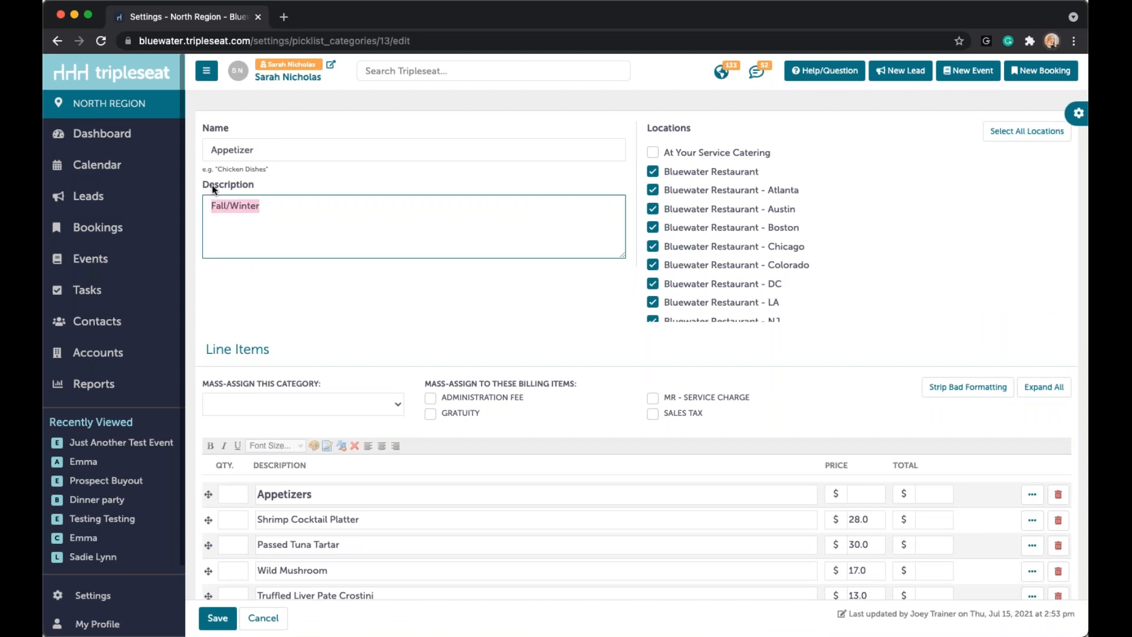
pyautogui.doubleClick(238, 205)
pyautogui.tripleClick(238, 205)
pyautogui.click(425, 297)
pyautogui.scroll(-2, 726, 266)
pyautogui.scroll(-2, 731, 292)
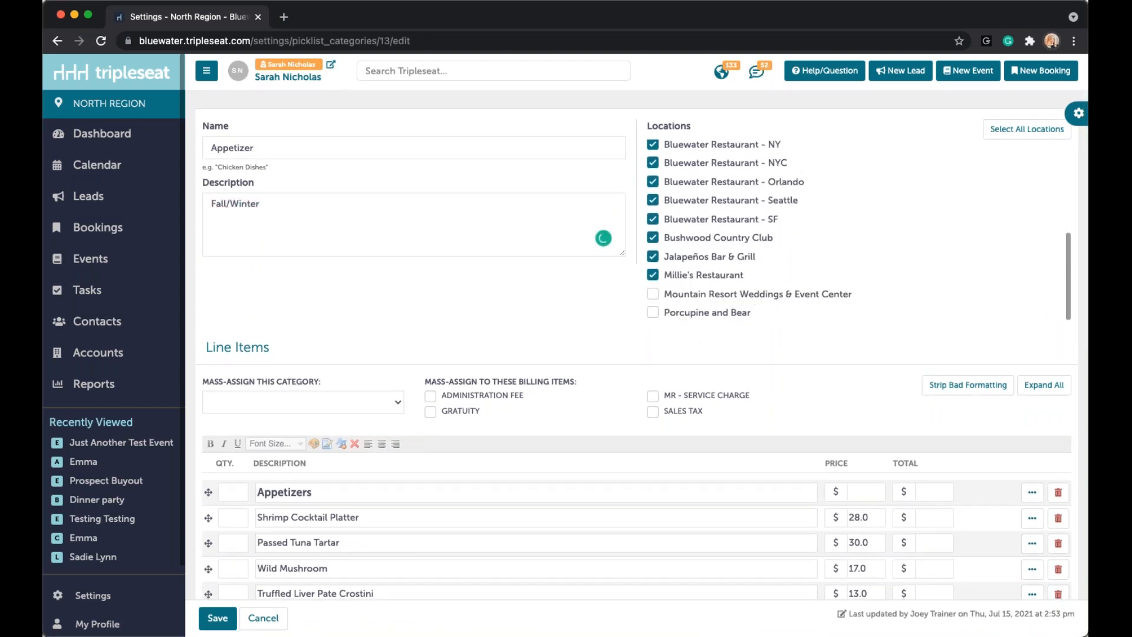
# Step: Look through the picklist's line items and expand the Shrimp Cocktail Platter to examine its name and long description
pyautogui.scroll(-10, 362, 312)
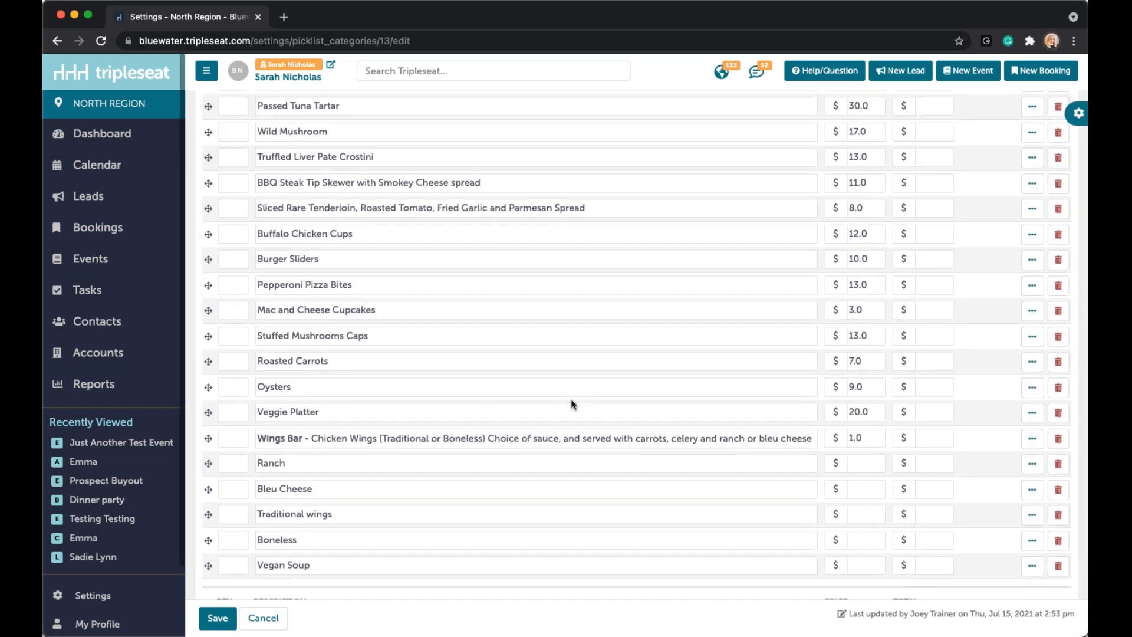
pyautogui.scroll(4, 671, 334)
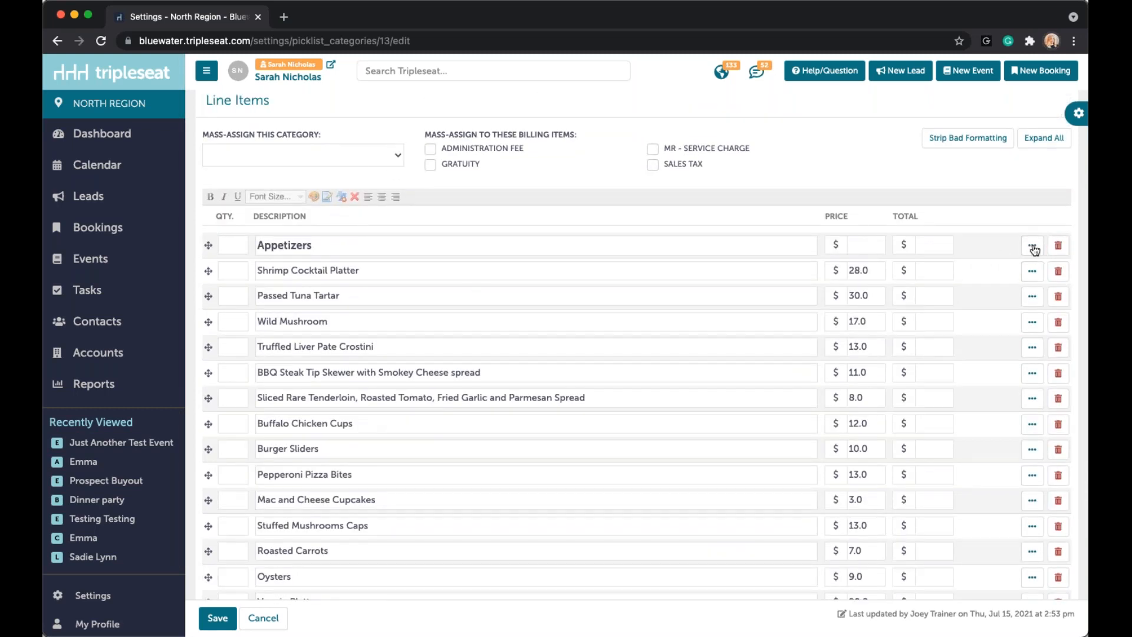
pyautogui.click(1032, 272)
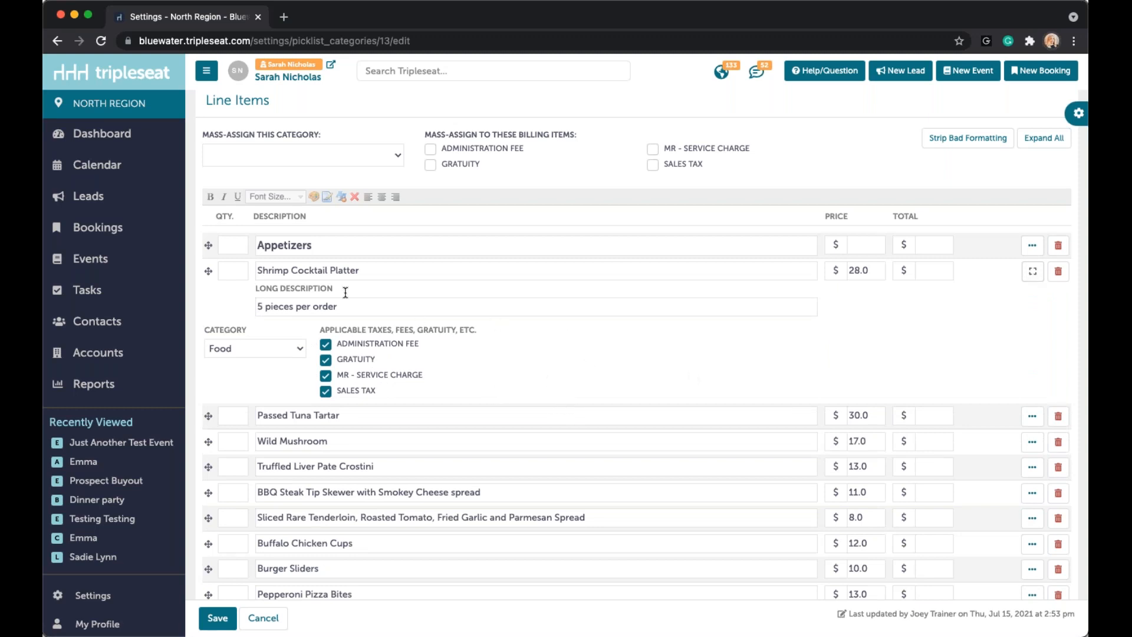
pyautogui.click(289, 270)
pyautogui.moveTo(376, 273); pyautogui.dragTo(259, 270)
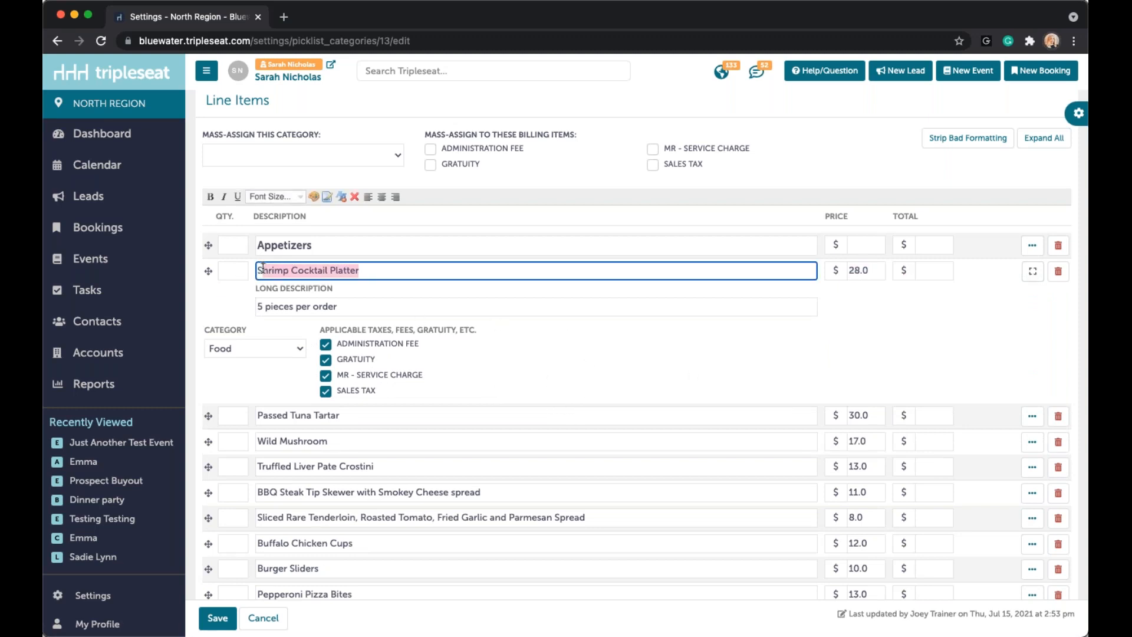
pyautogui.moveTo(354, 307); pyautogui.dragTo(253, 315)
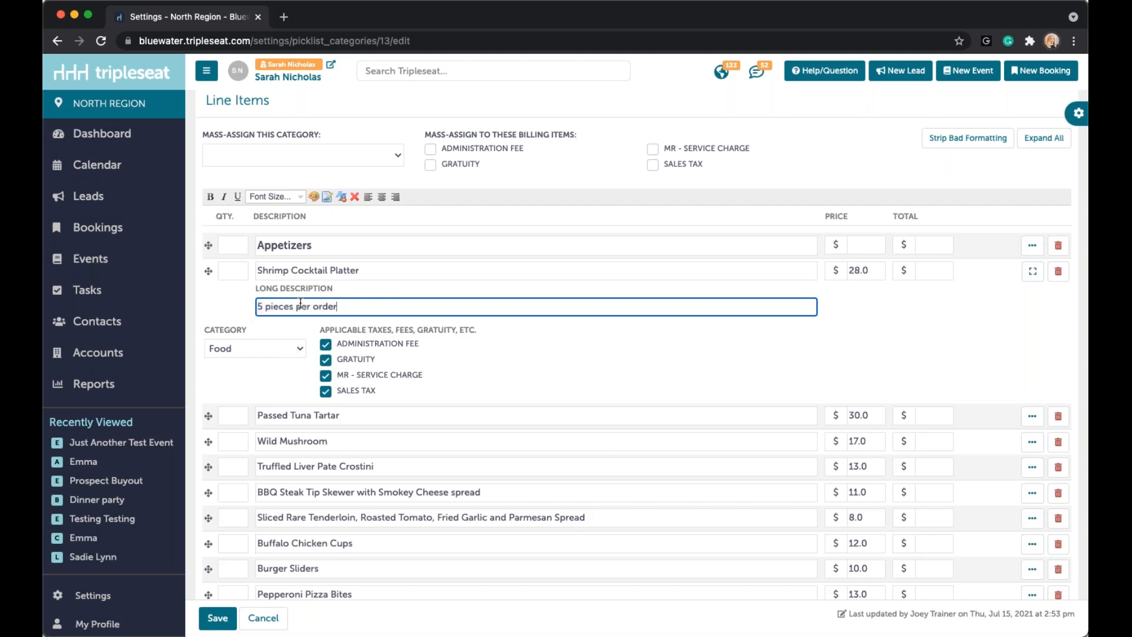
pyautogui.hotkey('shift', 'Right')
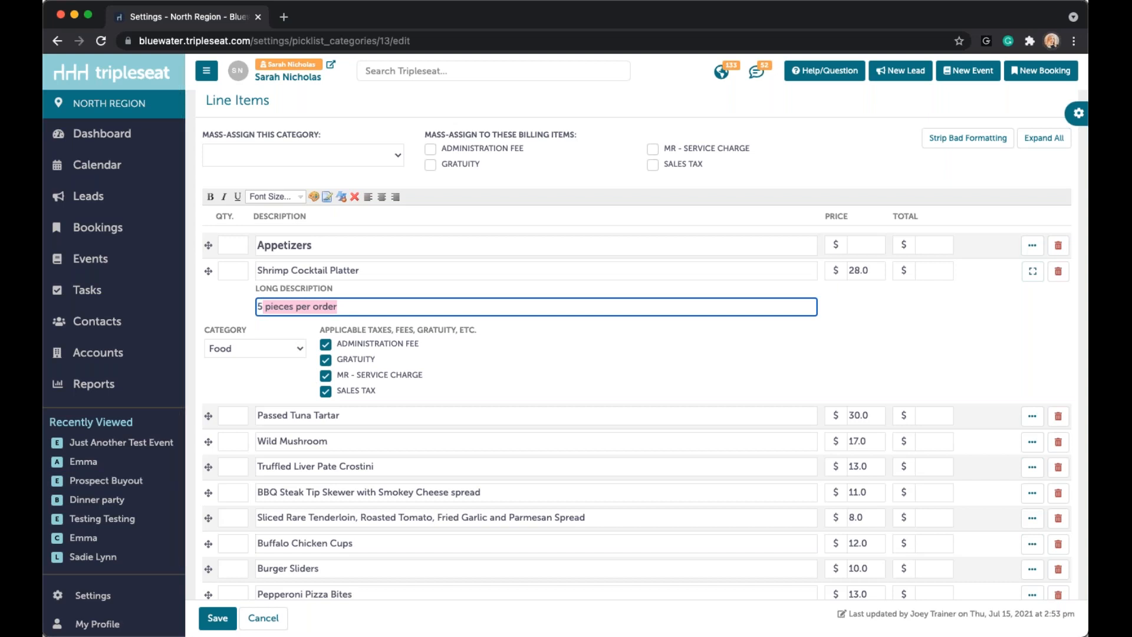
pyautogui.moveTo(347, 307); pyautogui.dragTo(250, 307)
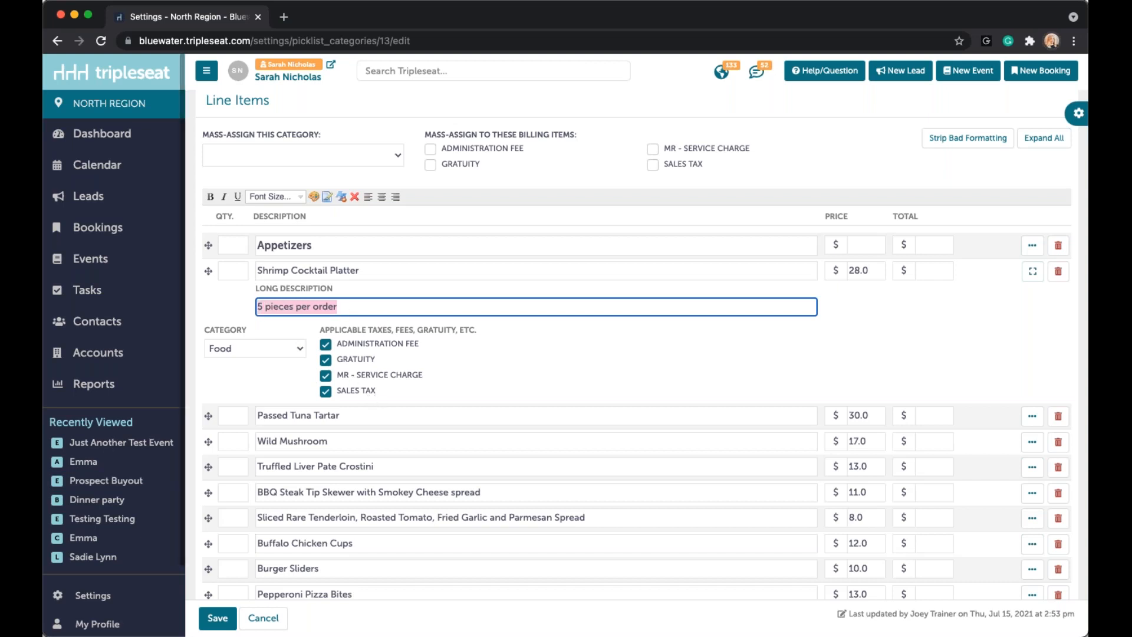
# Step: Look through the remaining line items of the Appetizer picklist, down to the blank entry row for new items
pyautogui.click(249, 308)
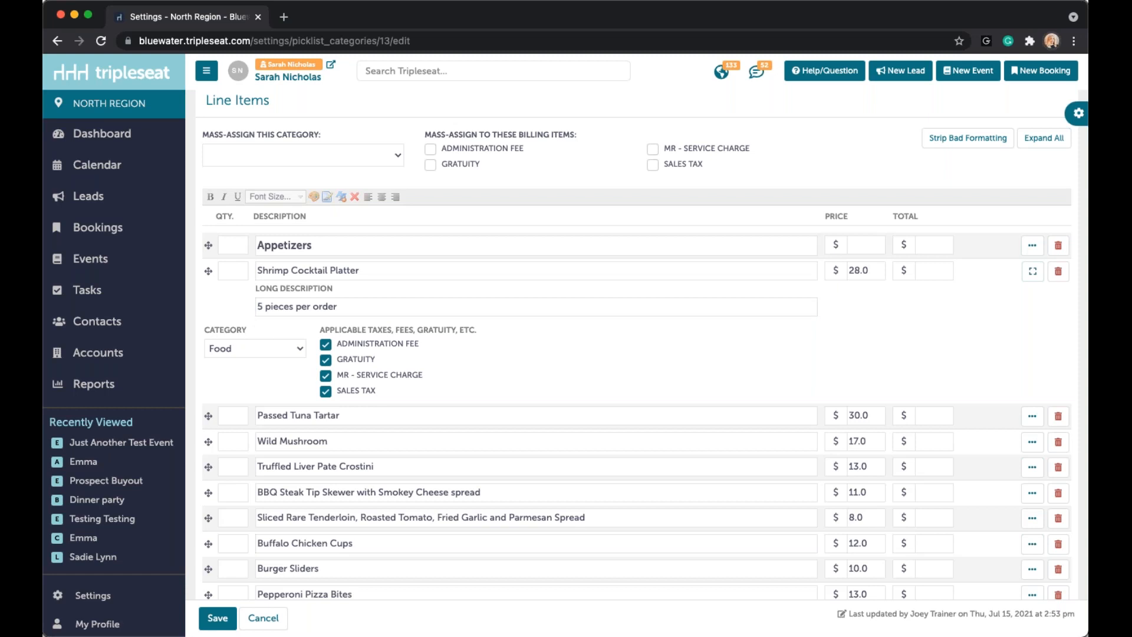
pyautogui.scroll(-1, 636, 556)
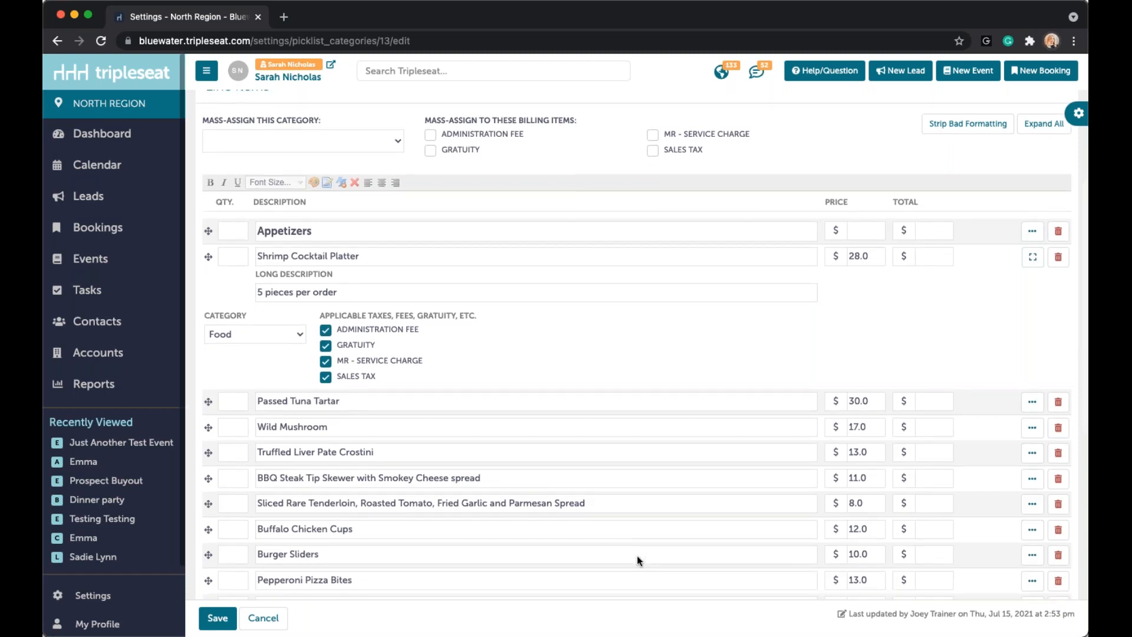
pyautogui.scroll(-3, 637, 555)
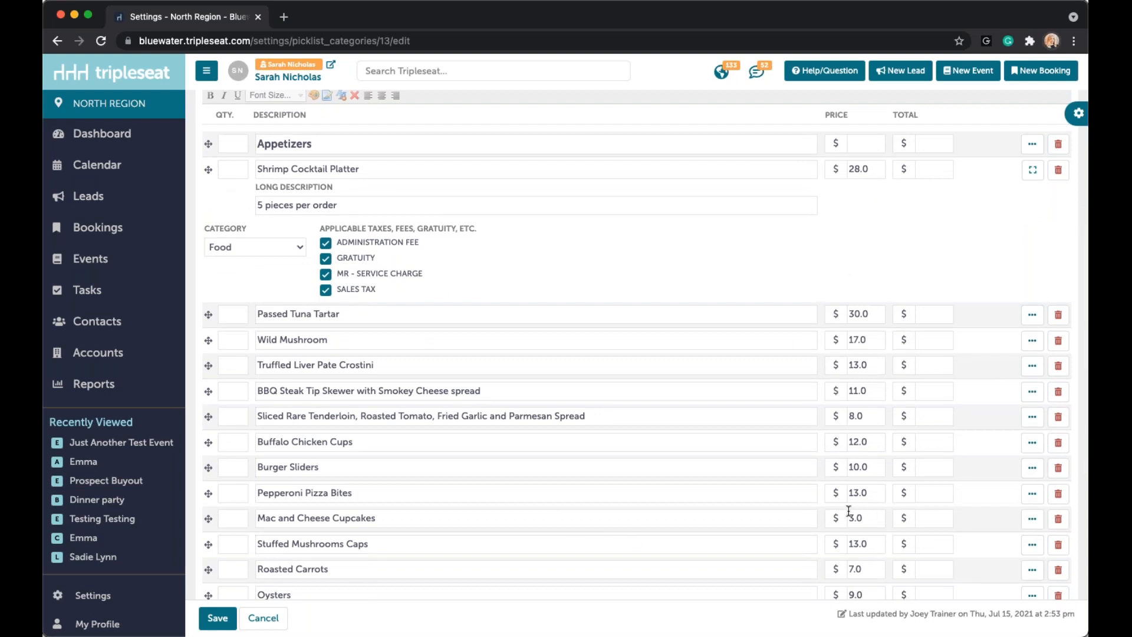
pyautogui.scroll(-3, 637, 540)
pyautogui.click(232, 262)
pyautogui.scroll(-6, 283, 306)
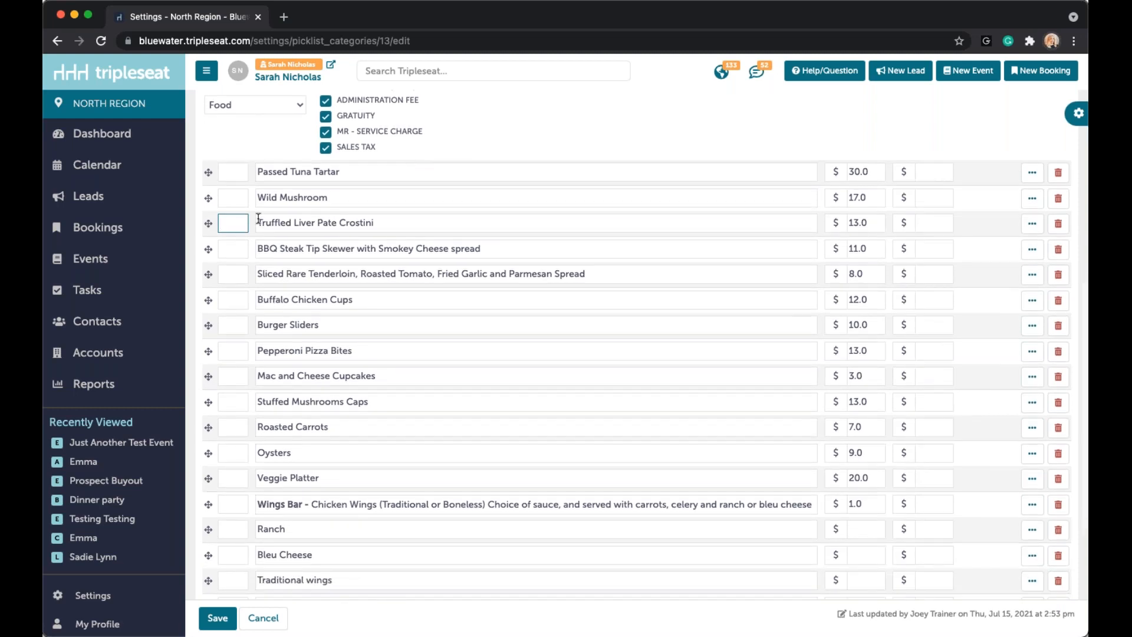
pyautogui.scroll(-2, 460, 348)
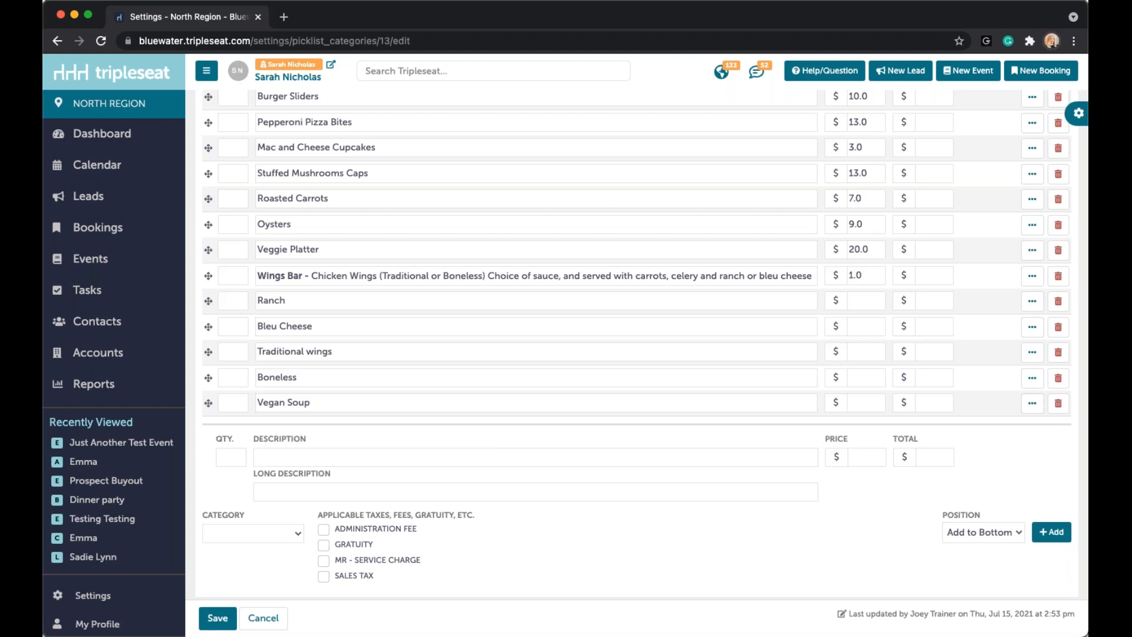
pyautogui.click(234, 276)
# Step: Fill in a new line item described as "Chips & Dip" and assign it to the Food category
pyautogui.click(511, 450)
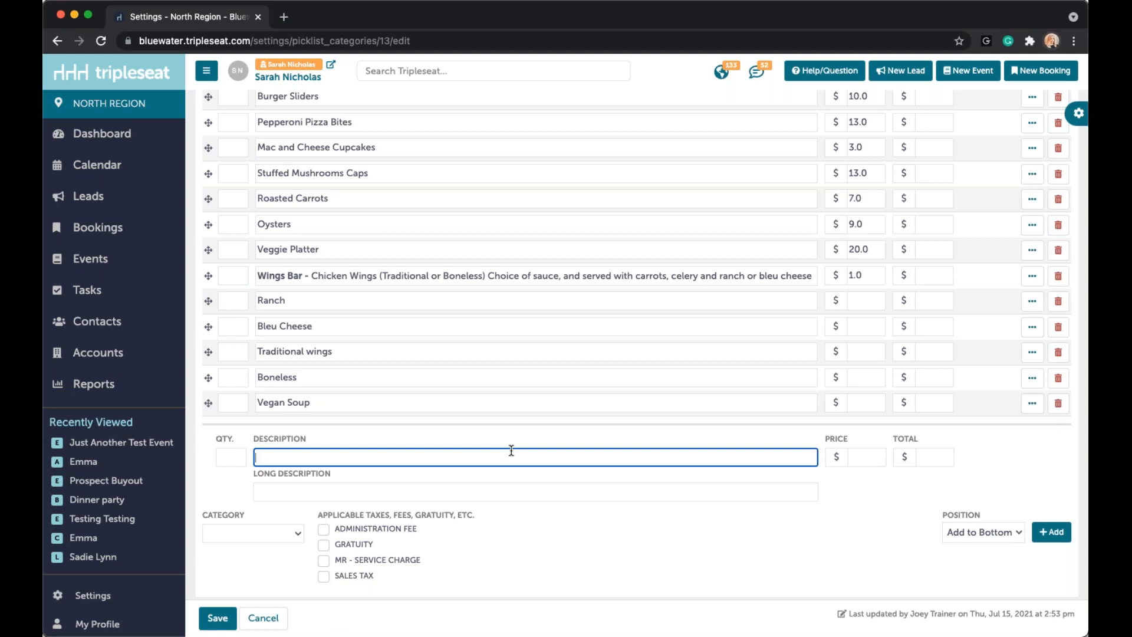
pyautogui.write('Chips & Diop')
pyautogui.press('BackSpace')
pyautogui.press('BackSpace')
pyautogui.write('p')
pyautogui.click(250, 537)
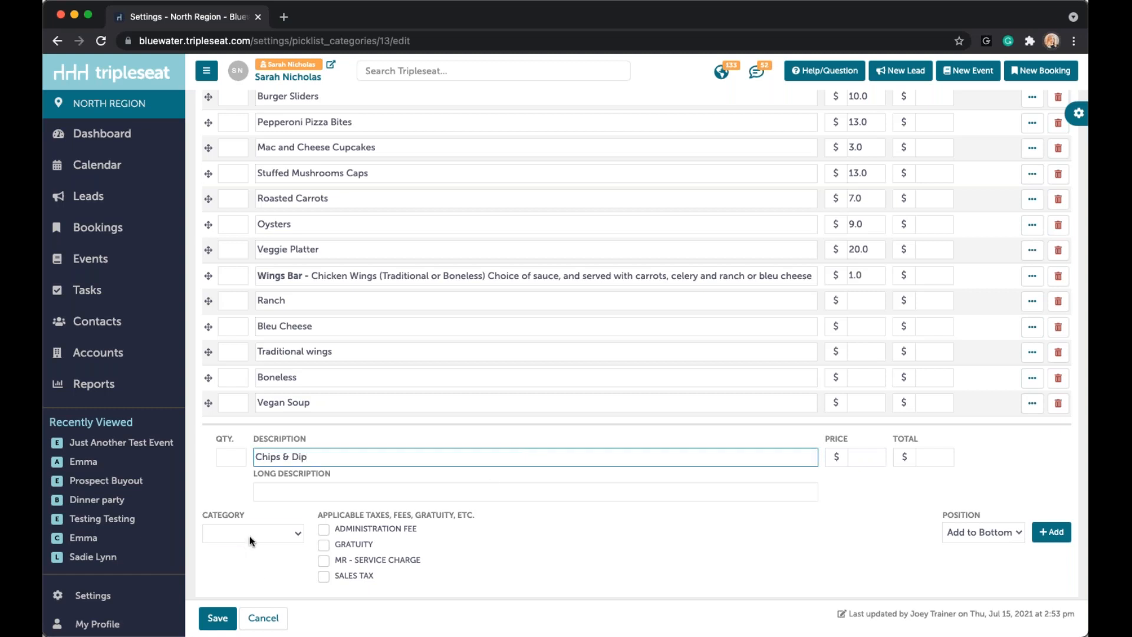
pyautogui.click(258, 632)
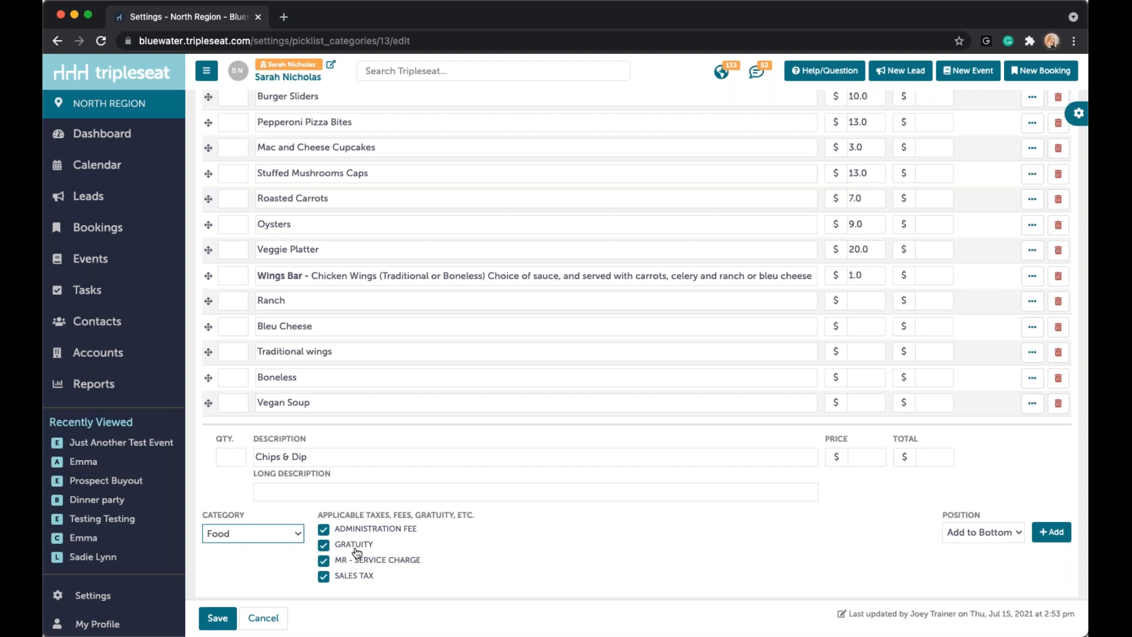
# Step: Price the Chips & Dip item at $8, add it at the end of the list and save the picklist
pyautogui.click(871, 455)
pyautogui.write('8')
pyautogui.click(1048, 532)
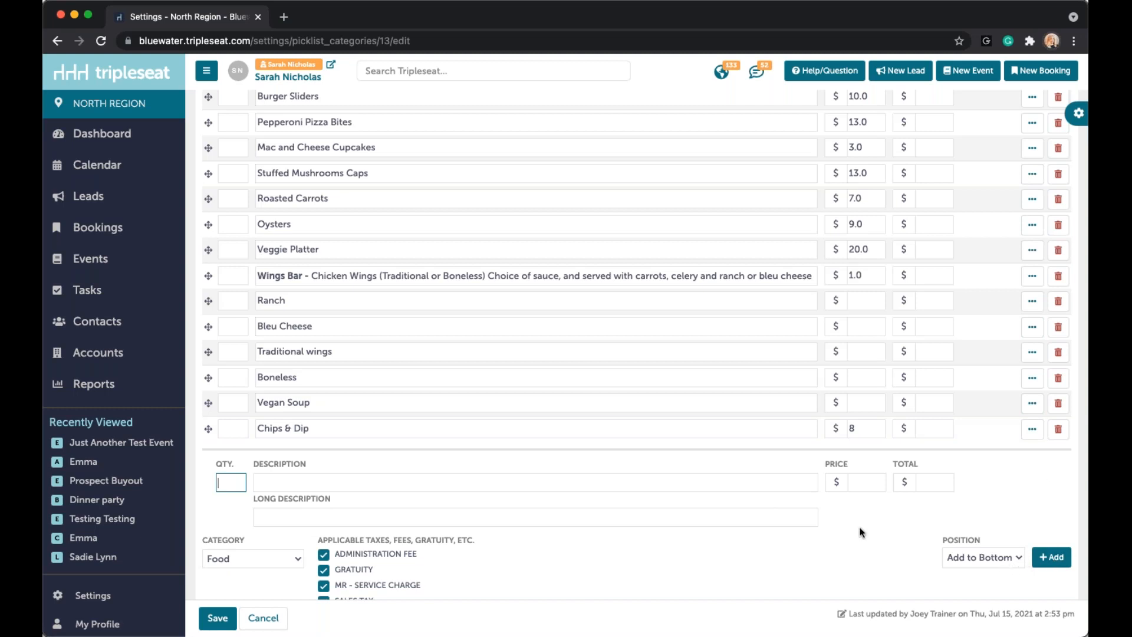
pyautogui.scroll(-1, 716, 440)
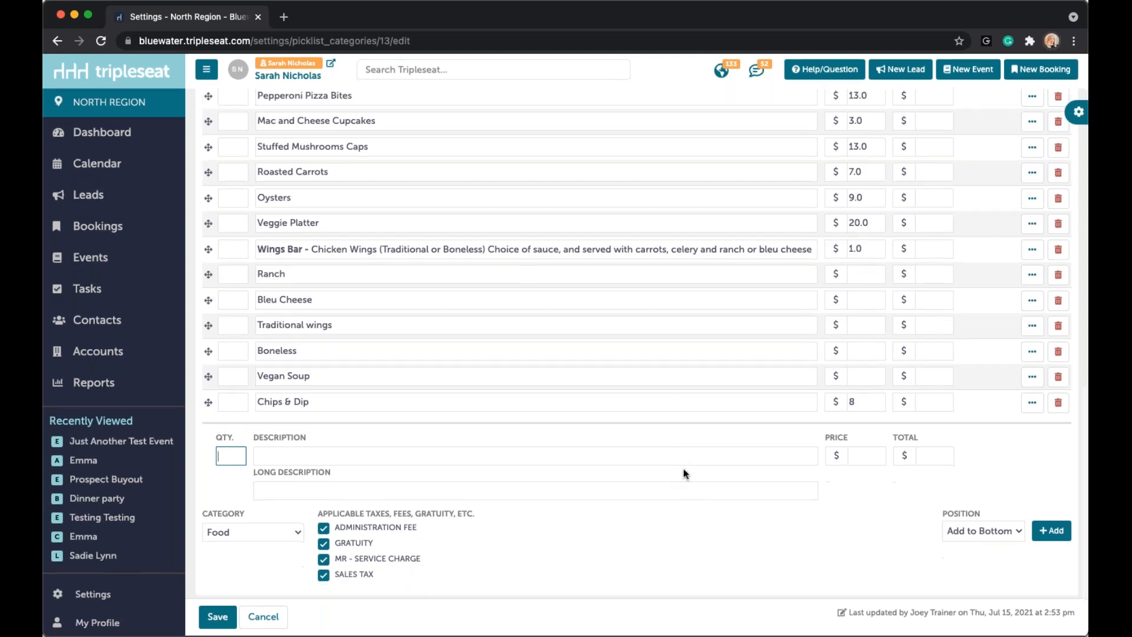
pyautogui.click(218, 619)
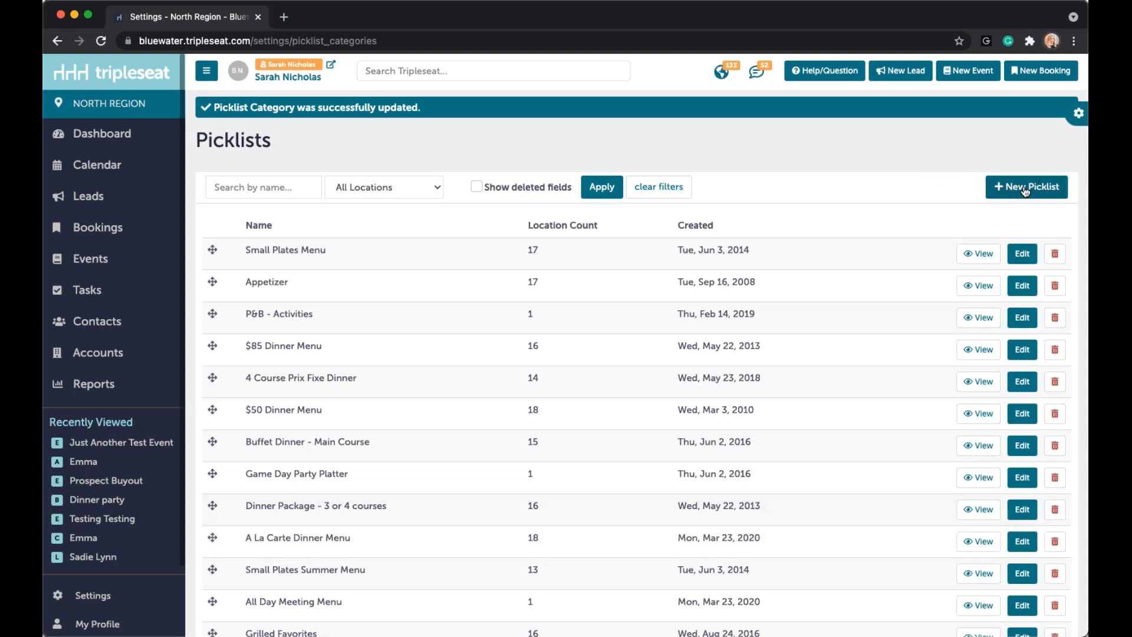
# Step: Return to the settings overview and open Menu Item Categories under Documents and Menus
pyautogui.scroll(-1, 1025, 192)
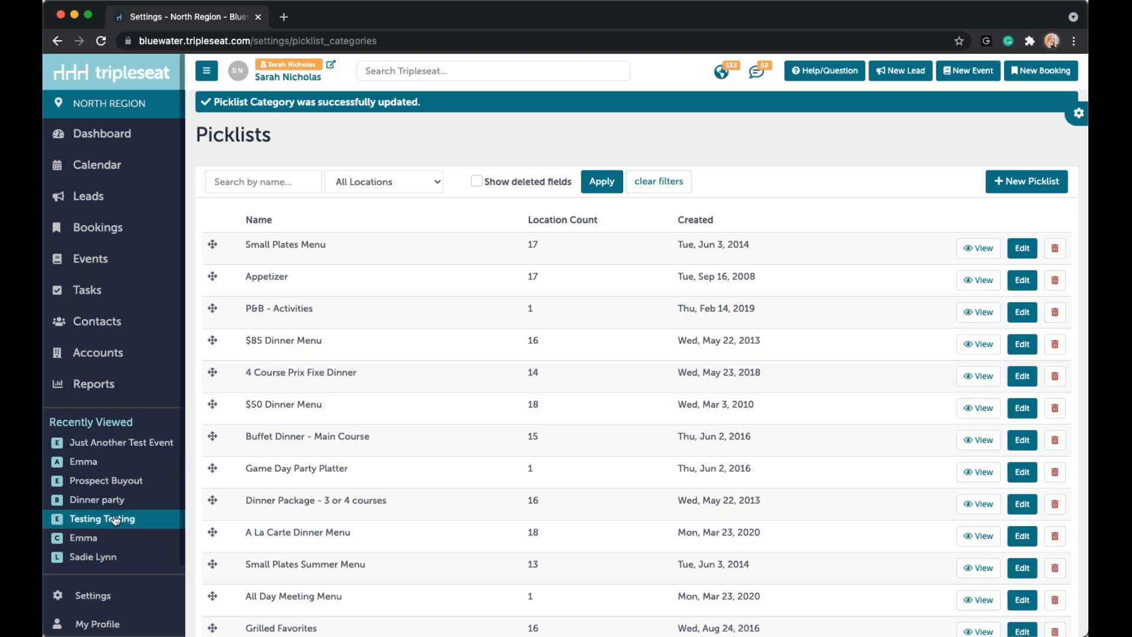
pyautogui.click(118, 598)
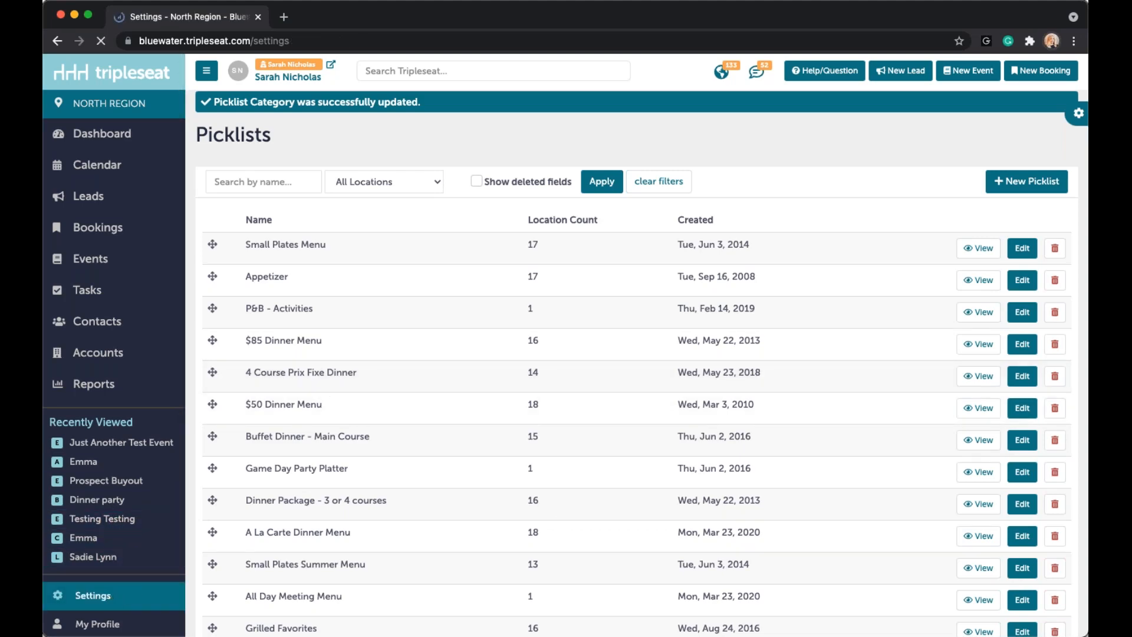
pyautogui.scroll(-5, 588, 518)
pyautogui.scroll(-3, 587, 518)
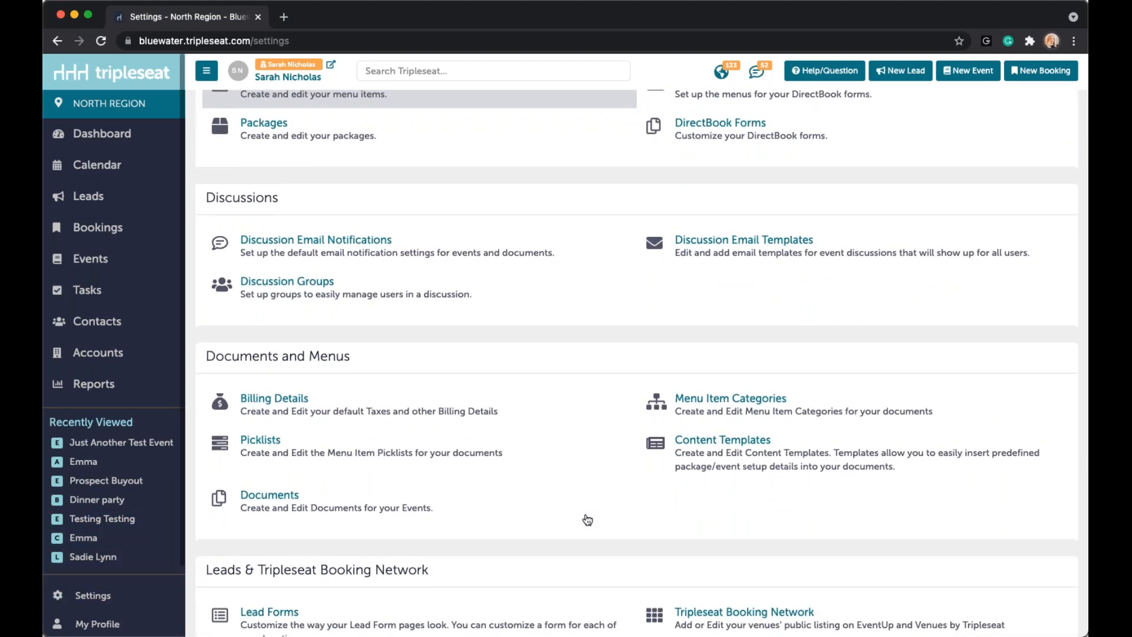
pyautogui.click(731, 356)
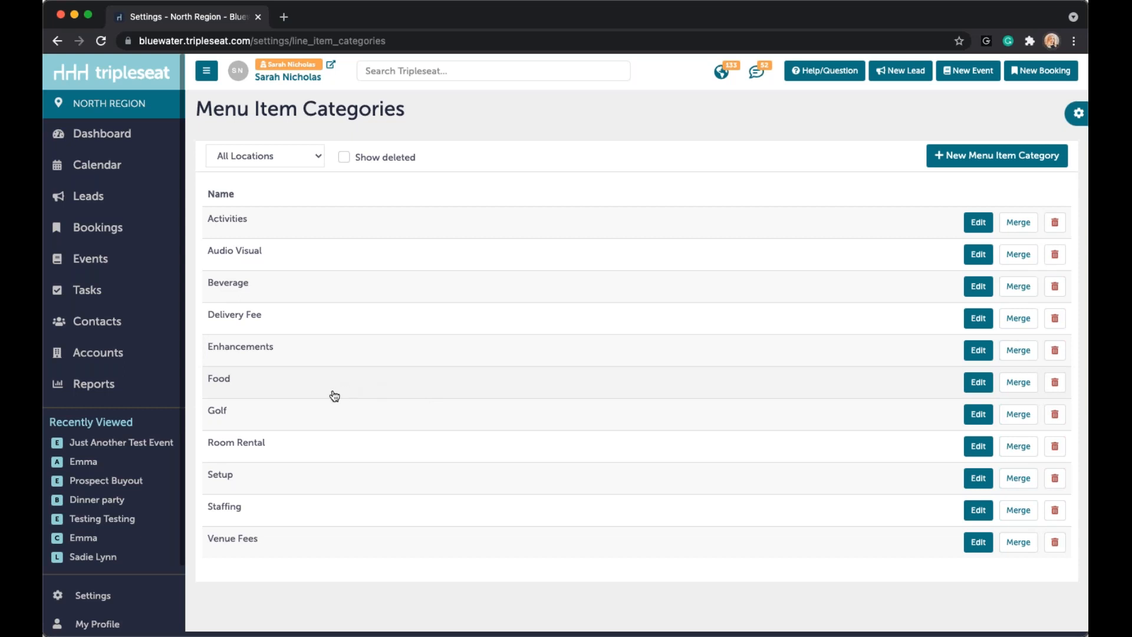
# Step: Try removing Administration Fee and MR - Service Charge from the Food category's default billing details, review its locations, and discard the changes
pyautogui.click(219, 379)
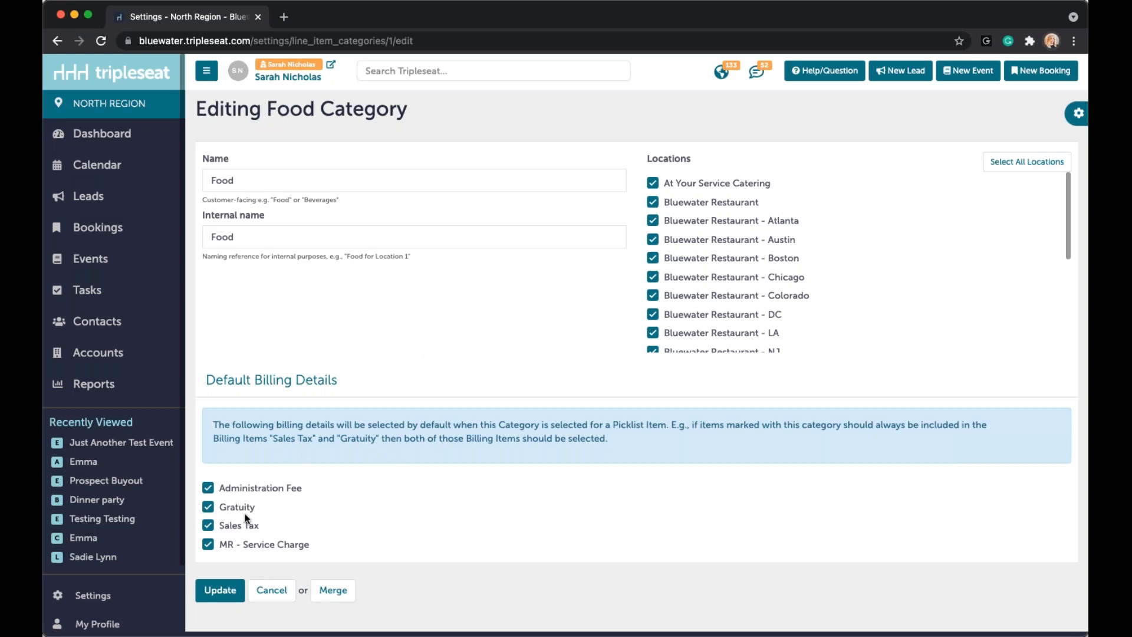
pyautogui.click(264, 492)
pyautogui.click(270, 547)
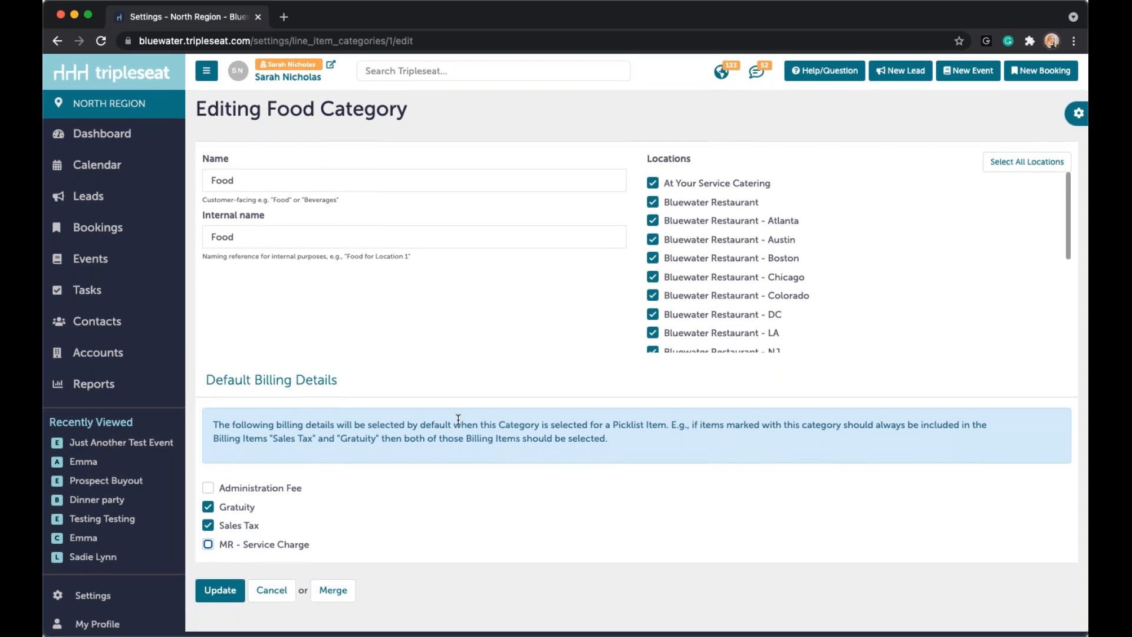
pyautogui.scroll(-5, 717, 282)
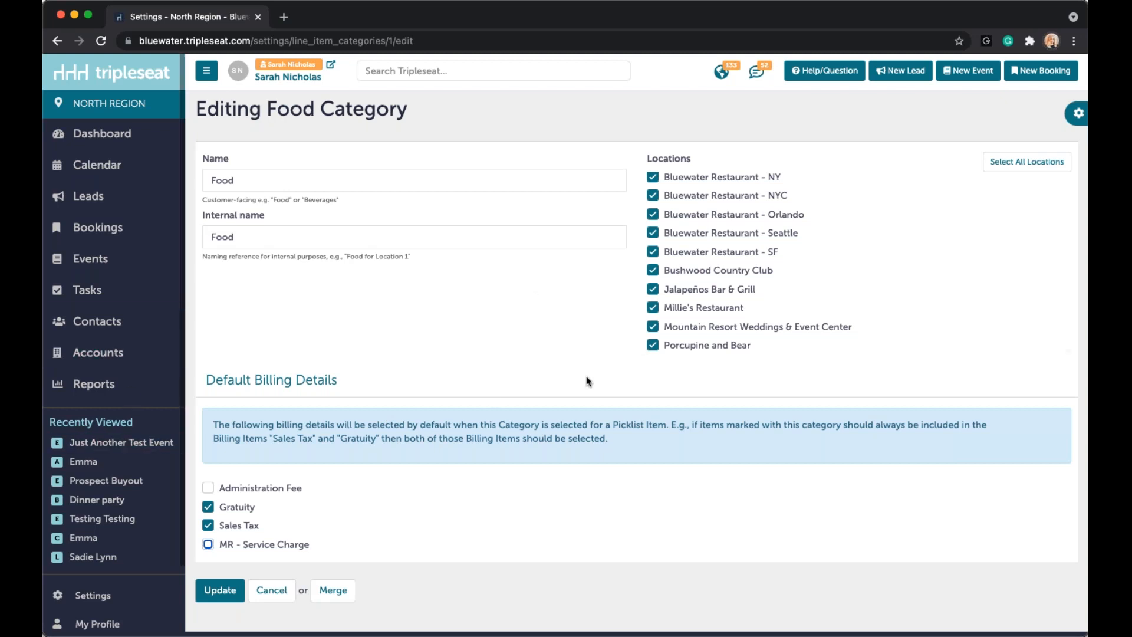
pyautogui.click(287, 597)
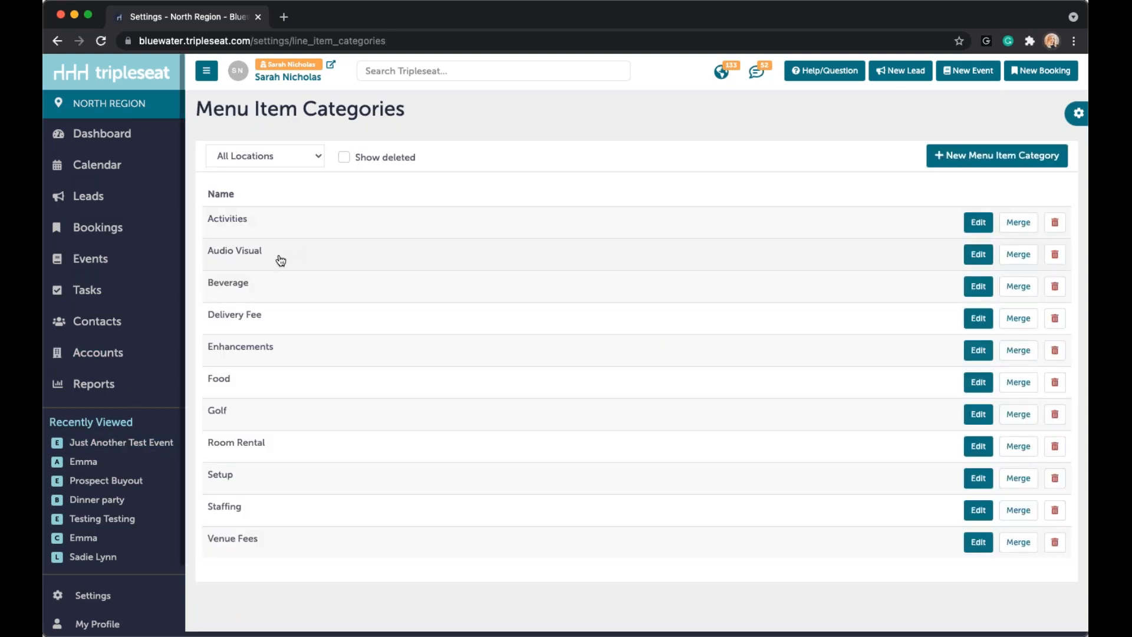
# Step: Review the default billing details of the Audio Visual category and leave it without saving
pyautogui.click(285, 270)
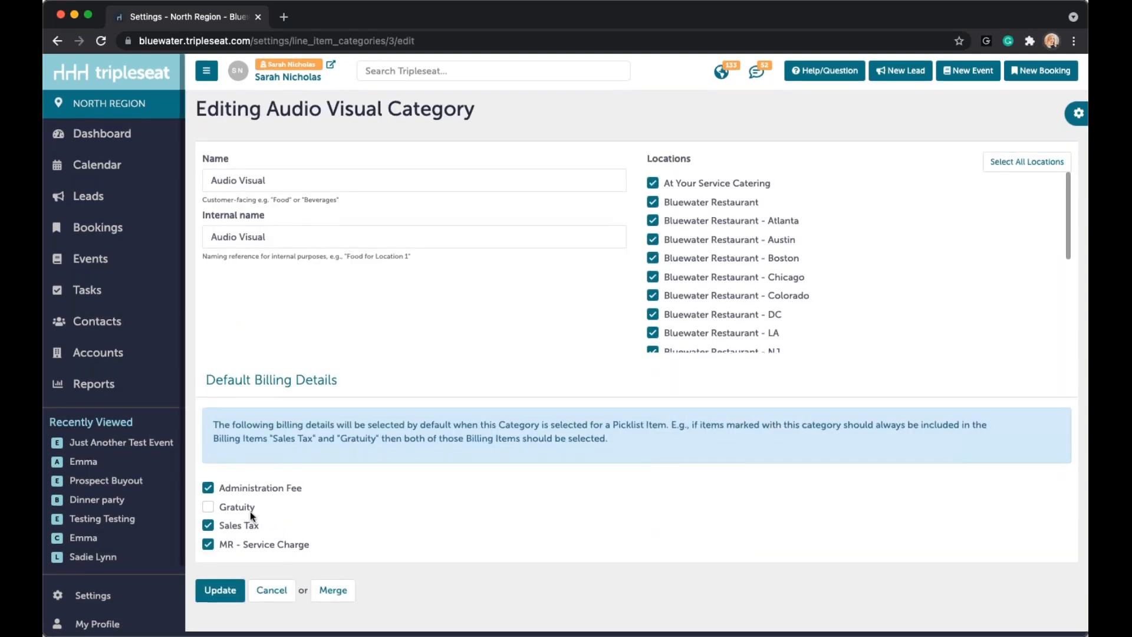
pyautogui.click(286, 595)
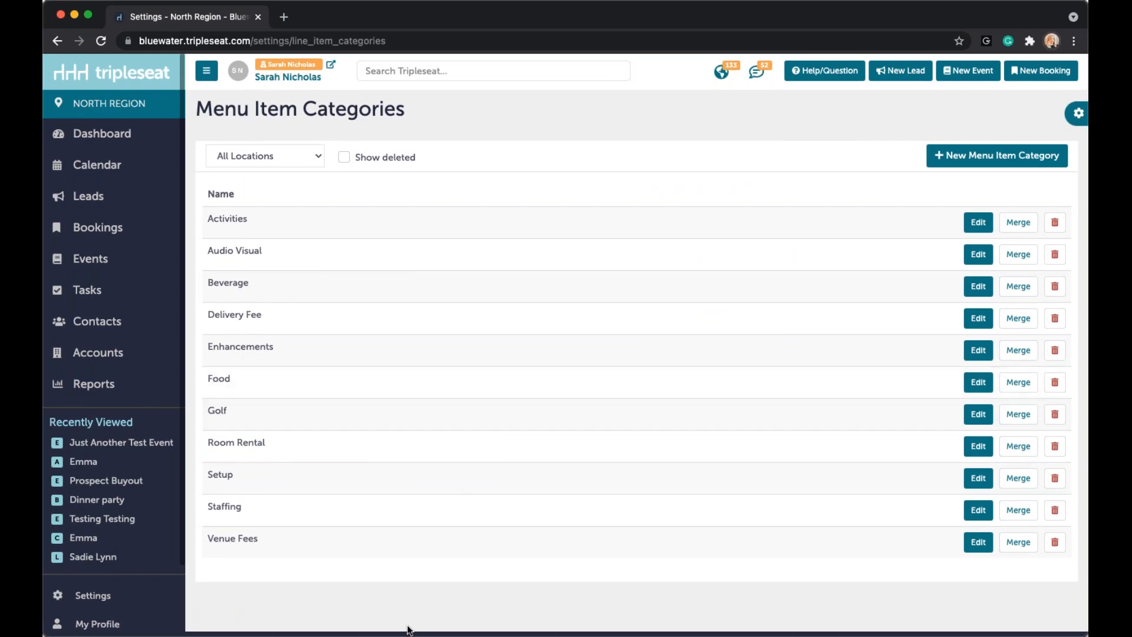
# Step: Return to the settings overview and open Content Templates under Documents and Menus
pyautogui.click(168, 602)
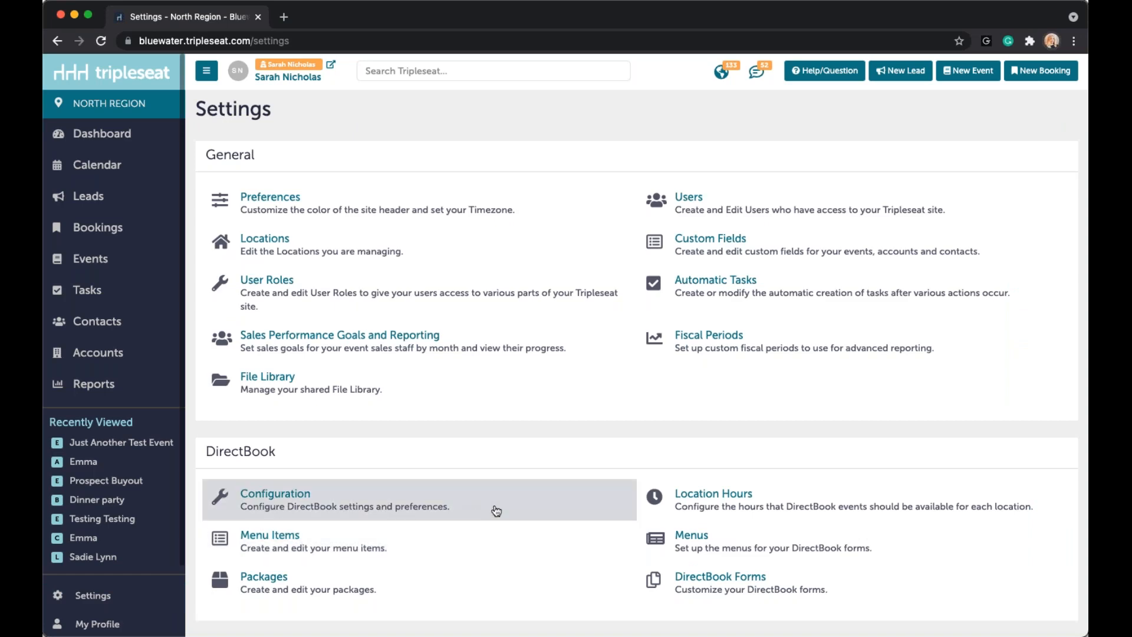
pyautogui.scroll(-5, 495, 510)
pyautogui.scroll(-4, 448, 401)
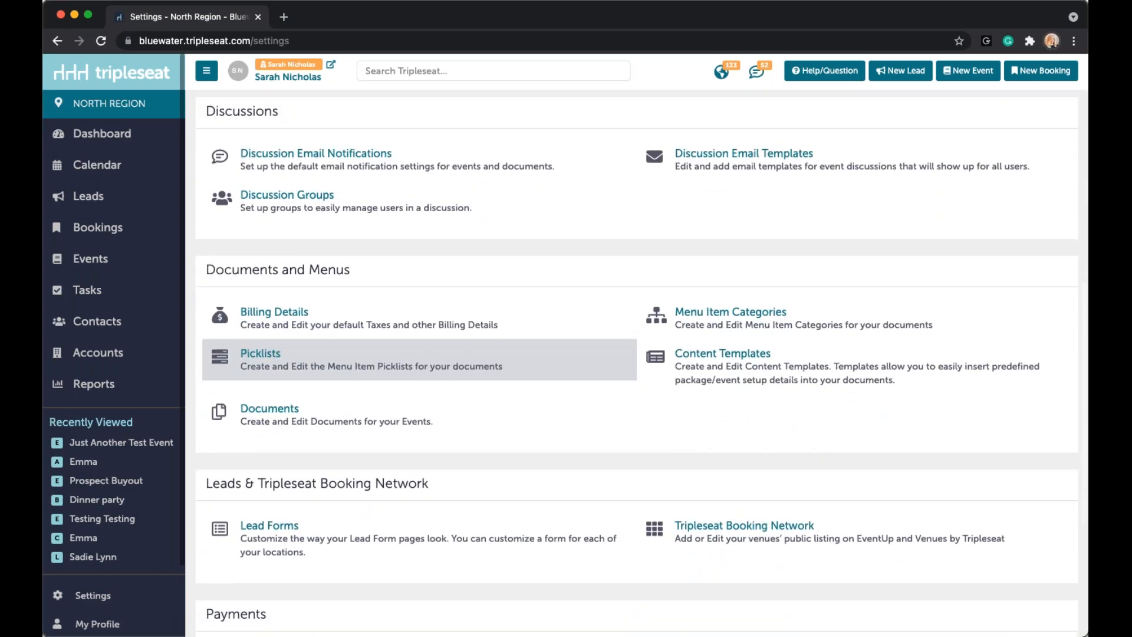
pyautogui.click(726, 333)
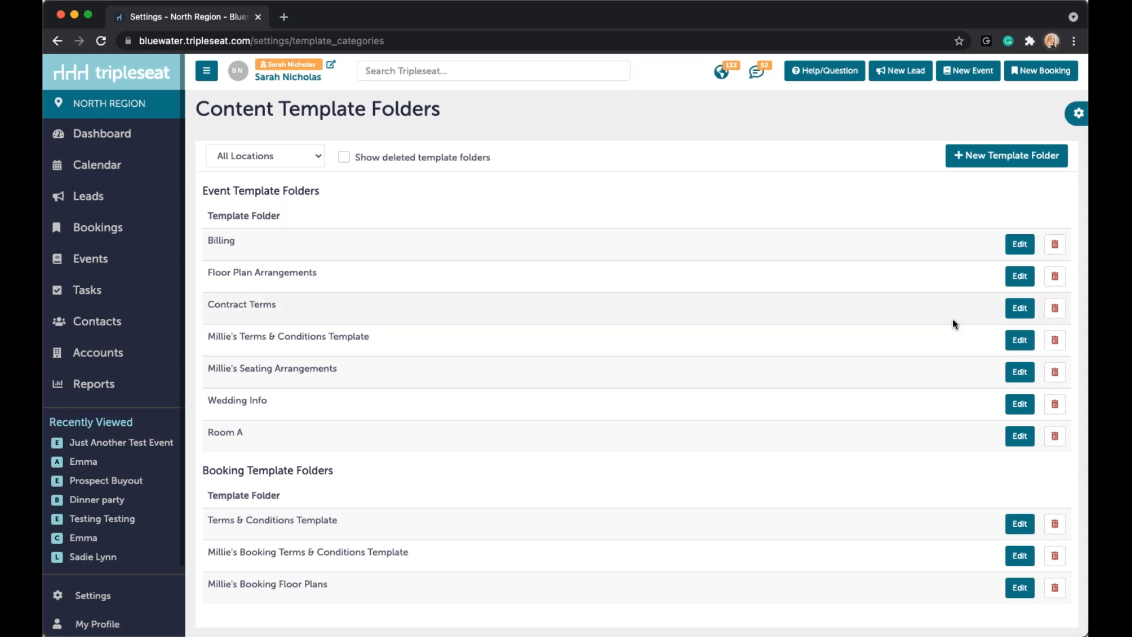
# Step: Open the Contract Terms template folder and review its details, locations and content templates
pyautogui.click(1020, 311)
pyautogui.scroll(-1, 495, 470)
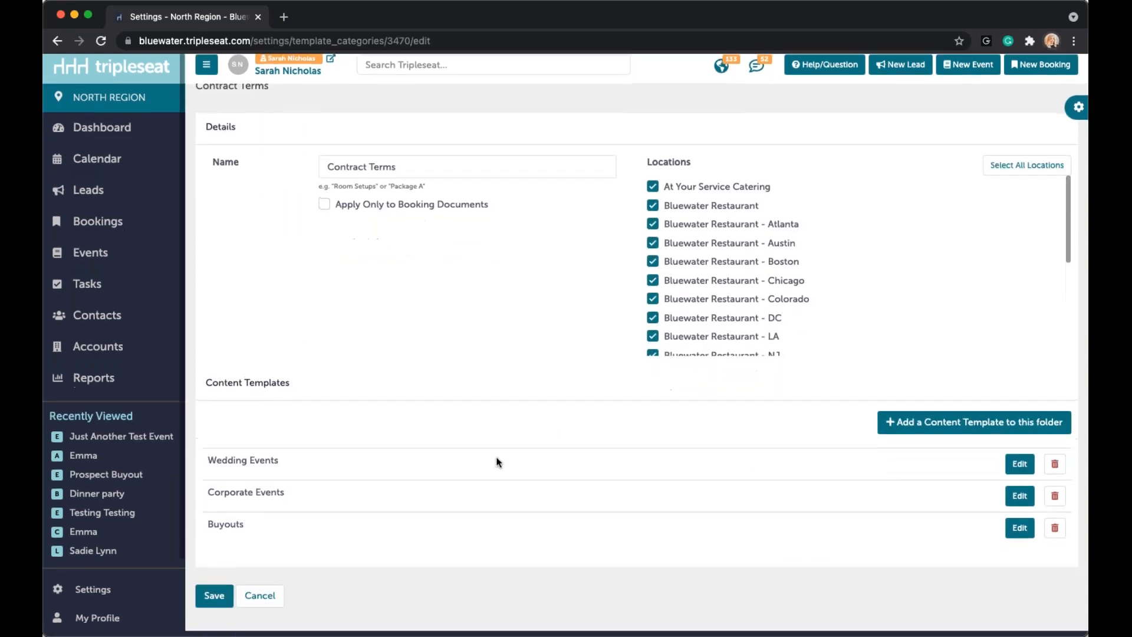
pyautogui.scroll(1, 688, 537)
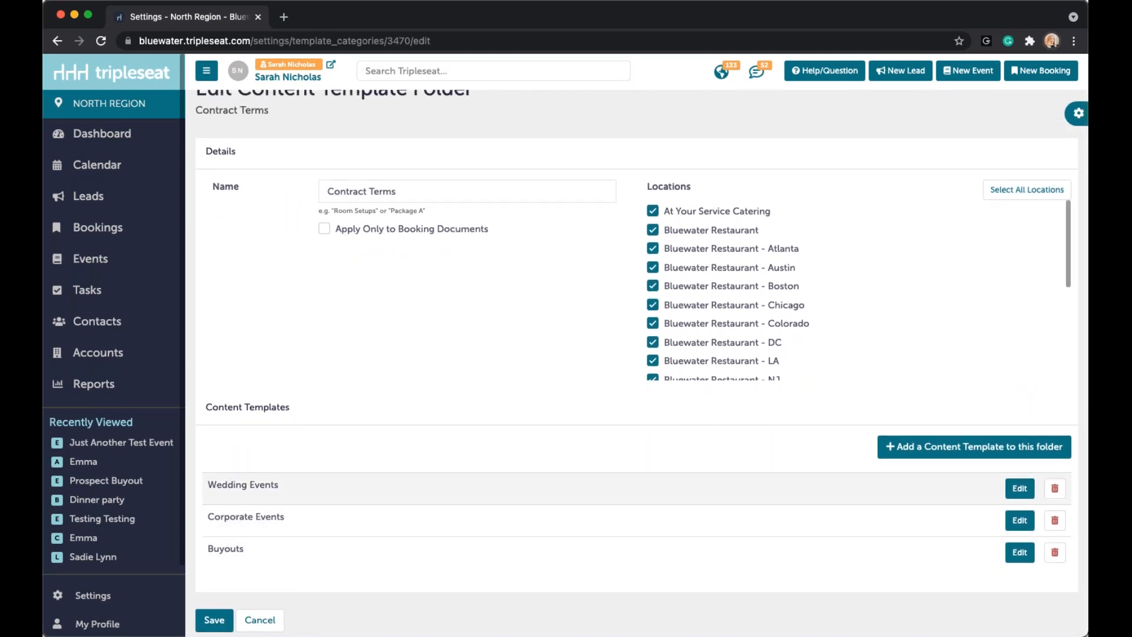
pyautogui.scroll(-1, 472, 390)
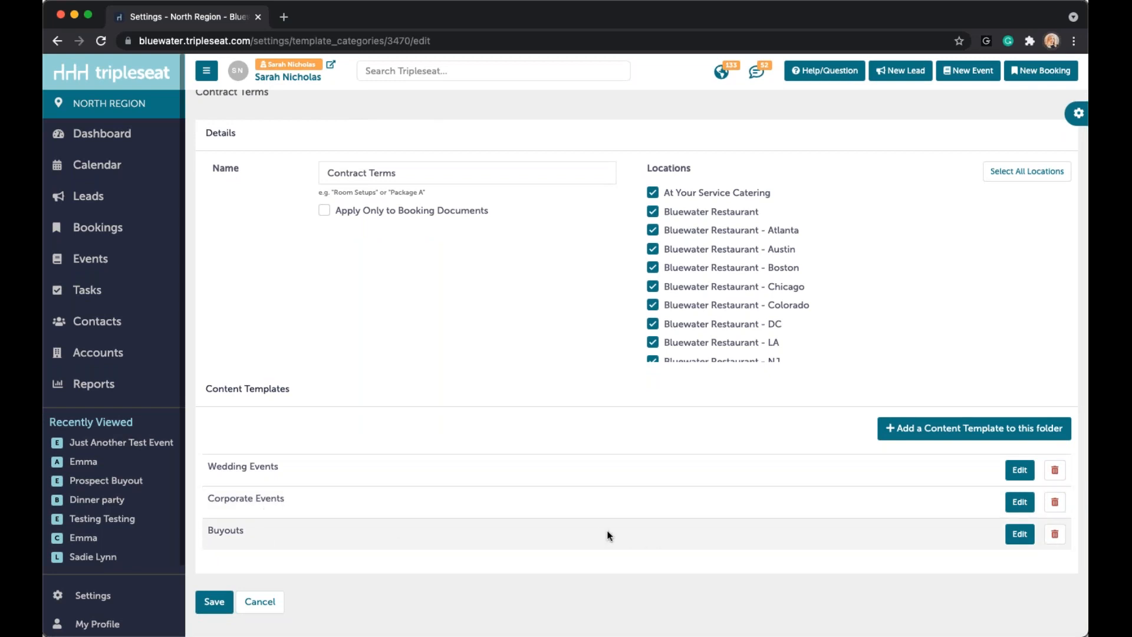
# Step: Open the Wedding Events content template and review its terms and conditions text
pyautogui.click(1018, 471)
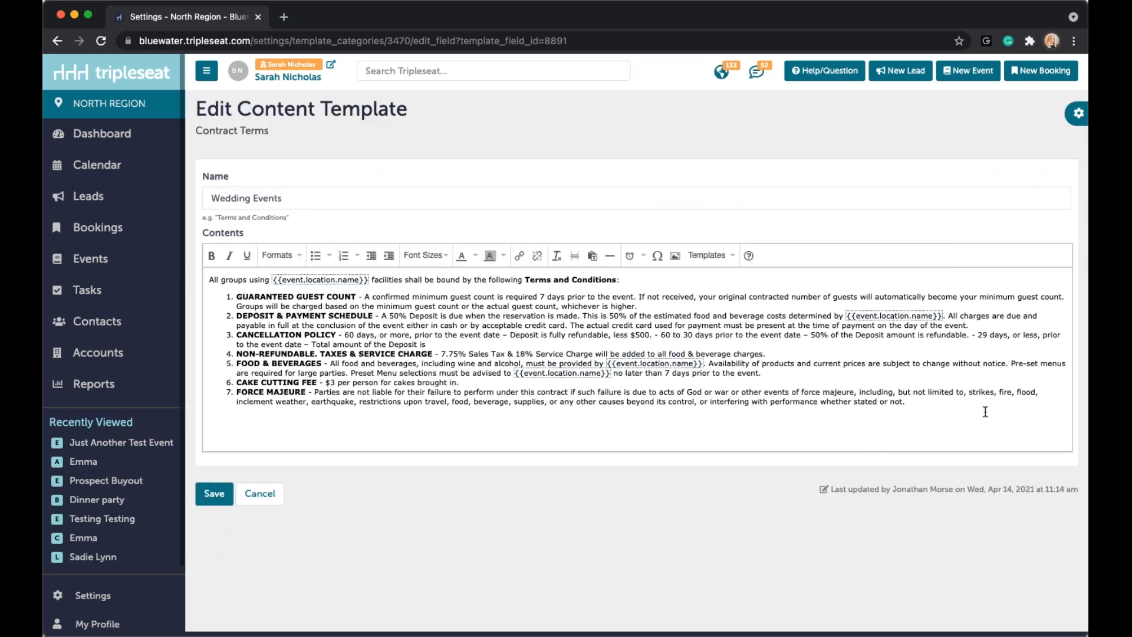
pyautogui.moveTo(983, 404); pyautogui.dragTo(224, 267)
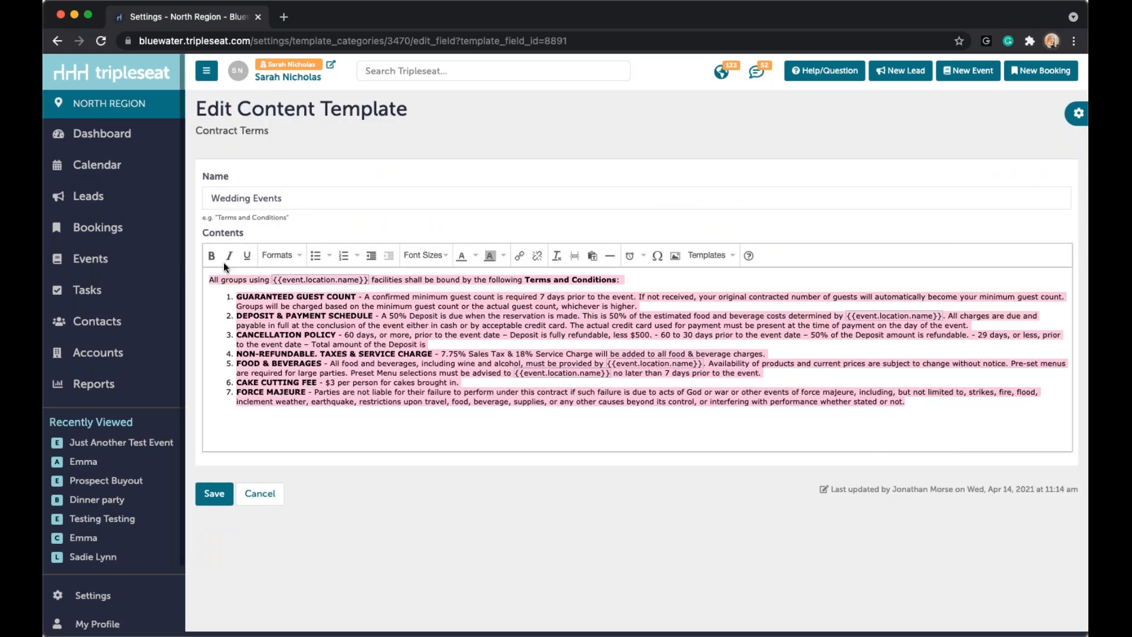
pyautogui.click(670, 425)
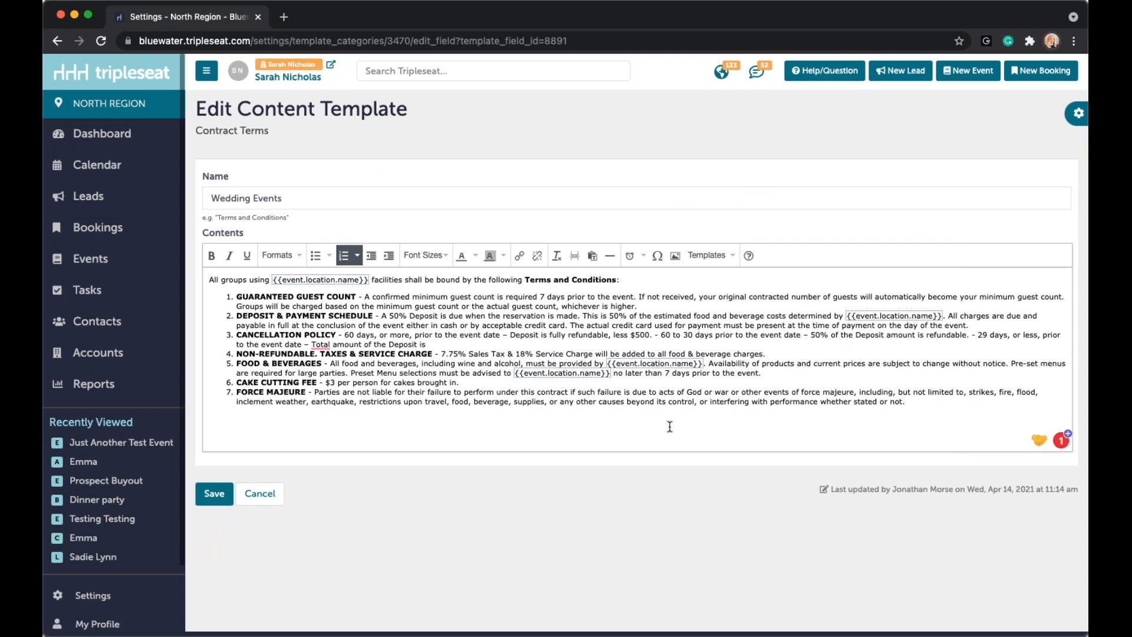
# Step: Examine the location and contact merge fields available for the template text, without inserting any
pyautogui.rightClick(527, 375)
pyautogui.moveTo(579, 426)
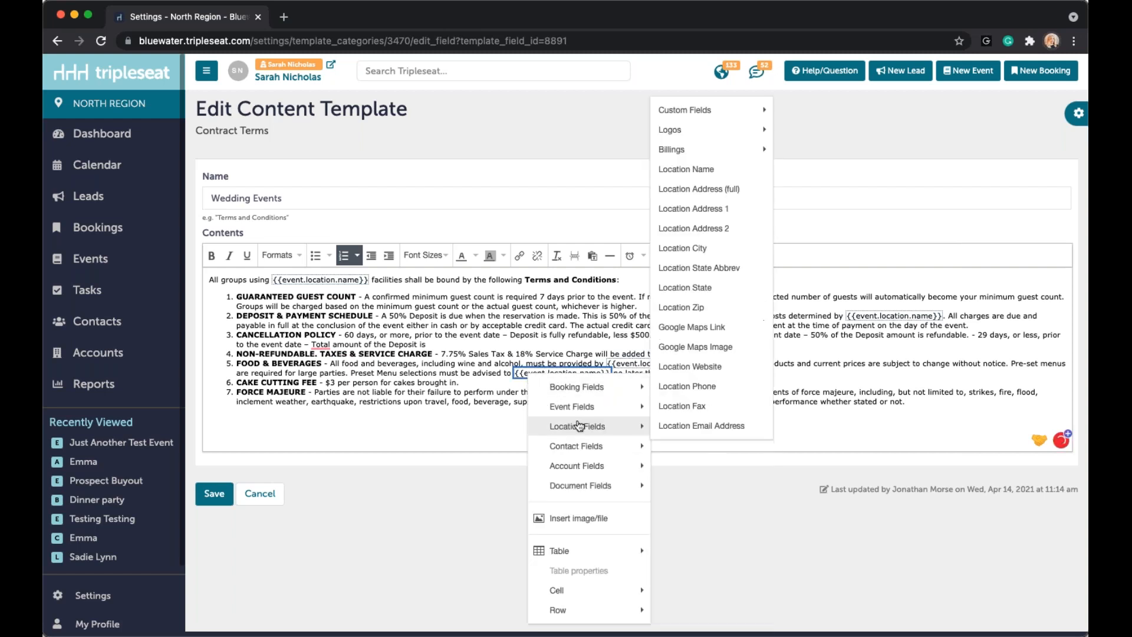
pyautogui.moveTo(581, 445)
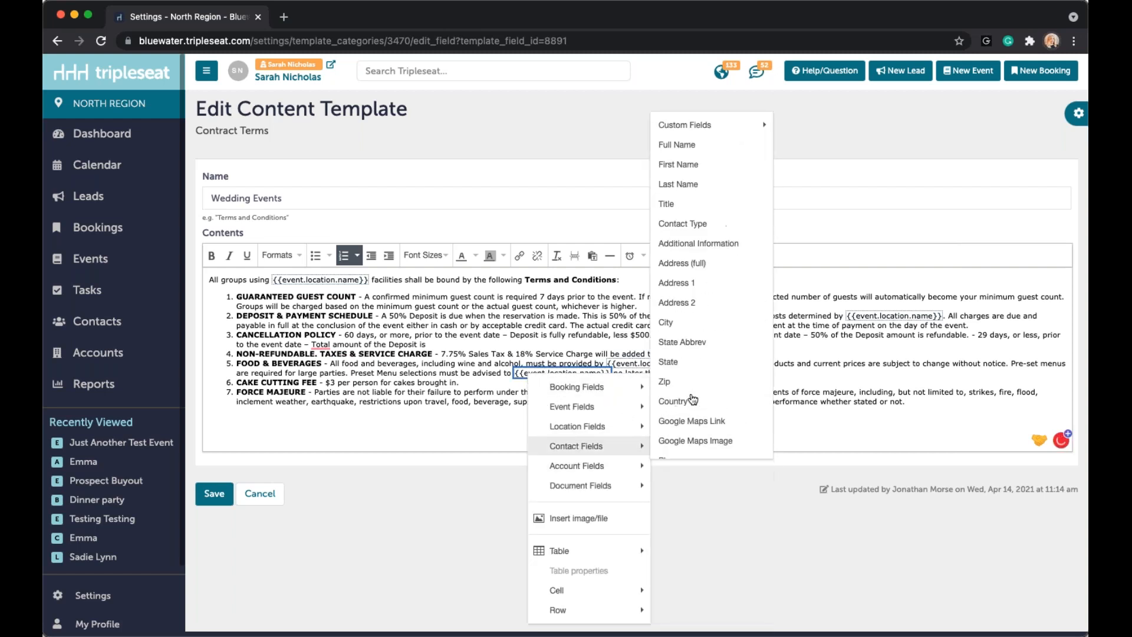
pyautogui.click(461, 384)
pyautogui.rightClick(529, 375)
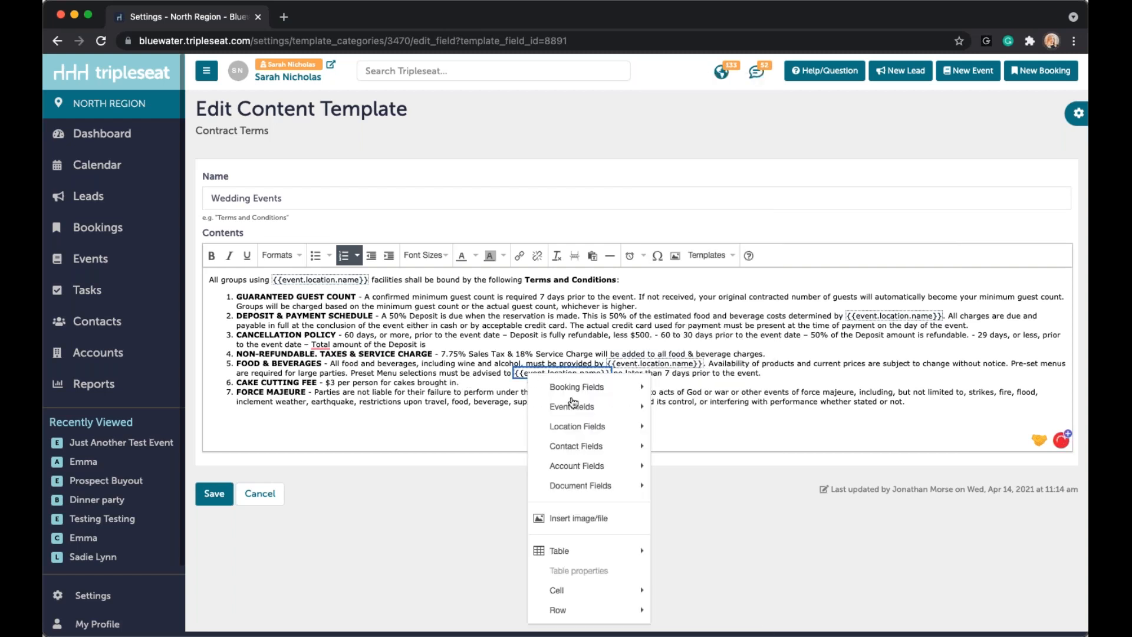
pyautogui.moveTo(581, 426)
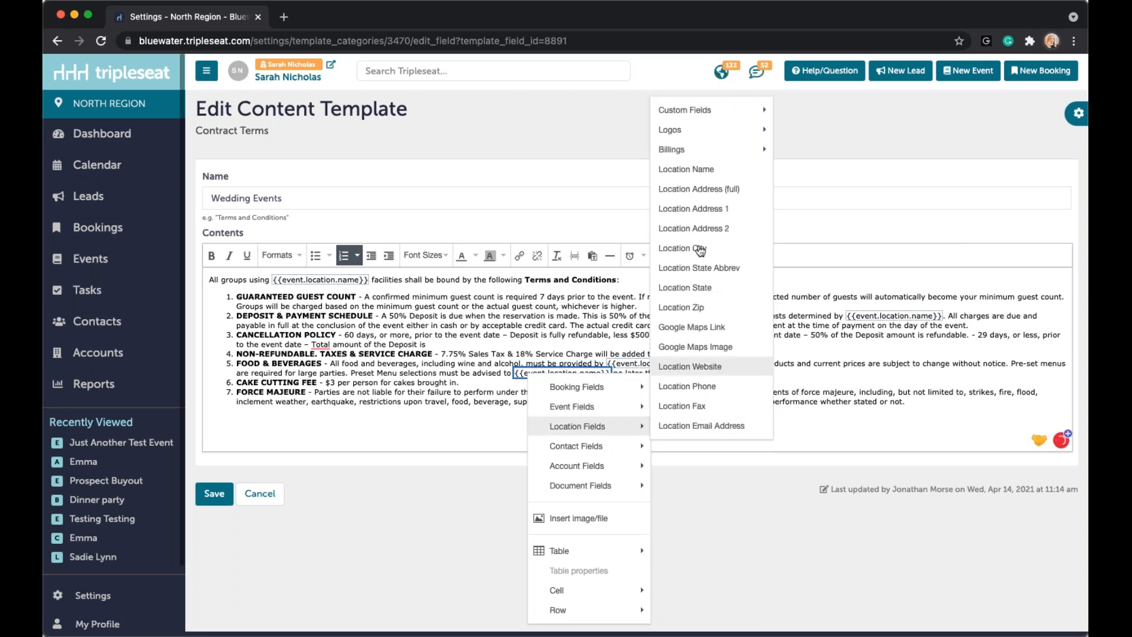
pyautogui.click(460, 326)
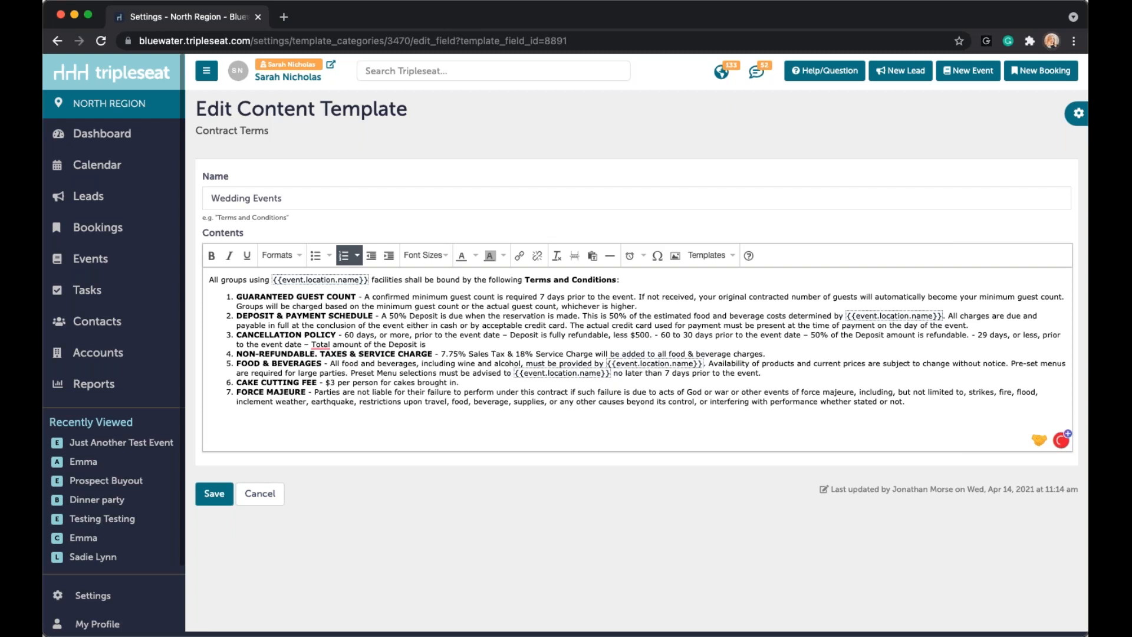
# Step: Leave the Wedding Events template and the Contract Terms folder without saving, returning to the list of content template folders
pyautogui.click(274, 499)
pyautogui.scroll(-1, 365, 507)
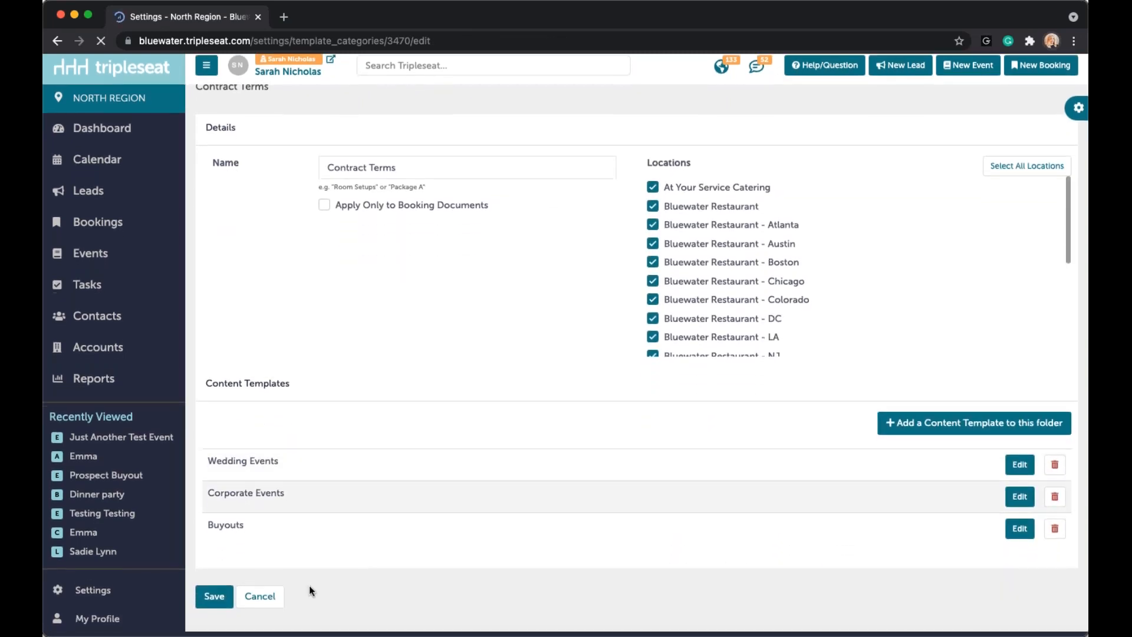
pyautogui.click(275, 606)
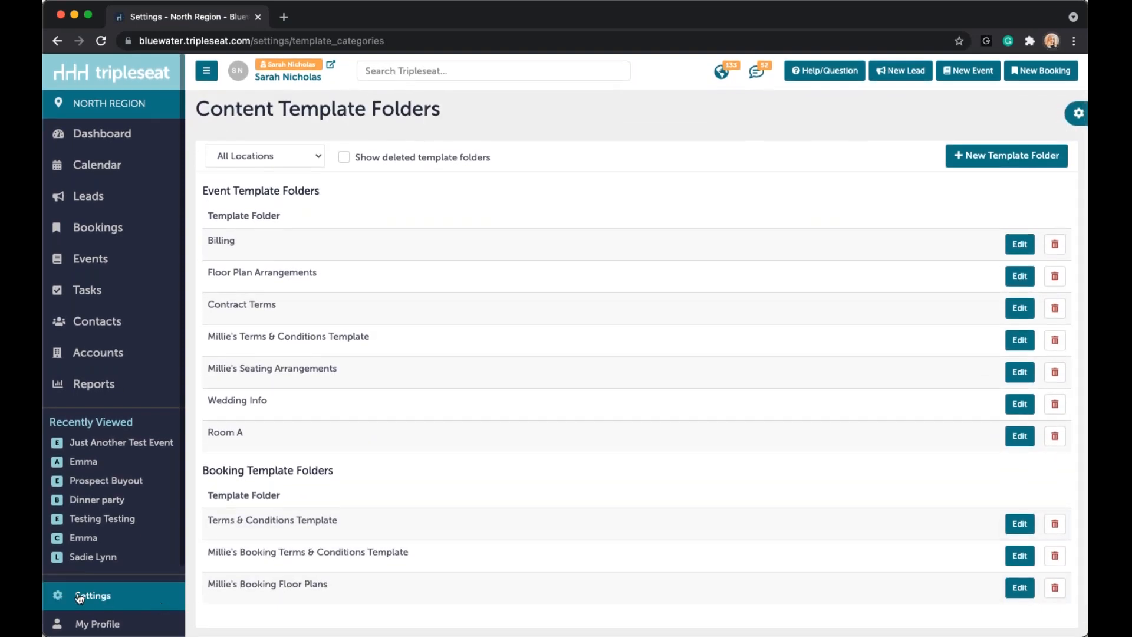
# Step: Return to the settings overview and open Documents under Documents and Menus
pyautogui.click(143, 594)
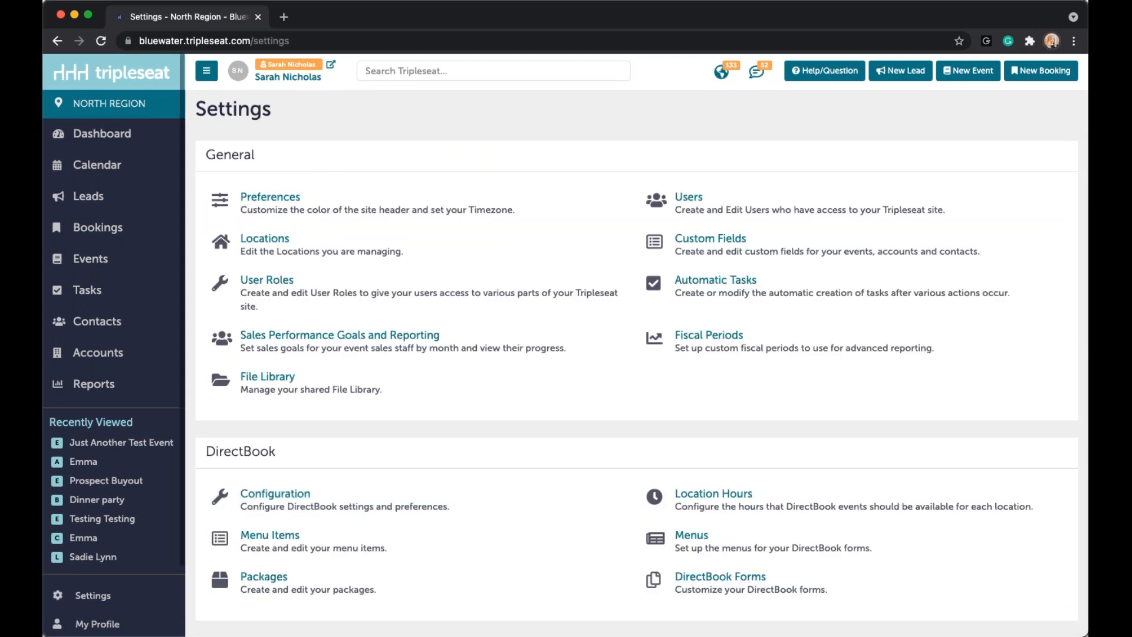
pyautogui.scroll(-2, 551, 463)
pyautogui.scroll(-6, 551, 463)
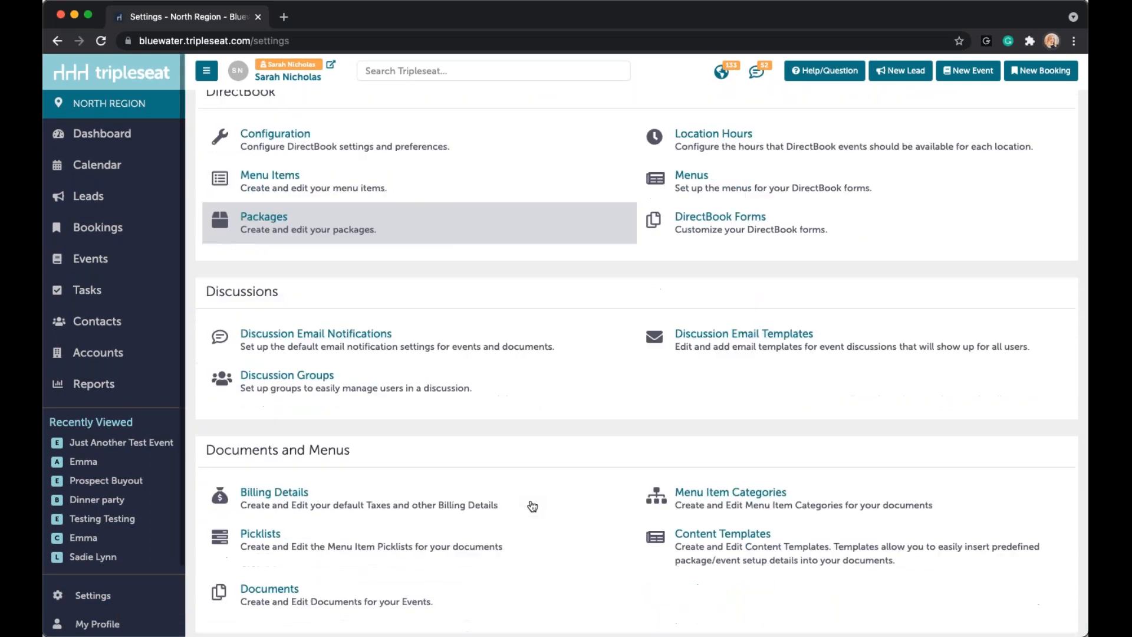
pyautogui.click(274, 563)
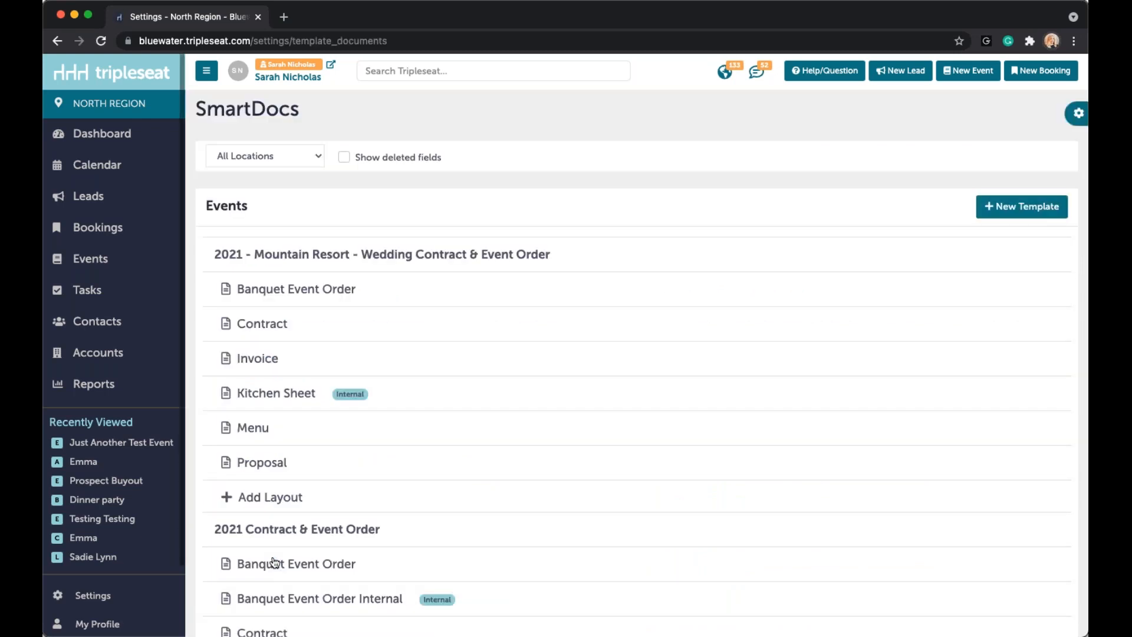
# Step: Filter the SmartDocs list to a Bluewater Restaurant location and review its event templates and layouts
pyautogui.click(468, 205)
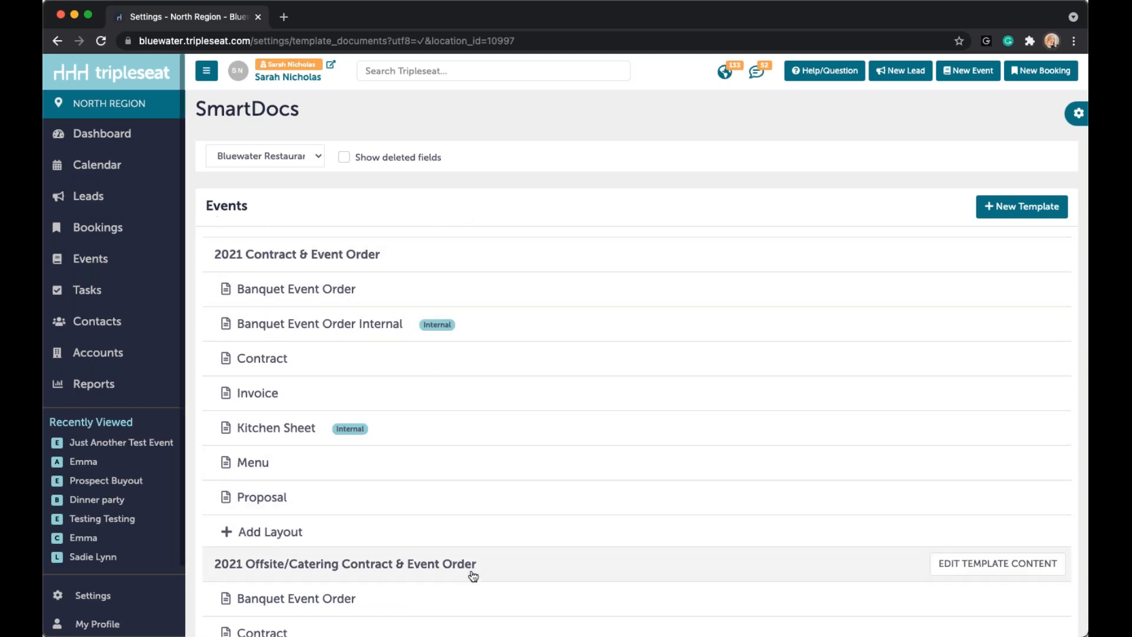
pyautogui.scroll(-5, 472, 575)
pyautogui.scroll(4, 470, 574)
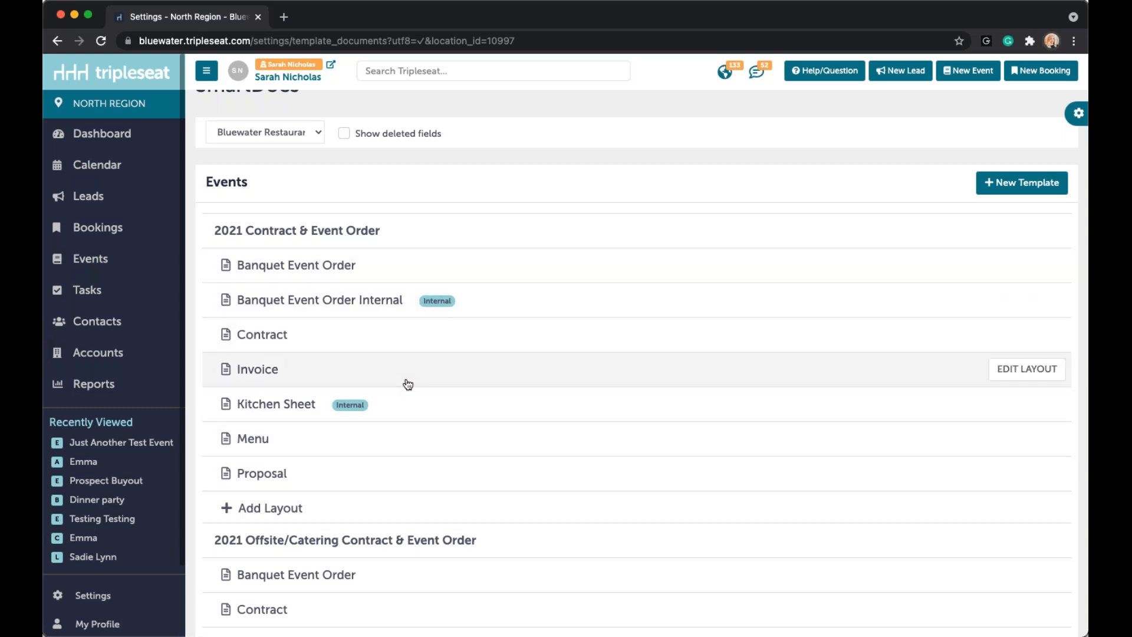
# Step: Open the 2021 Contract & Event Order template content and review its Contact Info, Multiple Events Table and Special Instructions fields
pyautogui.click(344, 236)
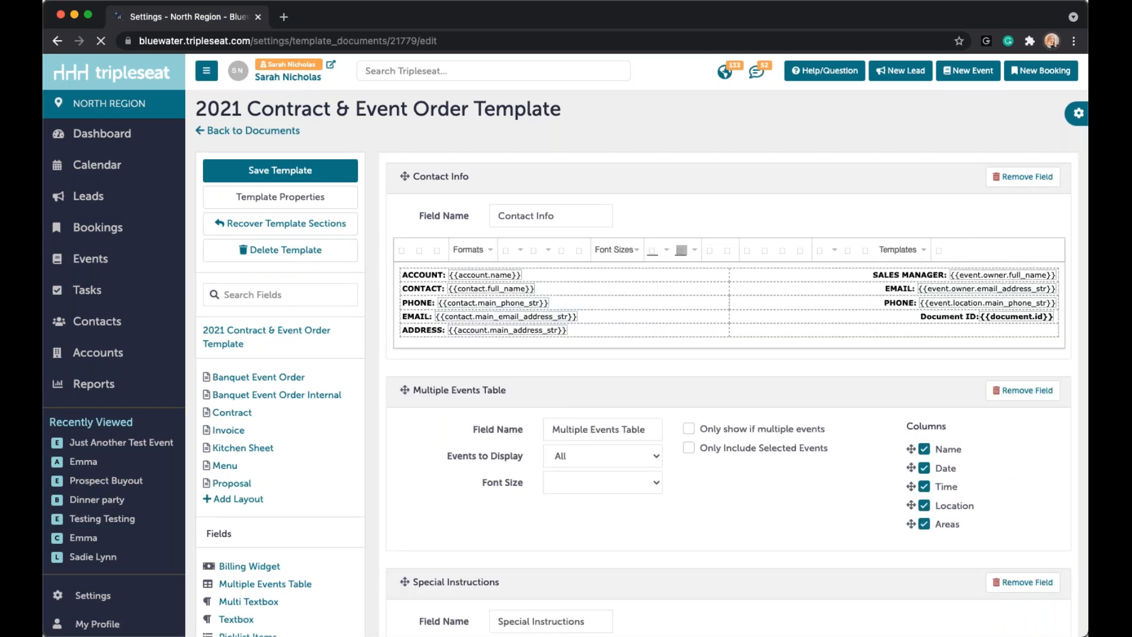
pyautogui.scroll(-1, 562, 415)
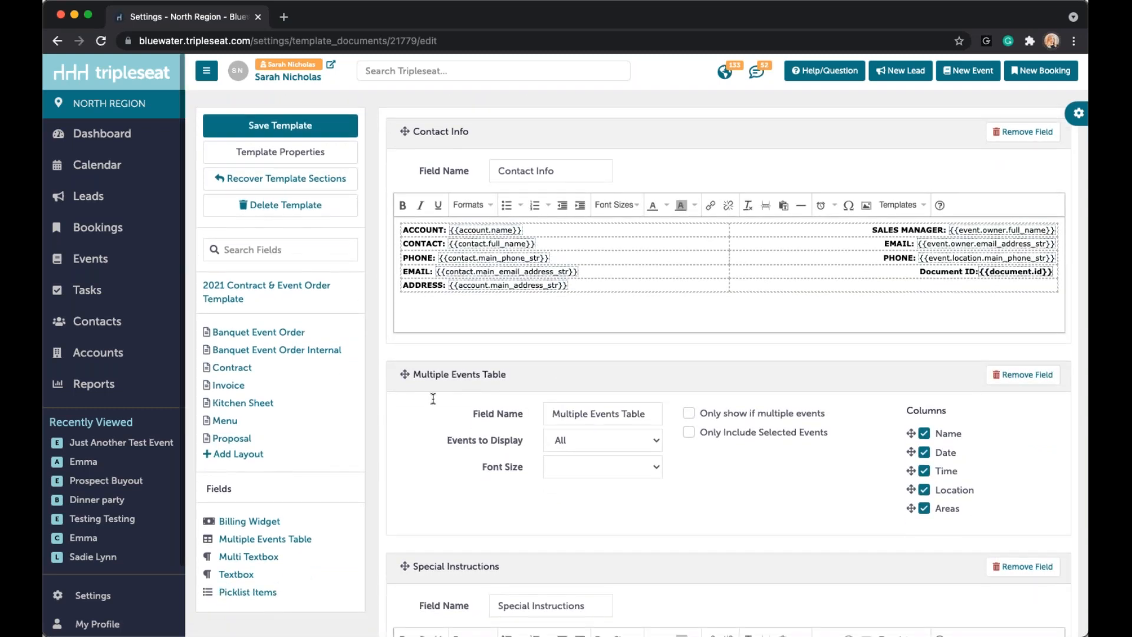
pyautogui.moveTo(577, 252); pyautogui.dragTo(527, 253)
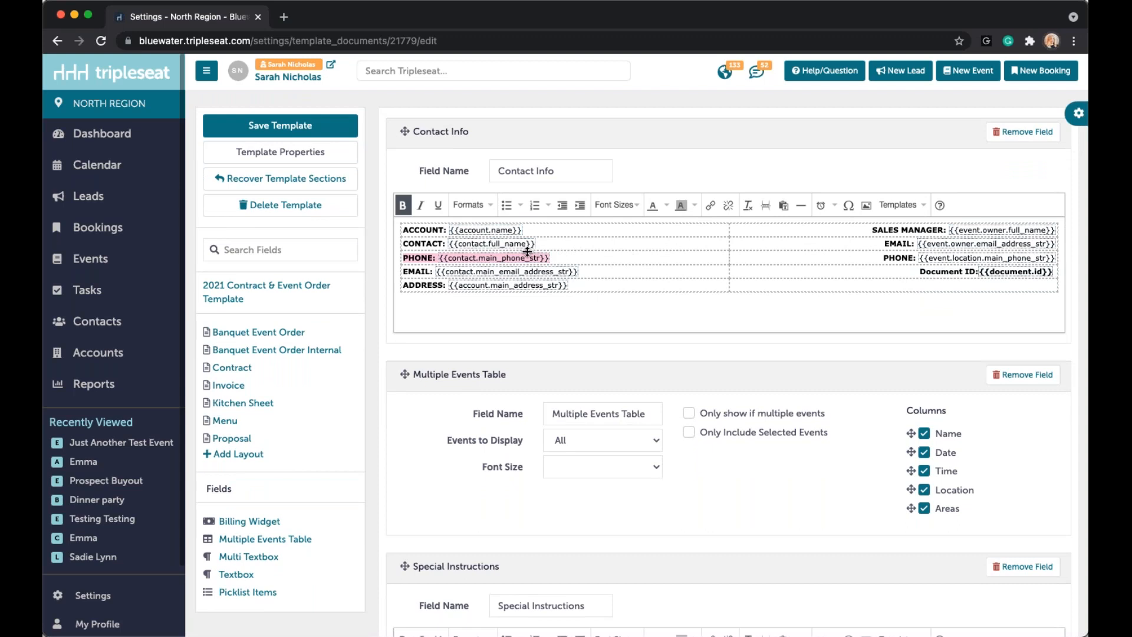
pyautogui.click(672, 272)
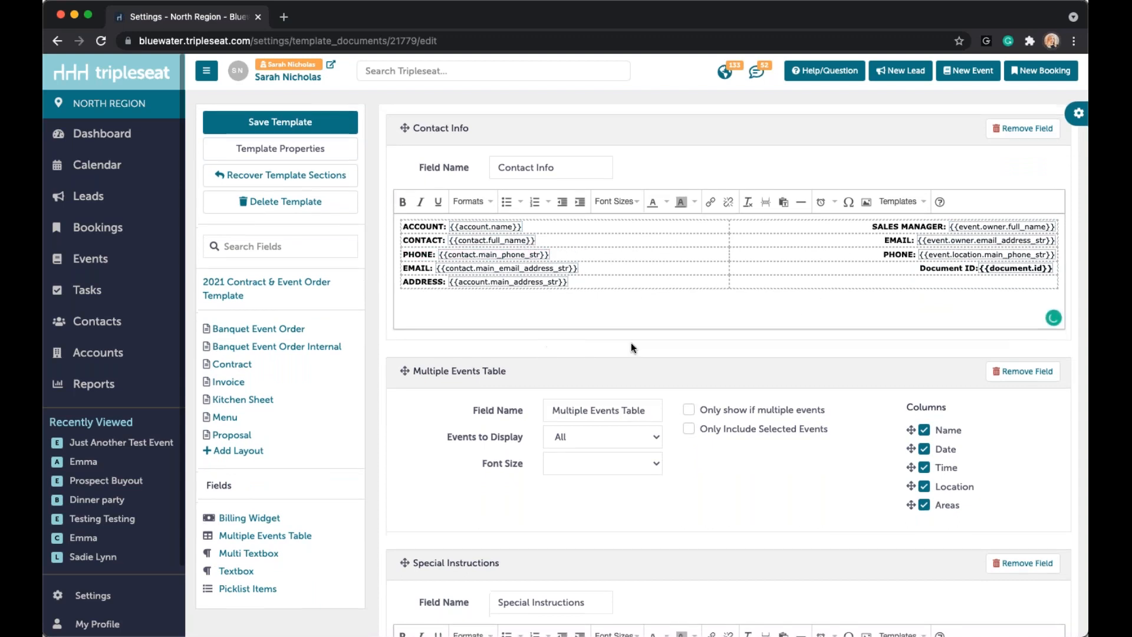
pyautogui.scroll(-3, 631, 345)
pyautogui.scroll(-1, 631, 352)
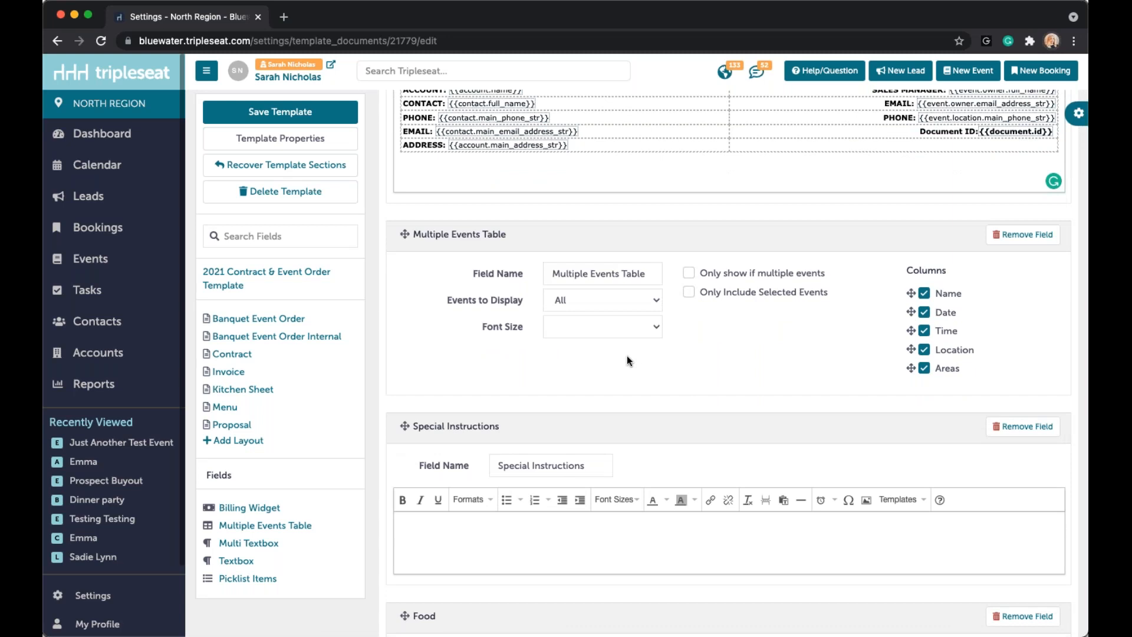
pyautogui.scroll(-5, 628, 357)
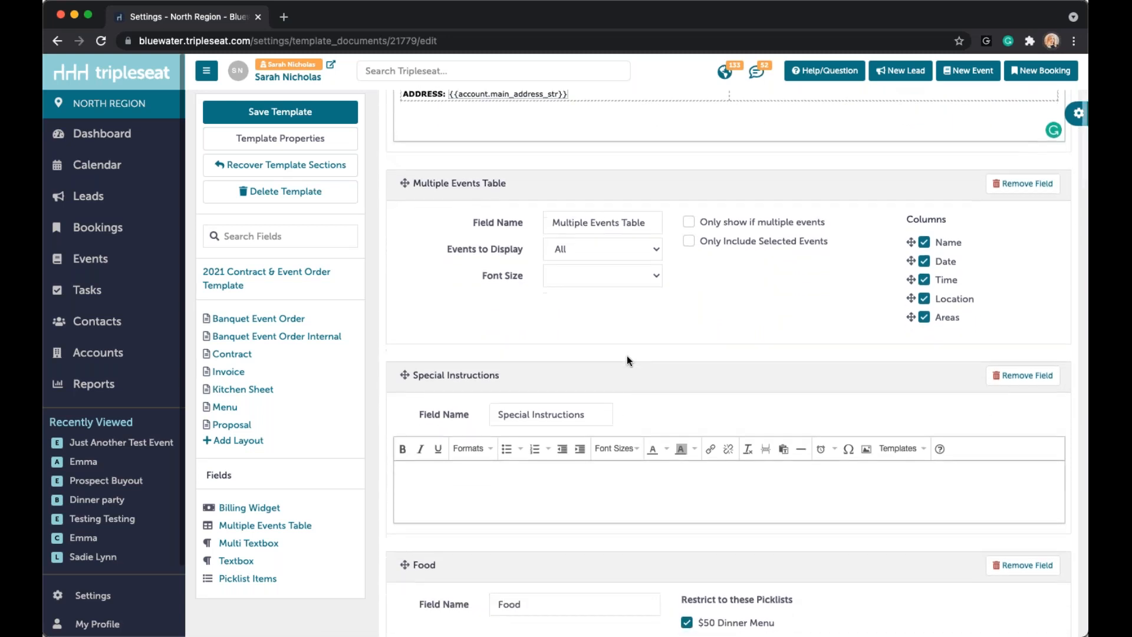
pyautogui.scroll(-4, 626, 355)
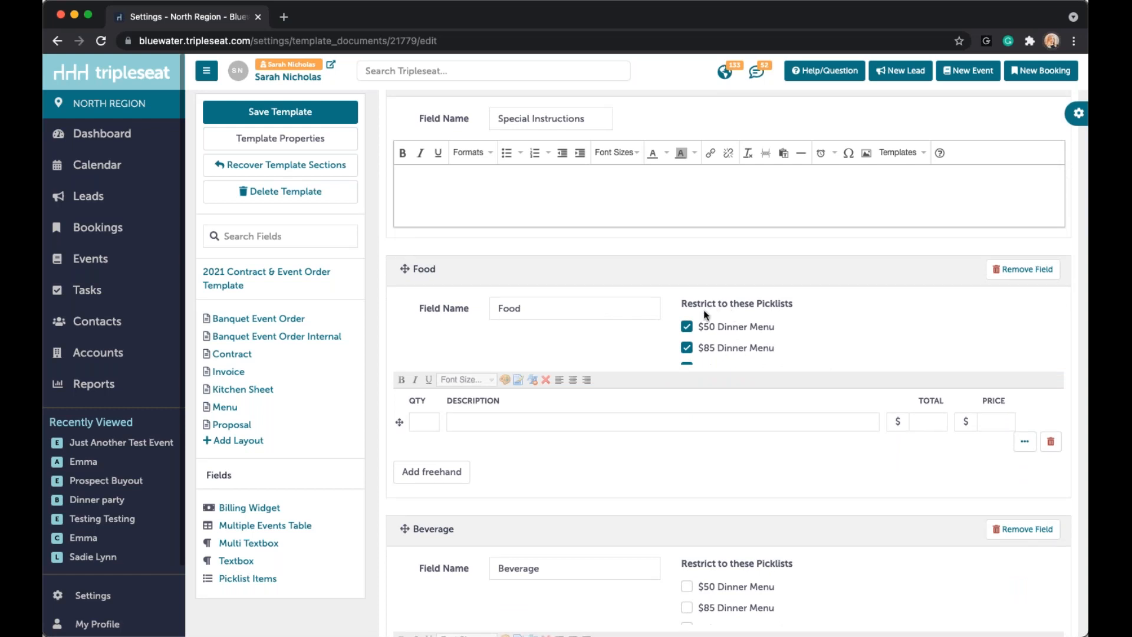
# Step: Clear several picklists from the Food field's picklist restriction, including $85 Dinner Menu, and reselect $85 Dinner Menu
pyautogui.tripleClick(729, 307)
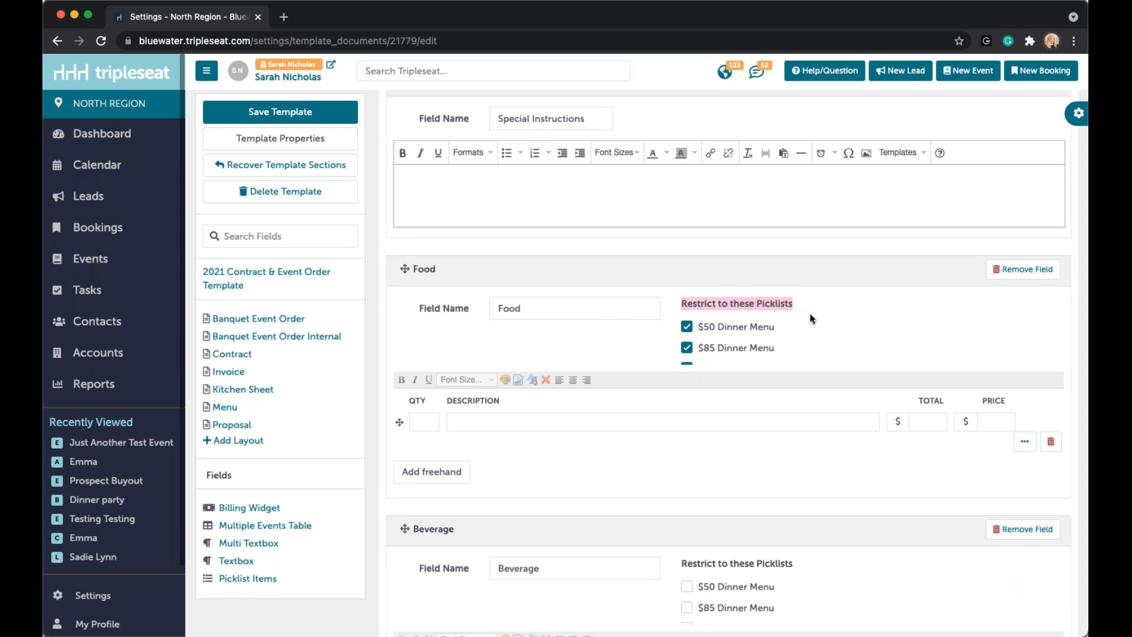
pyautogui.click(781, 305)
pyautogui.scroll(-1, 733, 348)
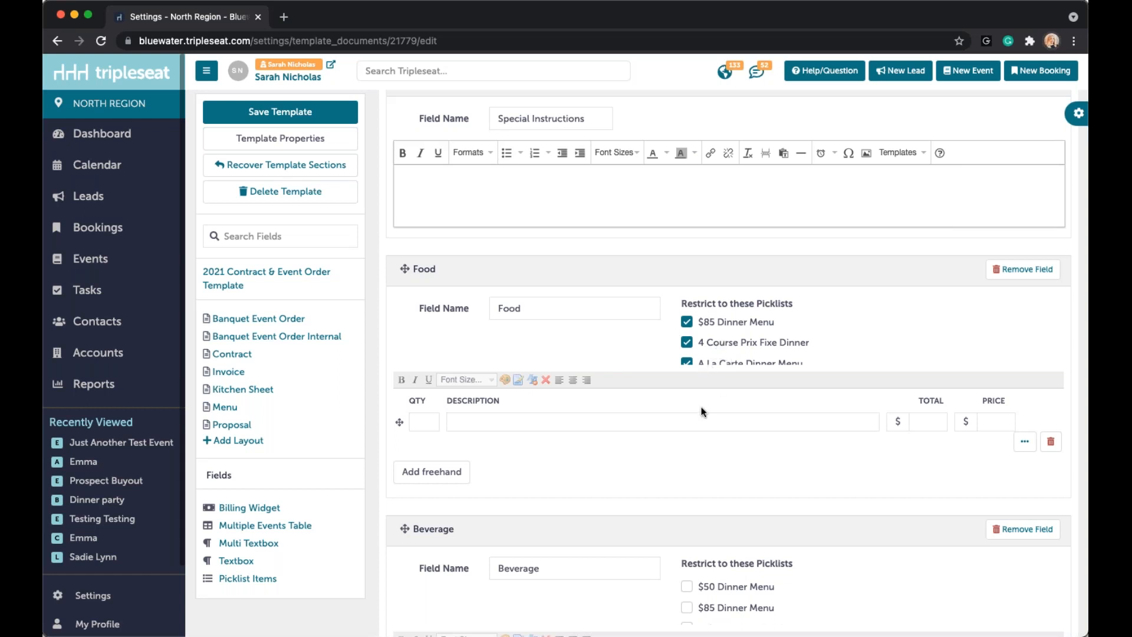
pyautogui.click(694, 323)
pyautogui.scroll(-2, 693, 330)
pyautogui.click(687, 328)
pyautogui.click(688, 348)
pyautogui.scroll(2, 699, 347)
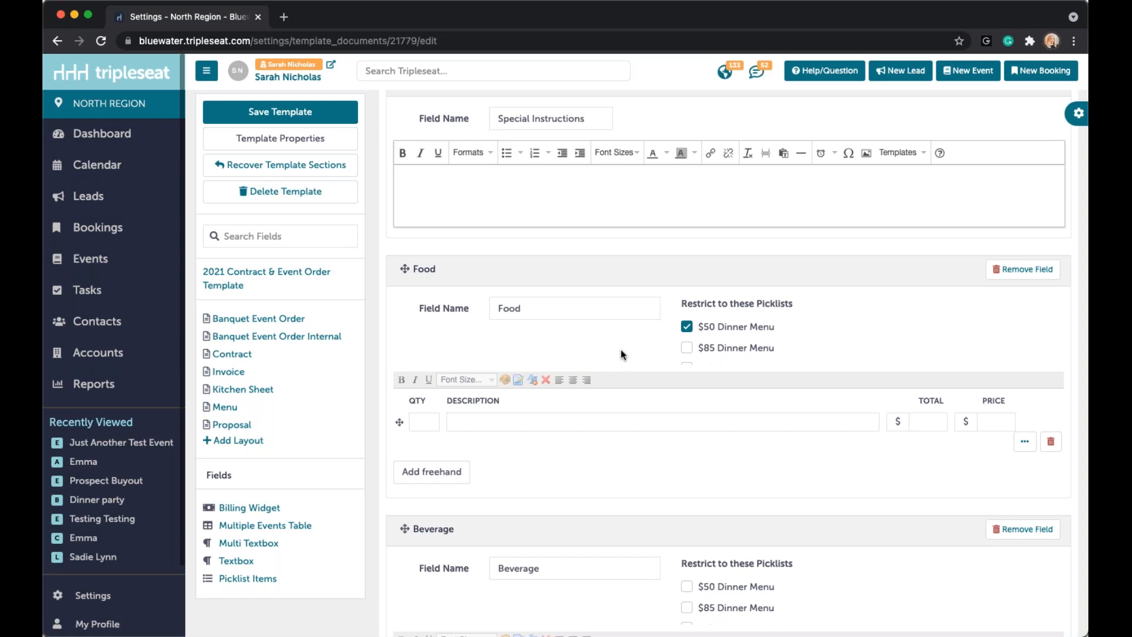
pyautogui.click(690, 350)
# Step: Review the remaining template fields, from Beverage, A/V & Other Items and Staffing through the internal notes and Setup to Terms & Conditions
pyautogui.scroll(-3, 639, 355)
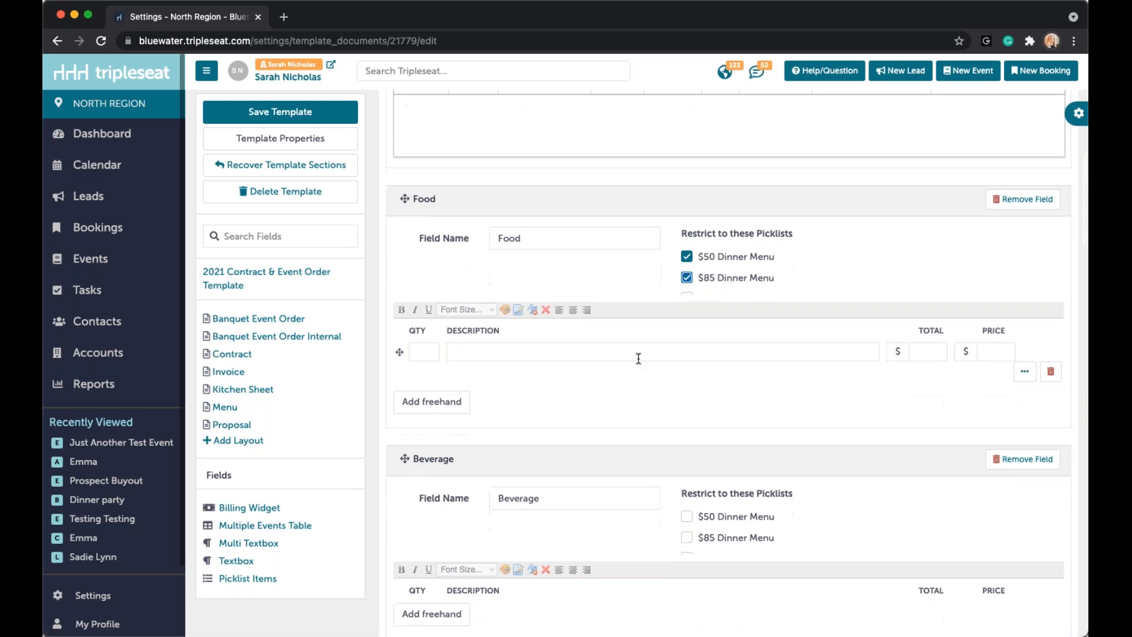
pyautogui.scroll(-3, 639, 362)
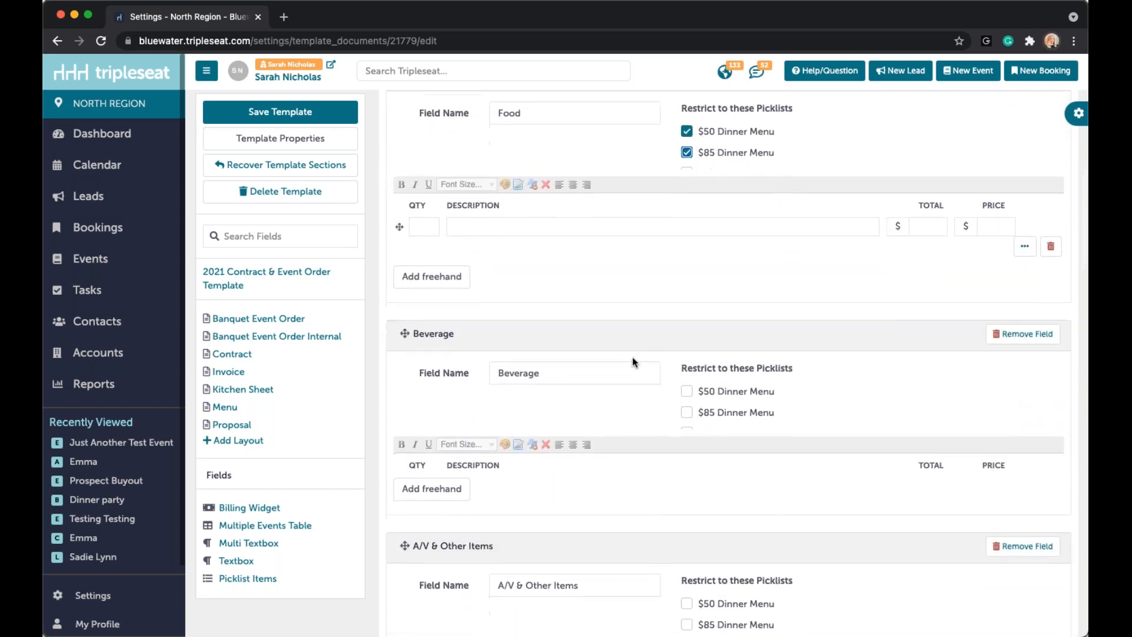
pyautogui.scroll(-6, 546, 333)
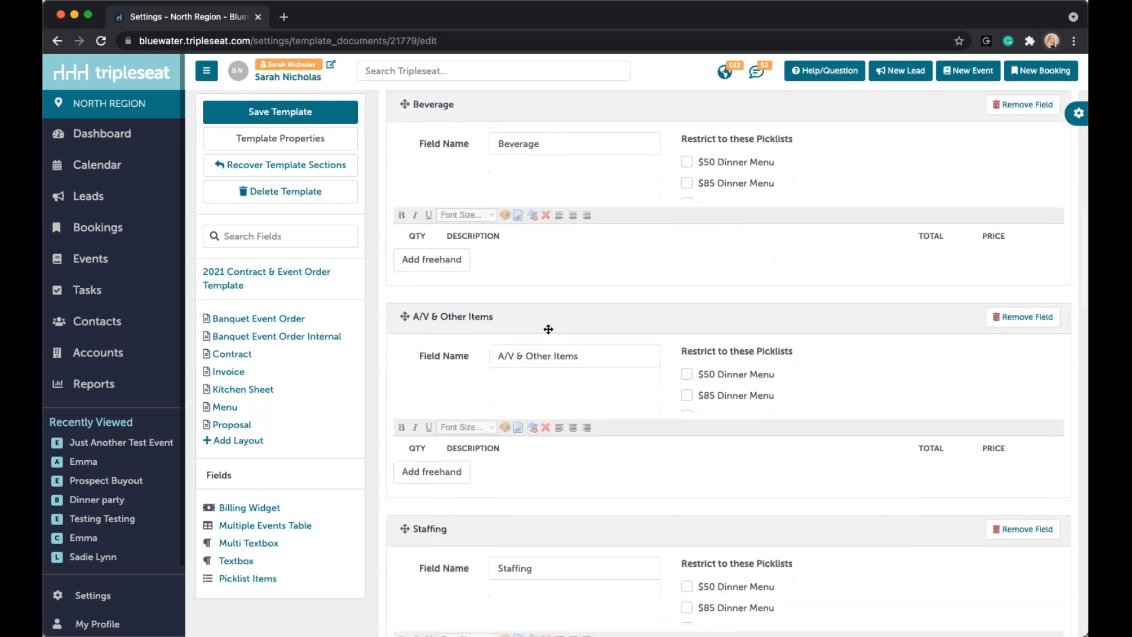
pyautogui.scroll(-5, 546, 329)
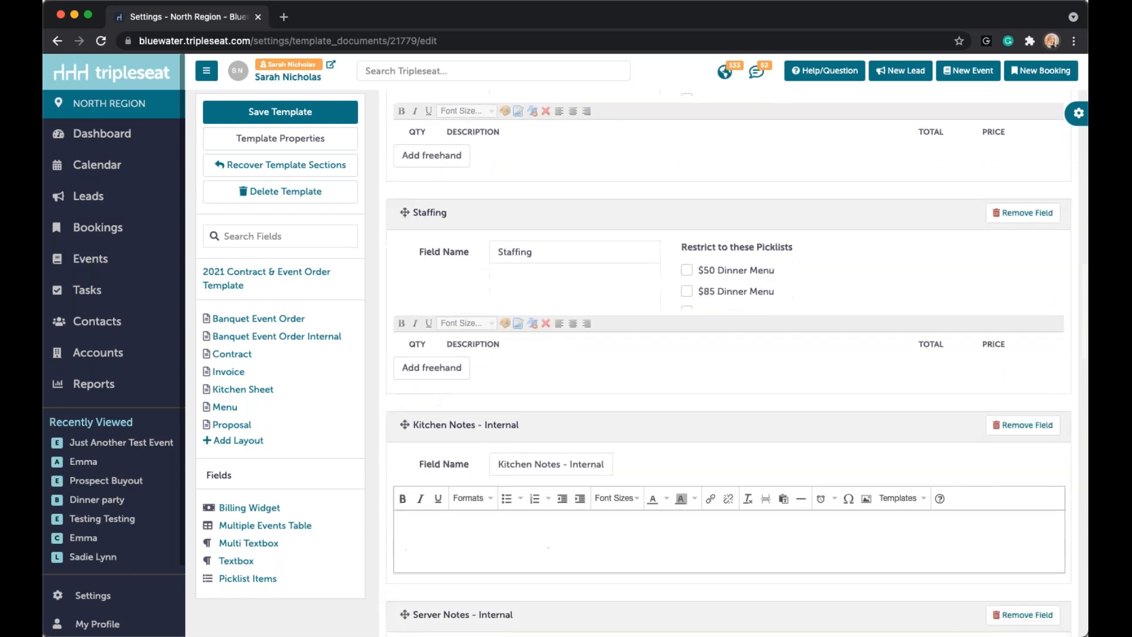
pyautogui.scroll(-1, 729, 362)
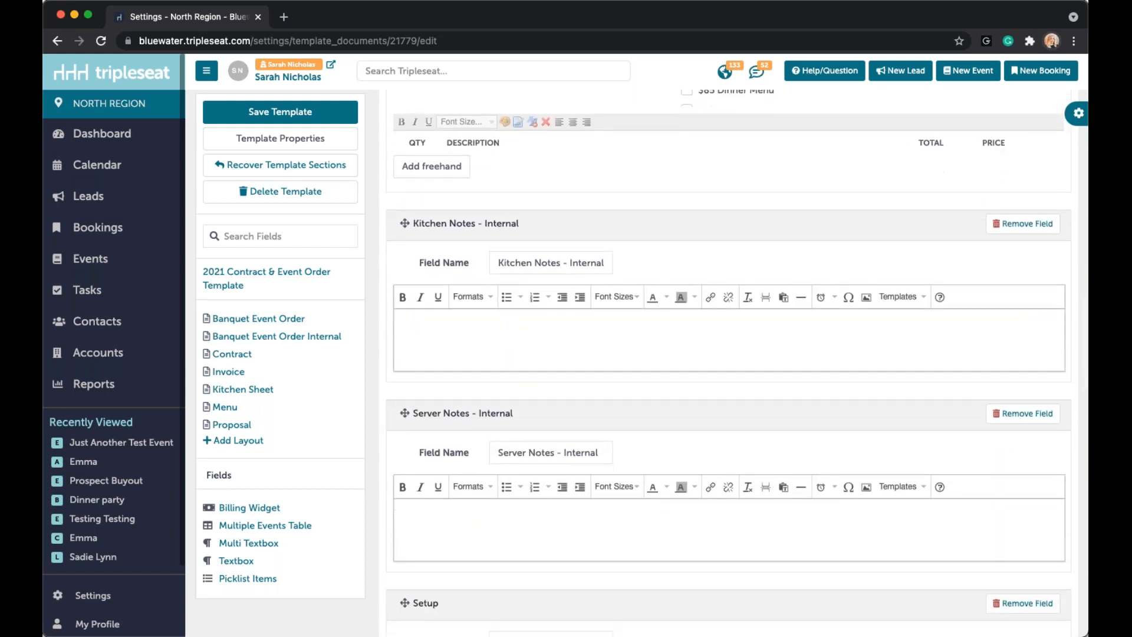
pyautogui.scroll(-3, 729, 355)
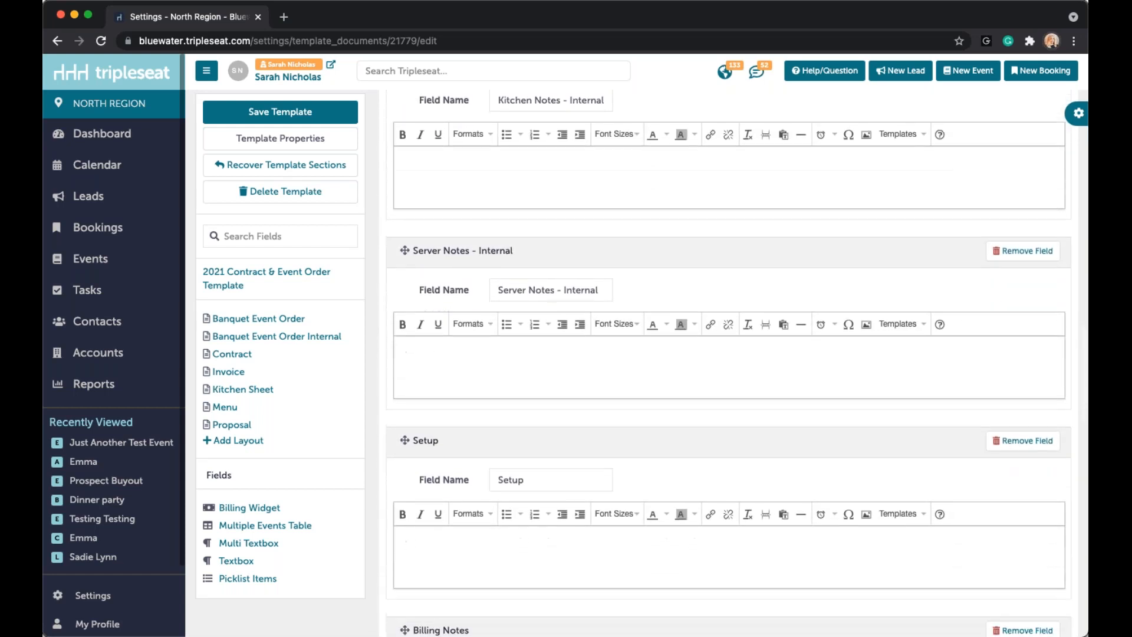
pyautogui.scroll(-6, 729, 355)
pyautogui.scroll(-7, 729, 355)
pyautogui.scroll(-5, 816, 490)
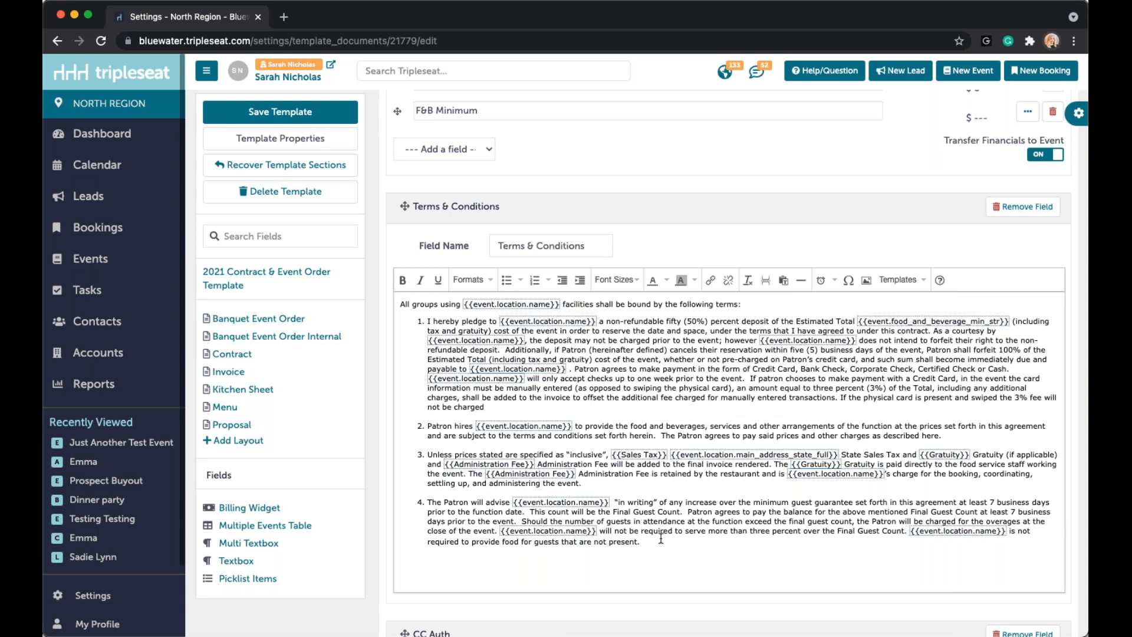
# Step: Replace the Terms & Conditions text with the Wedding Events content template from the Contract Terms folder
pyautogui.moveTo(669, 548); pyautogui.dragTo(402, 301)
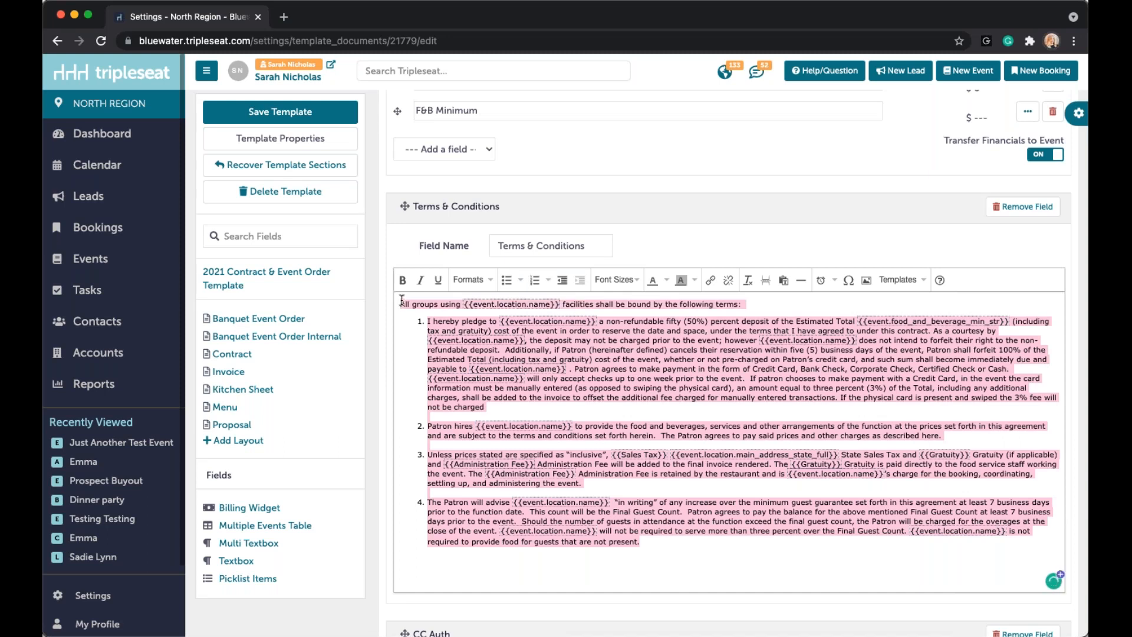
pyautogui.press('BackSpace')
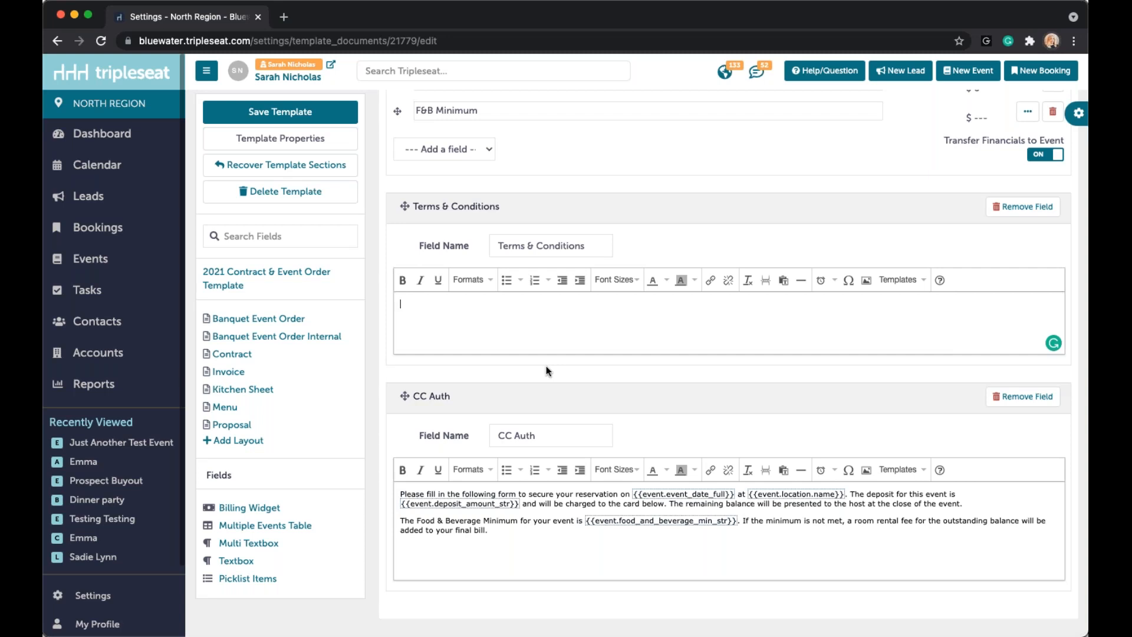
pyautogui.click(901, 283)
pyautogui.moveTo(899, 348)
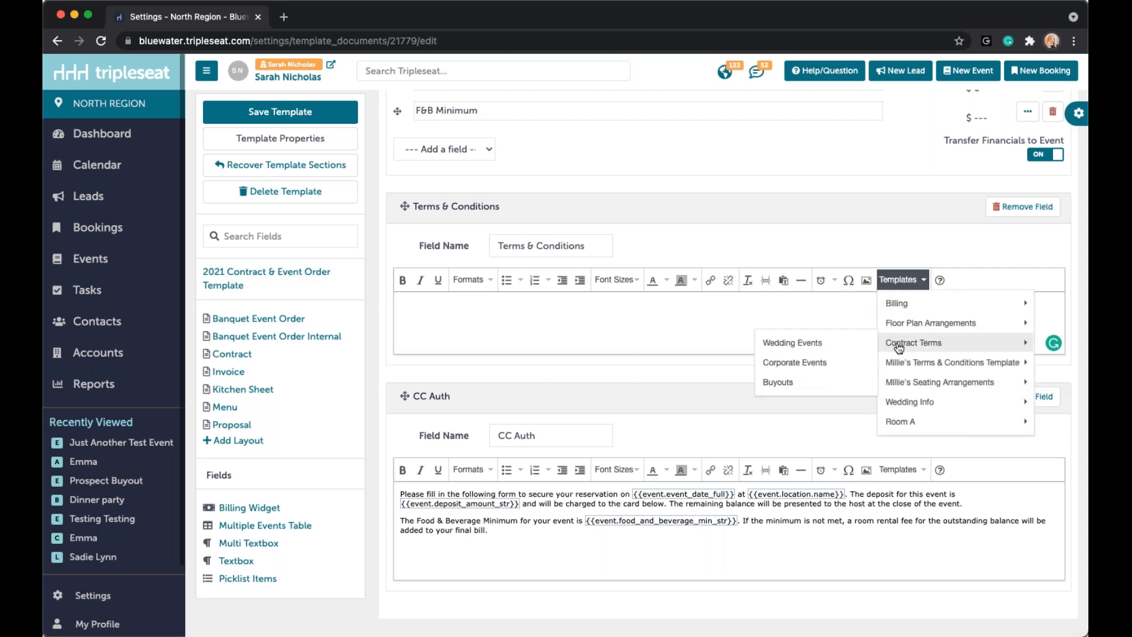
pyautogui.click(863, 343)
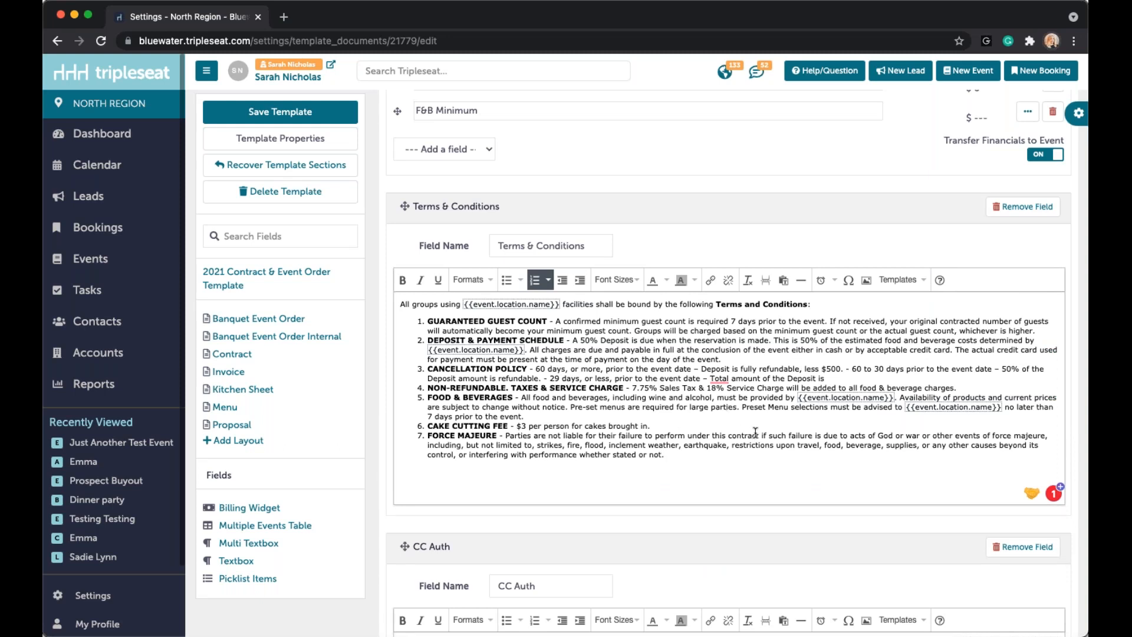
# Step: Replace the whole Terms & Conditions text with the placeholder "USE TEMPLATE******" and select it
pyautogui.moveTo(718, 472); pyautogui.dragTo(399, 300)
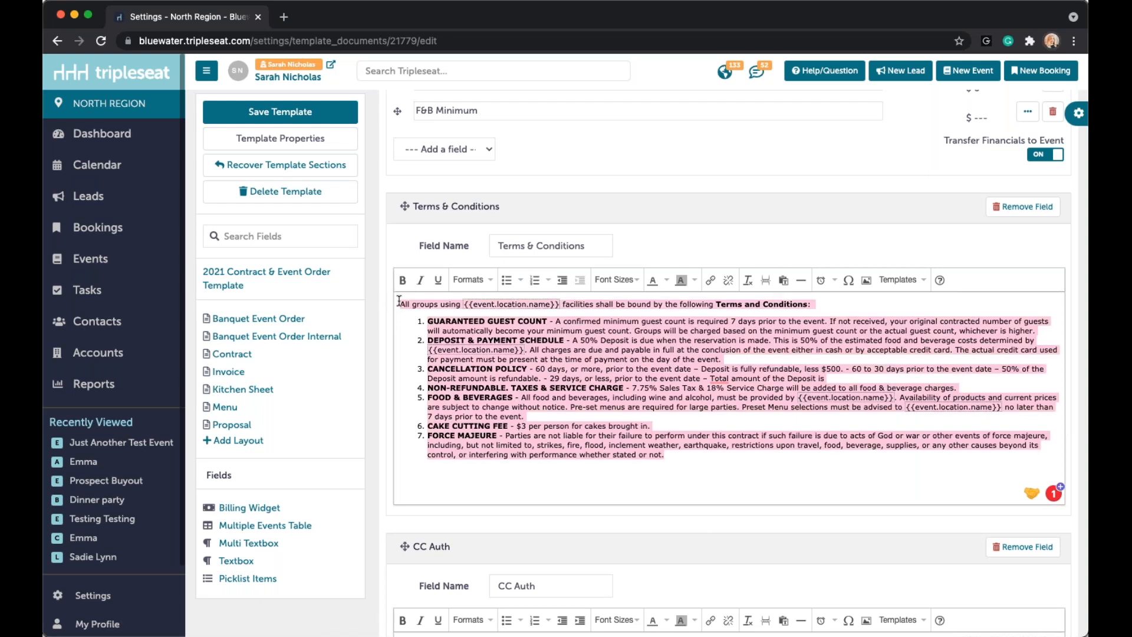
pyautogui.press('BackSpace')
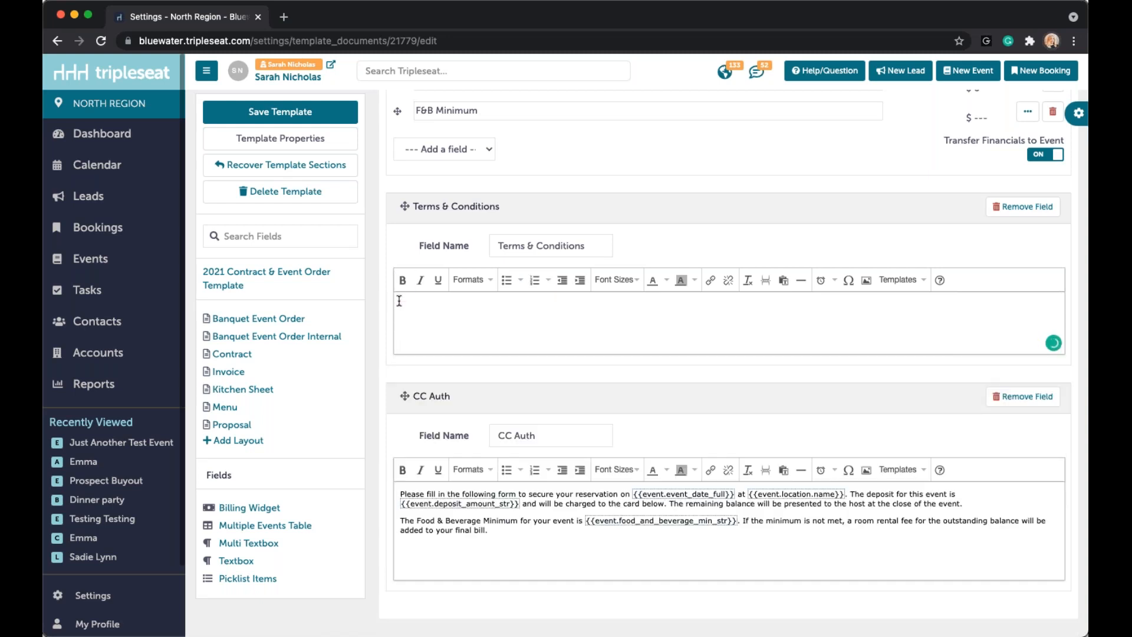
pyautogui.write('USE TEMPLATE******')
pyautogui.moveTo(522, 314); pyautogui.dragTo(391, 296)
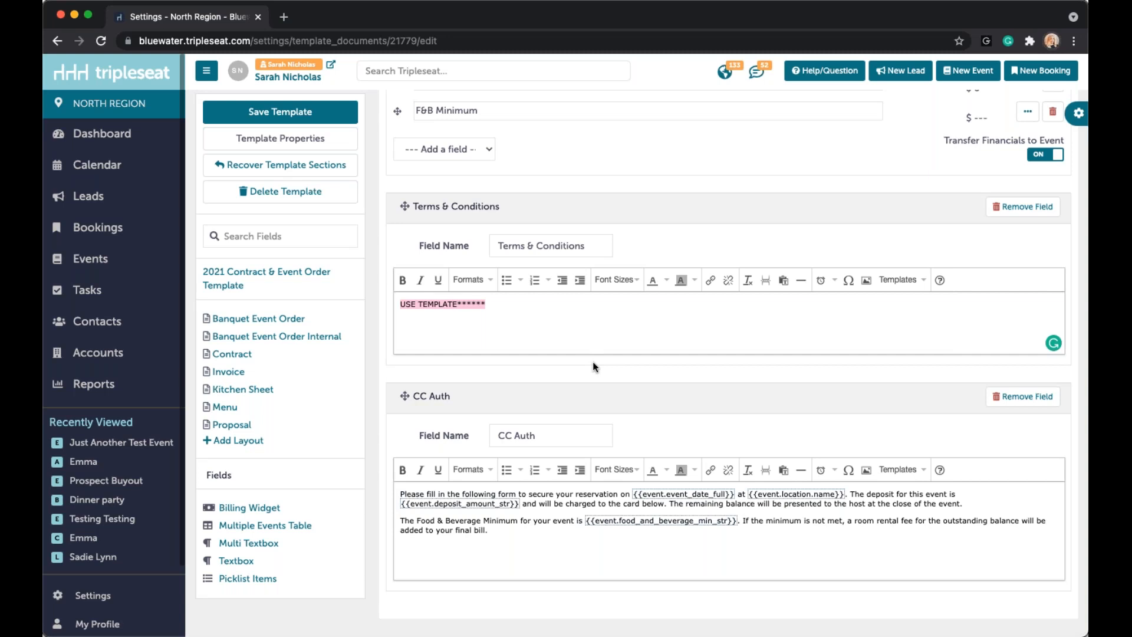
# Step: Open the Contract layout of this template, view the Contact Info field's layout options, and close them without changes
pyautogui.scroll(2, 593, 362)
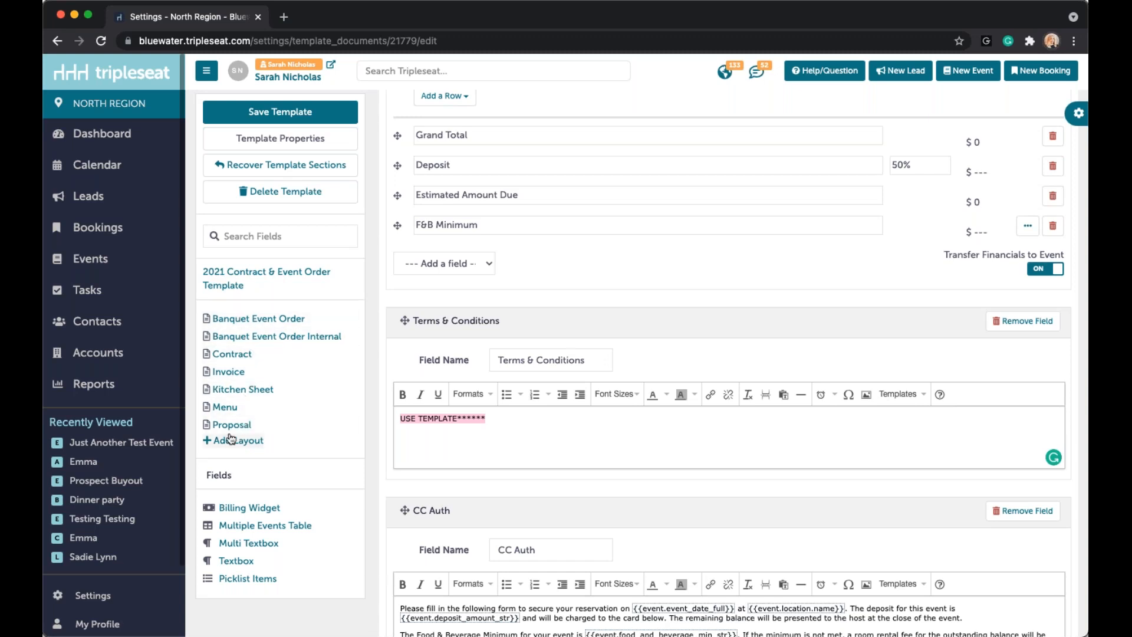
pyautogui.click(238, 359)
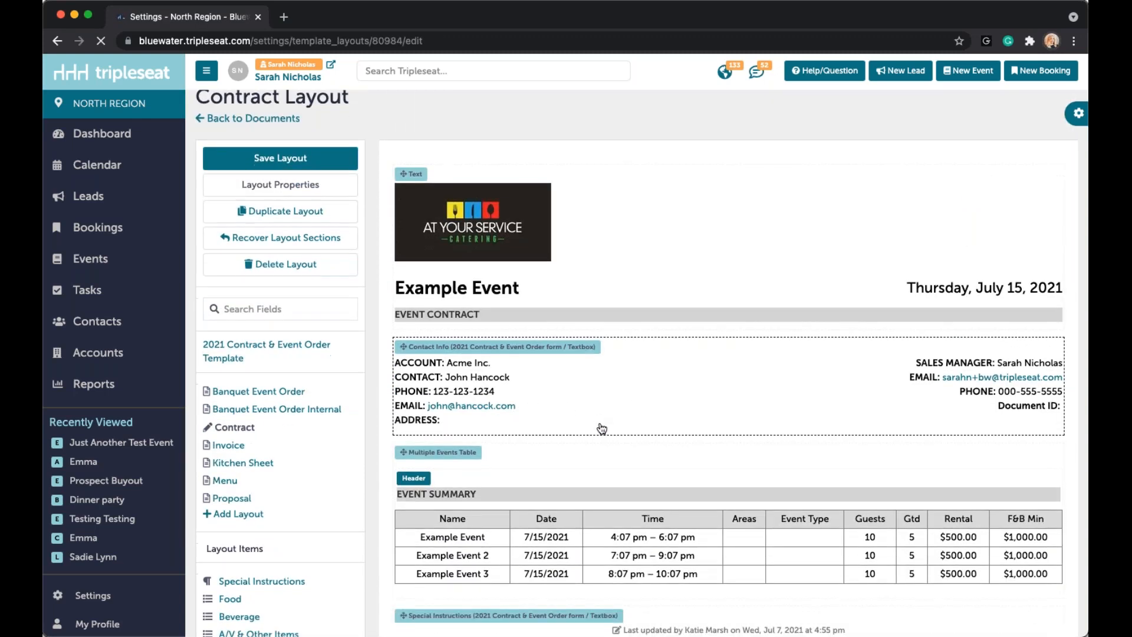
pyautogui.scroll(-2, 601, 432)
pyautogui.click(574, 368)
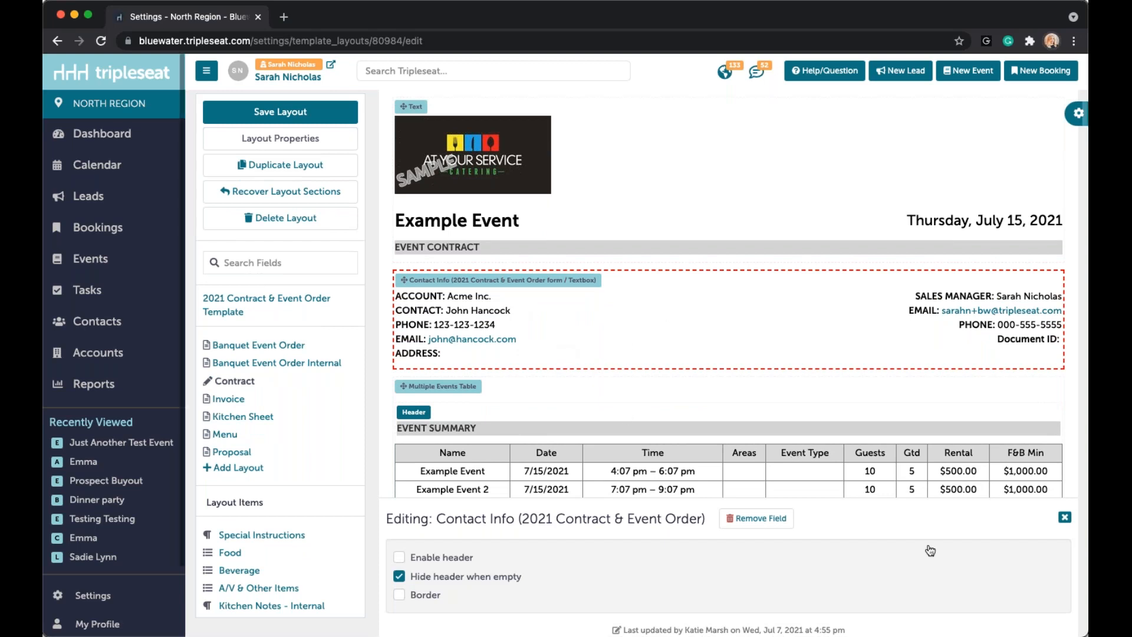
pyautogui.click(1065, 517)
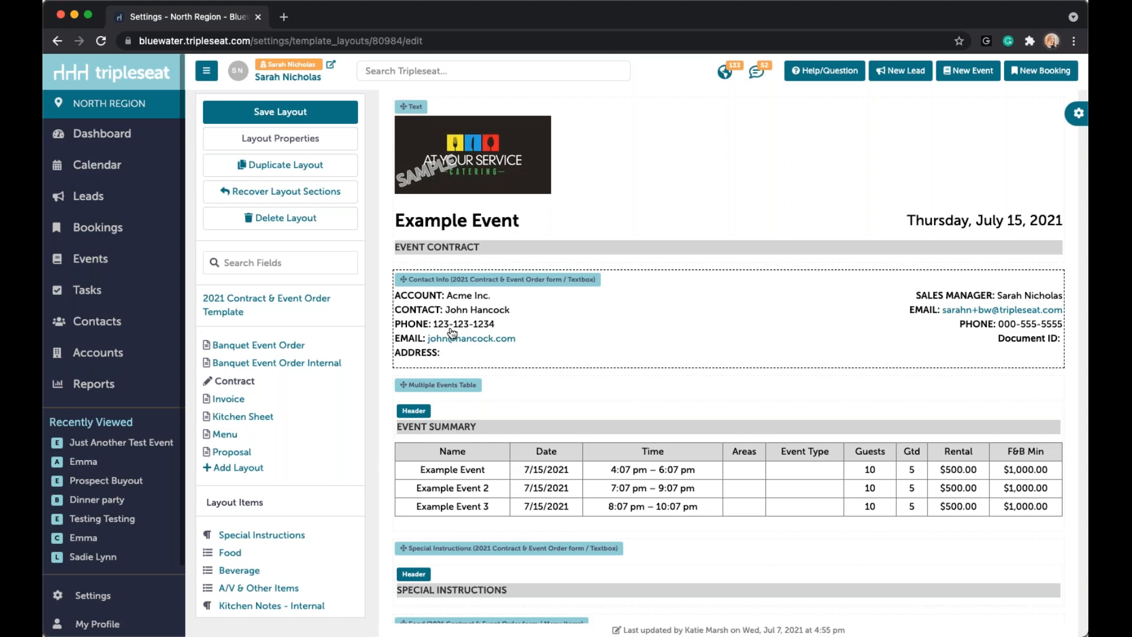
# Step: Look over the Contract layout, open the Kitchen Sheet layout instead, and open the layout options of its Food field
pyautogui.scroll(-6, 505, 467)
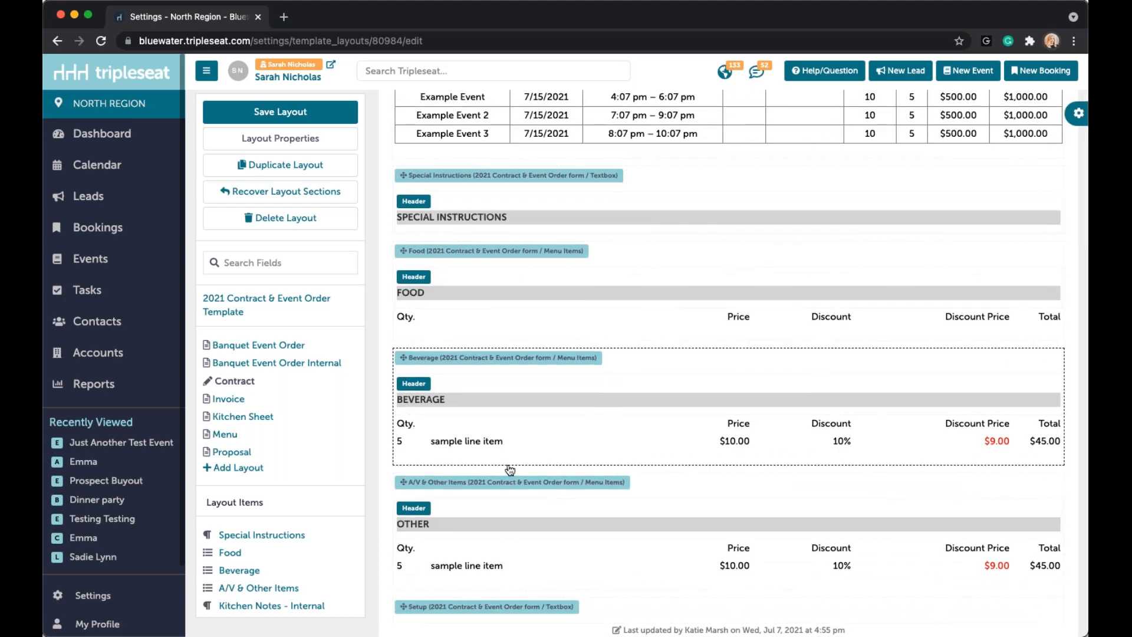
pyautogui.scroll(-1, 505, 468)
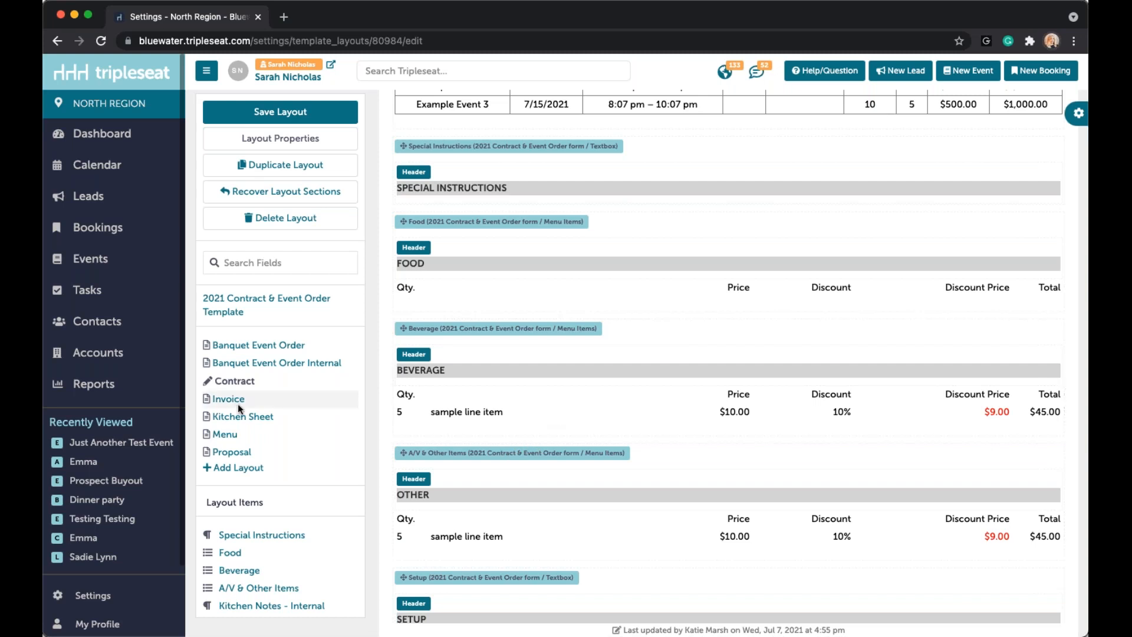
pyautogui.click(240, 418)
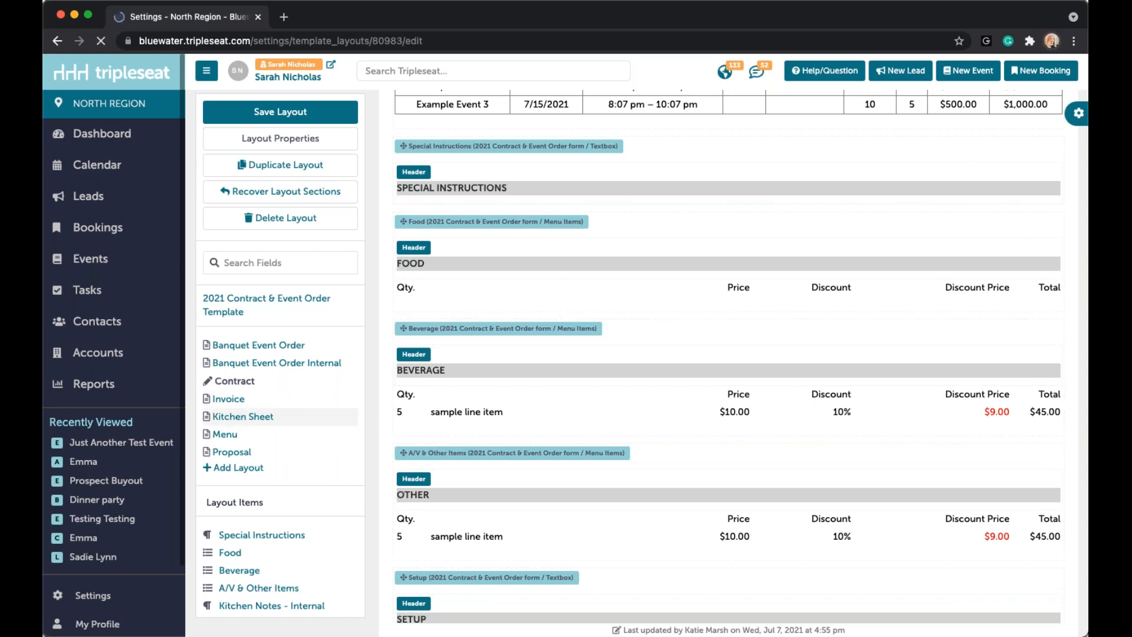
pyautogui.scroll(-6, 572, 454)
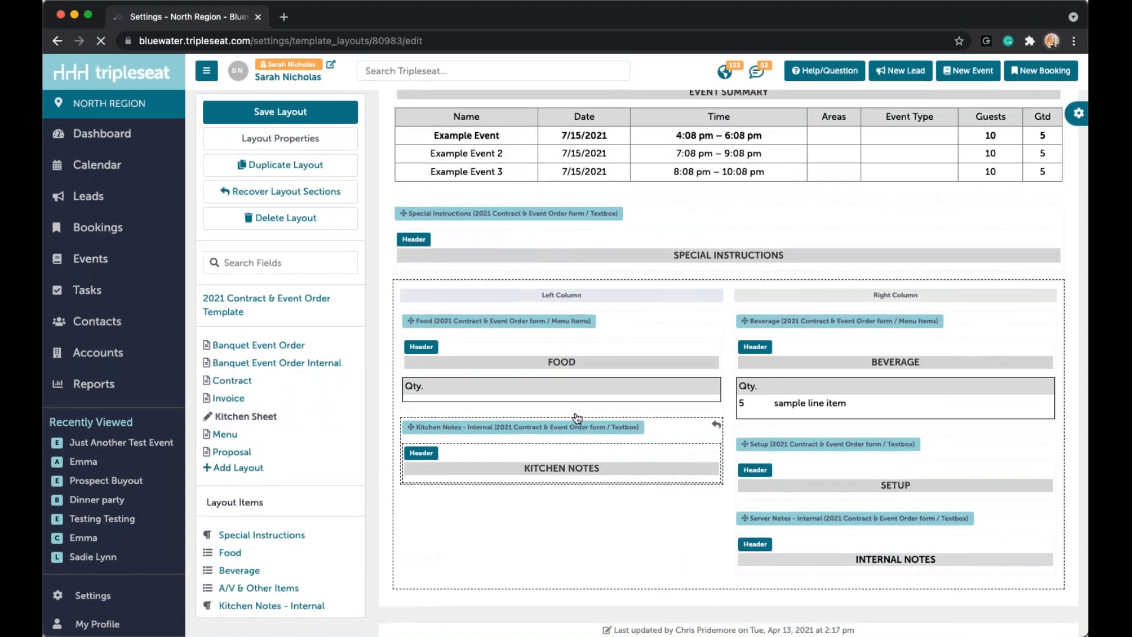
pyautogui.click(579, 392)
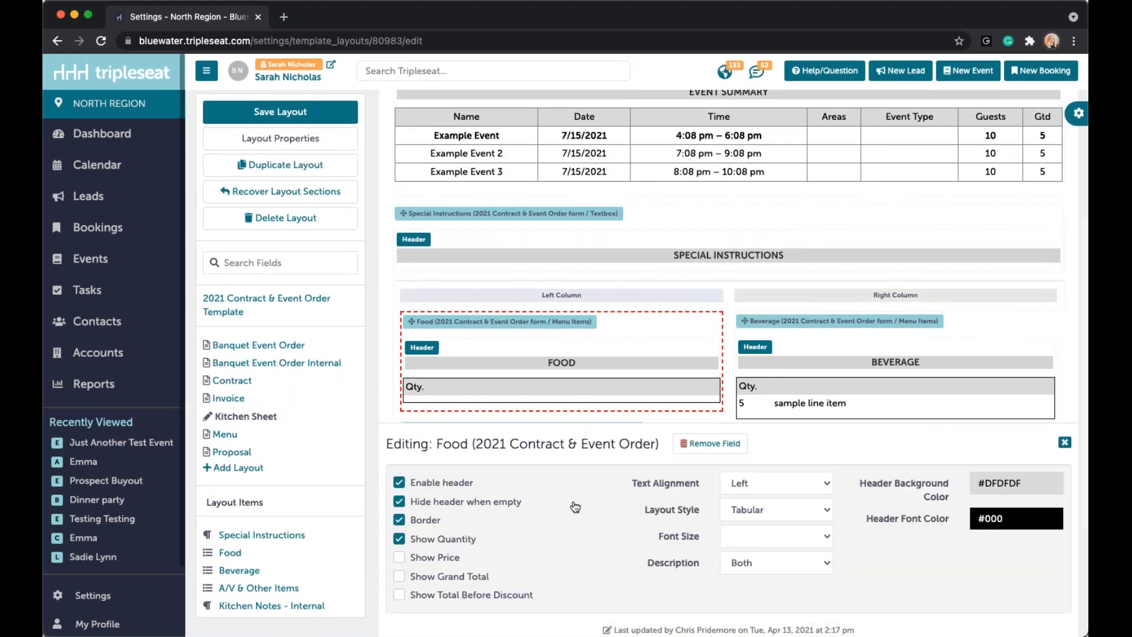
pyautogui.scroll(-3, 580, 330)
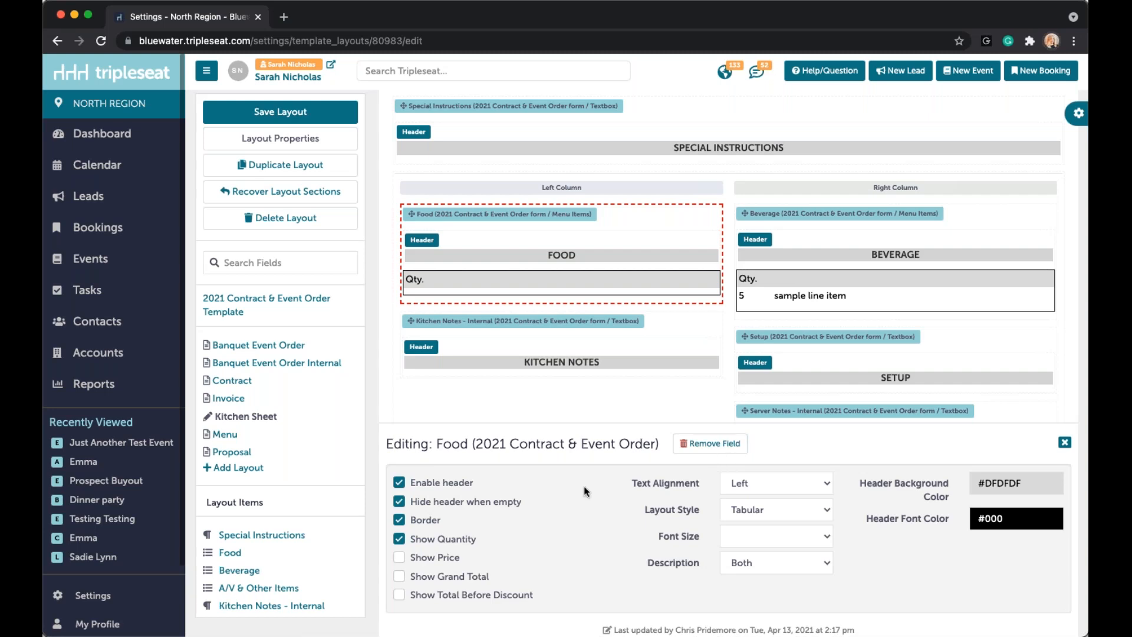
# Step: Try Show Price on the Food field, turn it off again, view the Description choices, and close the field options
pyautogui.click(400, 557)
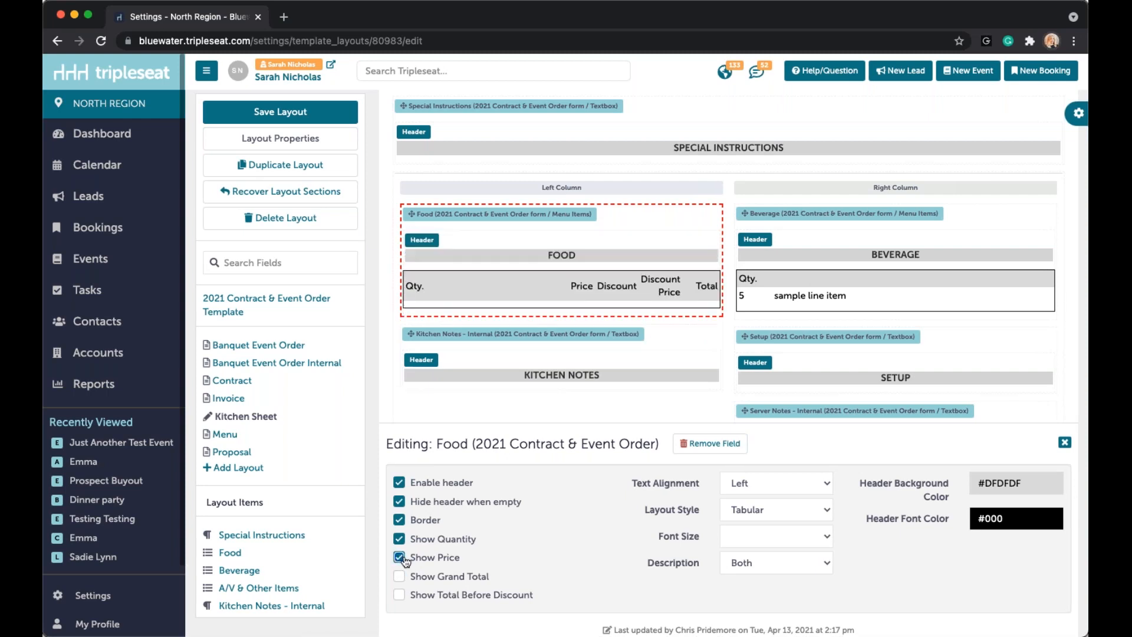
pyautogui.click(400, 559)
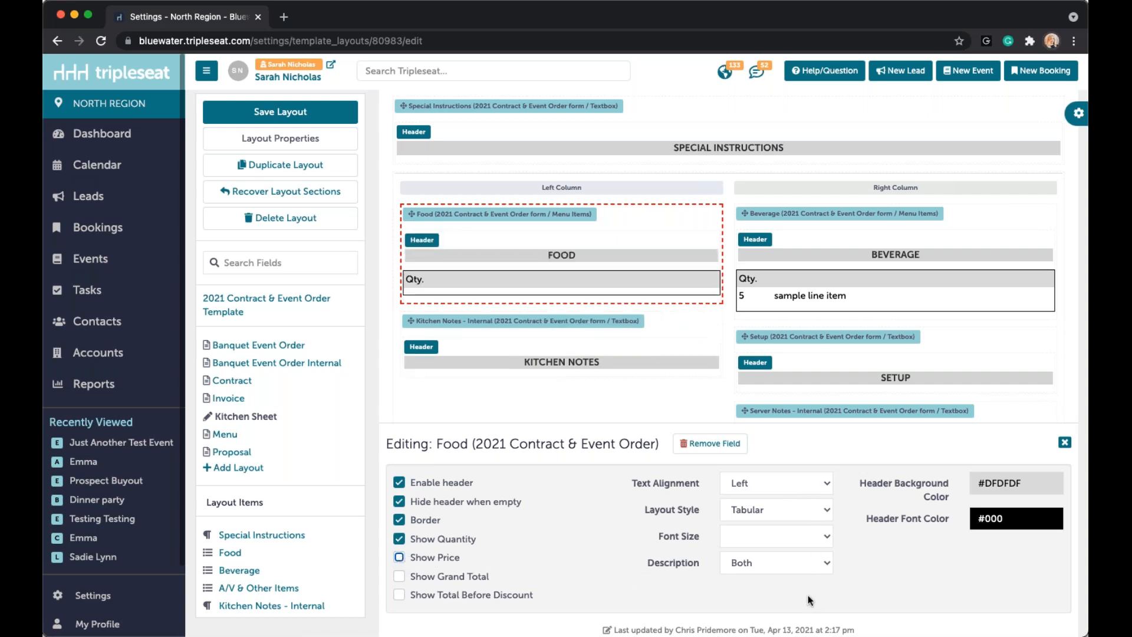
pyautogui.moveTo(647, 560); pyautogui.dragTo(702, 561)
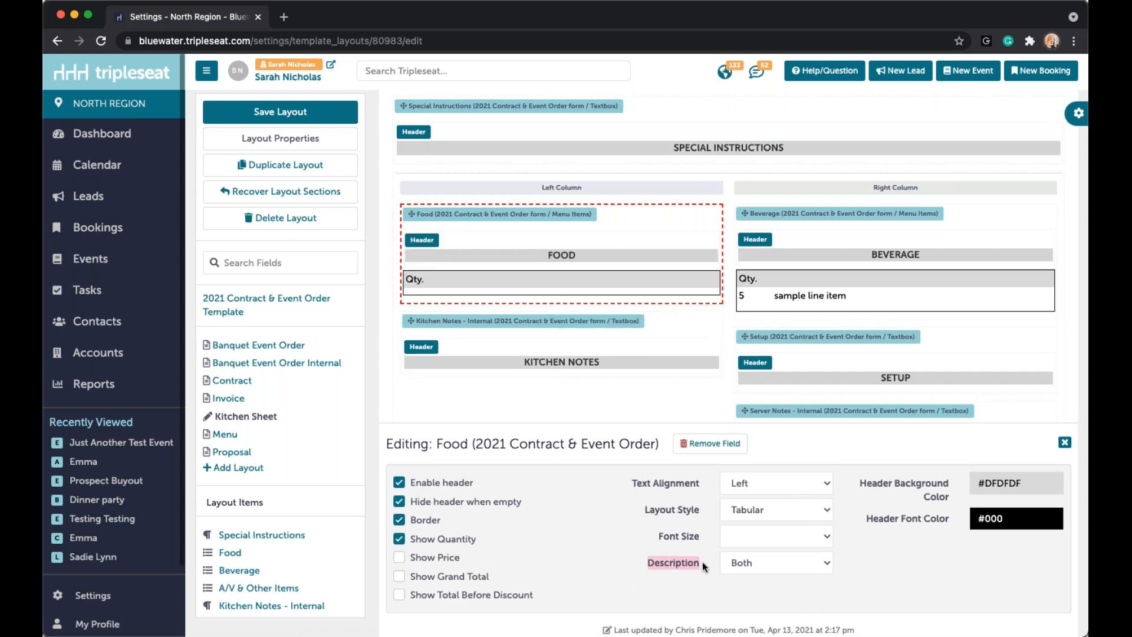
pyautogui.click(763, 565)
pyautogui.click(770, 547)
pyautogui.click(743, 564)
pyautogui.press('Down')
pyautogui.click(1064, 443)
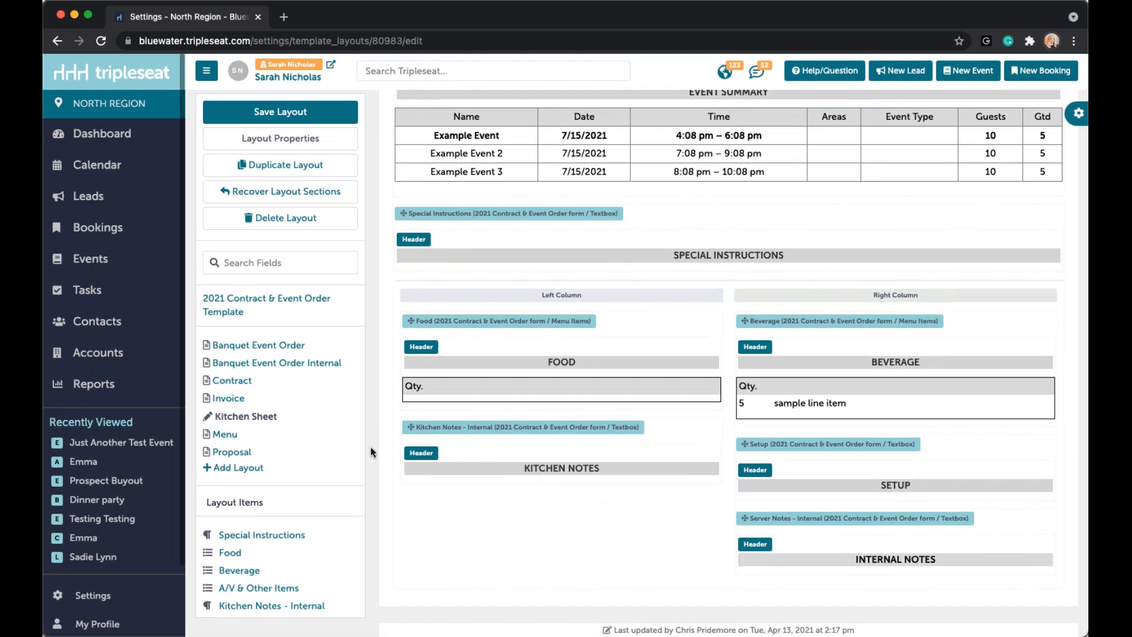
# Step: Add the Kitchen Notes - Internal field between Special Instructions and the two-column section, then view its options and close them
pyautogui.scroll(2, 631, 462)
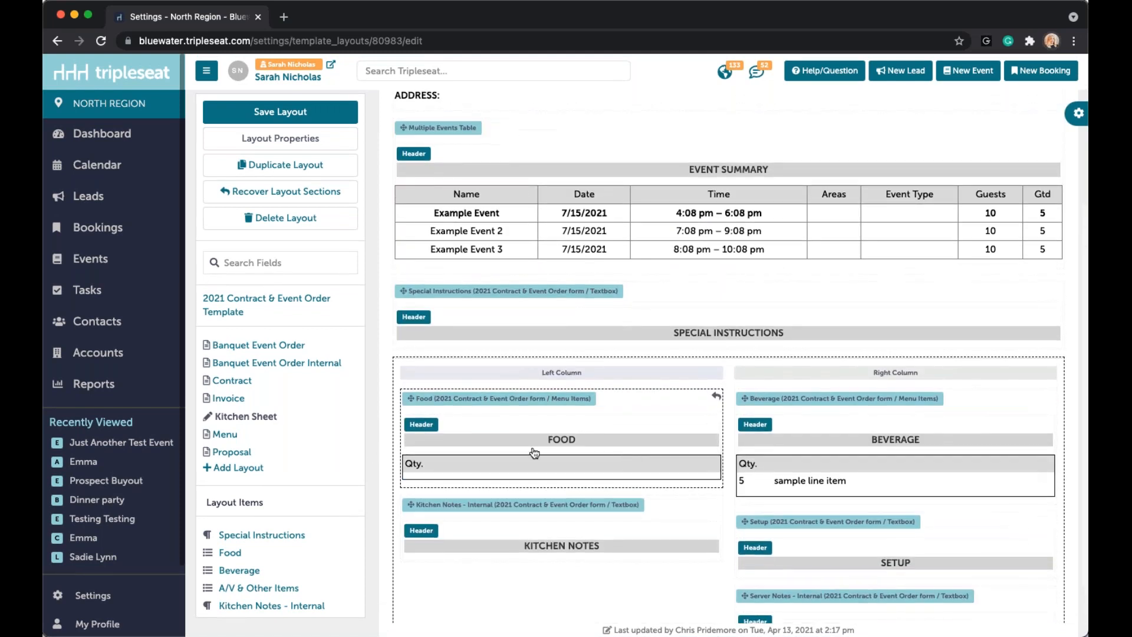
pyautogui.scroll(-3, 285, 447)
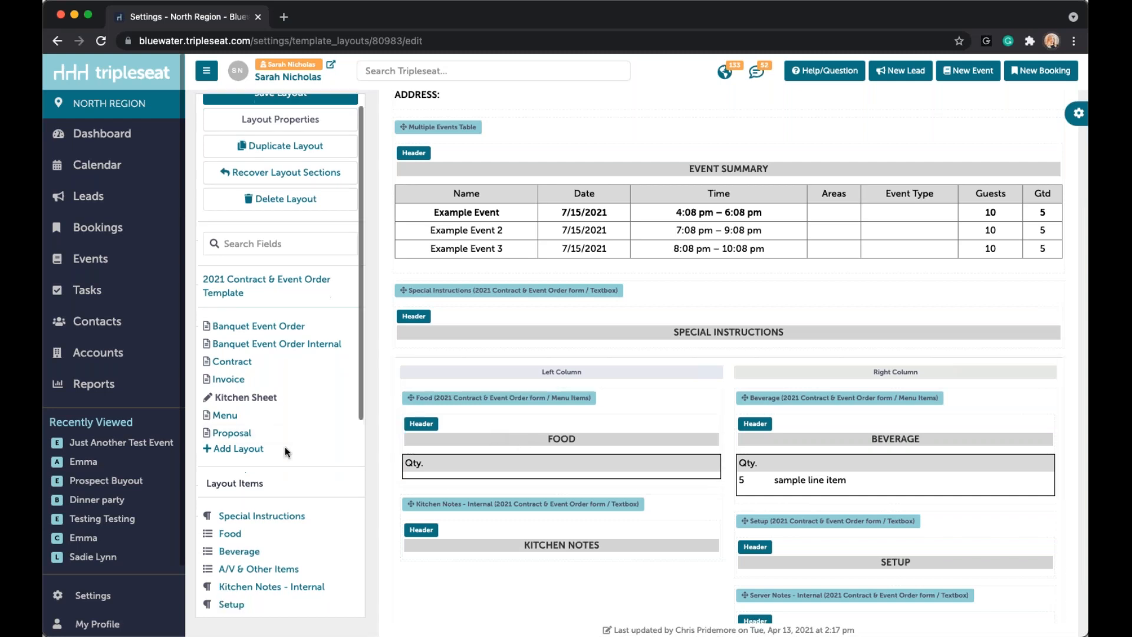
pyautogui.scroll(-3, 350, 420)
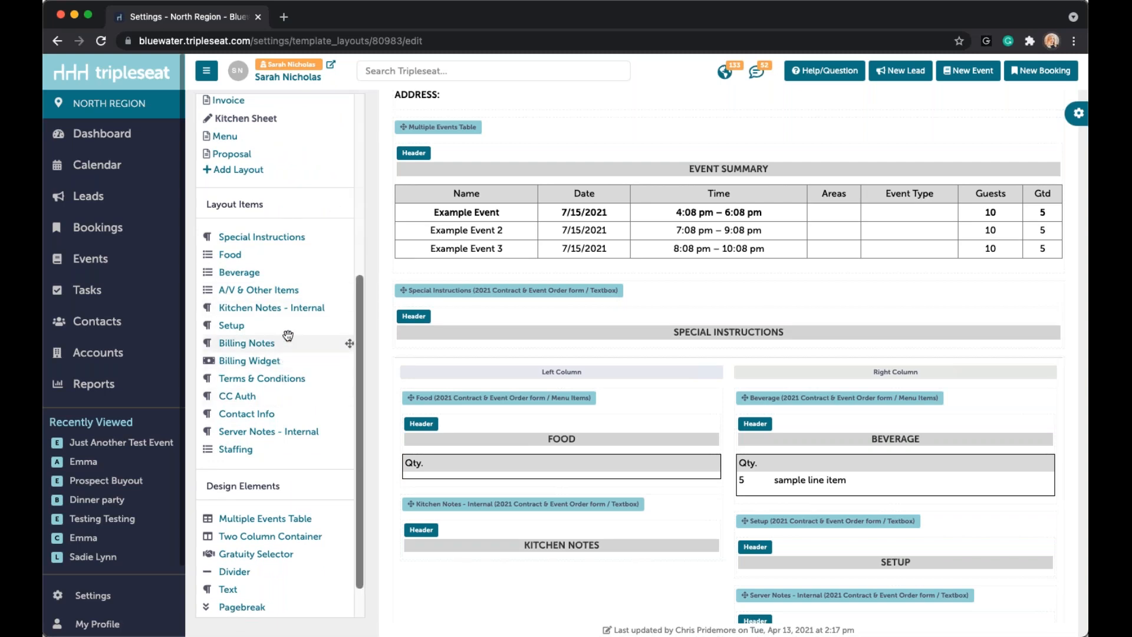
pyautogui.scroll(3, 282, 408)
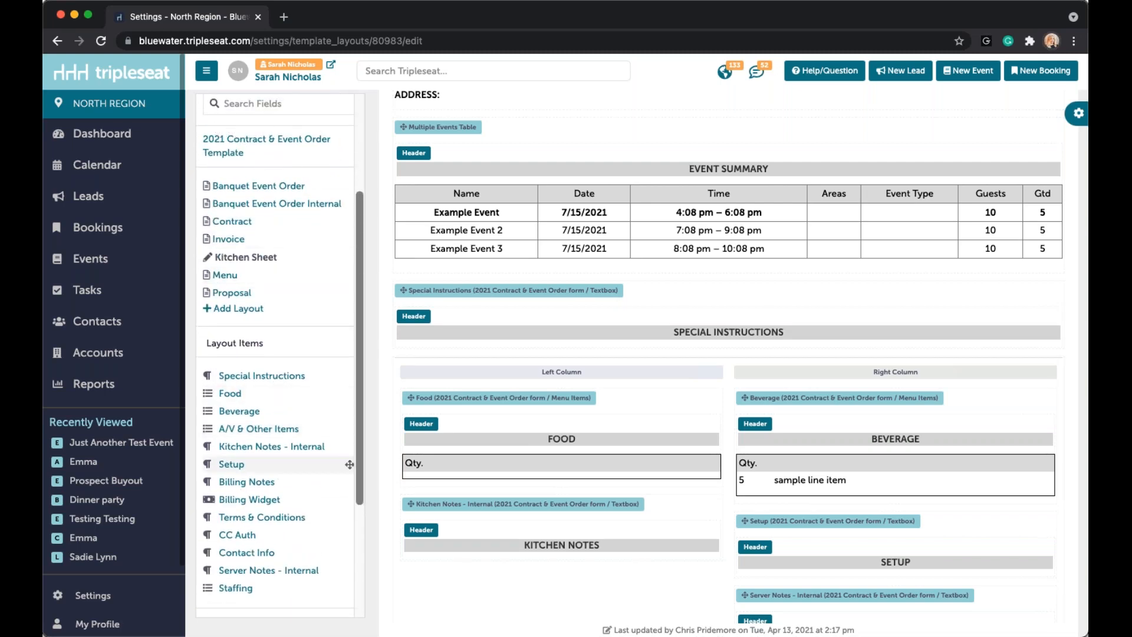
pyautogui.moveTo(256, 454); pyautogui.dragTo(531, 366)
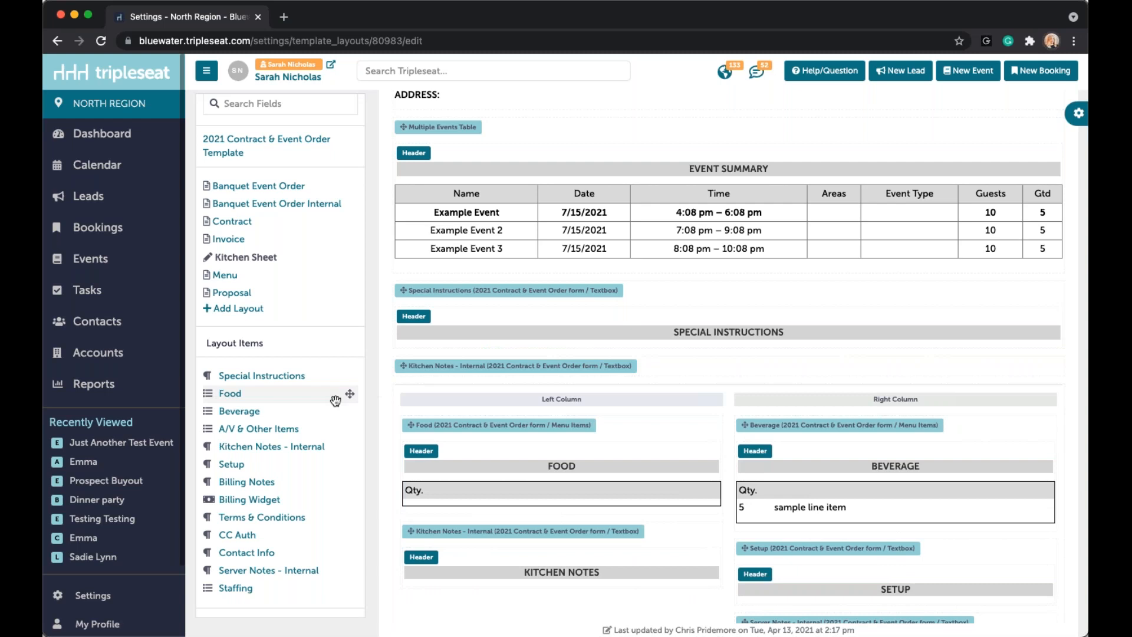
pyautogui.click(489, 371)
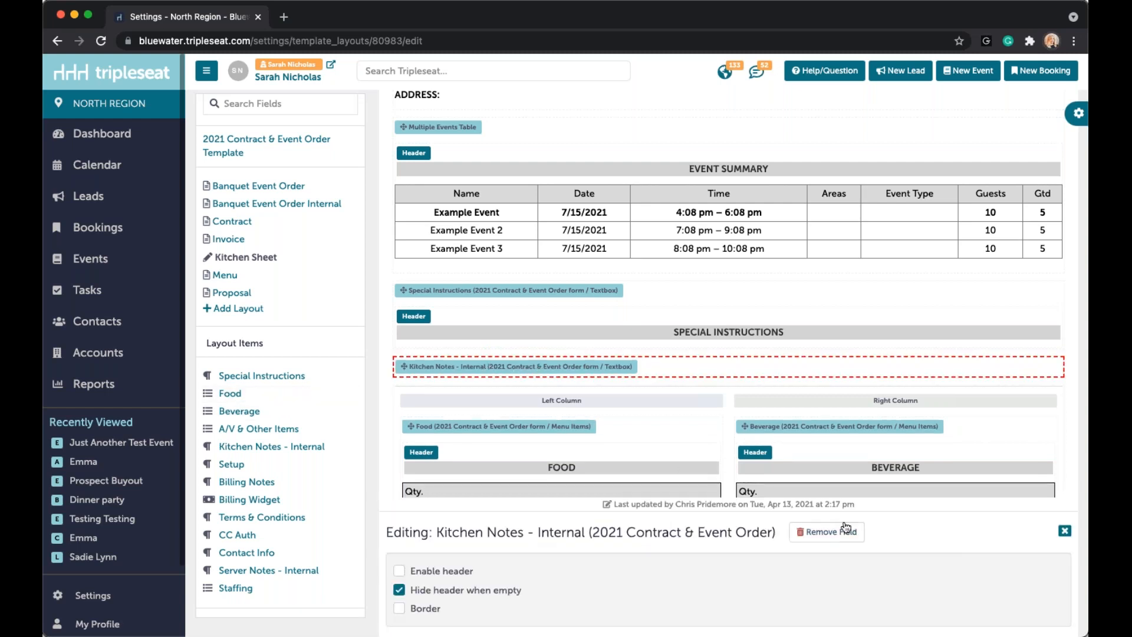
pyautogui.click(1056, 534)
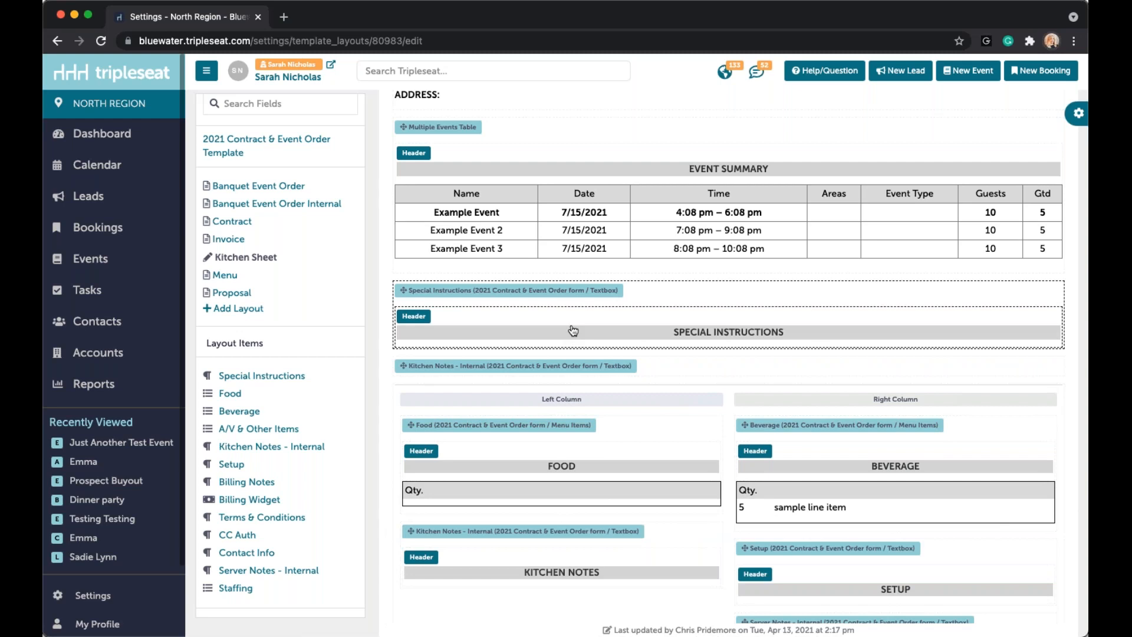
# Step: Add a Gratuity Selector design element directly below the newly placed Kitchen Notes - Internal field
pyautogui.scroll(-2, 257, 462)
pyautogui.scroll(-3, 257, 461)
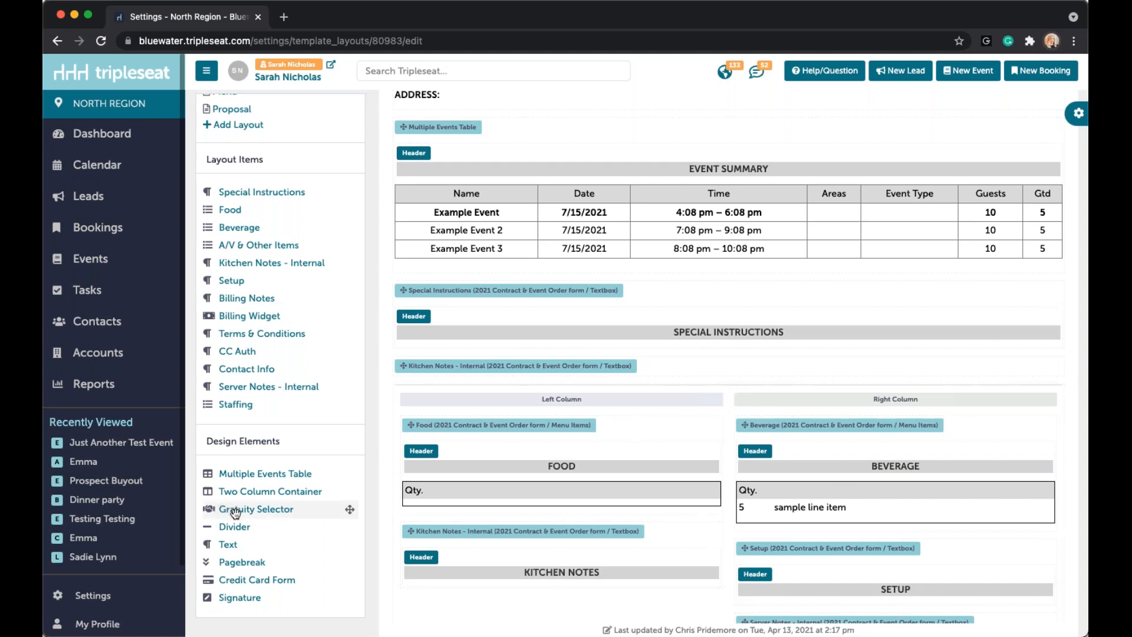
pyautogui.moveTo(235, 513); pyautogui.dragTo(488, 391)
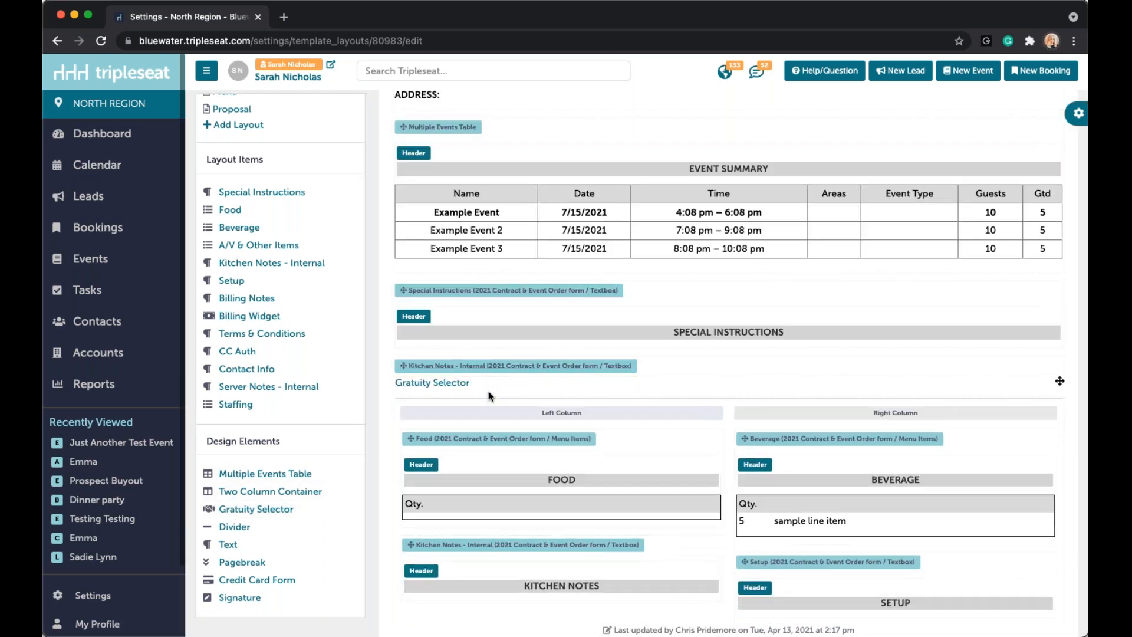
# Step: Leave the Kitchen Sheet layout without saving and examine the gratuity selection and signature sections of the Contract layout
pyautogui.scroll(2, 270, 242)
pyautogui.scroll(5, 271, 244)
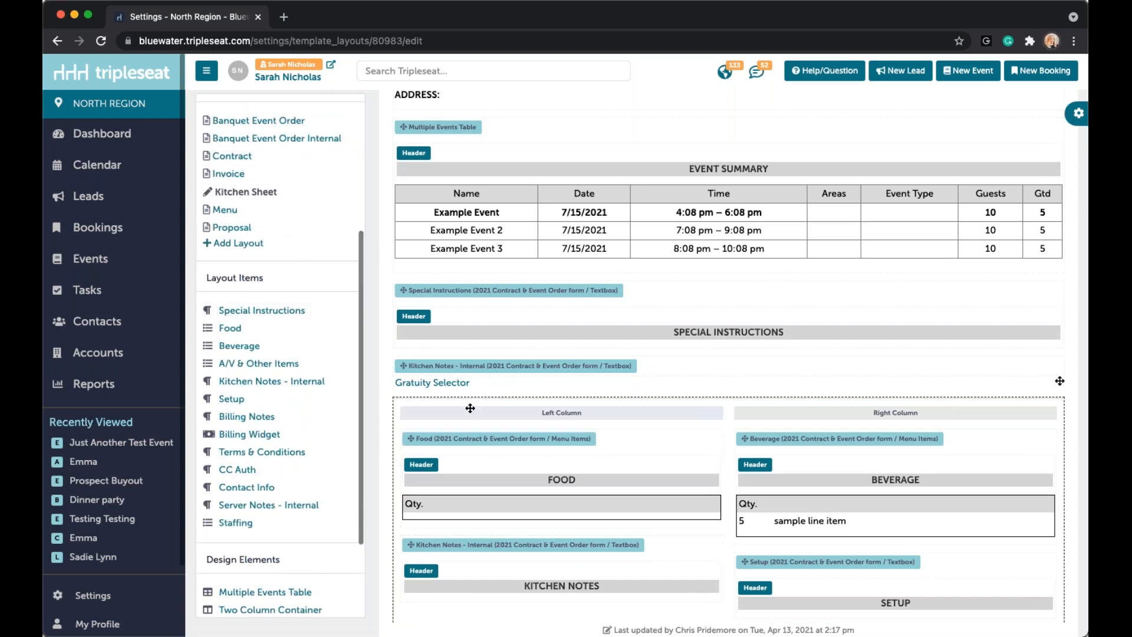
pyautogui.click(219, 156)
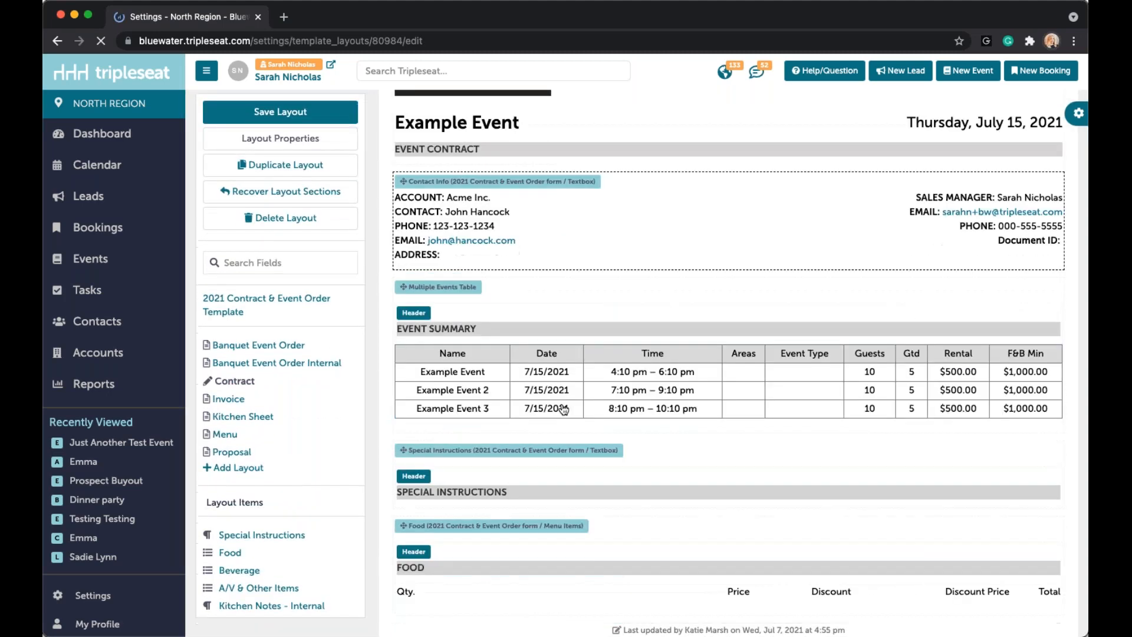
pyautogui.scroll(-20, 563, 409)
pyautogui.scroll(2, 562, 410)
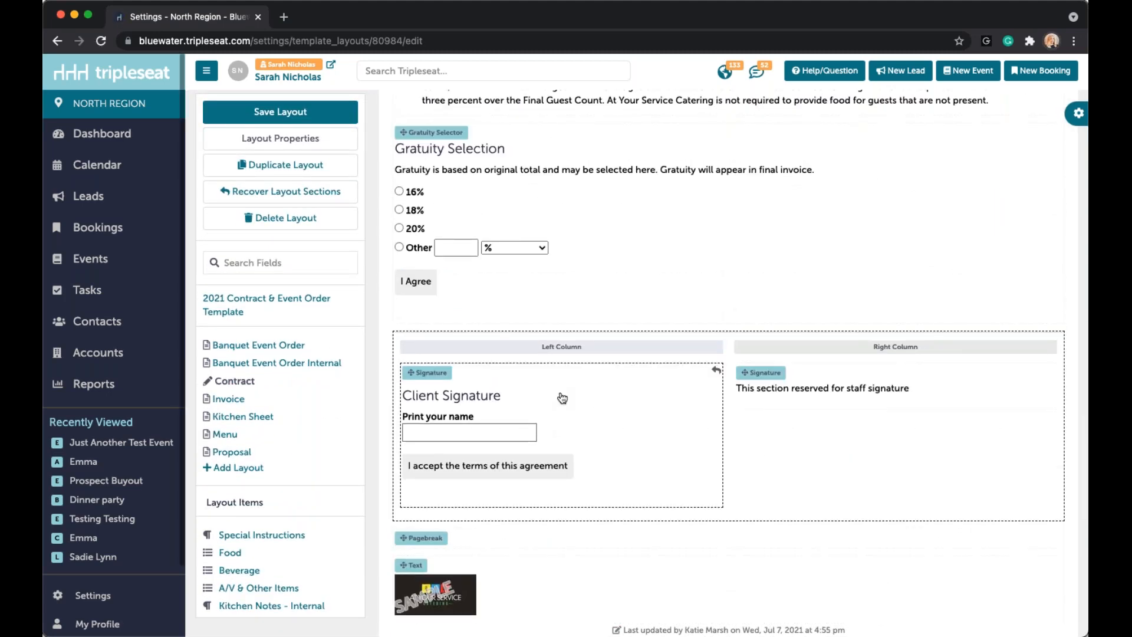
pyautogui.scroll(1, 468, 318)
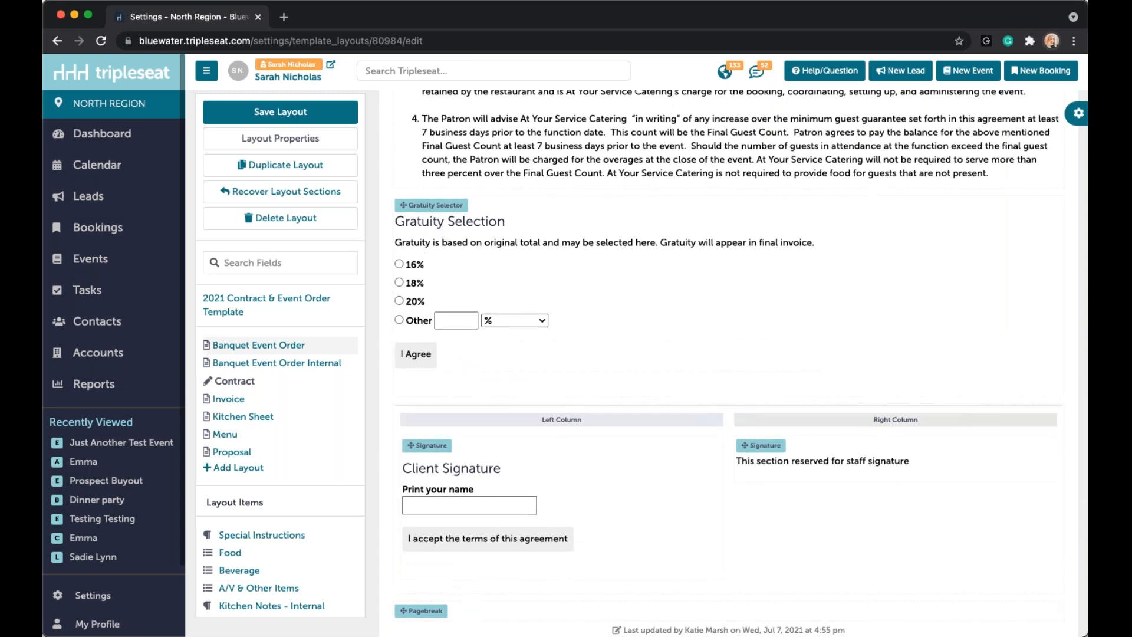
# Step: Review the Gratuity Selector's editing options, including its selectable percentages, and close them without changes
pyautogui.scroll(-6, 309, 535)
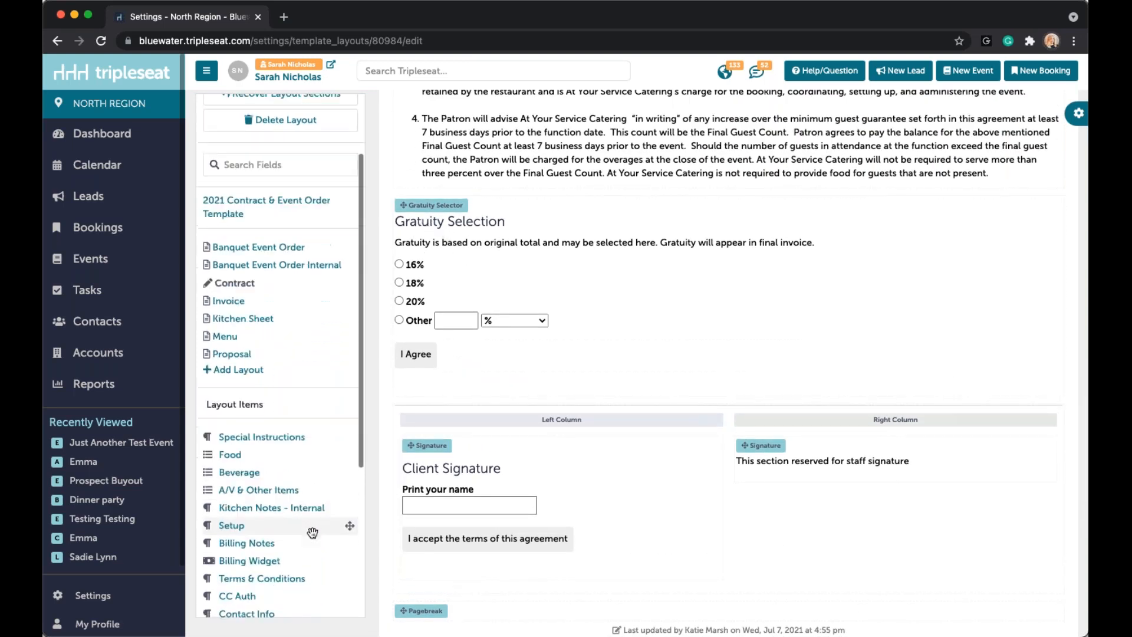
pyautogui.click(562, 239)
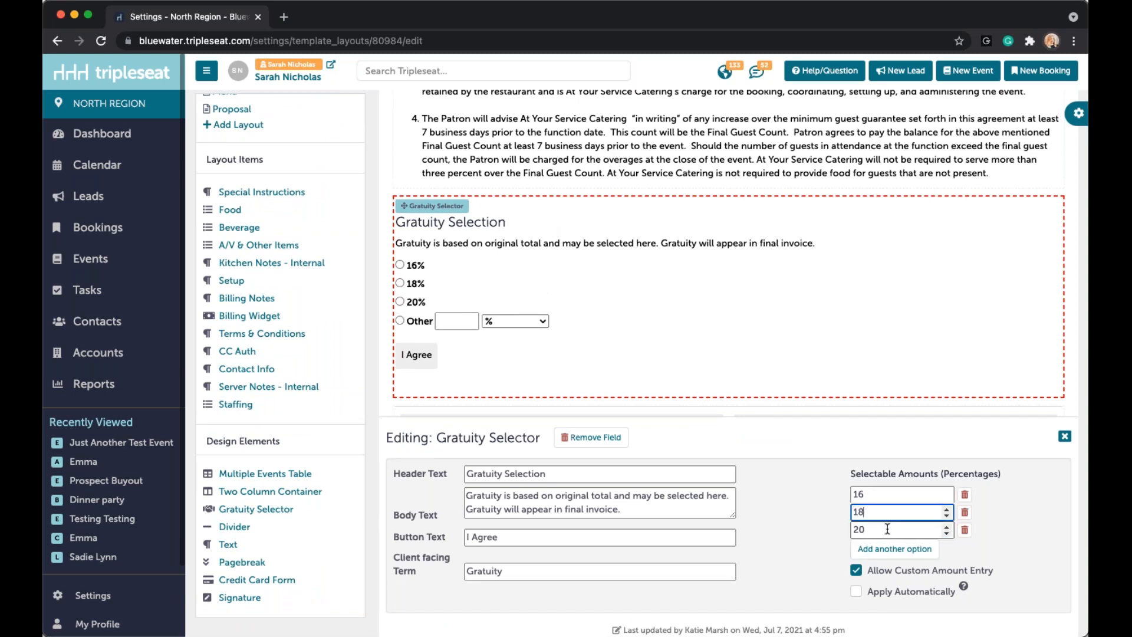
pyautogui.click(870, 495)
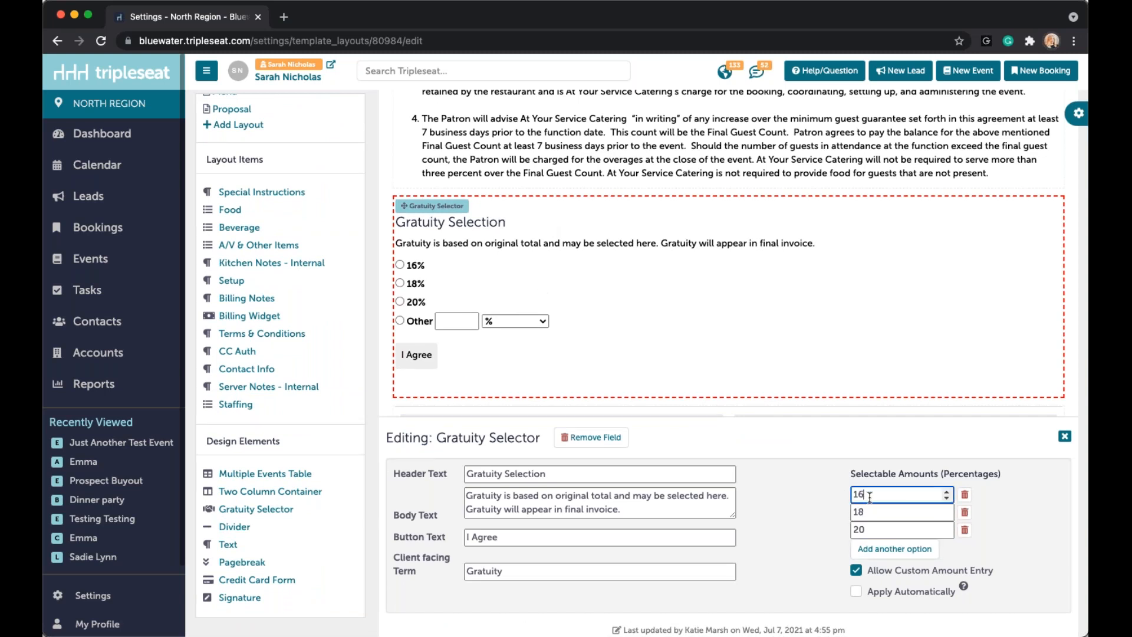
pyautogui.click(1066, 437)
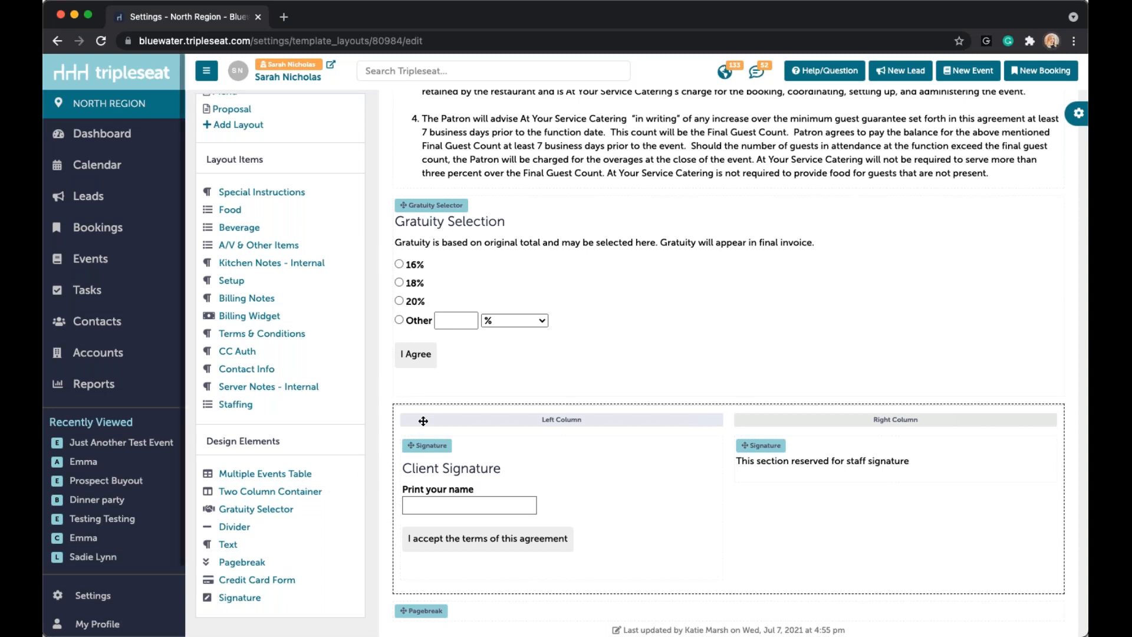
# Step: Return to the main Settings page and open the Lead Forms settings under Leads & Tripleseat Booking Network
pyautogui.click(105, 594)
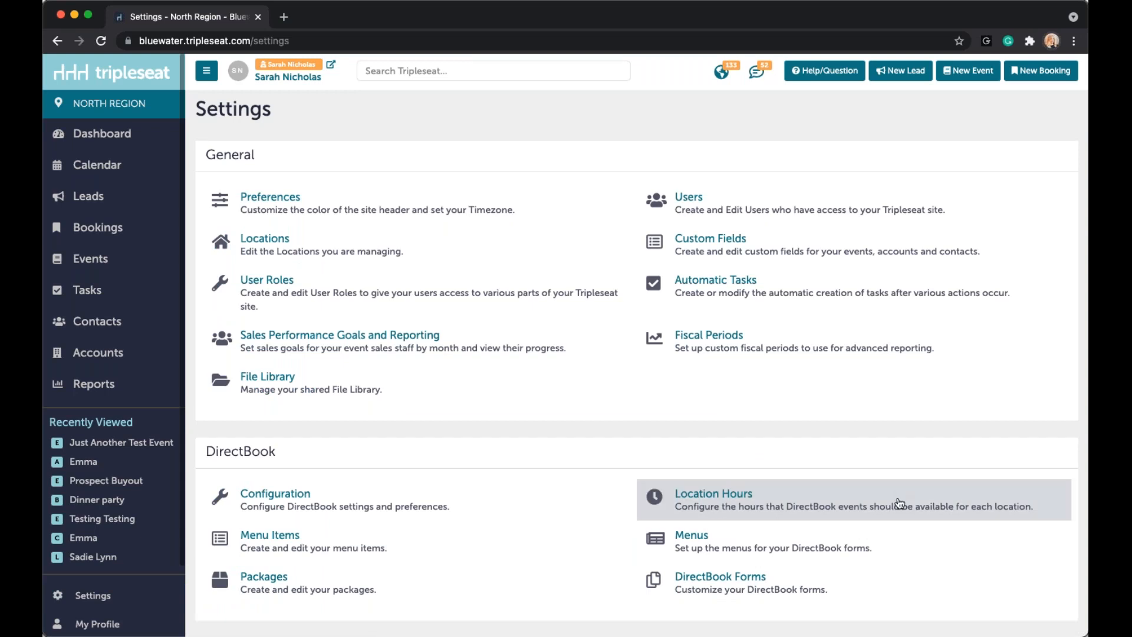
pyautogui.scroll(-3, 899, 504)
pyautogui.scroll(-3, 871, 504)
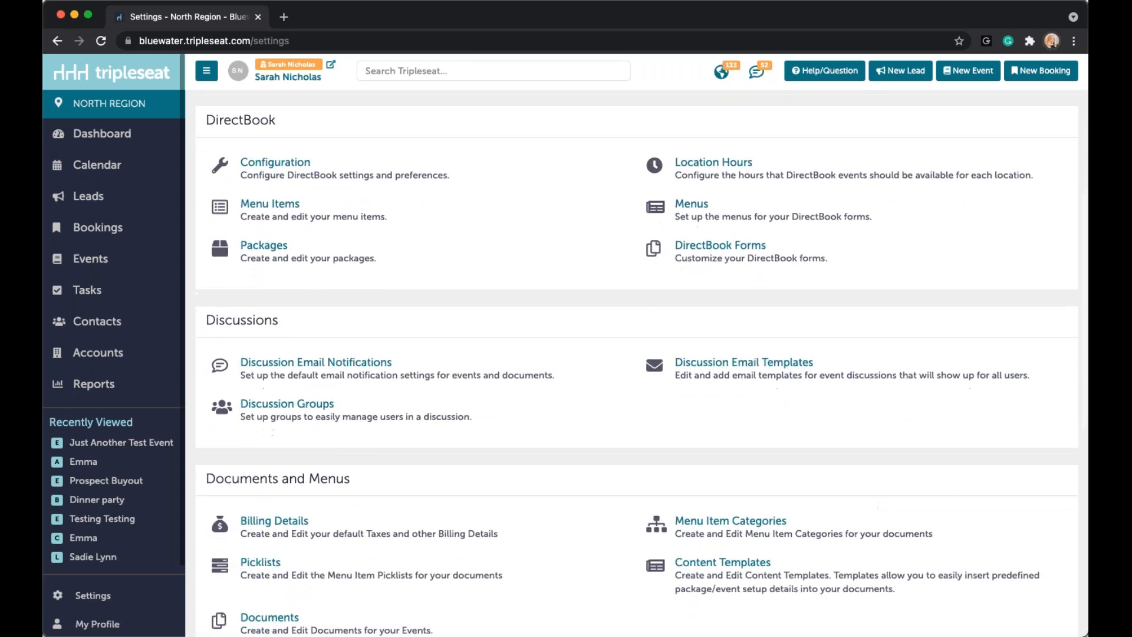
pyautogui.scroll(-6, 1010, 467)
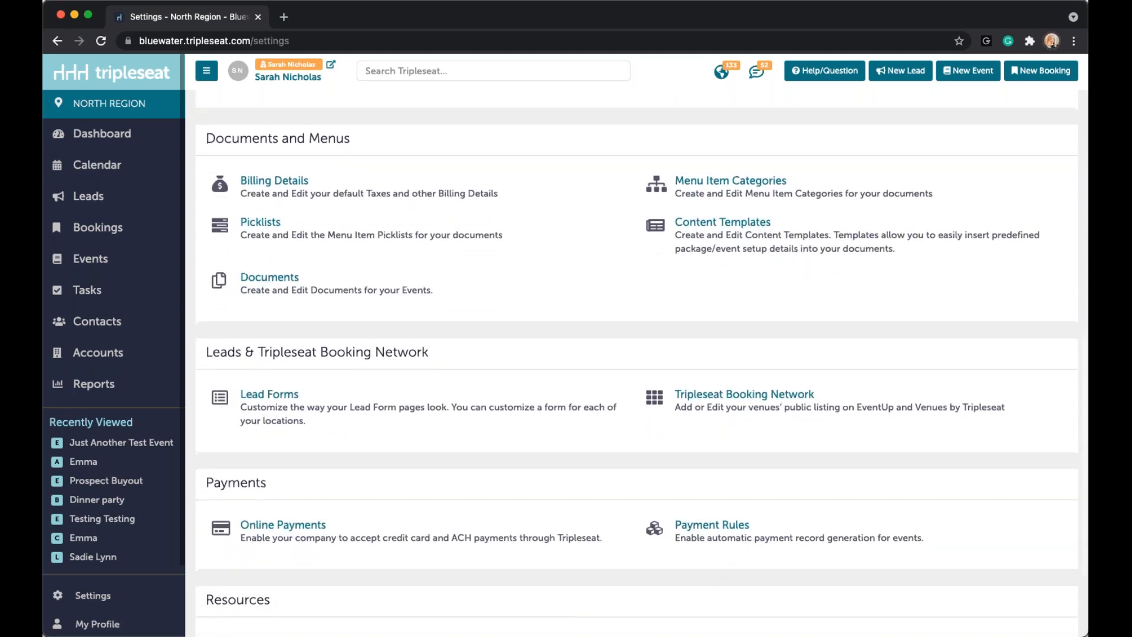
pyautogui.scroll(-1, 575, 460)
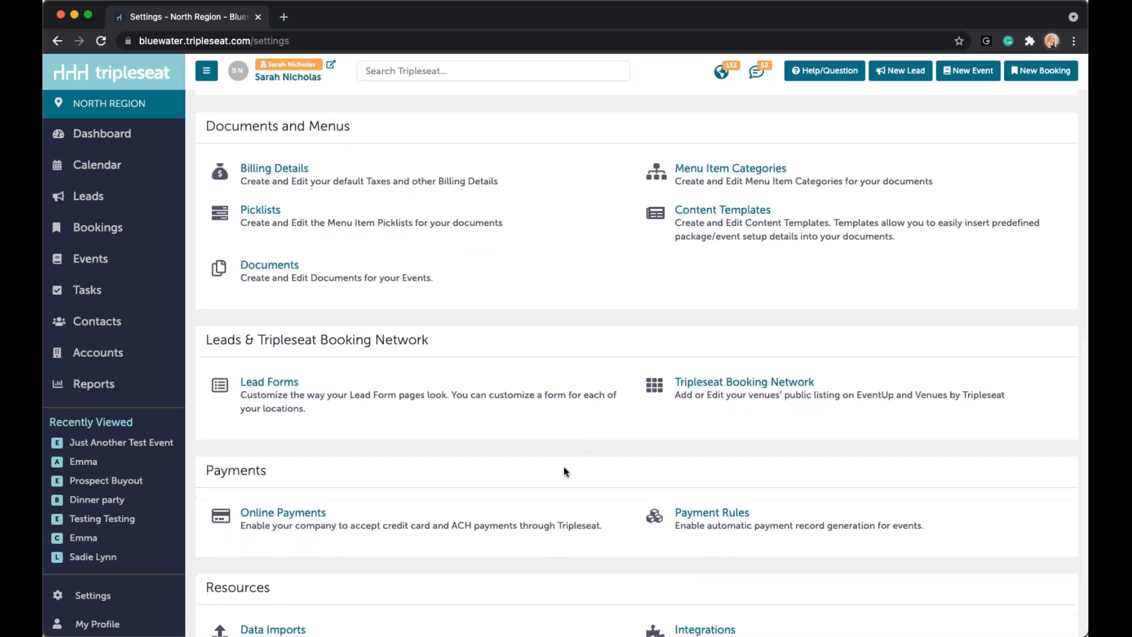
pyautogui.click(281, 386)
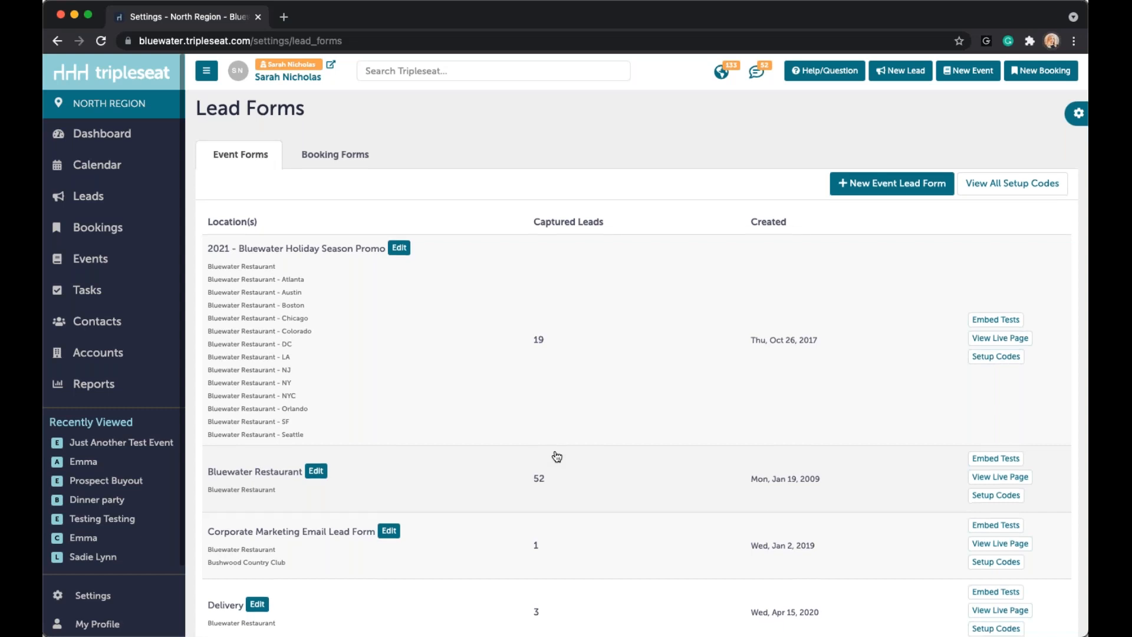
# Step: Open the Bluewater Restaurant event lead form for editing and look through its list of locations
pyautogui.scroll(-3, 556, 455)
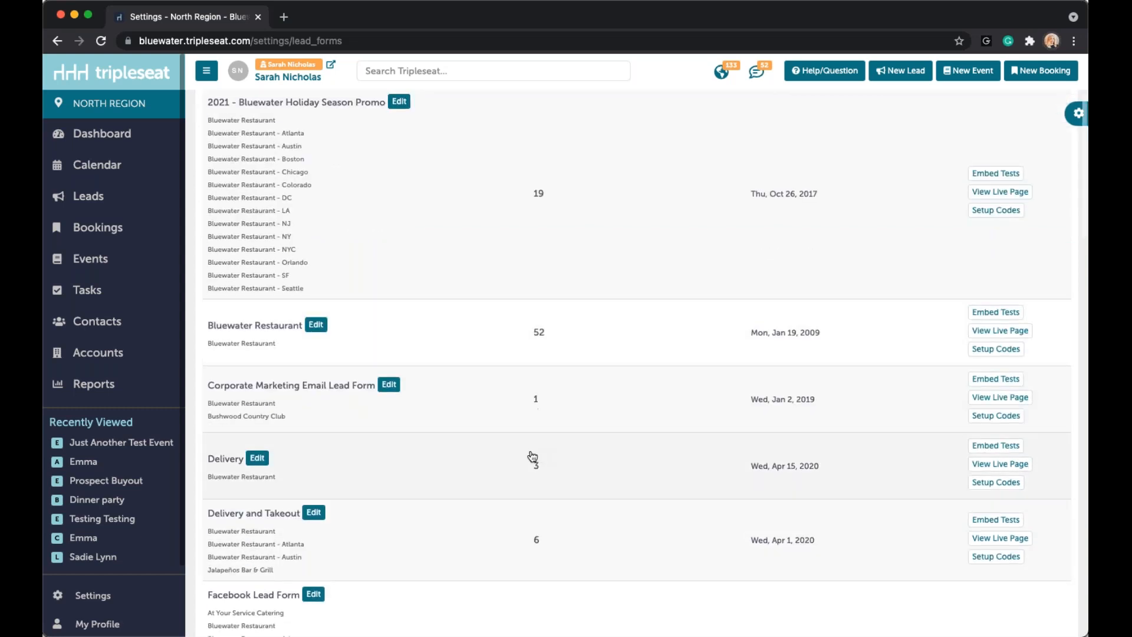
pyautogui.click(322, 327)
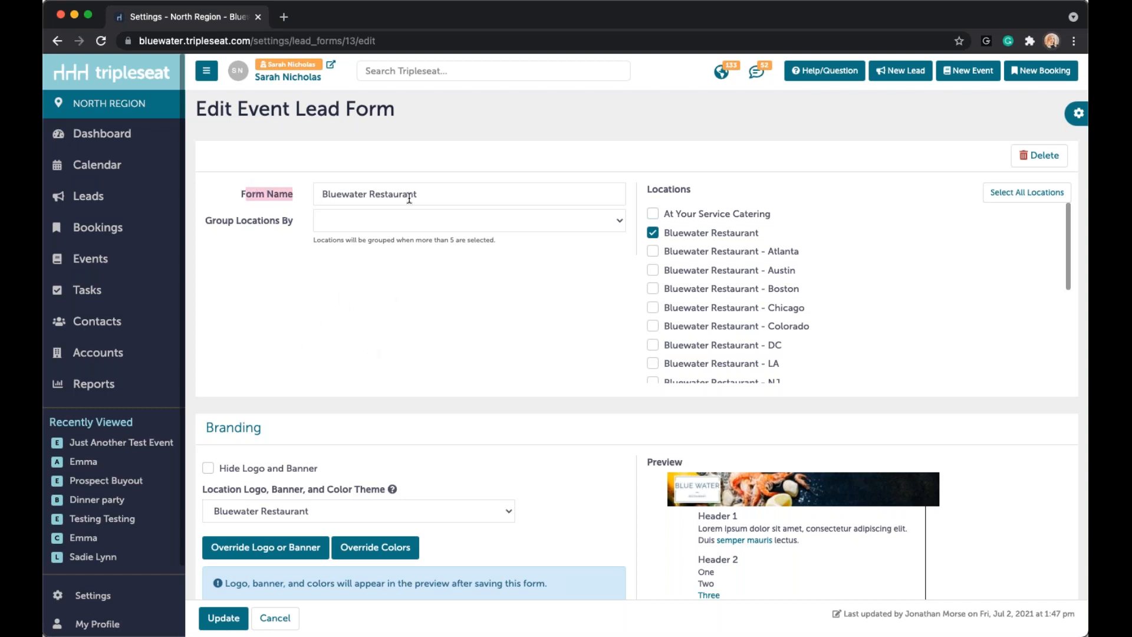
pyautogui.scroll(-5, 698, 299)
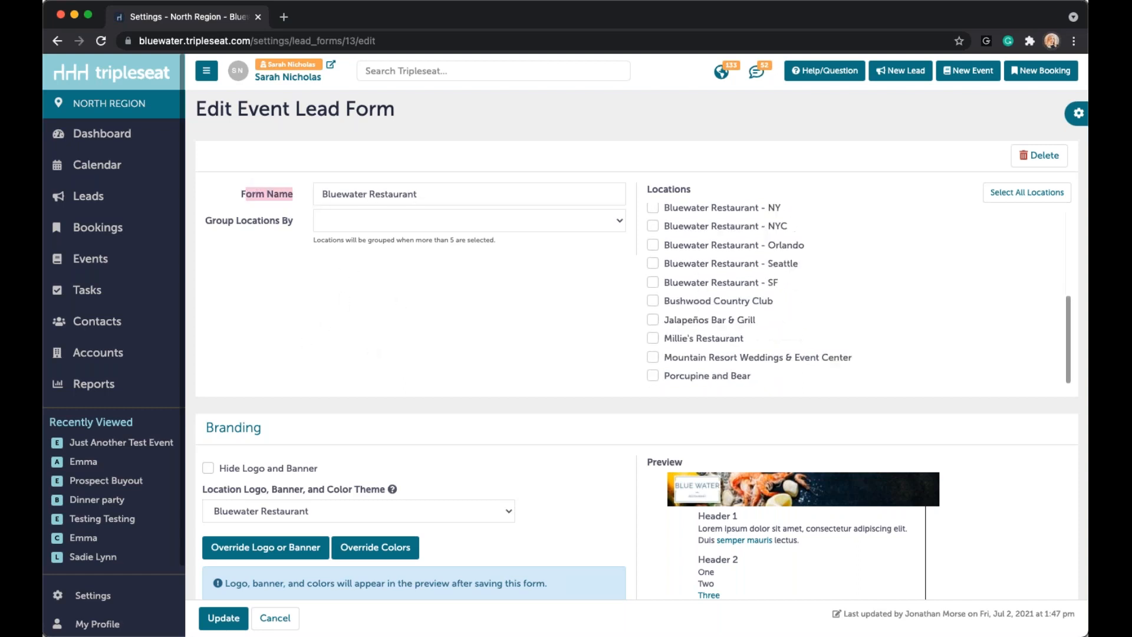
# Step: Review the lead form's Branding and Page Setup sections, highlighting the Additional Information text
pyautogui.scroll(-5, 450, 385)
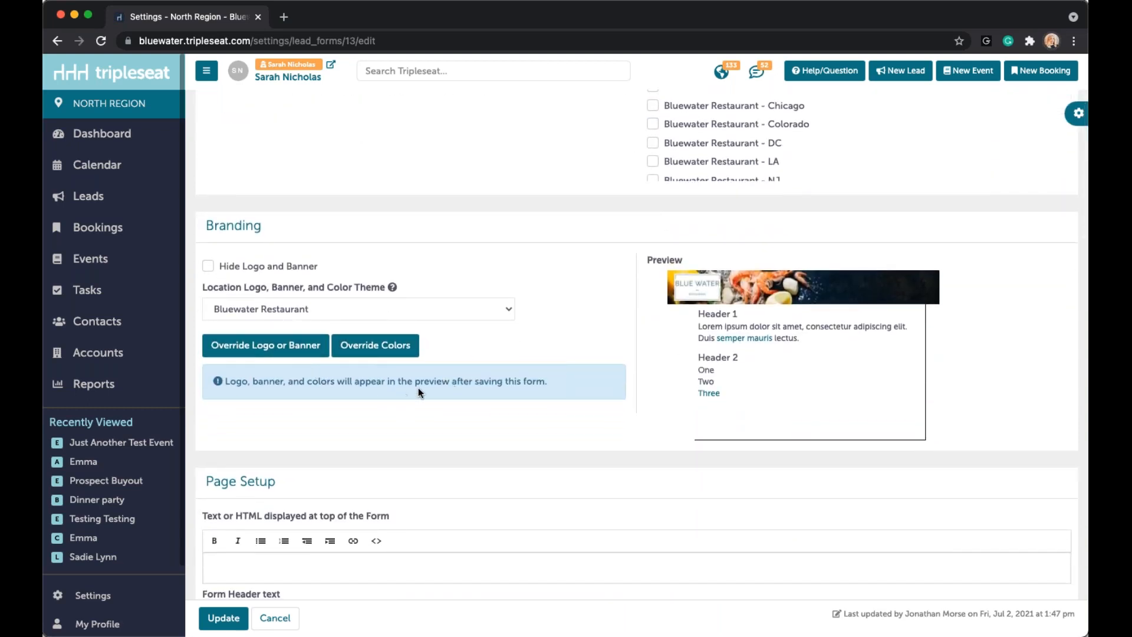
pyautogui.scroll(-5, 480, 419)
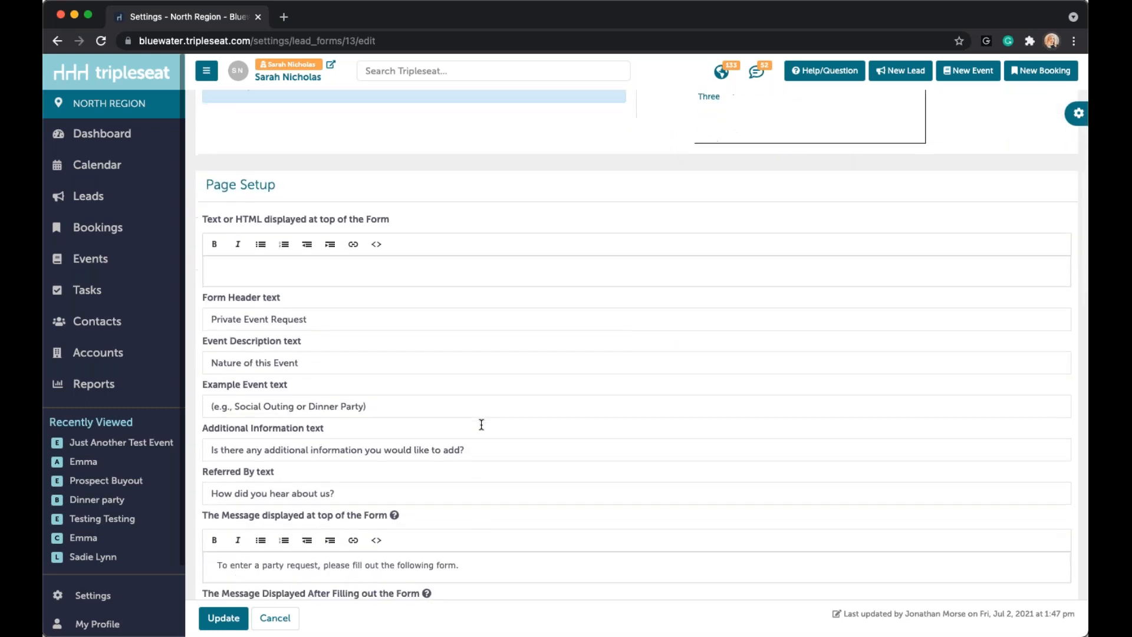
pyautogui.scroll(-1, 484, 354)
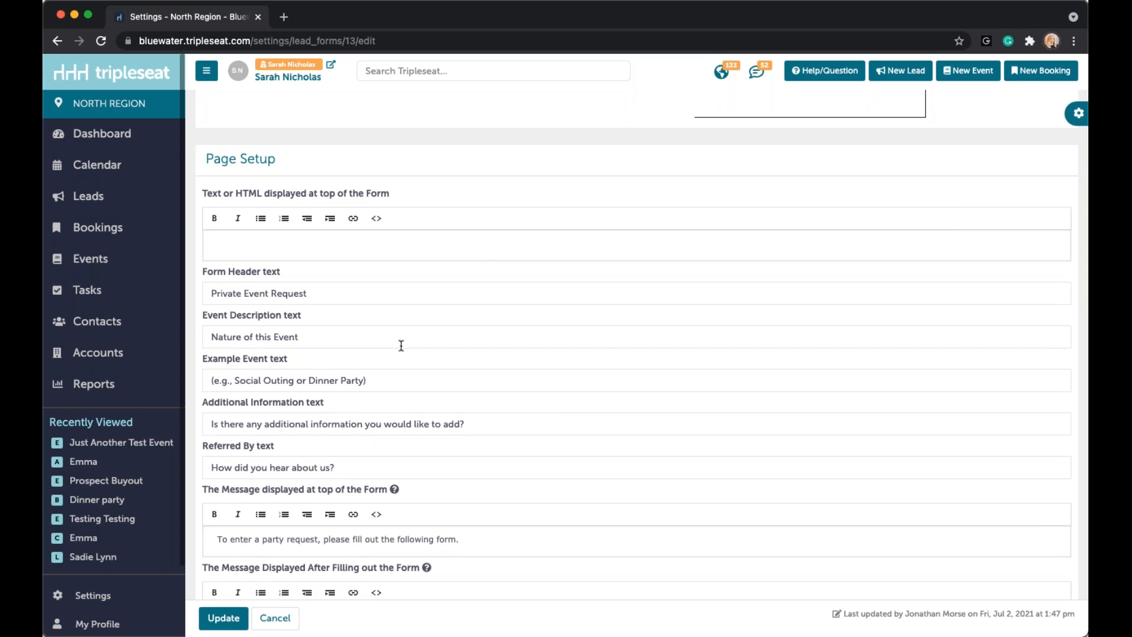
pyautogui.scroll(-5, 401, 346)
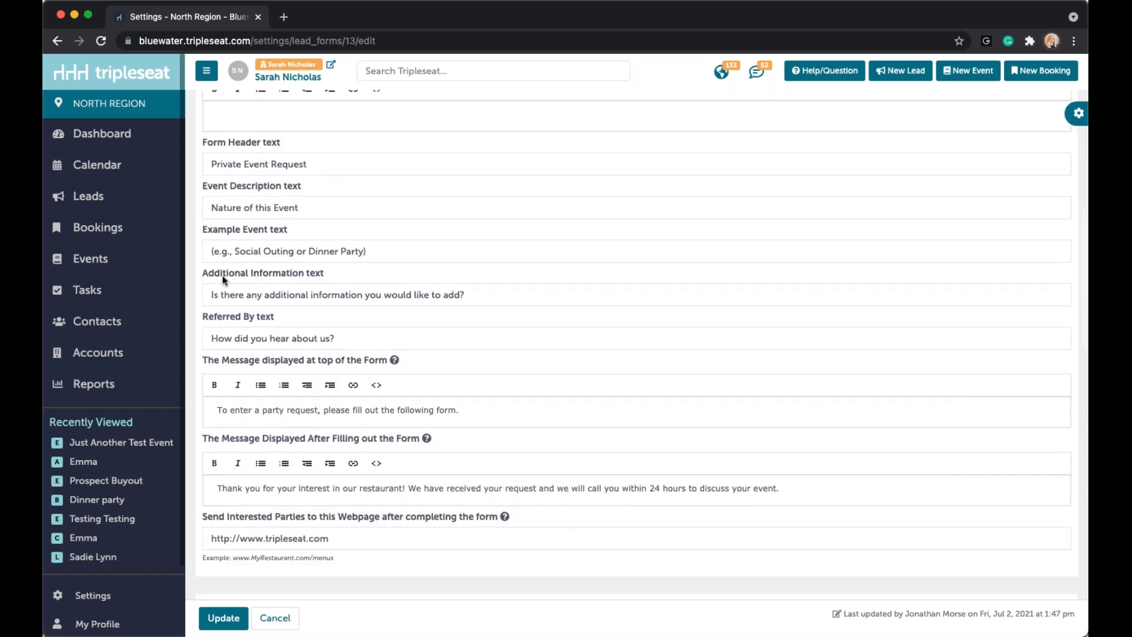
pyautogui.moveTo(265, 294); pyautogui.dragTo(464, 299)
pyautogui.moveTo(396, 294); pyautogui.dragTo(343, 291)
pyautogui.moveTo(218, 292); pyautogui.dragTo(493, 293)
pyautogui.tripleClick(250, 286)
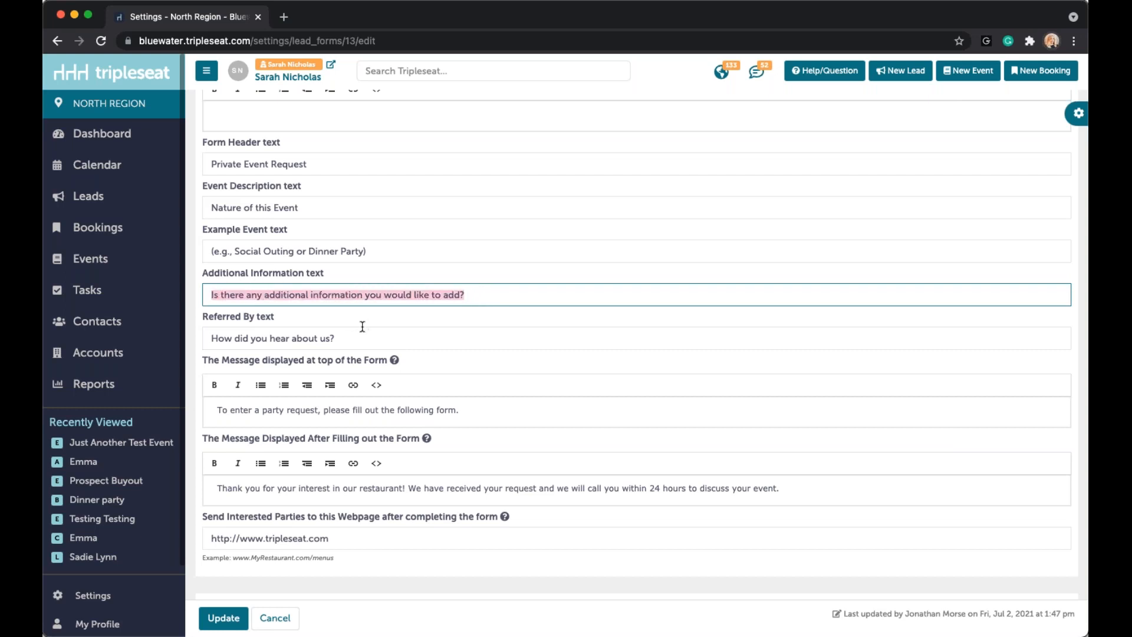
# Step: Set the lead form's minimum required guest count to 15 and highlight the guest count error message
pyautogui.scroll(-7, 363, 327)
pyautogui.scroll(-2, 215, 153)
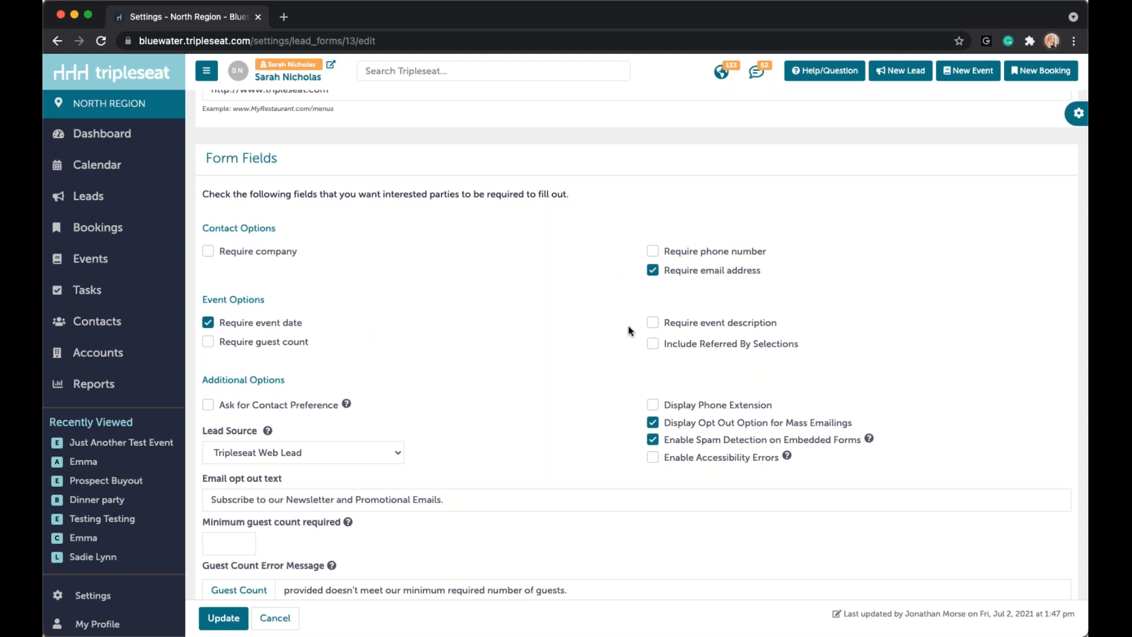
pyautogui.scroll(-5, 629, 330)
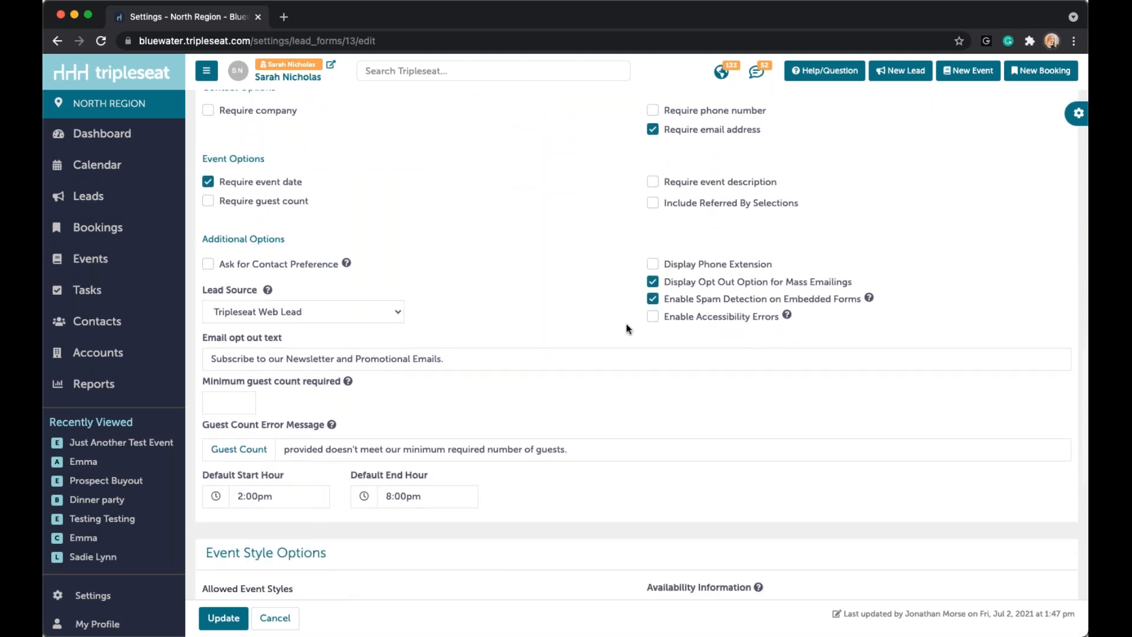
pyautogui.scroll(-3, 587, 346)
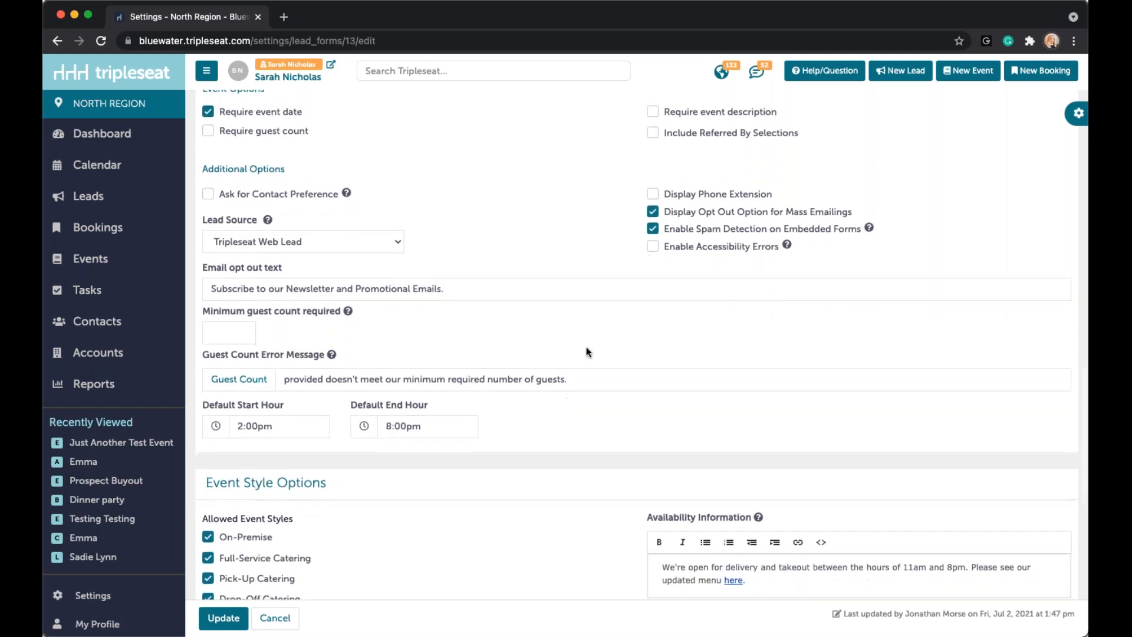
pyautogui.scroll(-2, 586, 348)
pyautogui.click(239, 288)
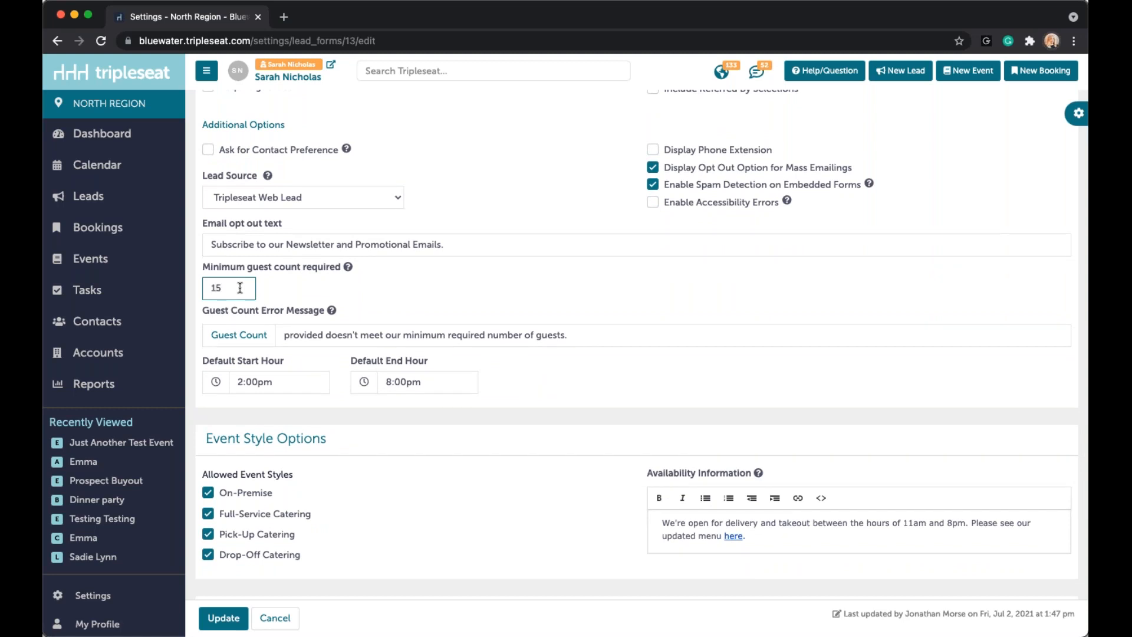
pyautogui.scroll(-2, 349, 301)
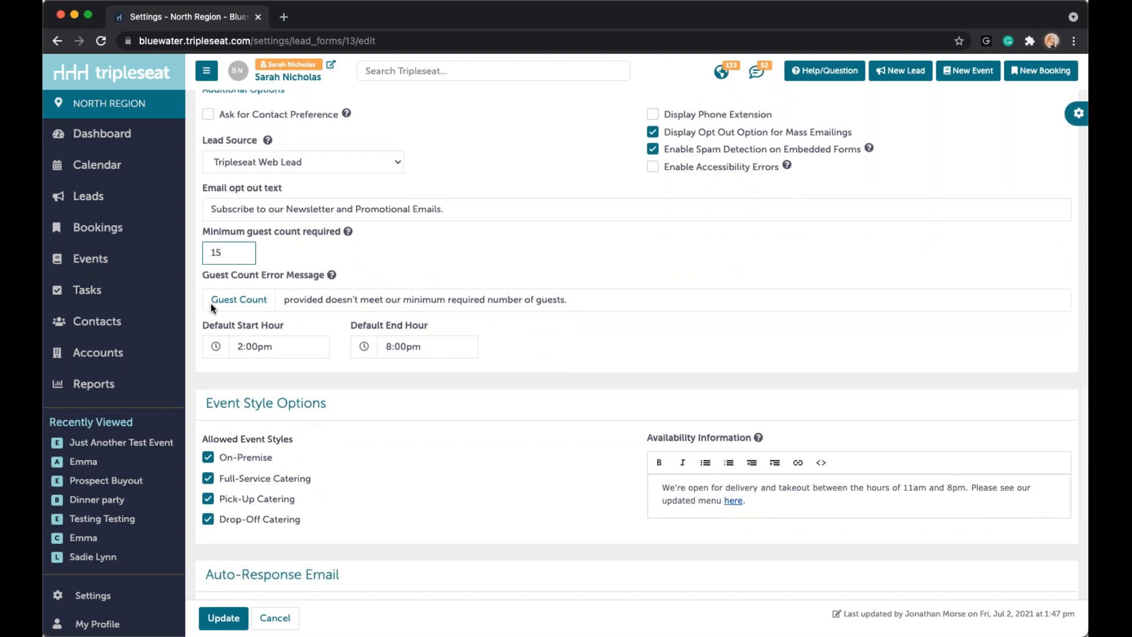
pyautogui.click(557, 299)
pyautogui.tripleClick(291, 305)
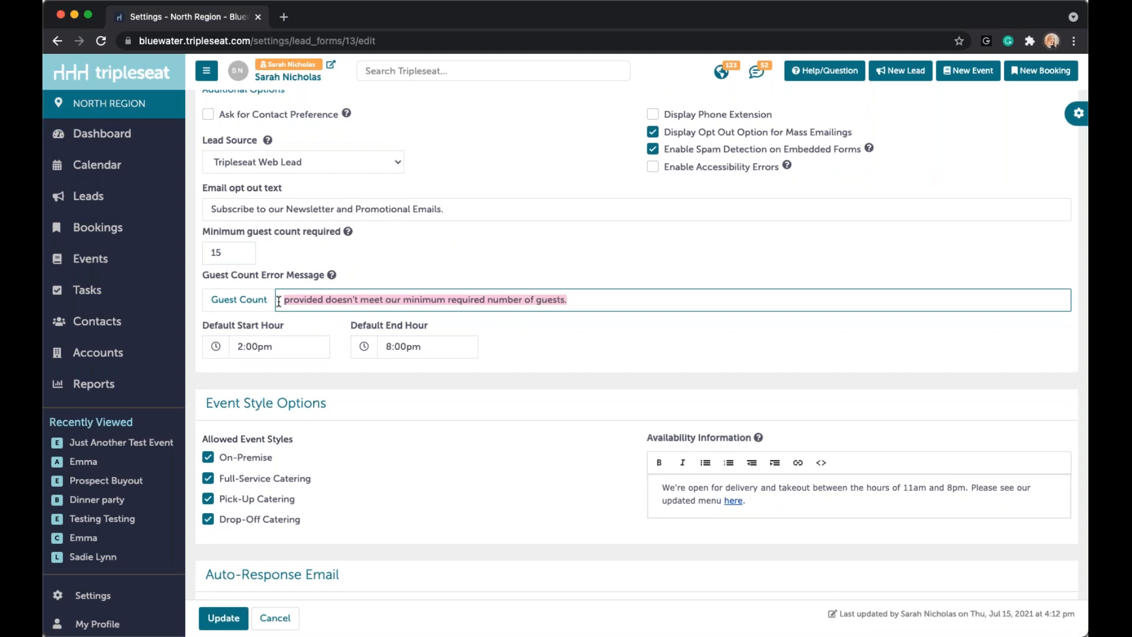
# Step: View the available times for the form's Default Start Hour and close the list without choosing one
pyautogui.scroll(-2, 362, 386)
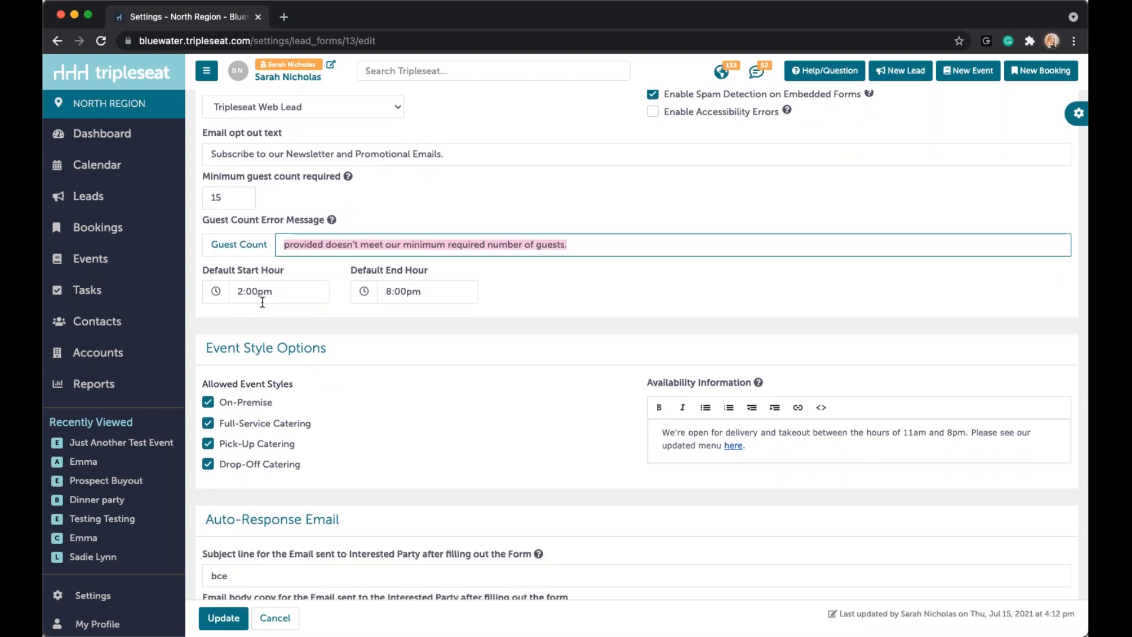
pyautogui.click(300, 292)
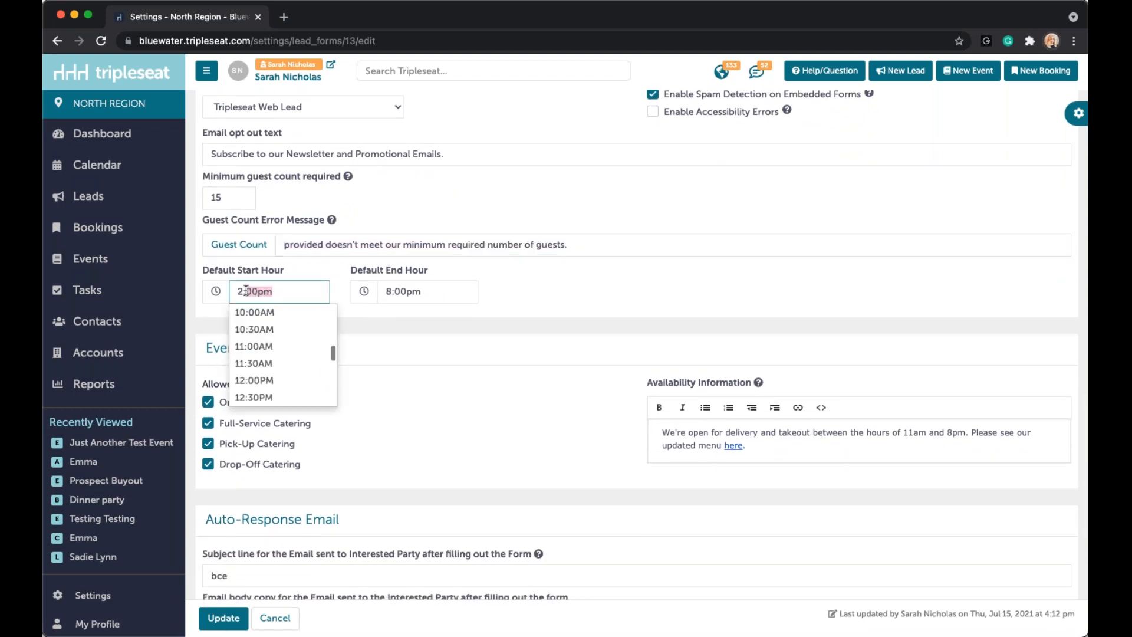
pyautogui.click(463, 306)
pyautogui.scroll(-1, 436, 312)
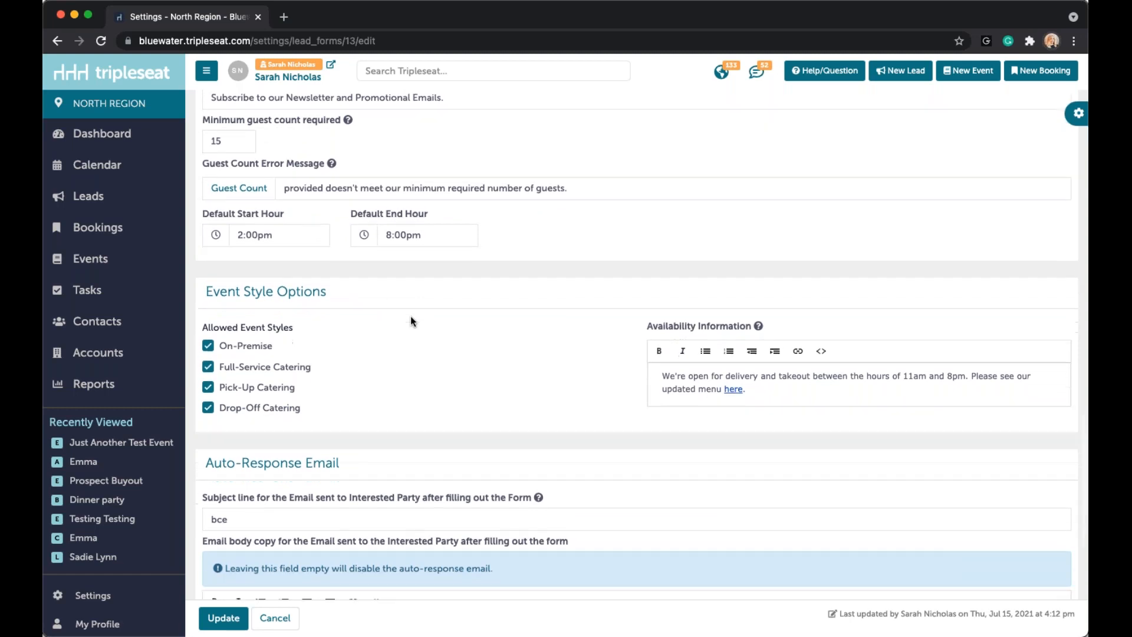
# Step: Limit the allowed event styles to On-Premise by disabling Full-Service Catering, Pick-Up Catering and Drop-Off Catering
pyautogui.scroll(-2, 410, 316)
pyautogui.moveTo(210, 267); pyautogui.dragTo(329, 283)
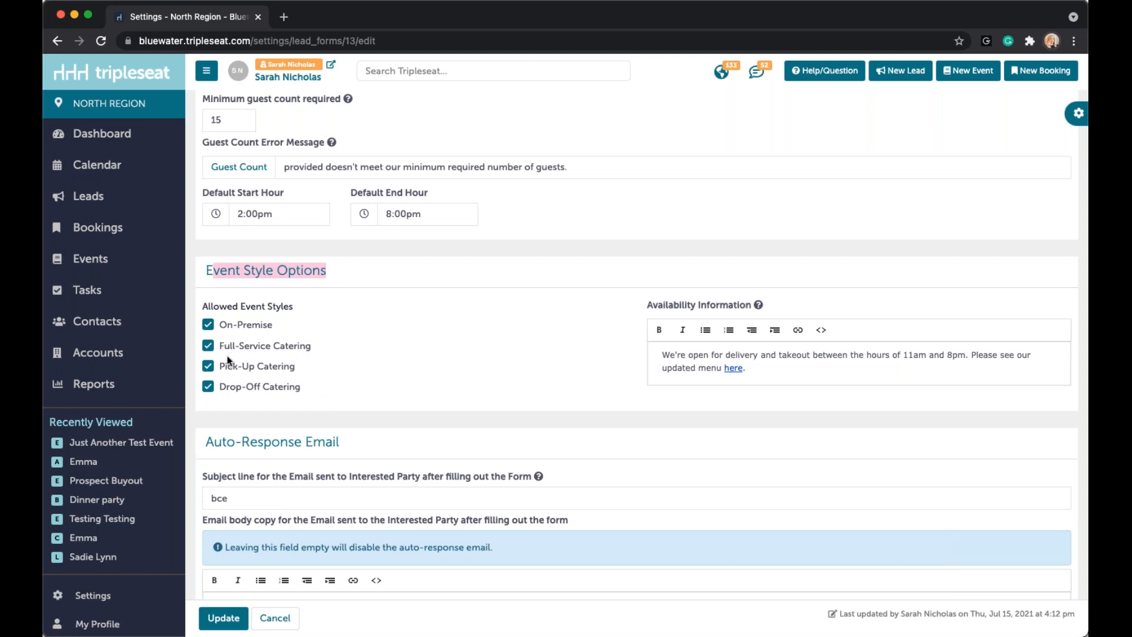
pyautogui.click(207, 345)
pyautogui.click(208, 366)
pyautogui.click(207, 387)
# Step: Review the Auto-Response Email body and 3rd Party Integrations sections, and leave the lead form without saving
pyautogui.scroll(-5, 560, 304)
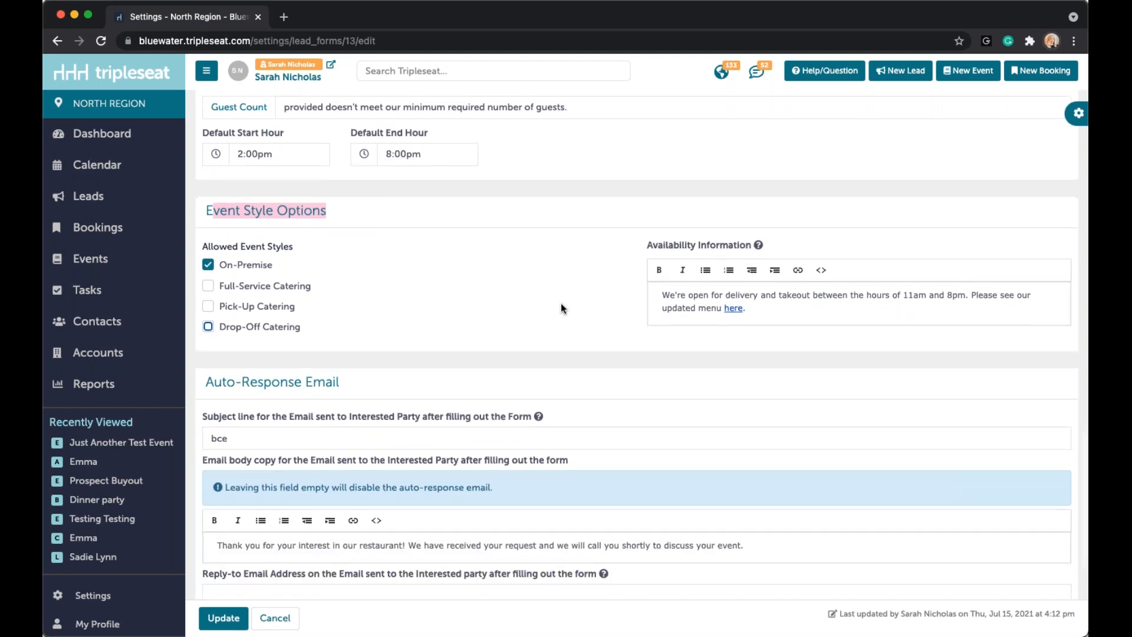
pyautogui.scroll(-1, 637, 344)
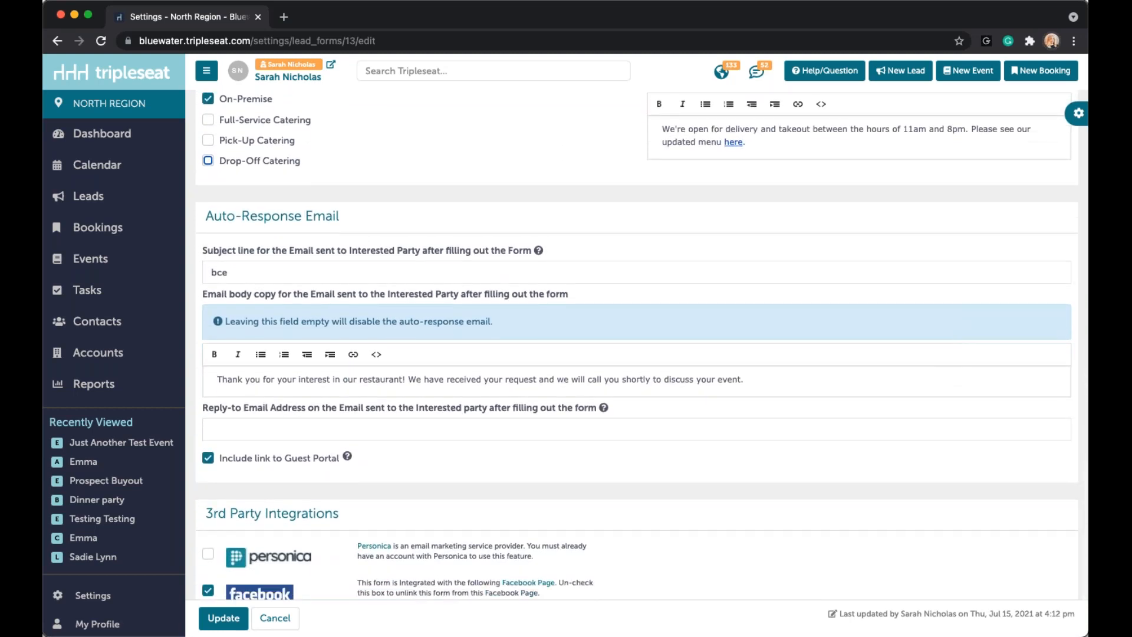
pyautogui.scroll(-1, 637, 344)
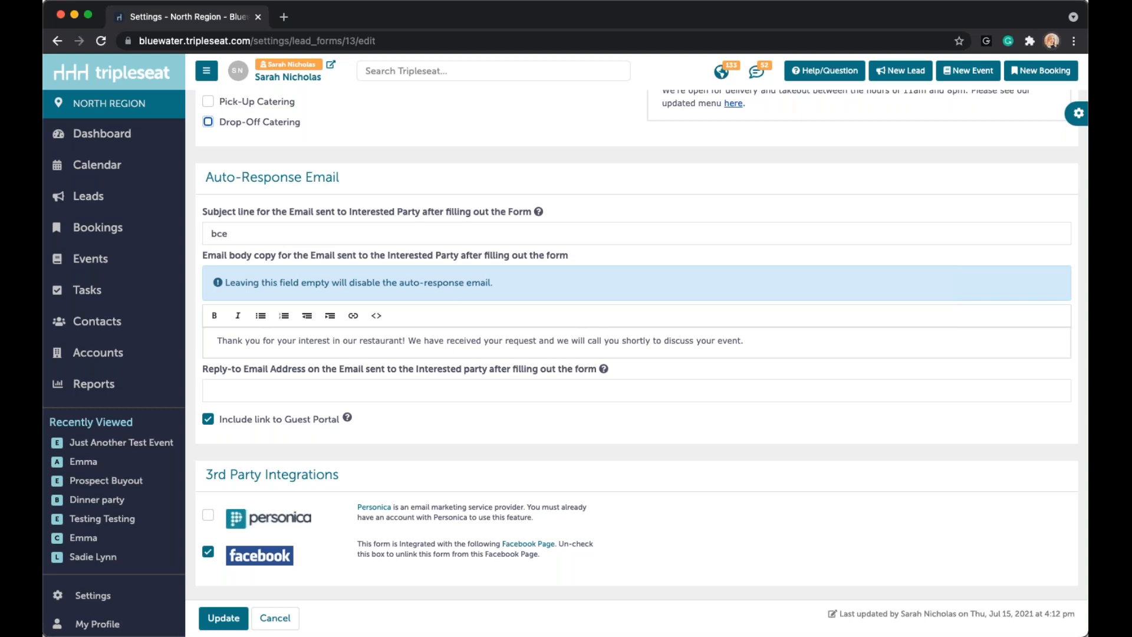
pyautogui.scroll(-1, 487, 390)
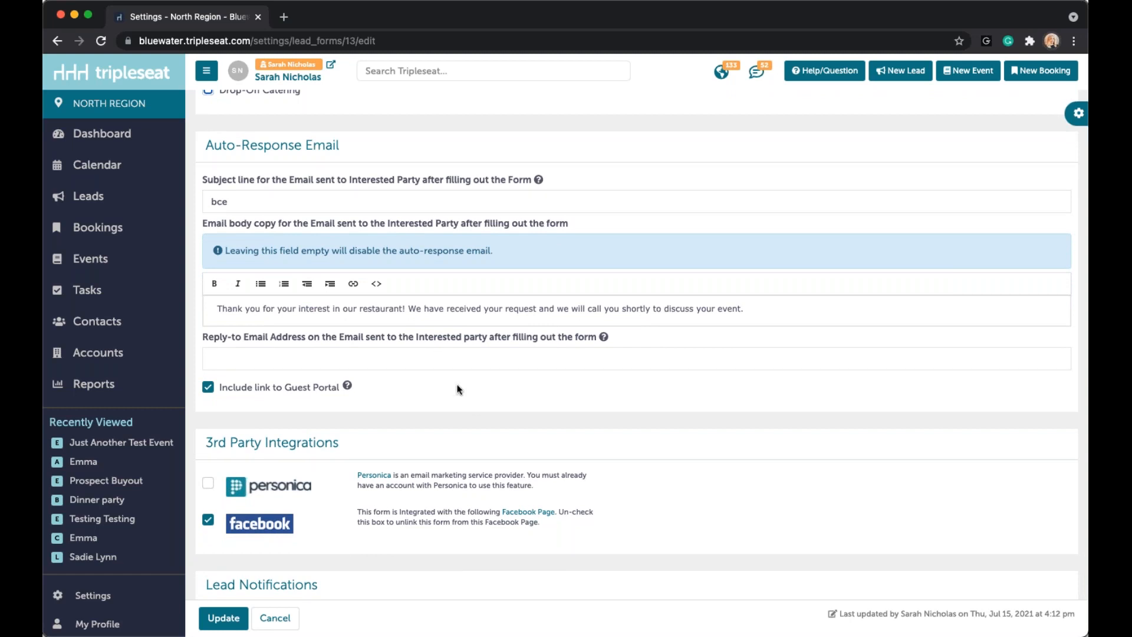
pyautogui.moveTo(750, 311); pyautogui.dragTo(352, 307)
pyautogui.scroll(-1, 358, 310)
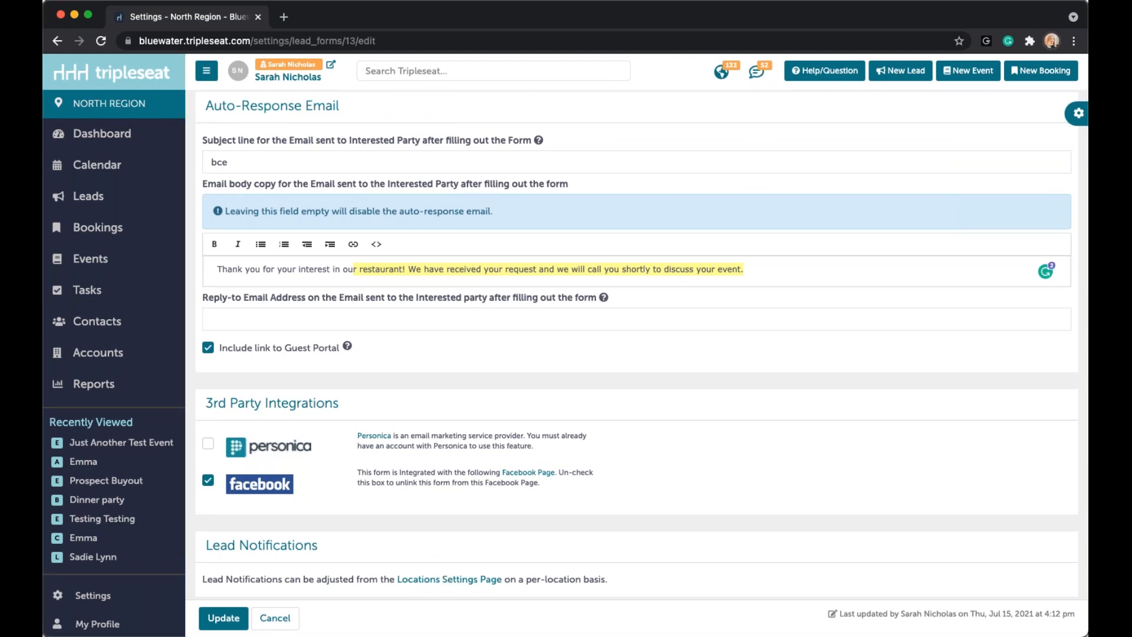
pyautogui.click(276, 617)
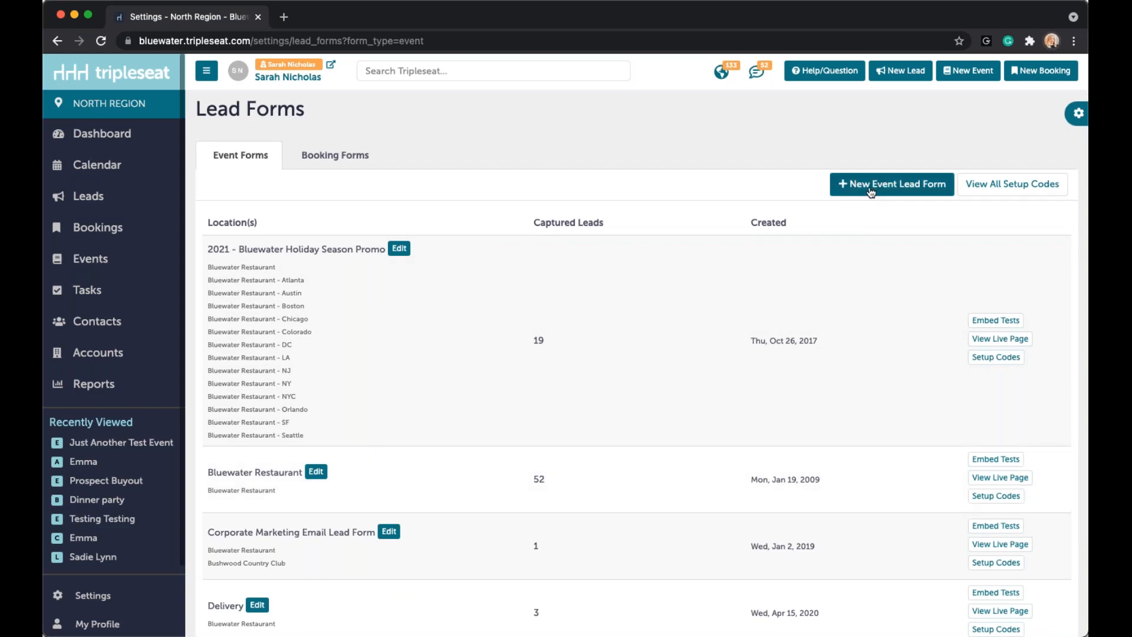
# Step: Look through the list of event lead forms, including their locations, live pages and setup codes
pyautogui.scroll(-1, 480, 291)
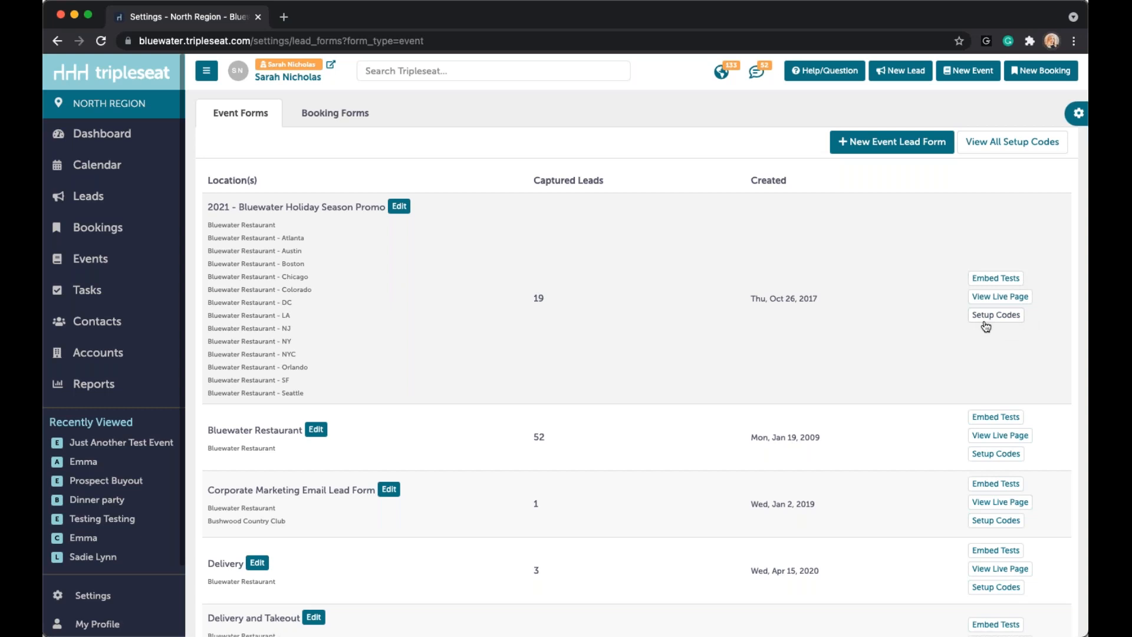
pyautogui.scroll(1, 792, 298)
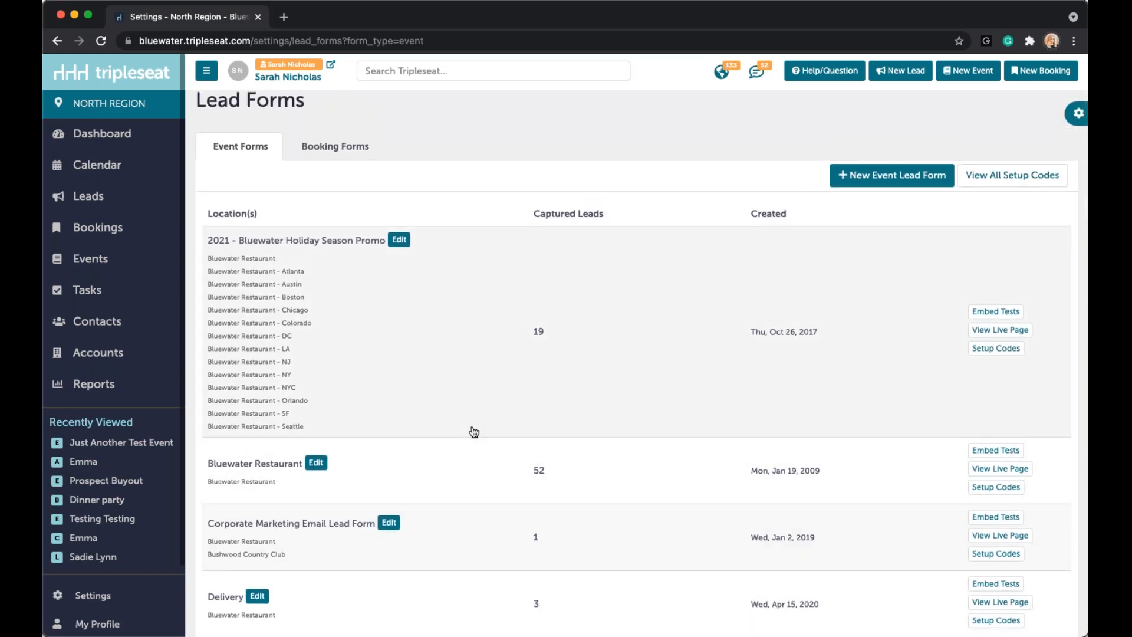
pyautogui.scroll(-1, 477, 430)
pyautogui.scroll(-5, 478, 429)
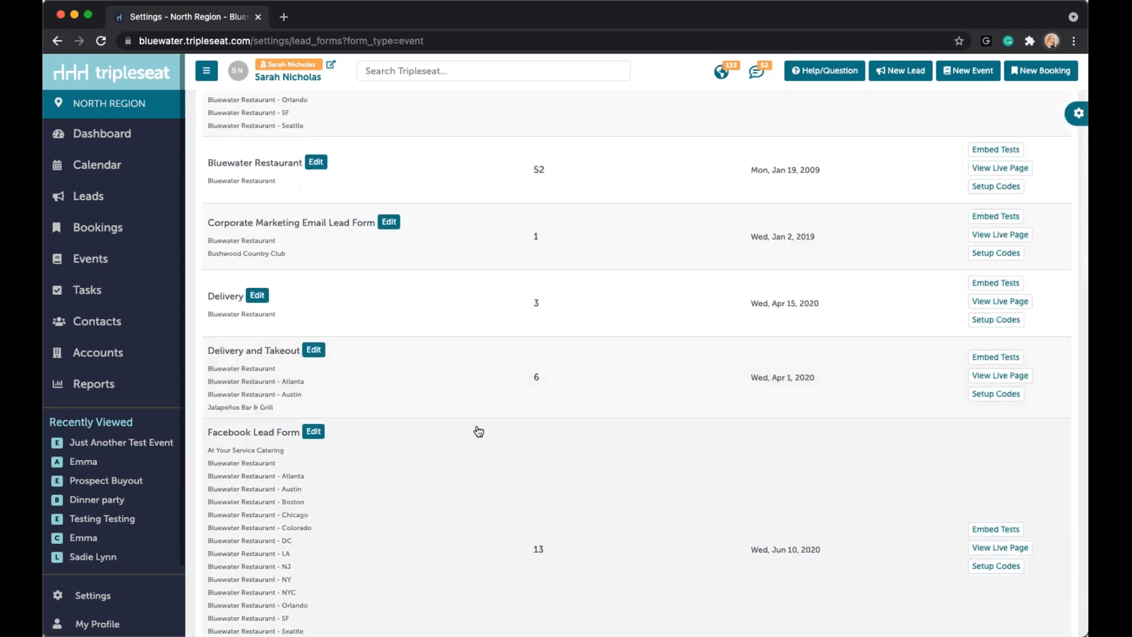
pyautogui.scroll(-1, 389, 489)
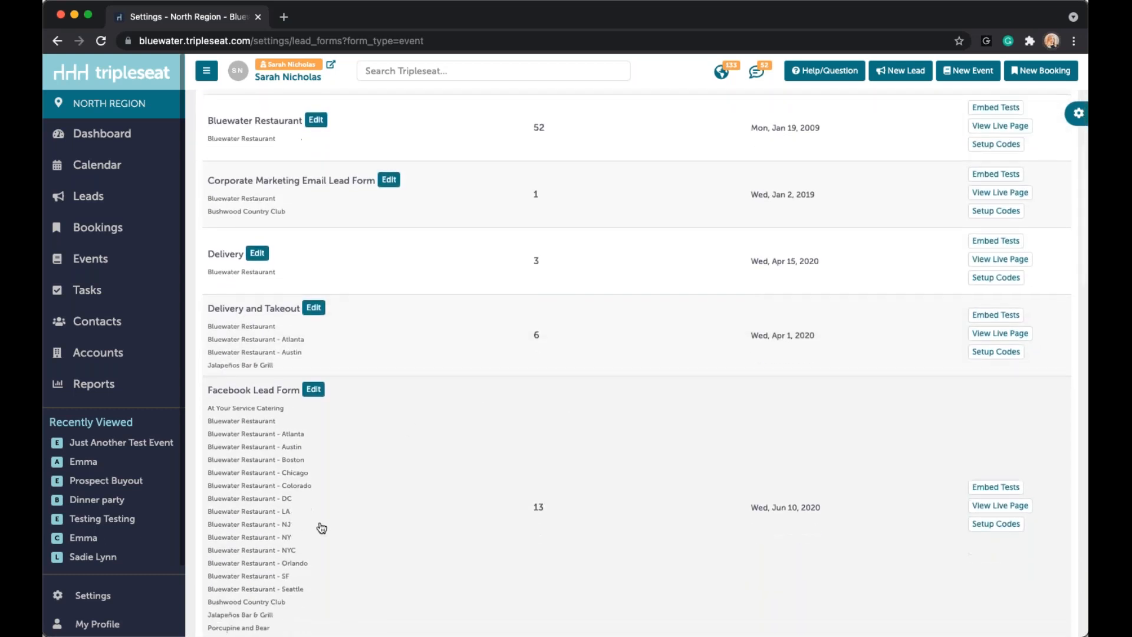
# Step: Return to the main Settings page and open the Tripleseat Booking Network settings
pyautogui.scroll(-1, 91, 514)
pyautogui.click(90, 513)
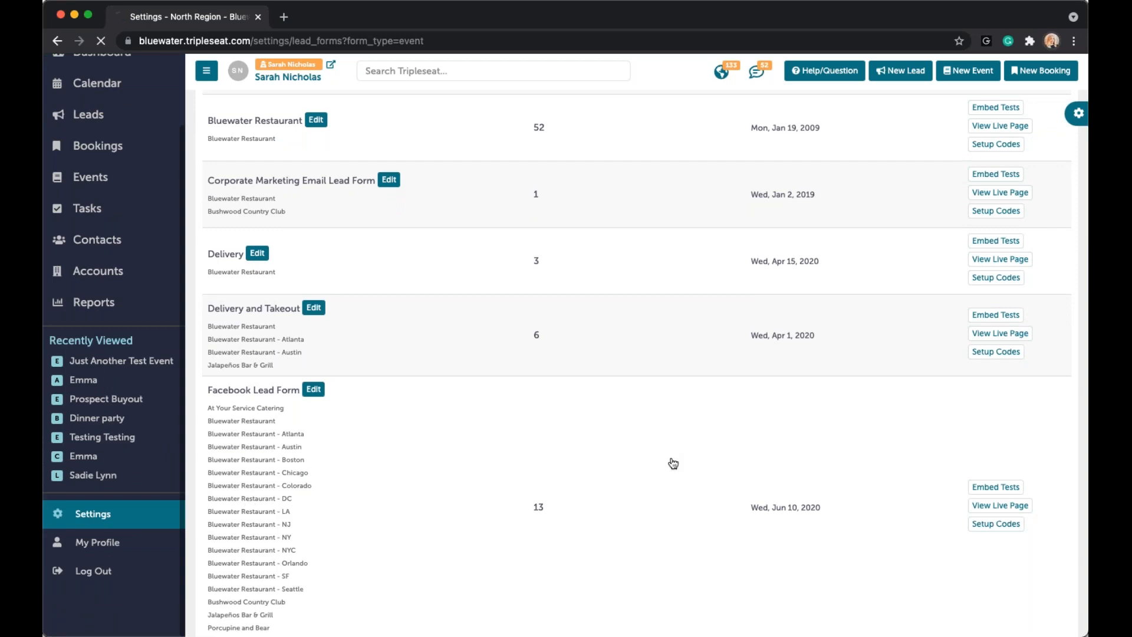
pyautogui.scroll(-8, 626, 423)
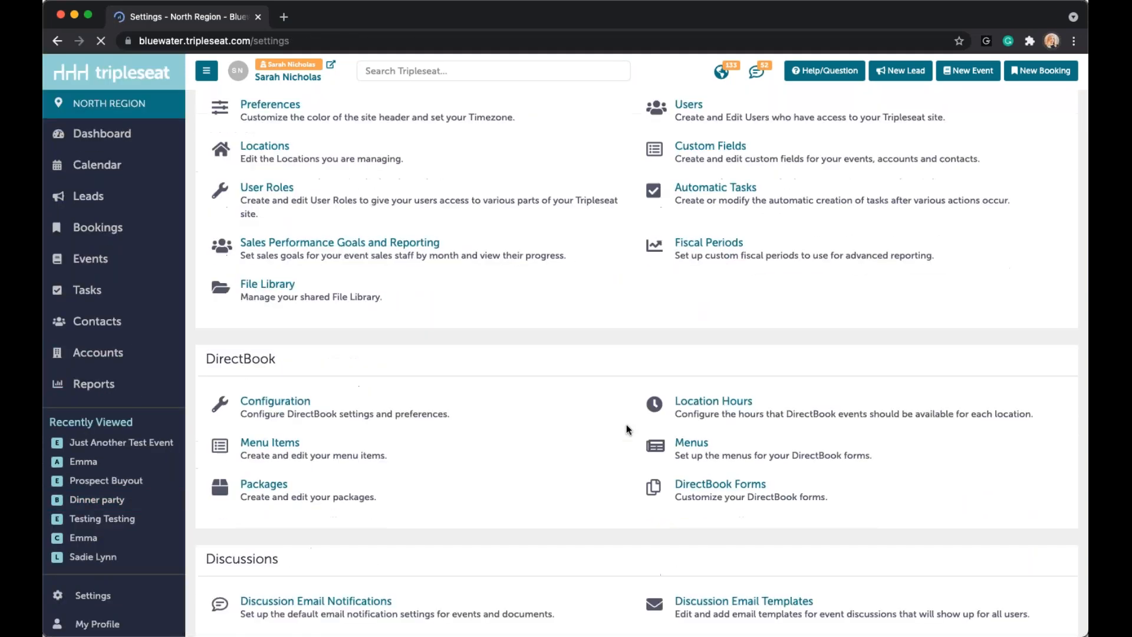
pyautogui.scroll(-5, 626, 423)
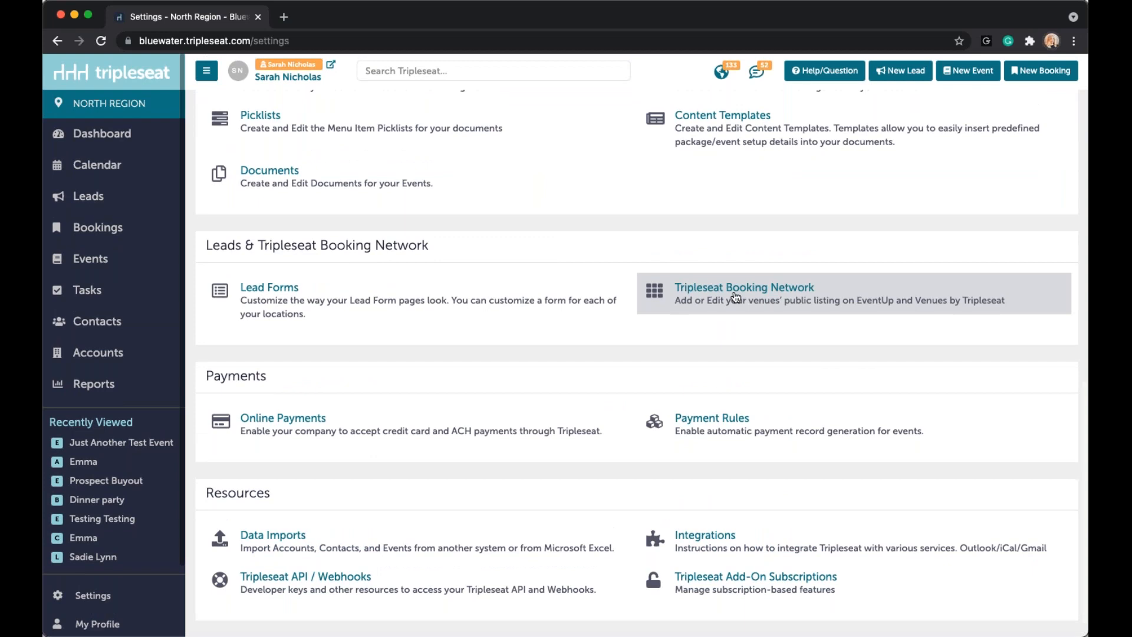
pyautogui.click(736, 303)
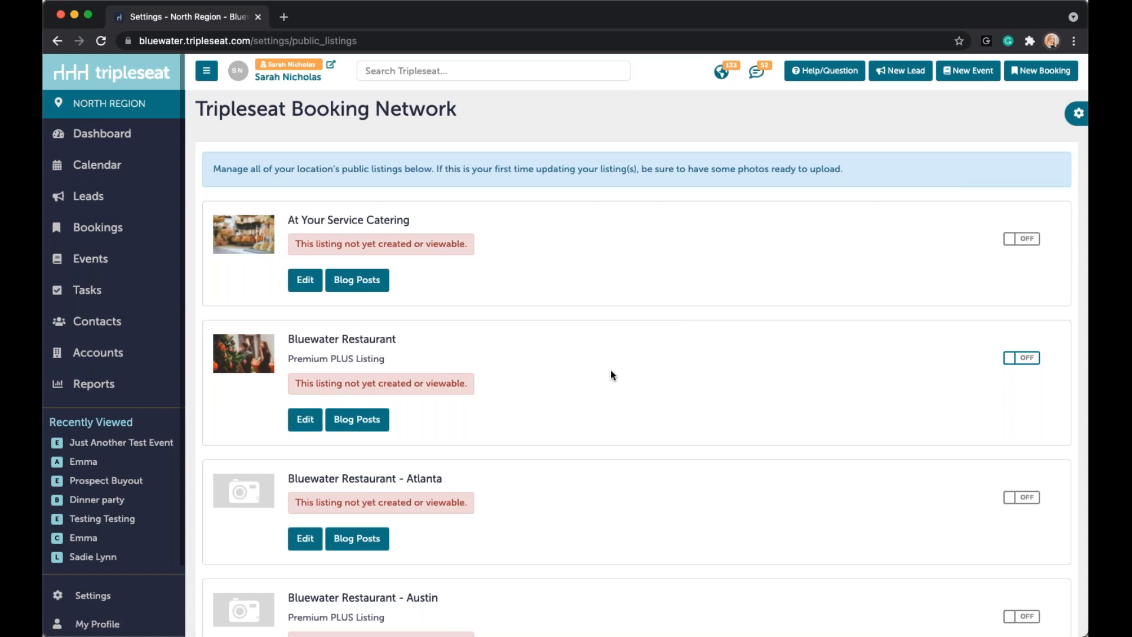
# Step: Open the At Your Service Catering public listing for editing and examine its description, photos, contact info, address and location details
pyautogui.click(304, 284)
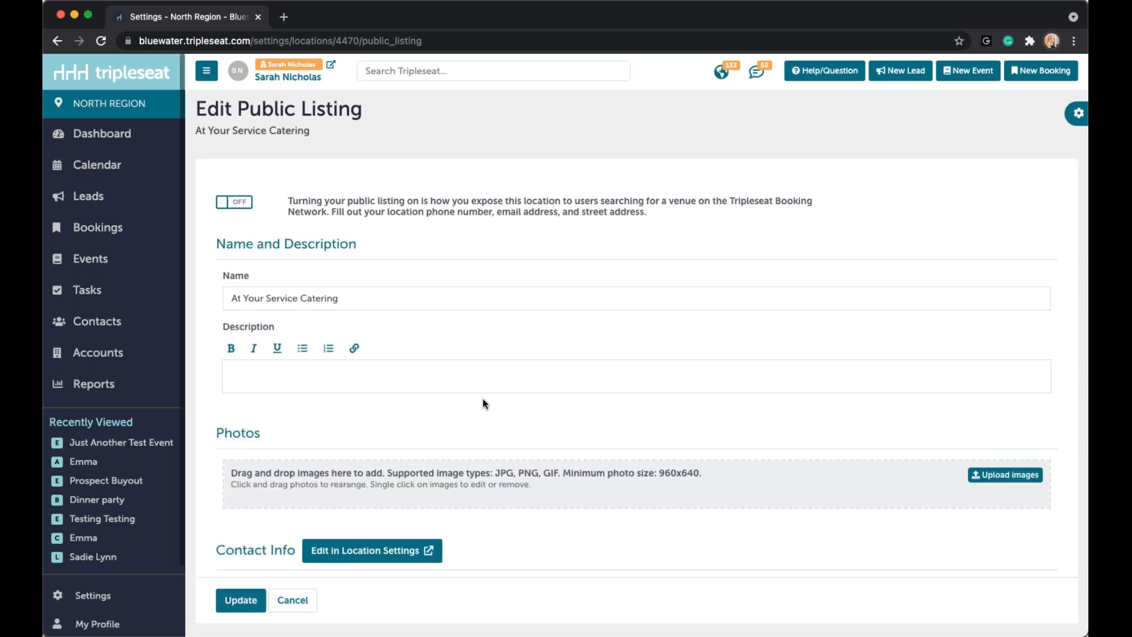
pyautogui.scroll(-6, 483, 398)
pyautogui.scroll(-2, 483, 395)
pyautogui.scroll(4, 483, 395)
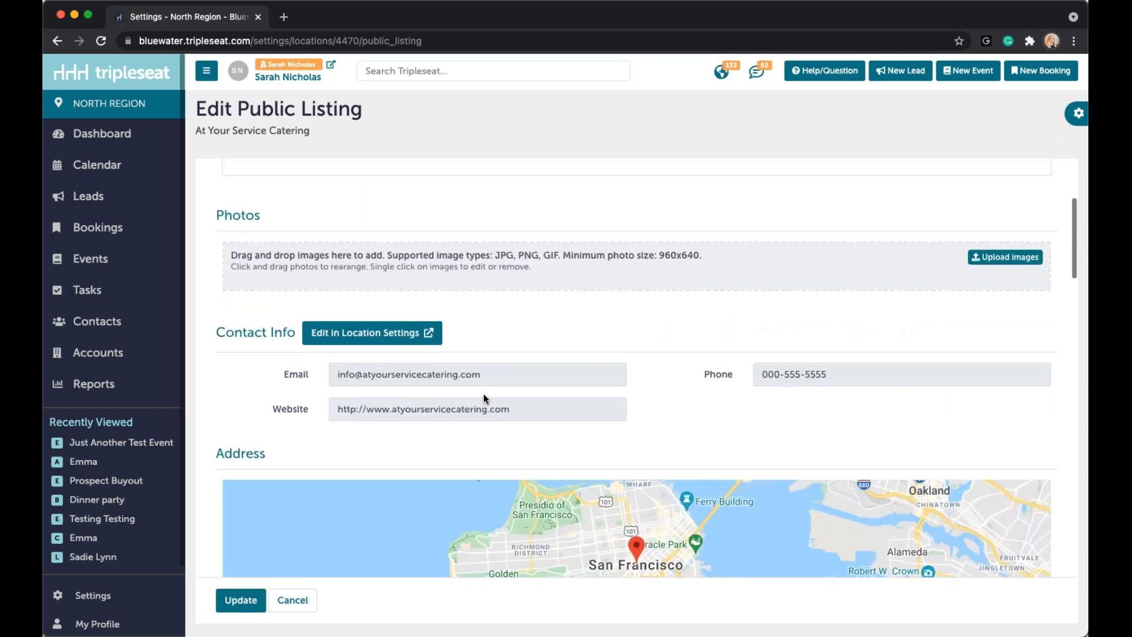
pyautogui.scroll(-1, 485, 398)
pyautogui.scroll(1, 483, 401)
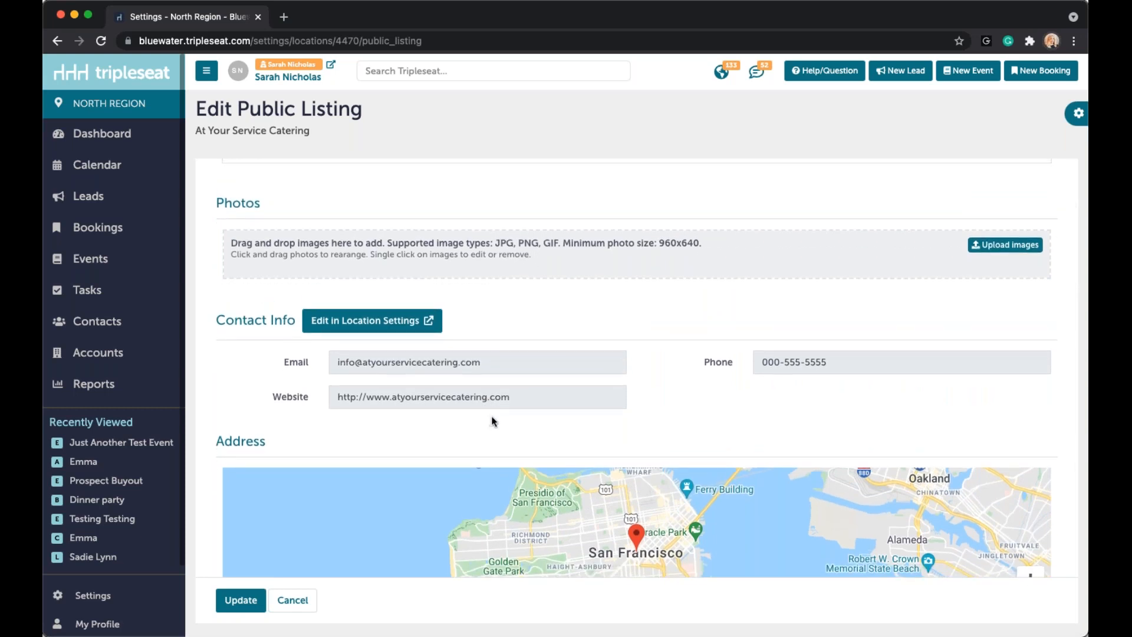
pyautogui.scroll(2, 491, 401)
pyautogui.scroll(5, 493, 399)
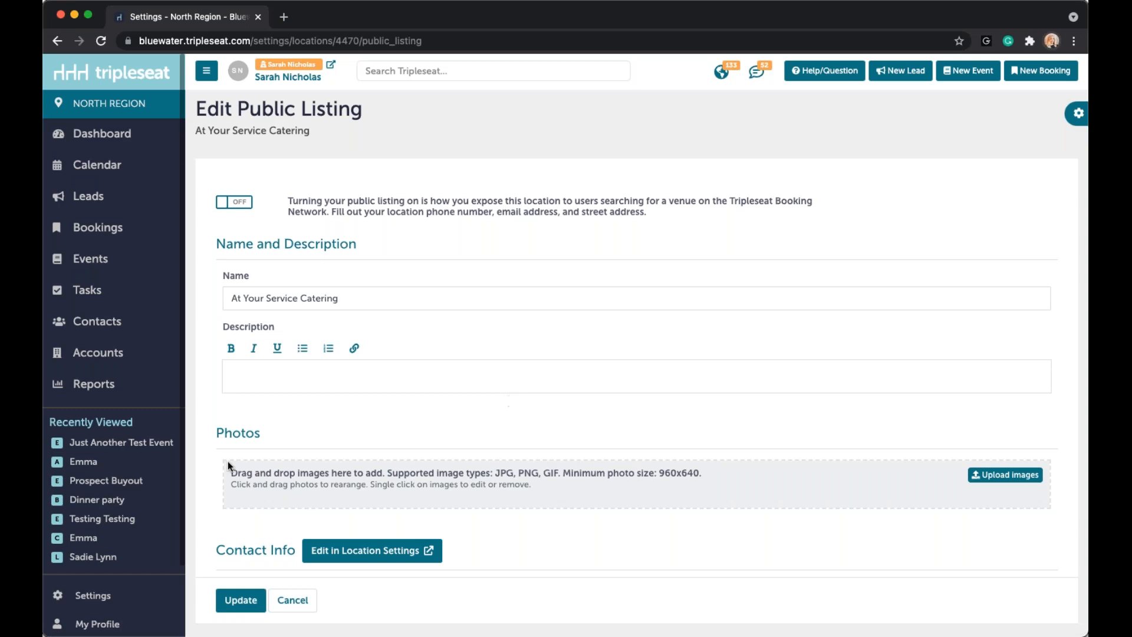
pyautogui.scroll(-1, 419, 446)
pyautogui.scroll(-8, 420, 447)
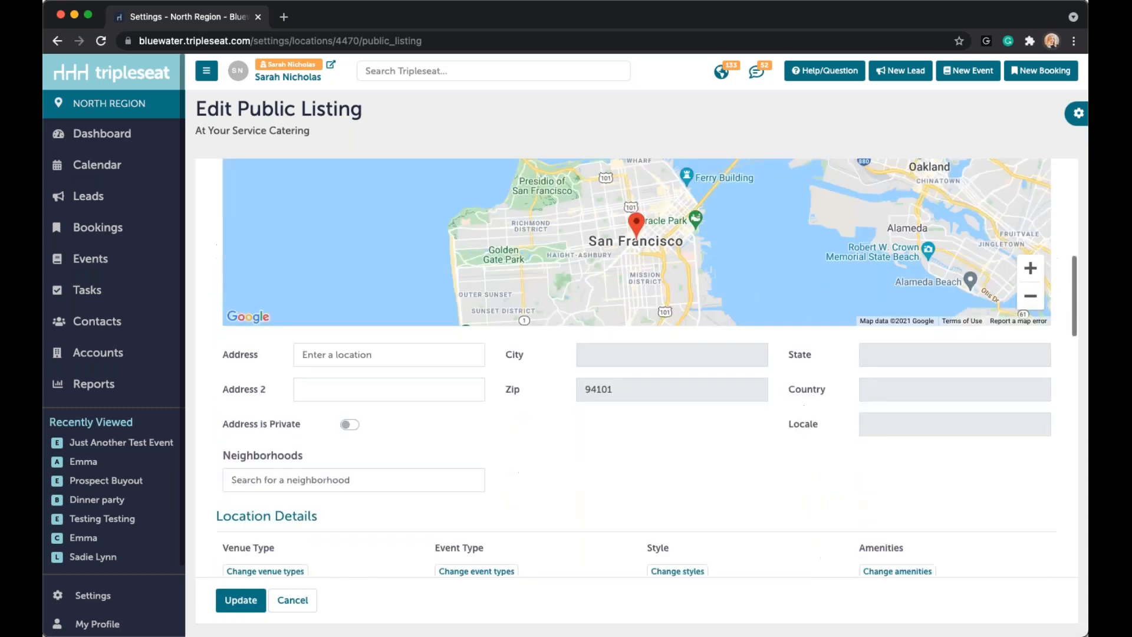
pyautogui.scroll(-2, 126, 438)
pyautogui.scroll(-1, 364, 459)
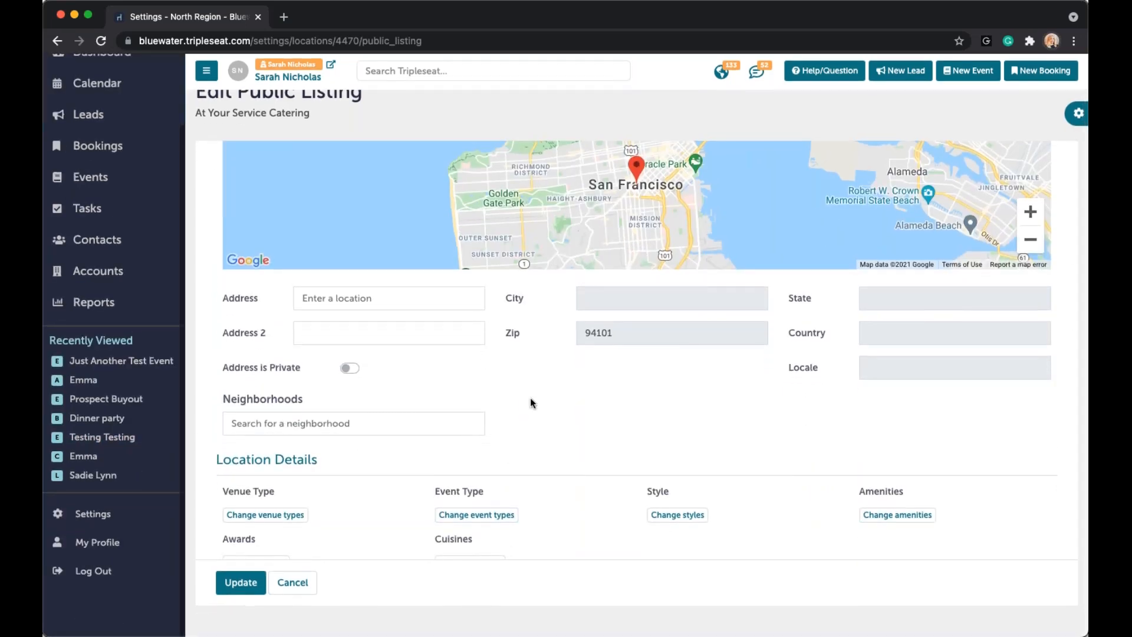
# Step: Examine the public listing's pricing, availability, capacity, rooms, FAQs and floor plans sections, and return to the main Settings page without saving
pyautogui.scroll(-15, 371, 510)
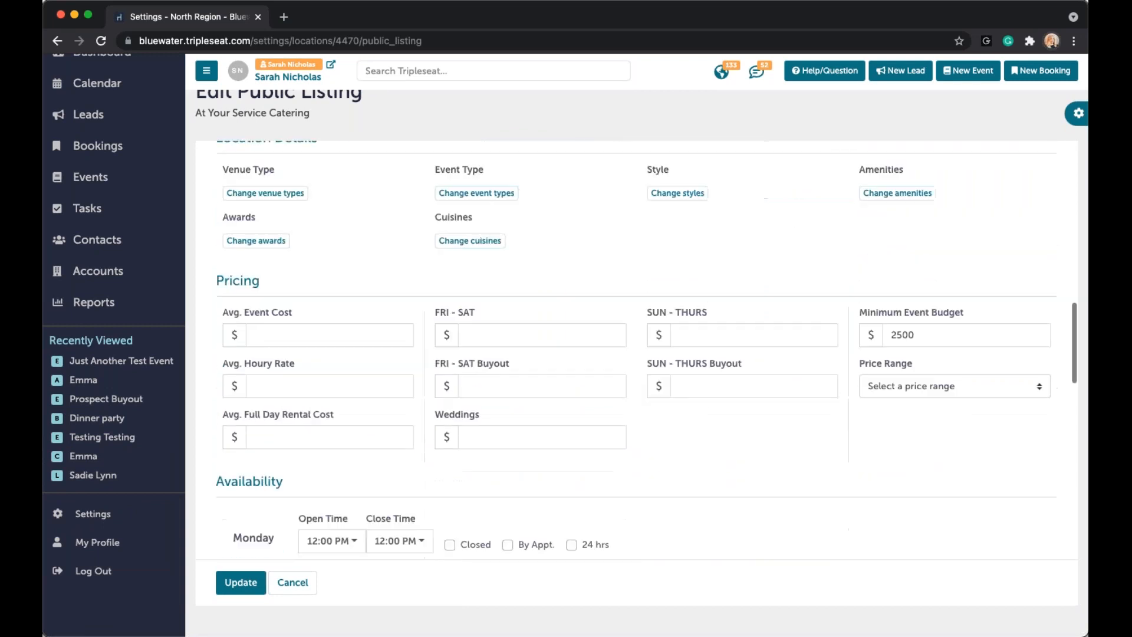
pyautogui.scroll(-3, 377, 501)
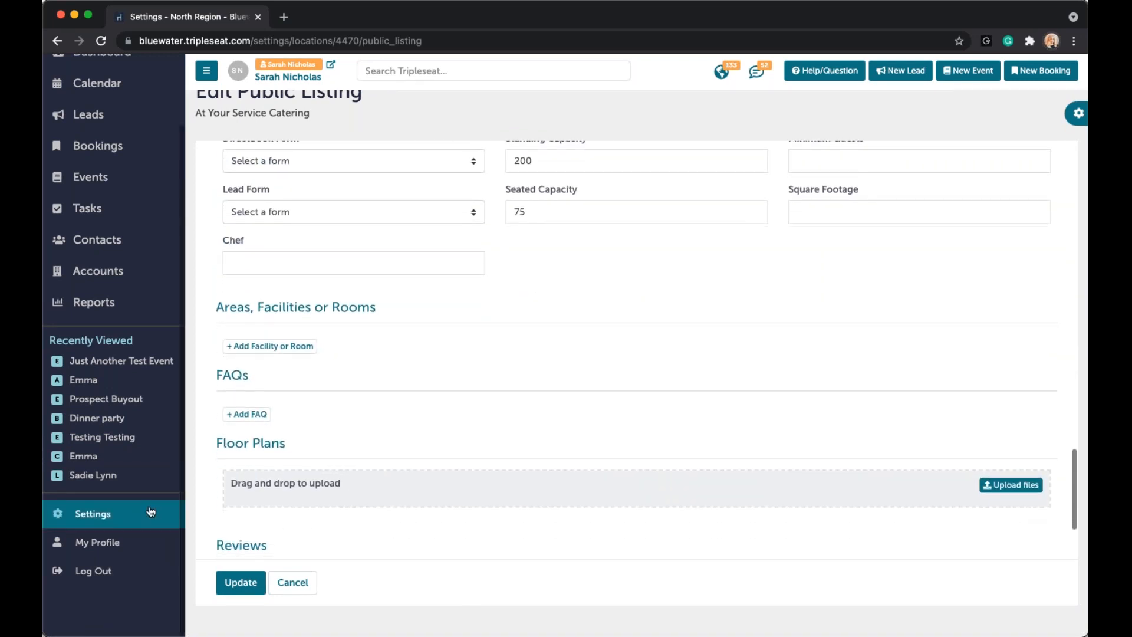
pyautogui.click(118, 514)
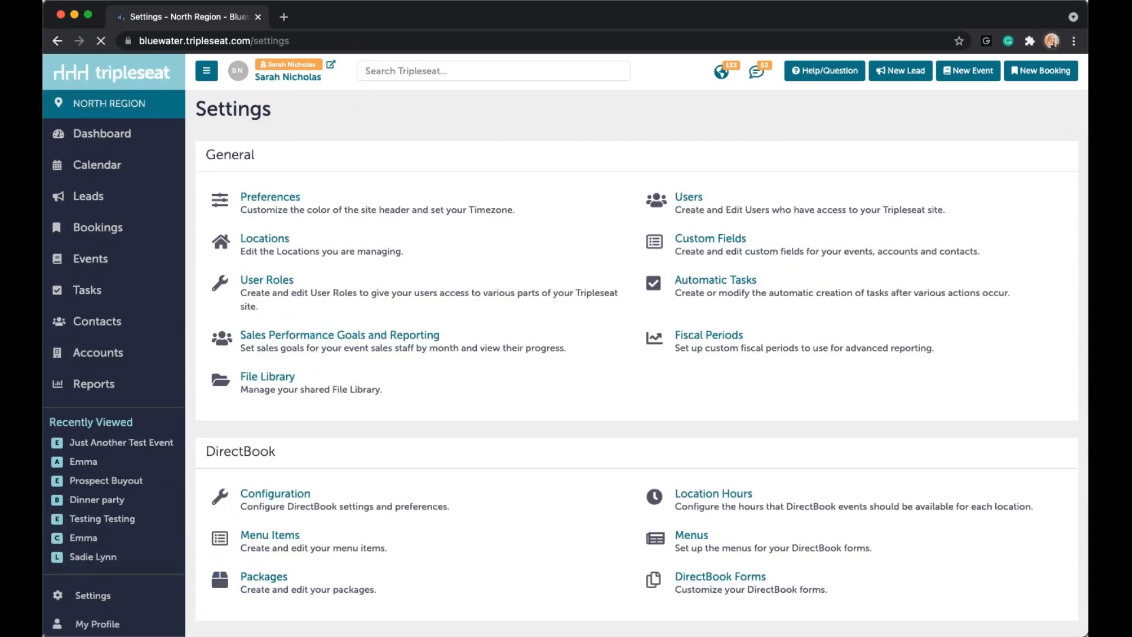
# Step: Examine the DirectBook section of the Settings page, including its configuration, location hours, menus, packages and forms options
pyautogui.scroll(-3, 468, 483)
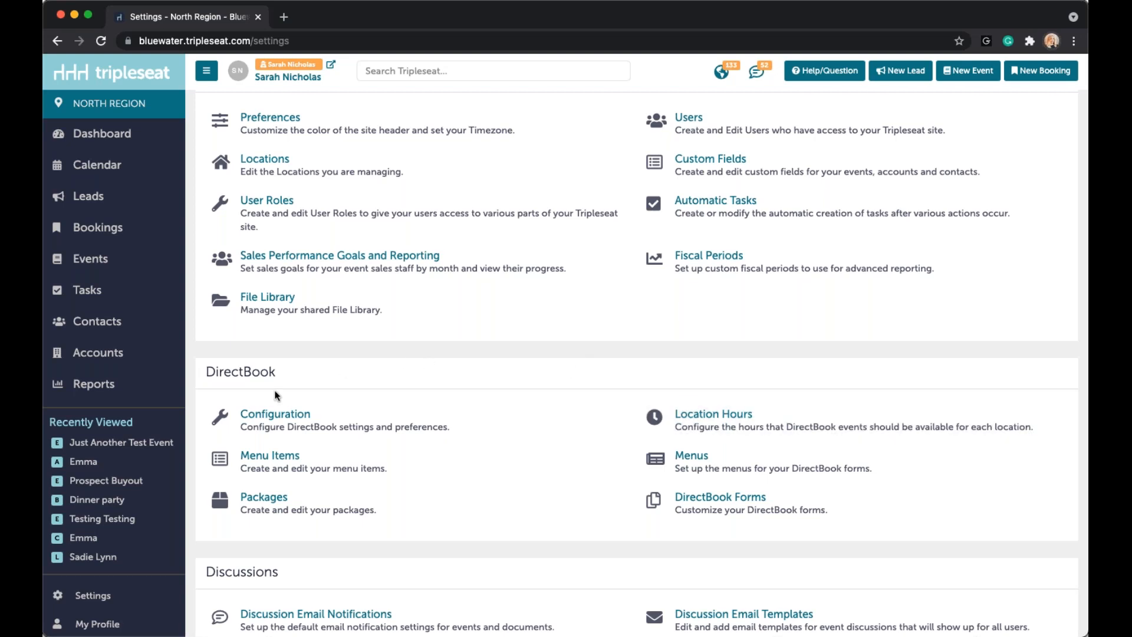
pyautogui.scroll(-1, 336, 420)
pyautogui.moveTo(206, 327); pyautogui.dragTo(281, 330)
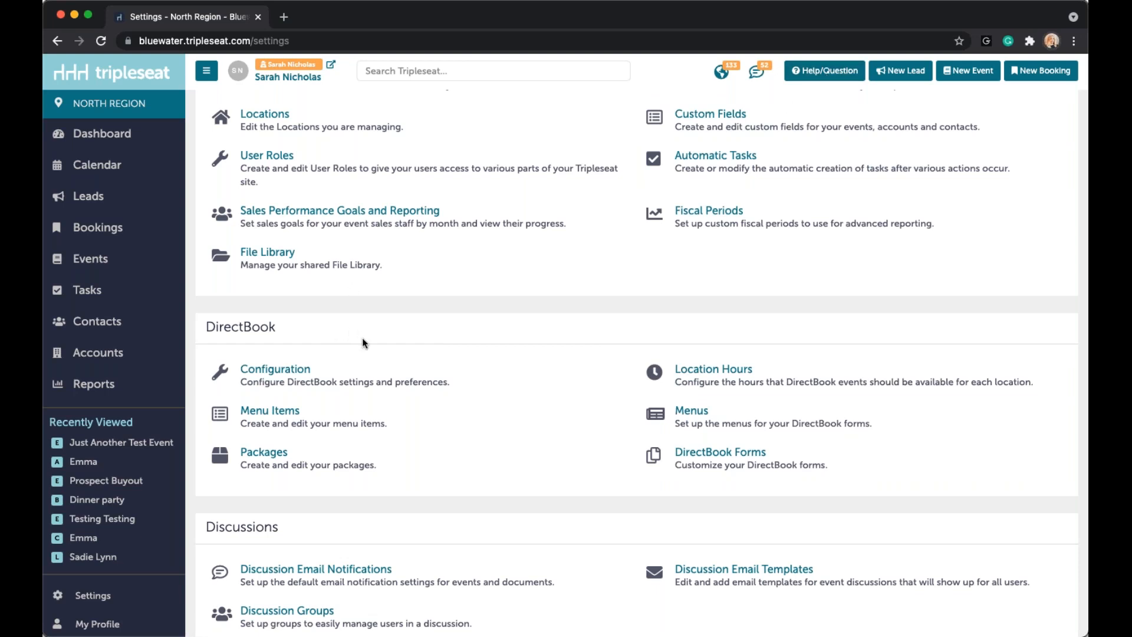
# Step: Open the Support options and show the Have a Question help resources
pyautogui.click(829, 72)
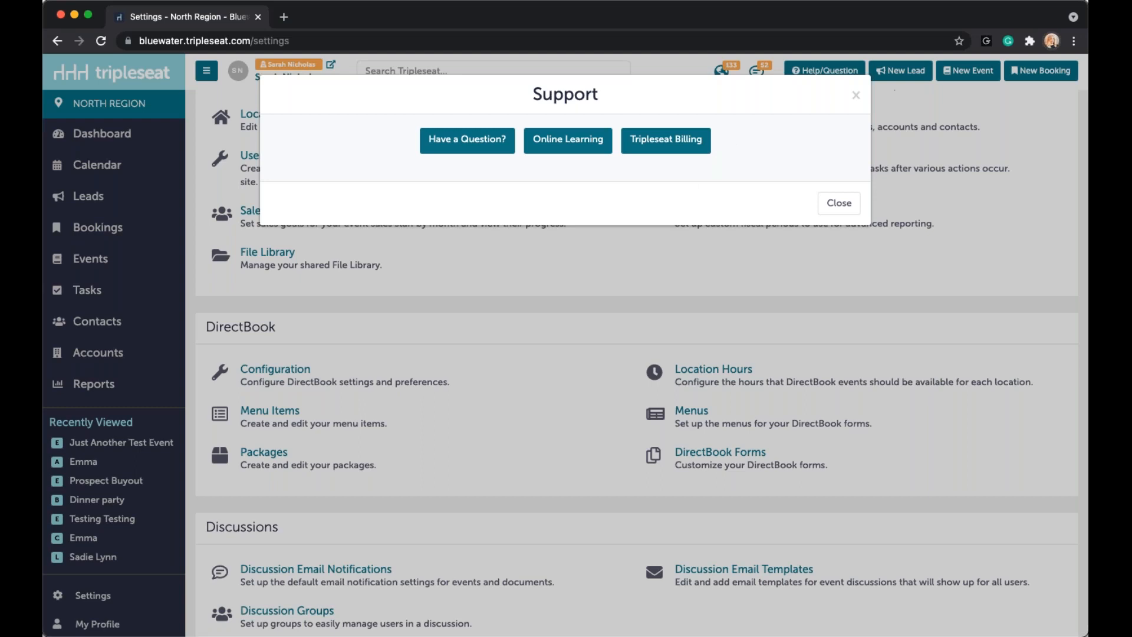
pyautogui.click(504, 142)
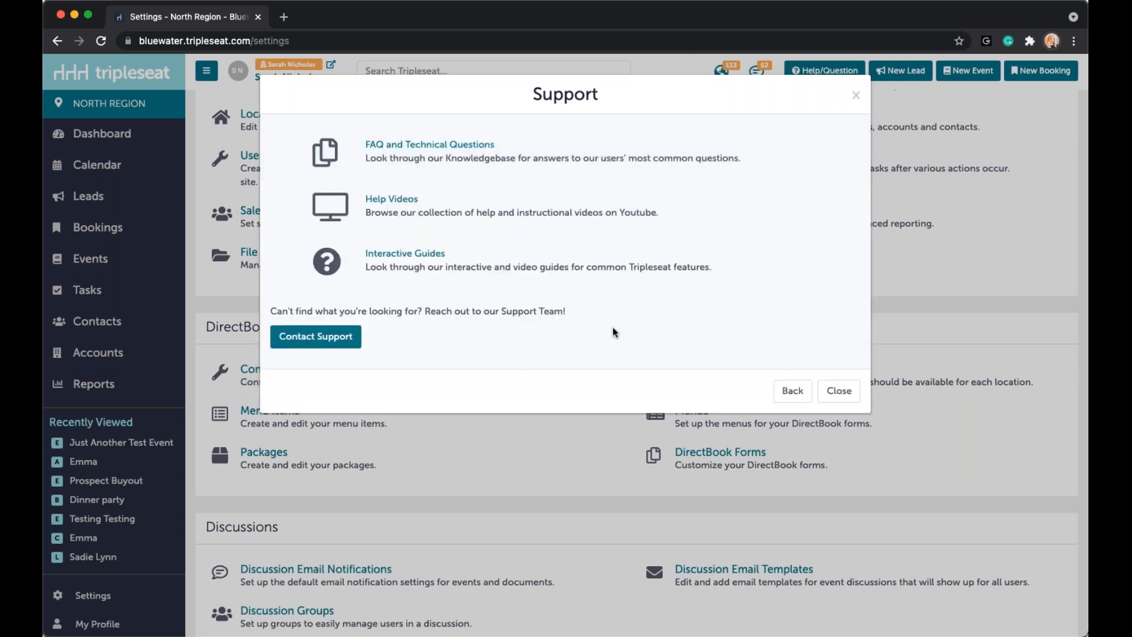